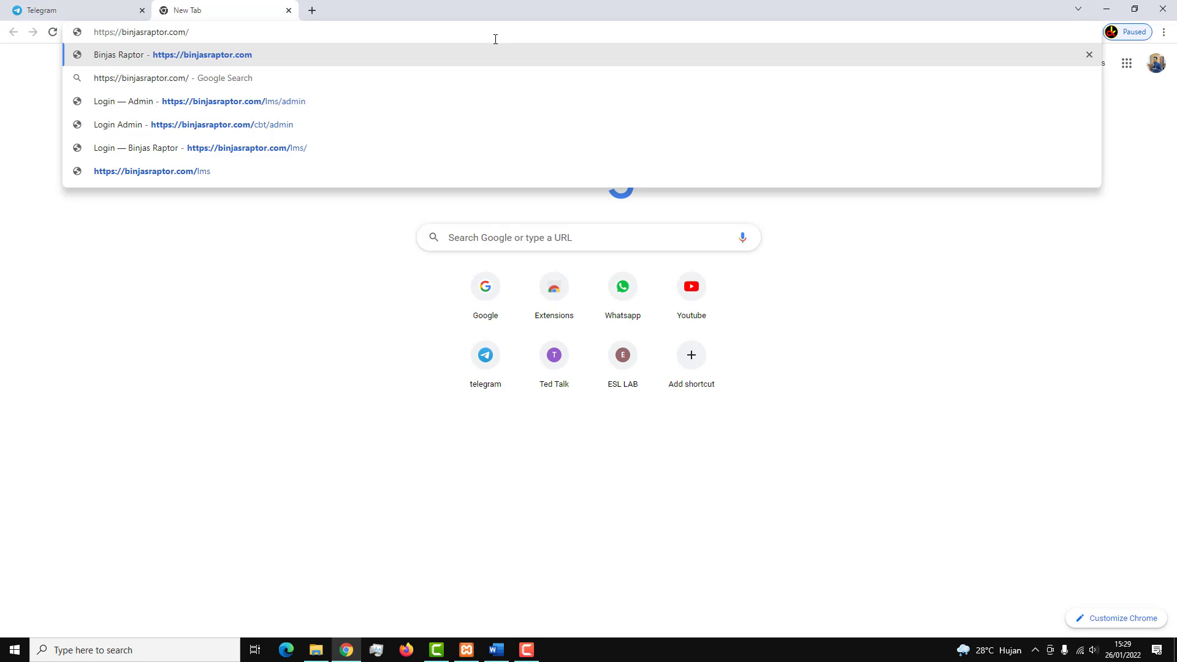
# Load the binjasraptor.com home page and scroll through its top sections.
pyautogui.press('Return')
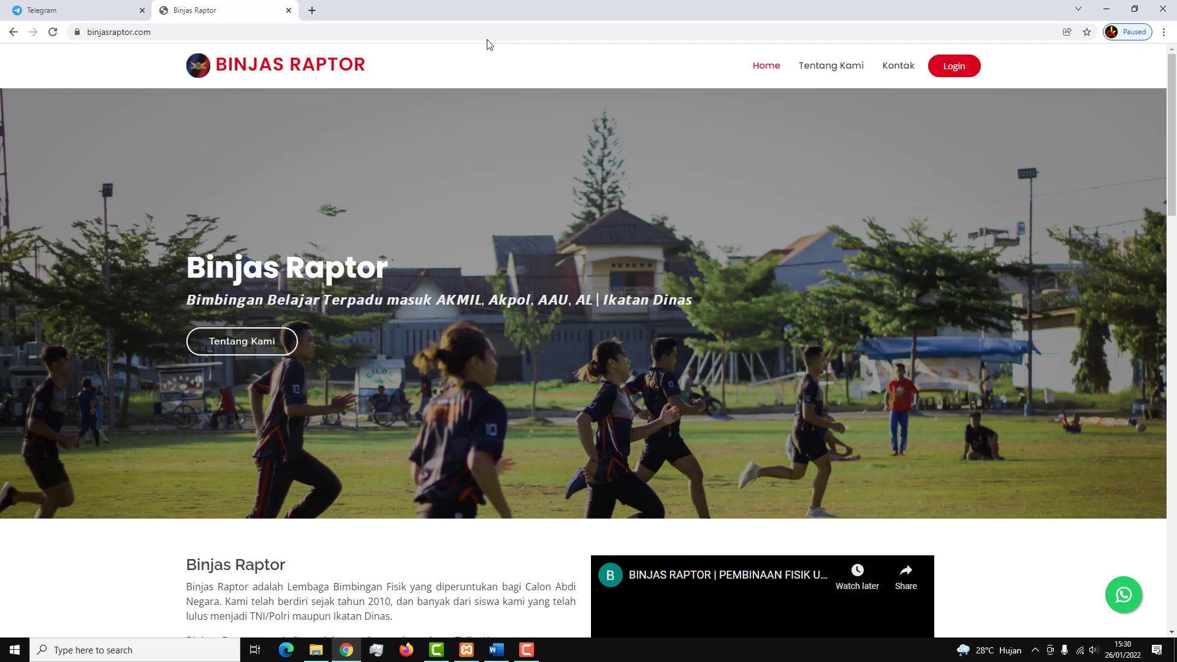
pyautogui.scroll(-3, 656, 188)
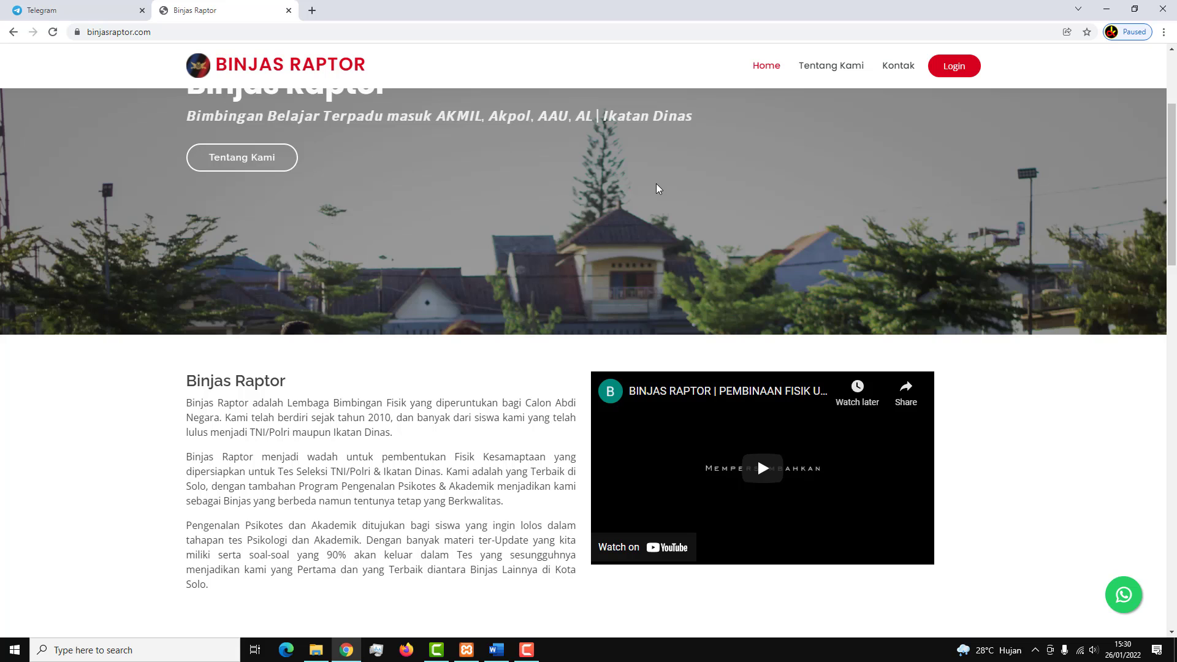
pyautogui.scroll(-2, 551, 214)
pyautogui.scroll(-4, 392, 297)
pyautogui.scroll(2, 245, 276)
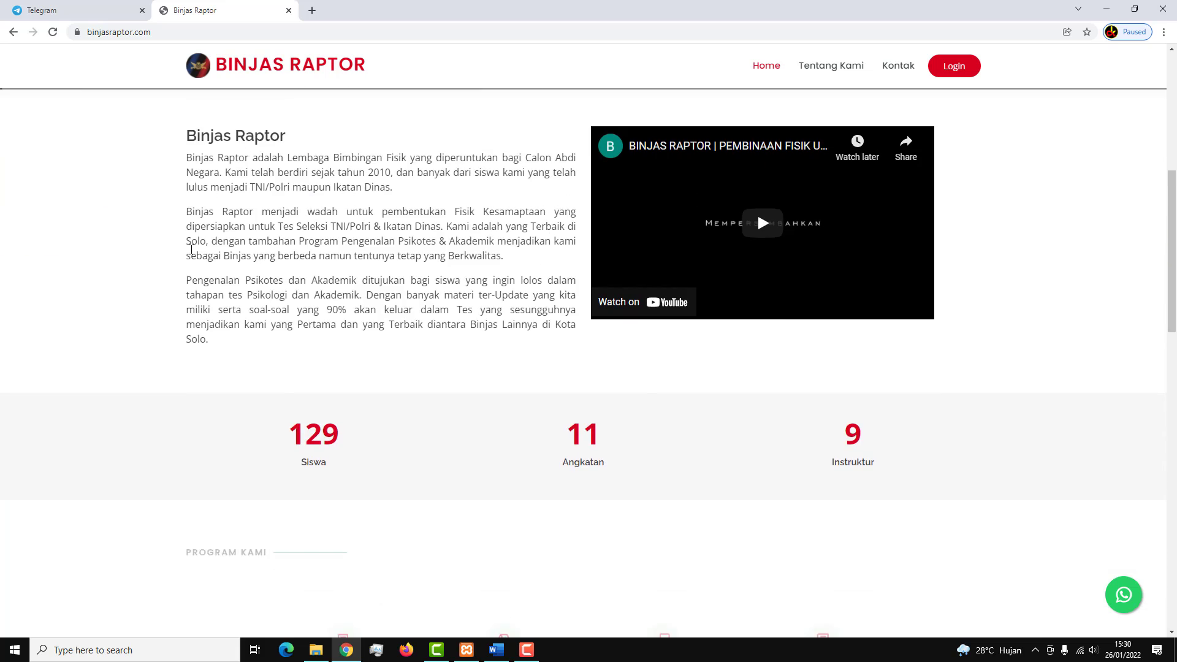
# Play and pause the intro video, then scroll through the rest of the home page.
pyautogui.click(758, 214)
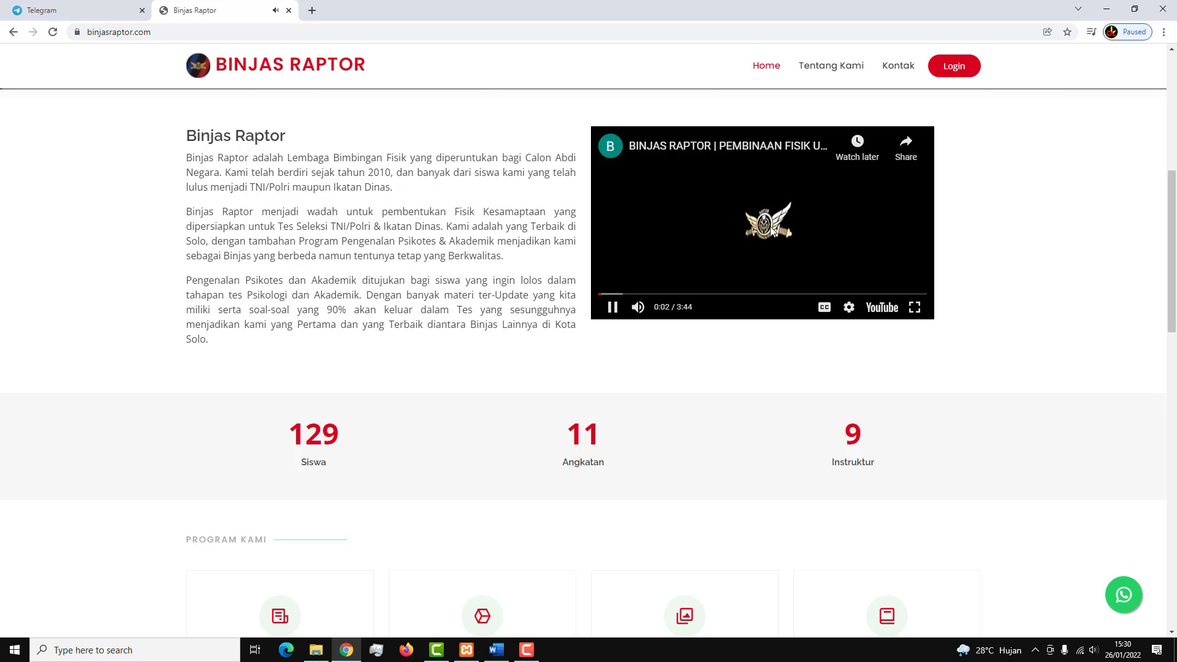
pyautogui.click(772, 230)
pyautogui.scroll(-3, 307, 254)
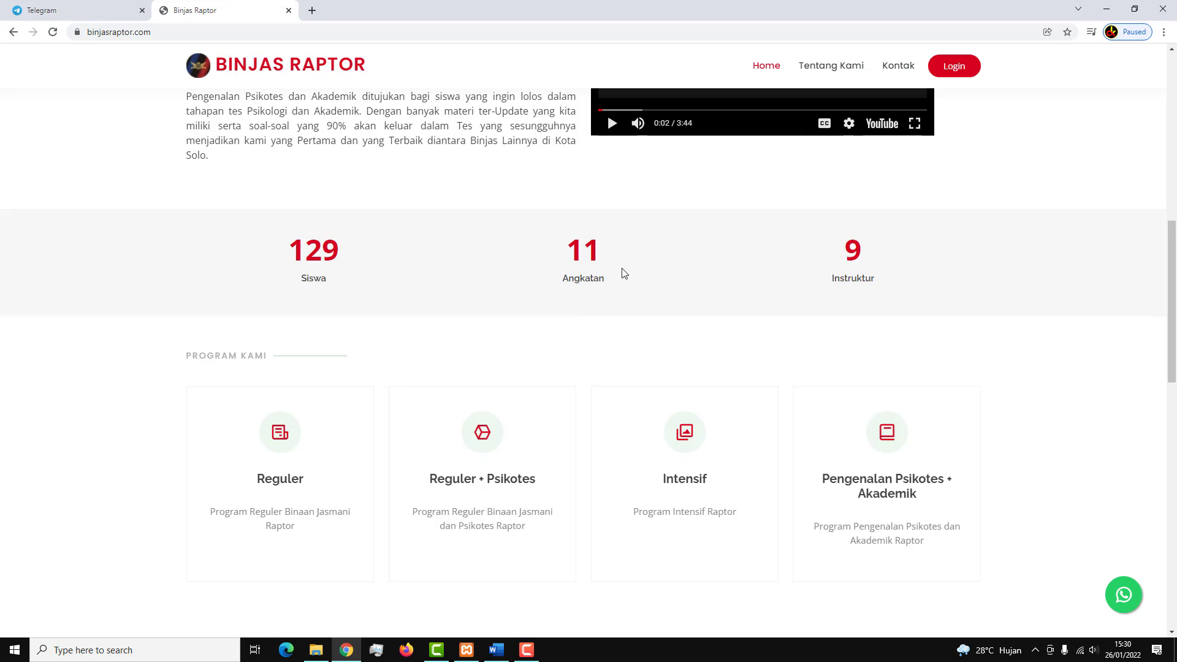
pyautogui.scroll(-6, 609, 263)
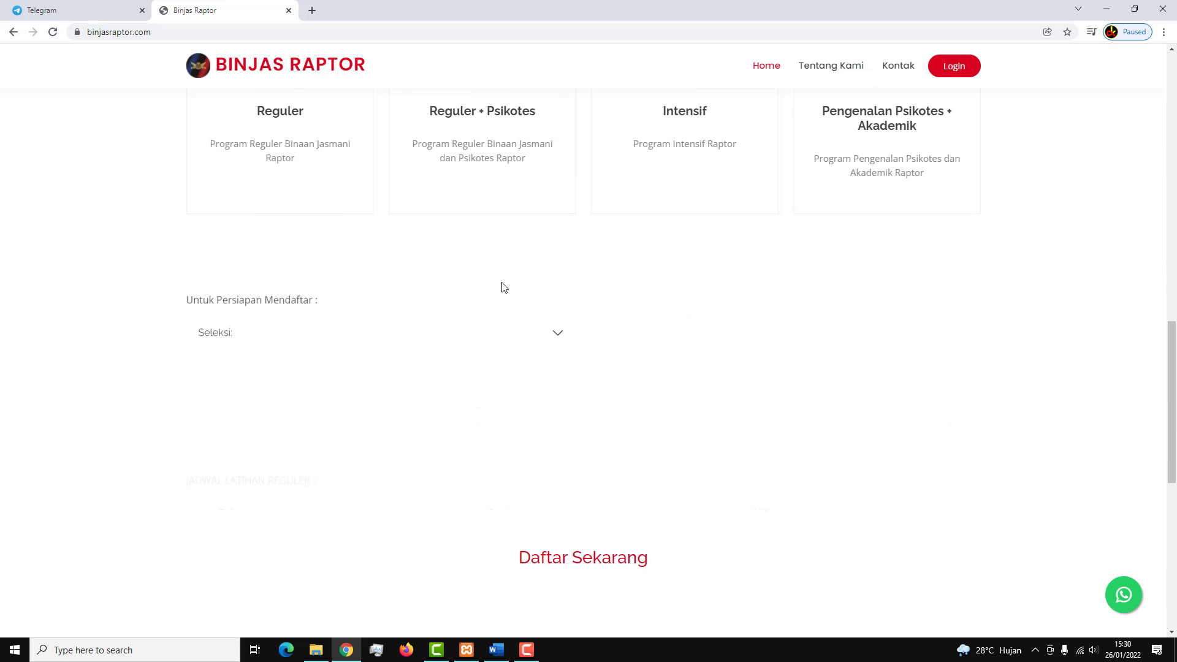
pyautogui.scroll(-3, 502, 289)
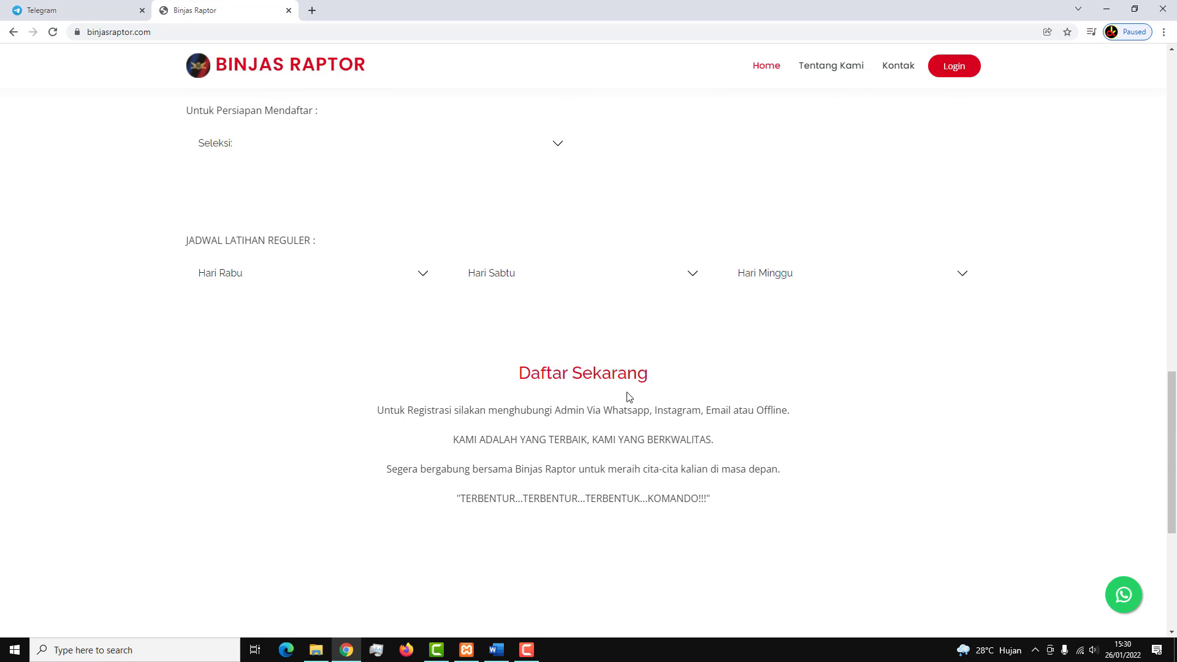
pyautogui.scroll(-3, 626, 396)
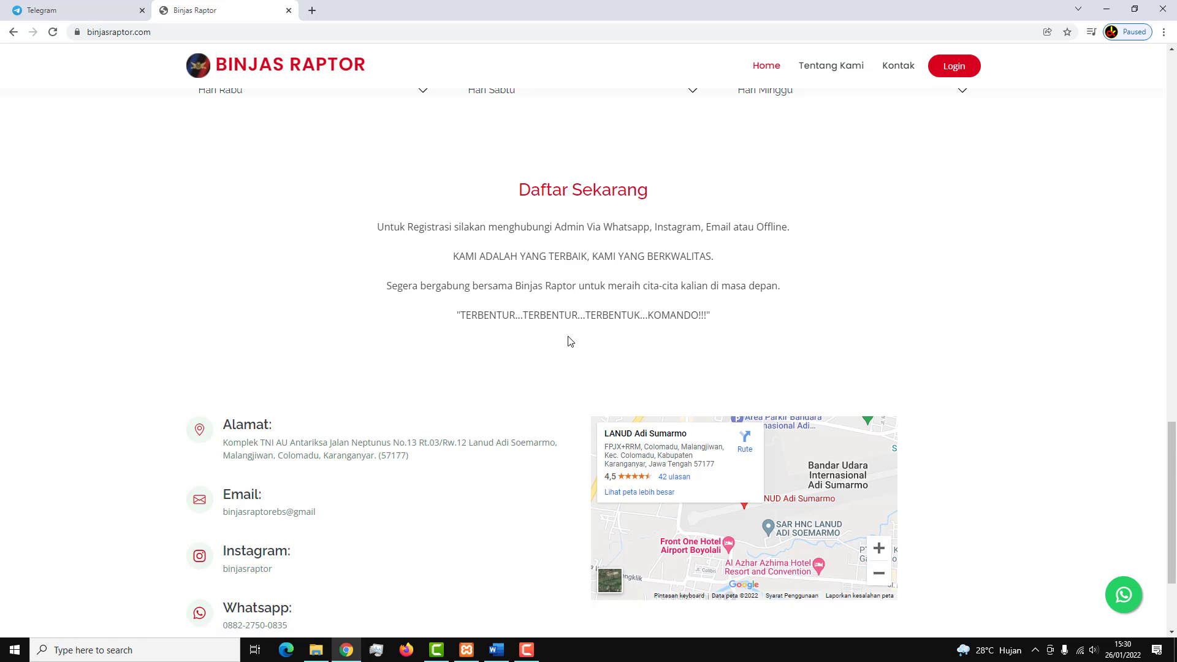
pyautogui.scroll(-2, 569, 341)
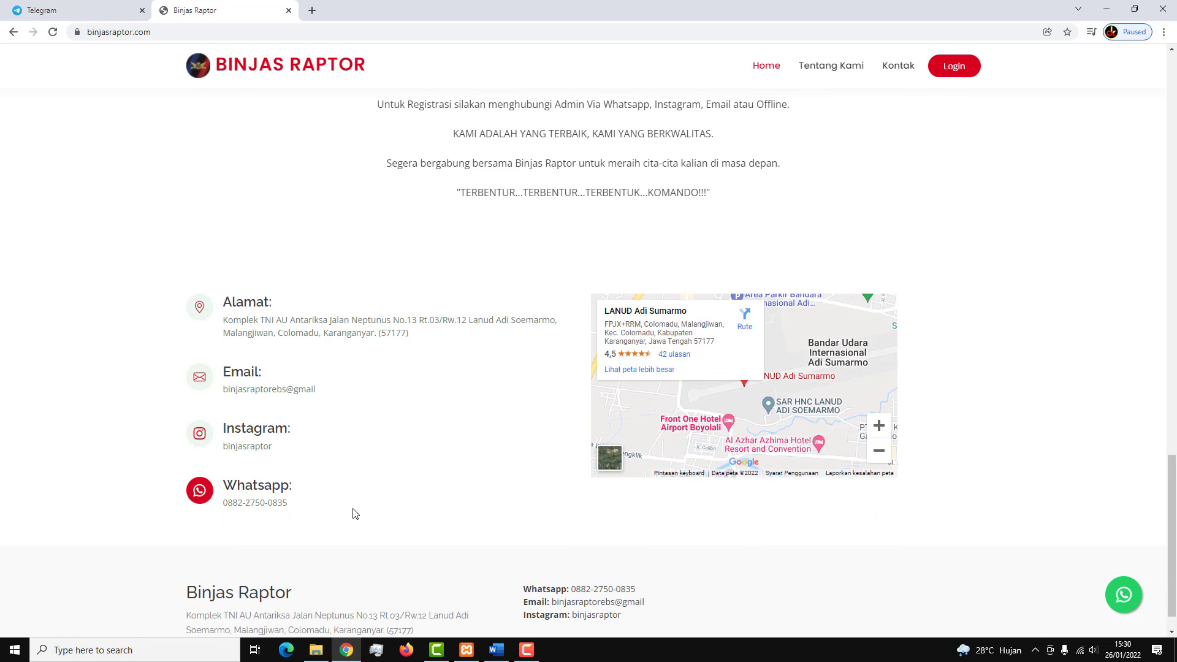
pyautogui.scroll(-1, 354, 514)
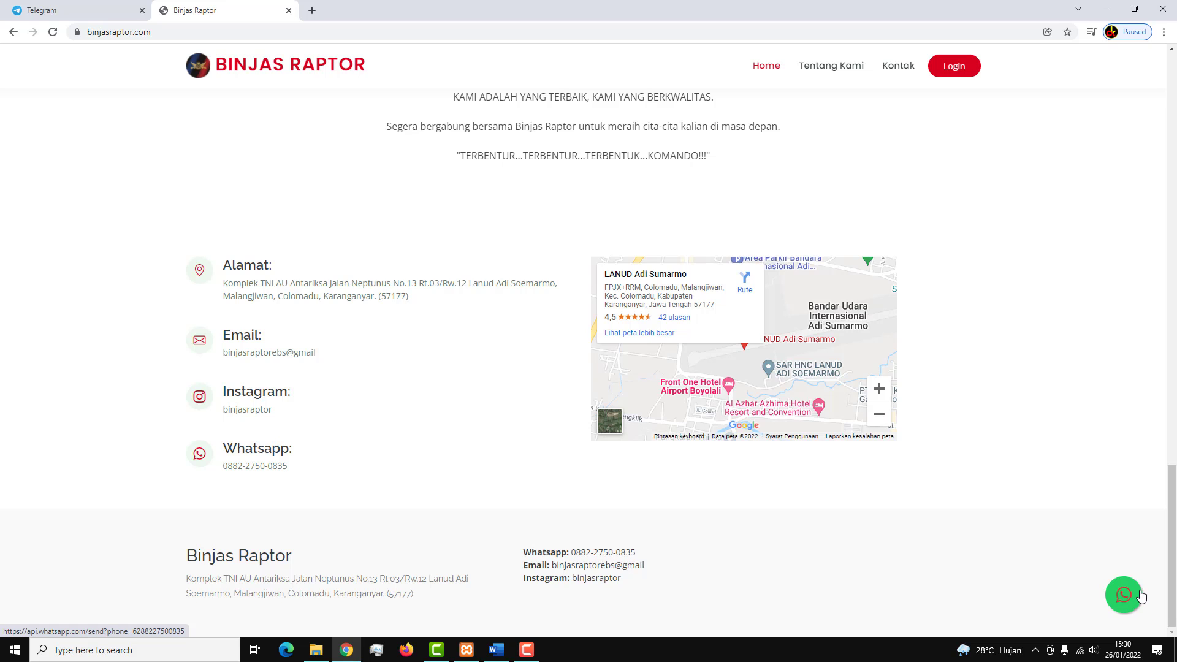
pyautogui.scroll(1, 861, 509)
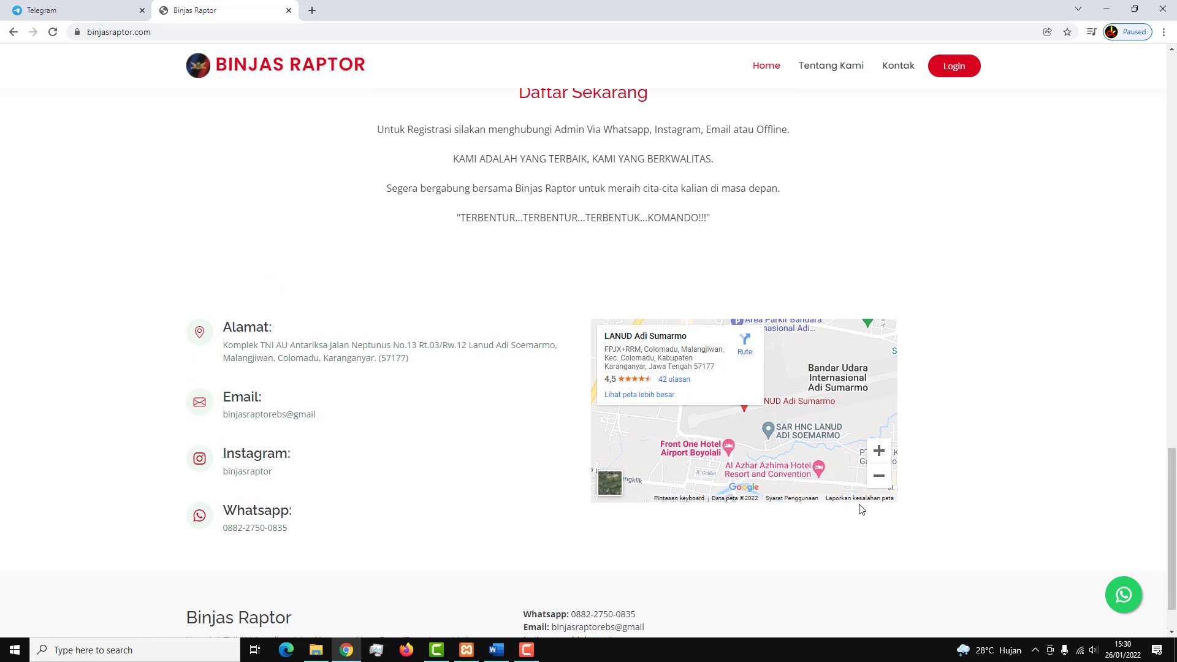
pyautogui.scroll(4, 862, 509)
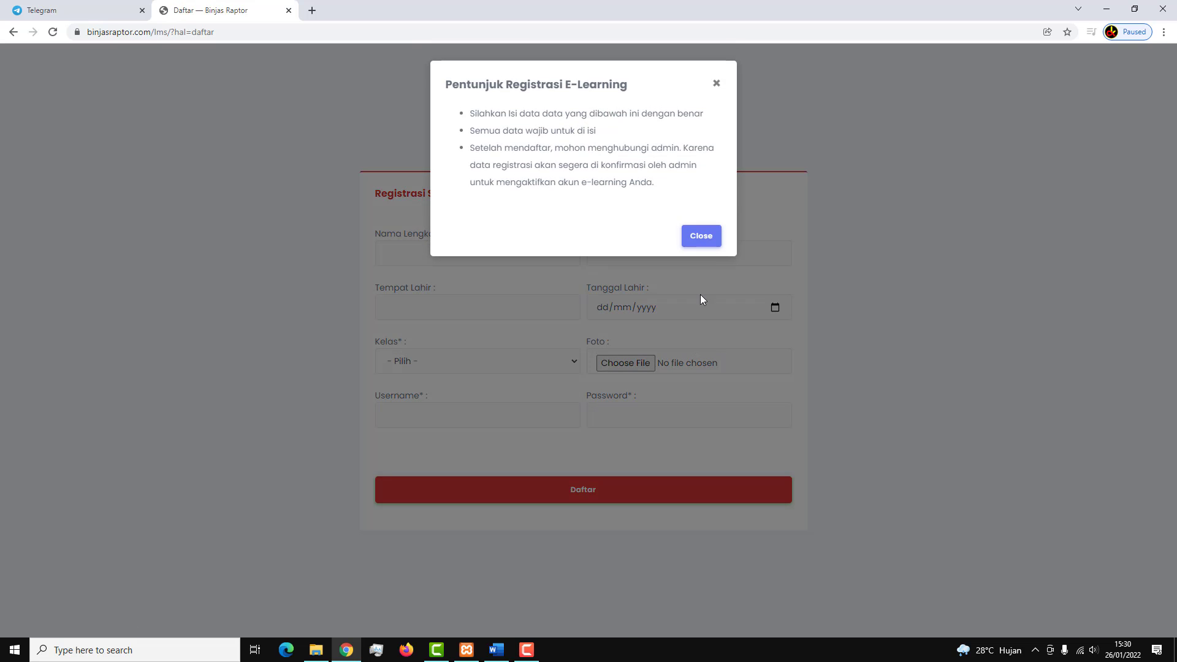
# Close the registration guidelines and enter name siswa02 and the student's WhatsApp number.
pyautogui.click(712, 242)
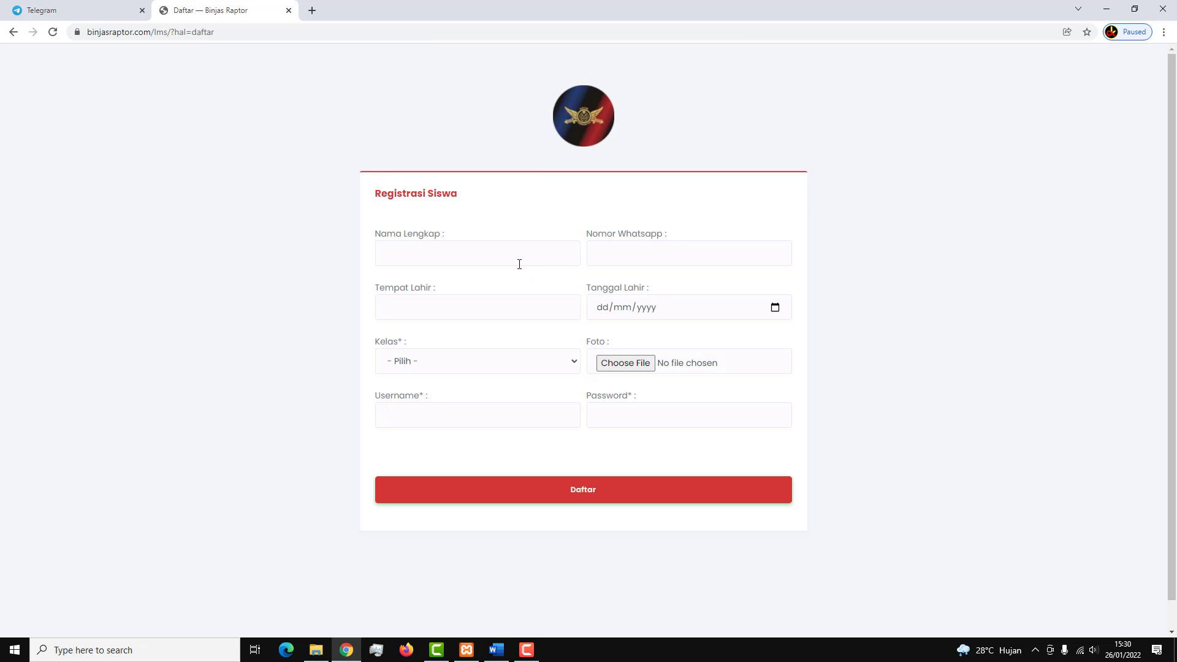
pyautogui.click(519, 265)
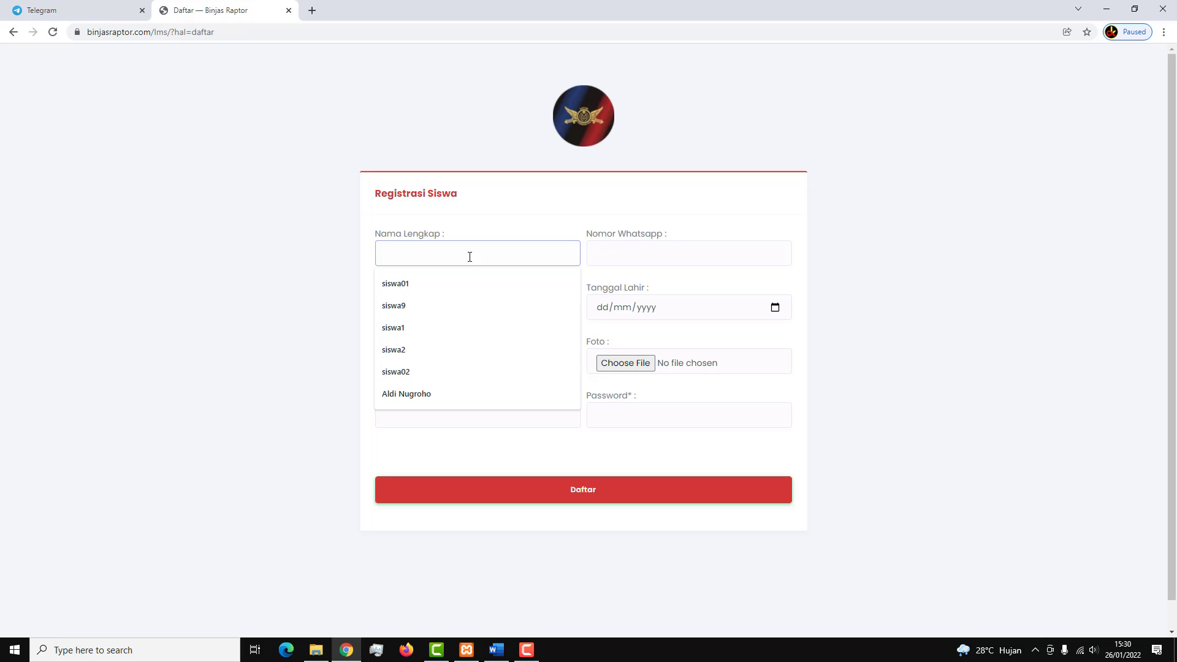
pyautogui.write('siswa02')
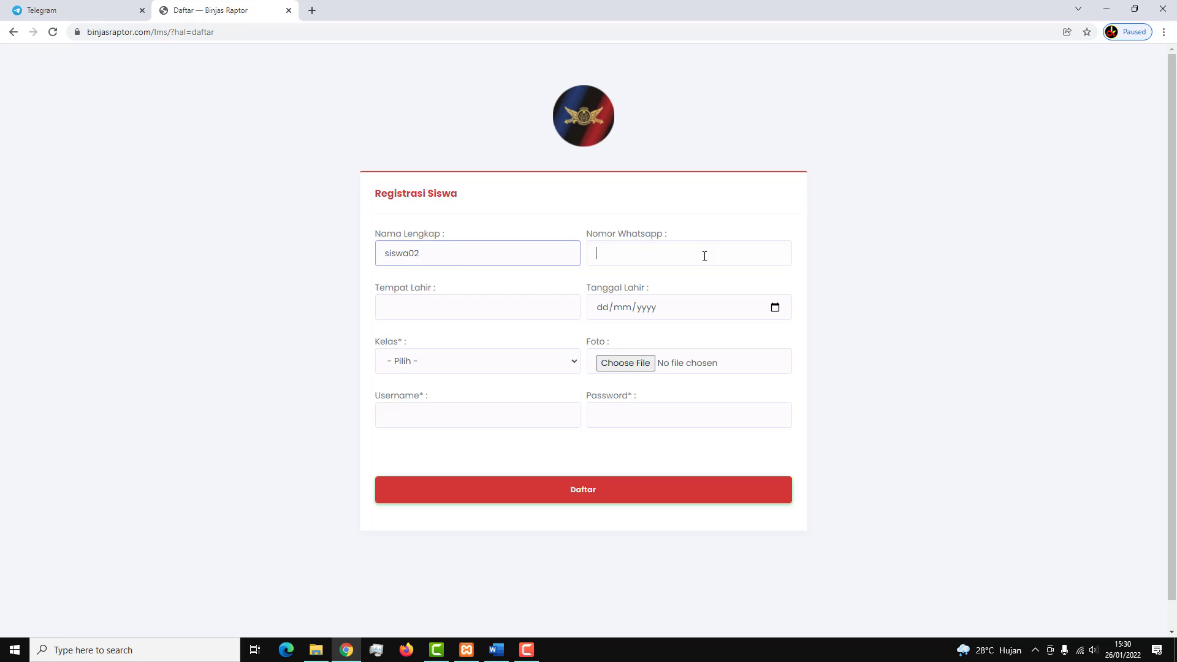
pyautogui.click(705, 257)
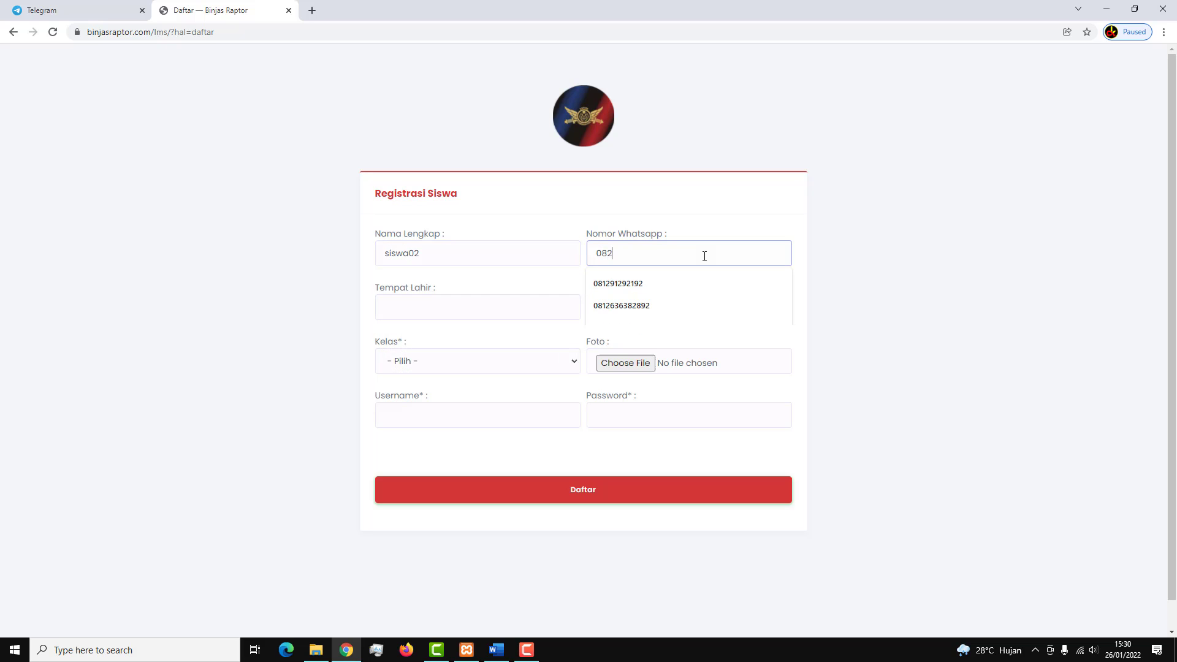
# Enter birthplace Surakarta and birth date 19/01/2022 in the sign-up form.
pyautogui.click(534, 305)
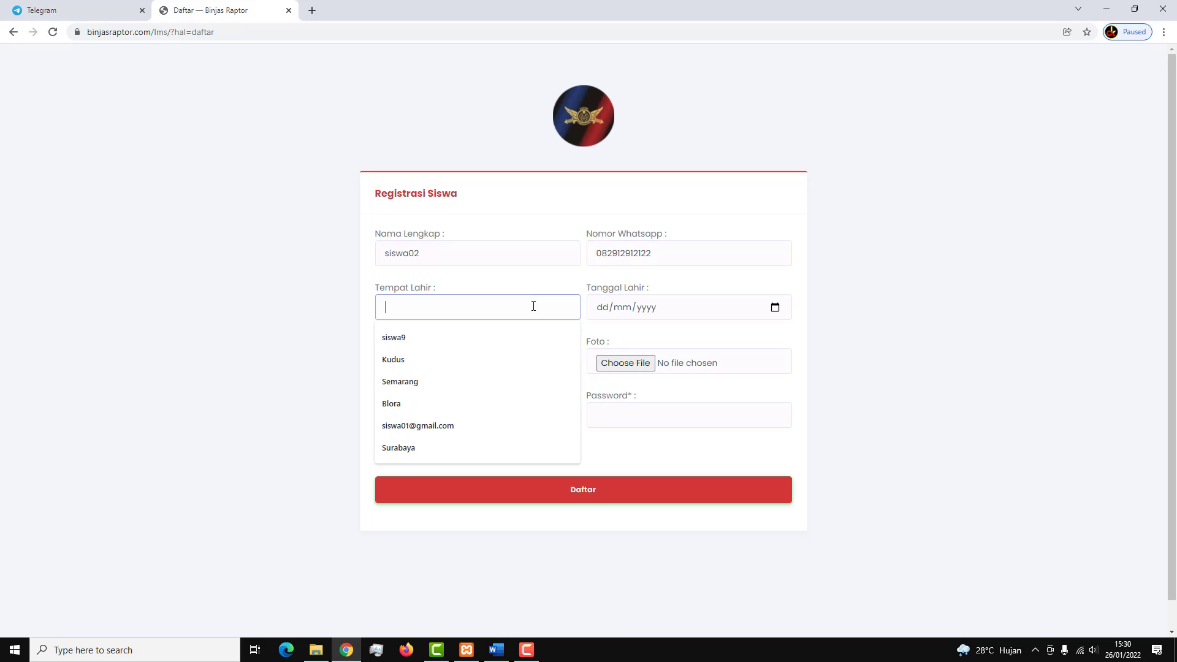
pyautogui.write('Sur')
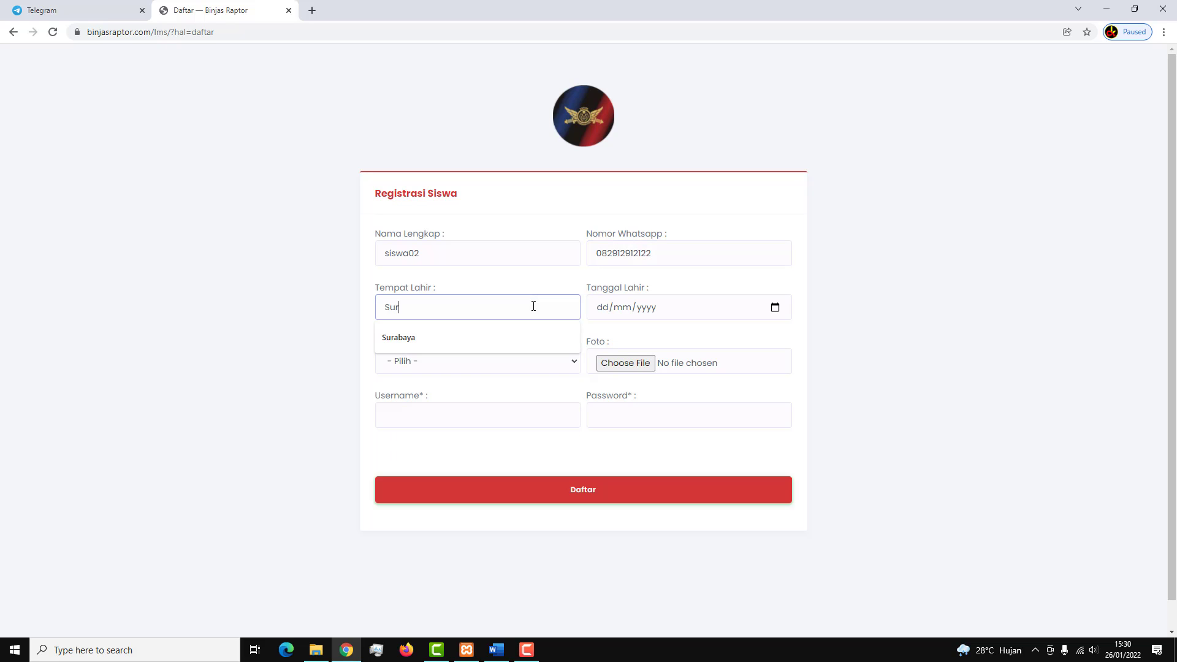
pyautogui.write('akarta')
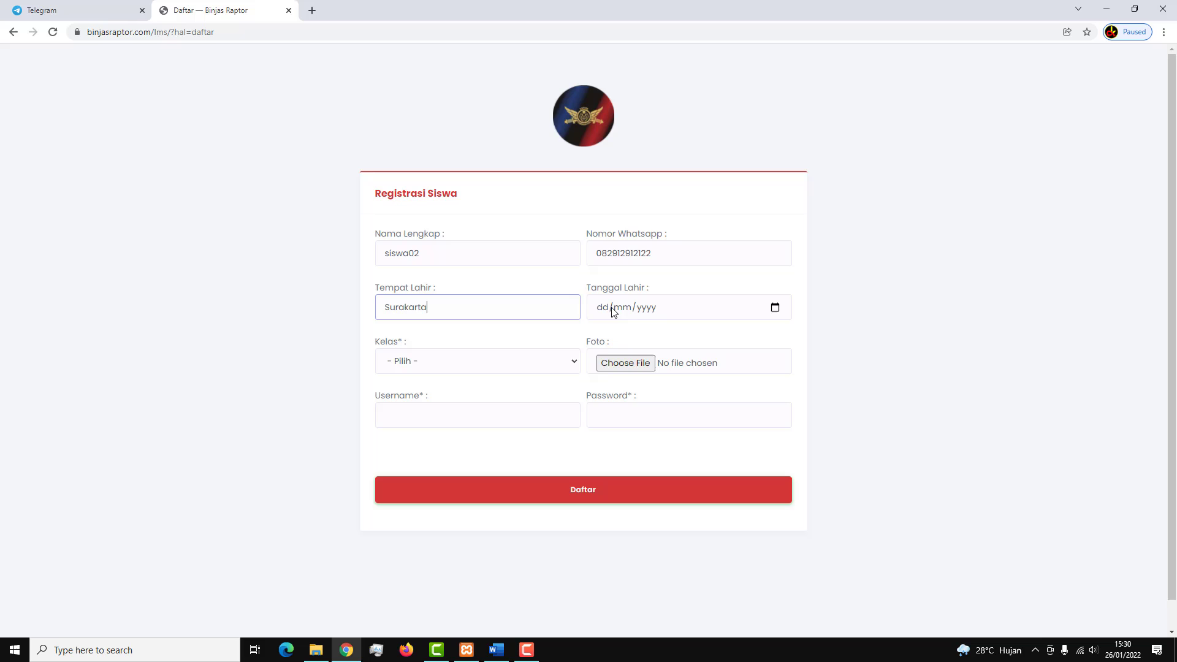
pyautogui.click(776, 308)
pyautogui.click(652, 424)
pyautogui.click(463, 369)
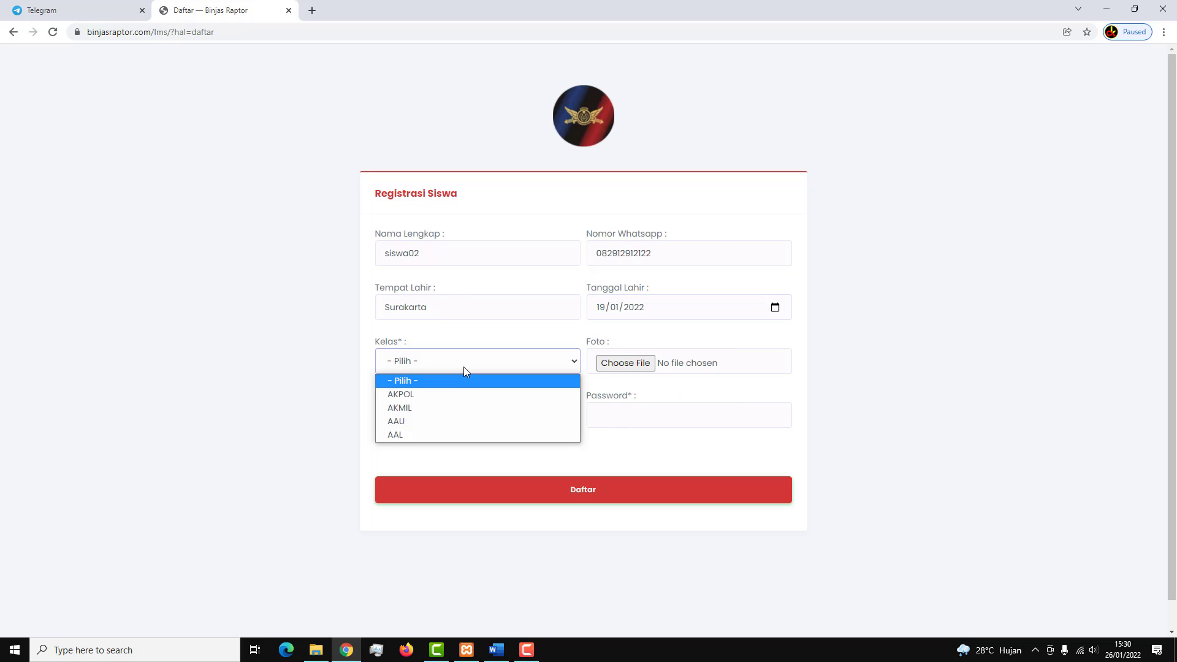
# Choose class AKPOL and attach binjasfoto2.jpg as the profile photo.
pyautogui.click(467, 398)
pyautogui.click(612, 366)
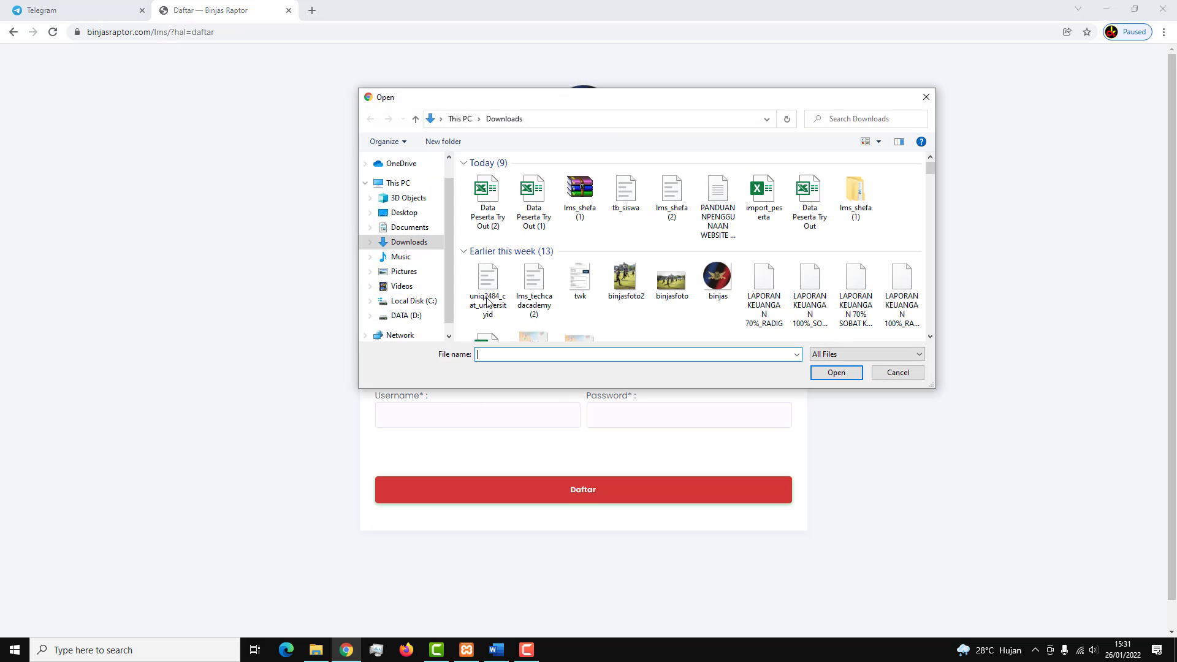
pyautogui.click(625, 279)
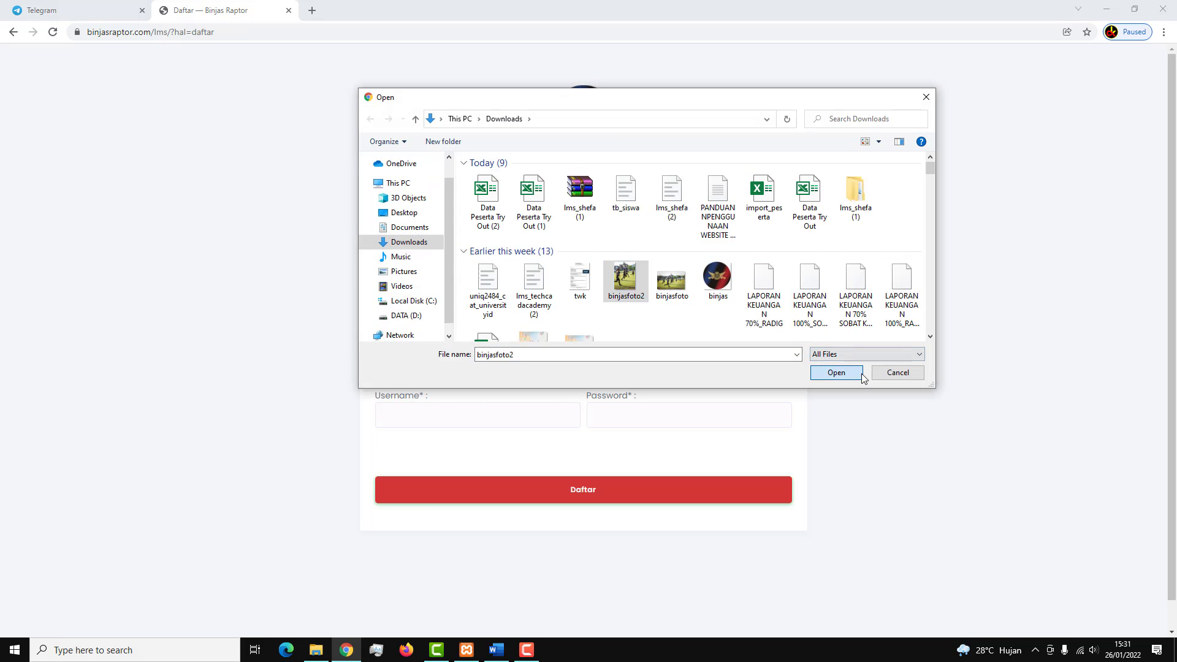
pyautogui.click(862, 374)
# Enter username siswa02 and the account password, then submit the registration.
pyautogui.click(408, 410)
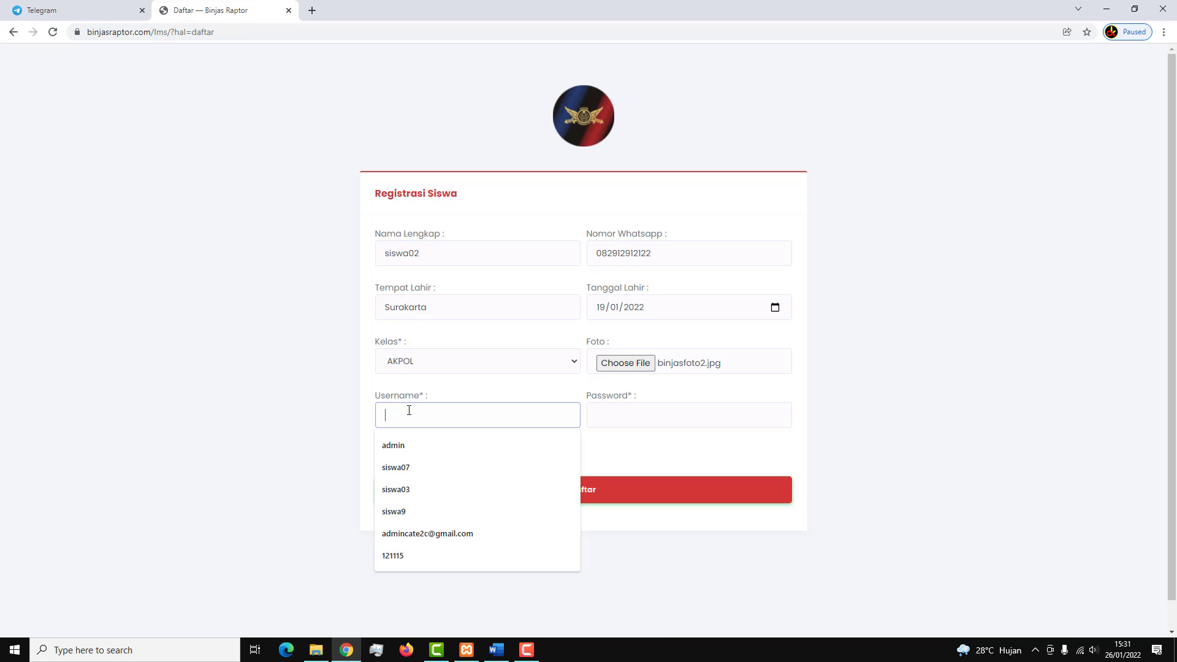
pyautogui.write('siswa02')
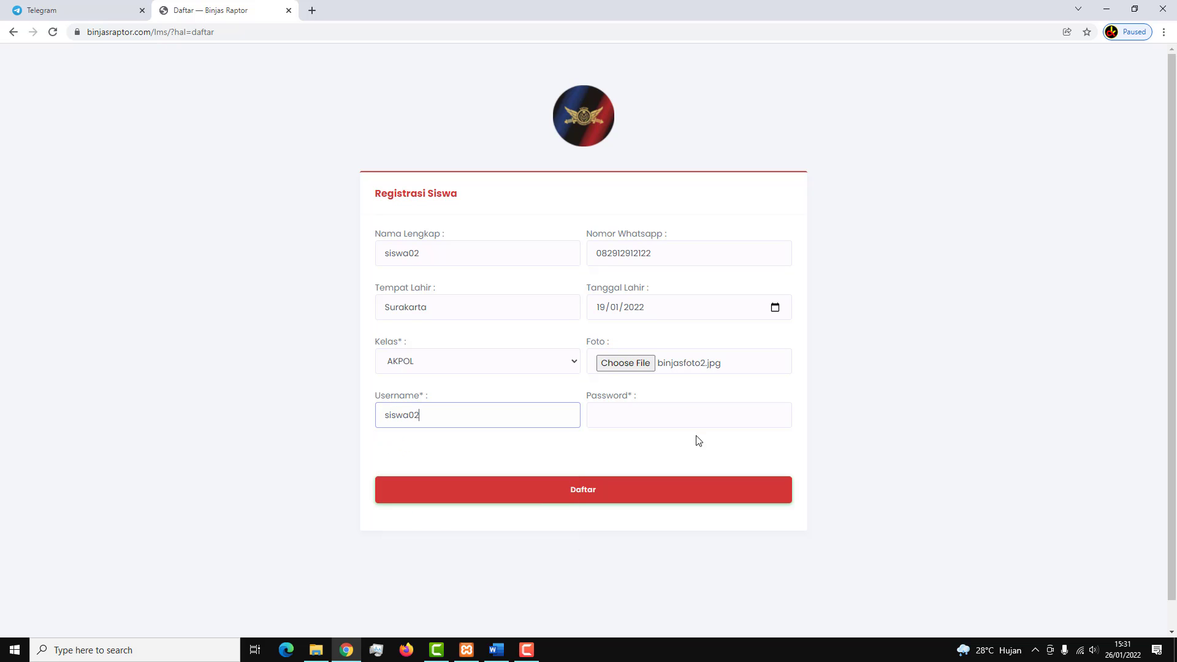
pyautogui.write('•')
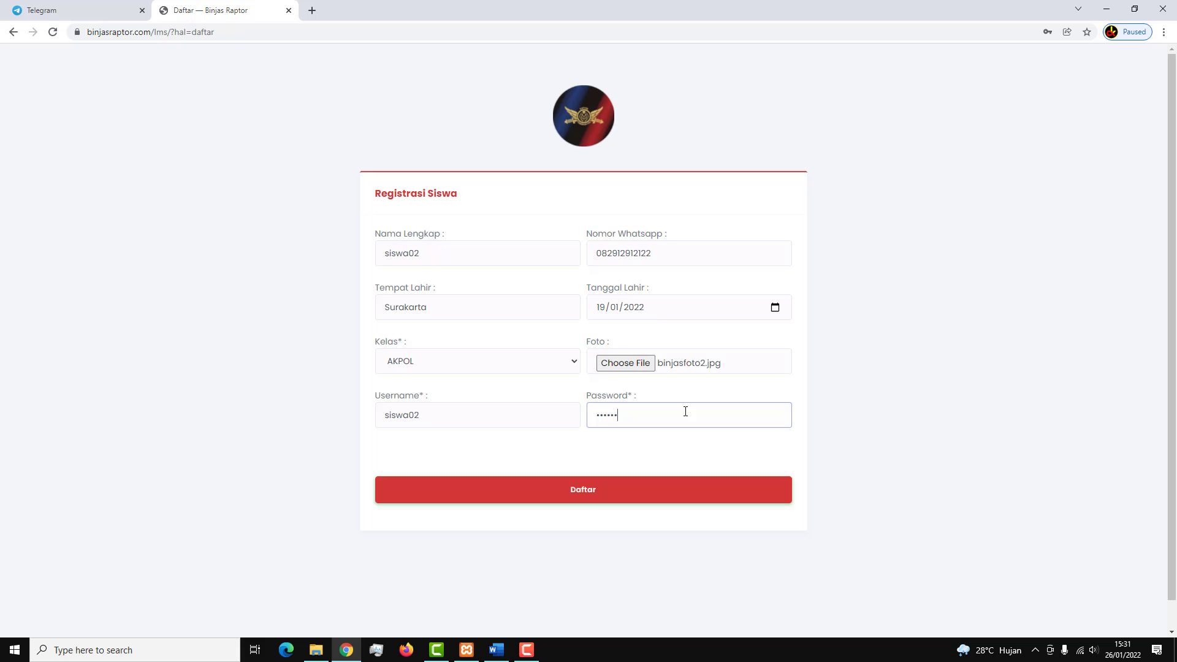
pyautogui.click(616, 488)
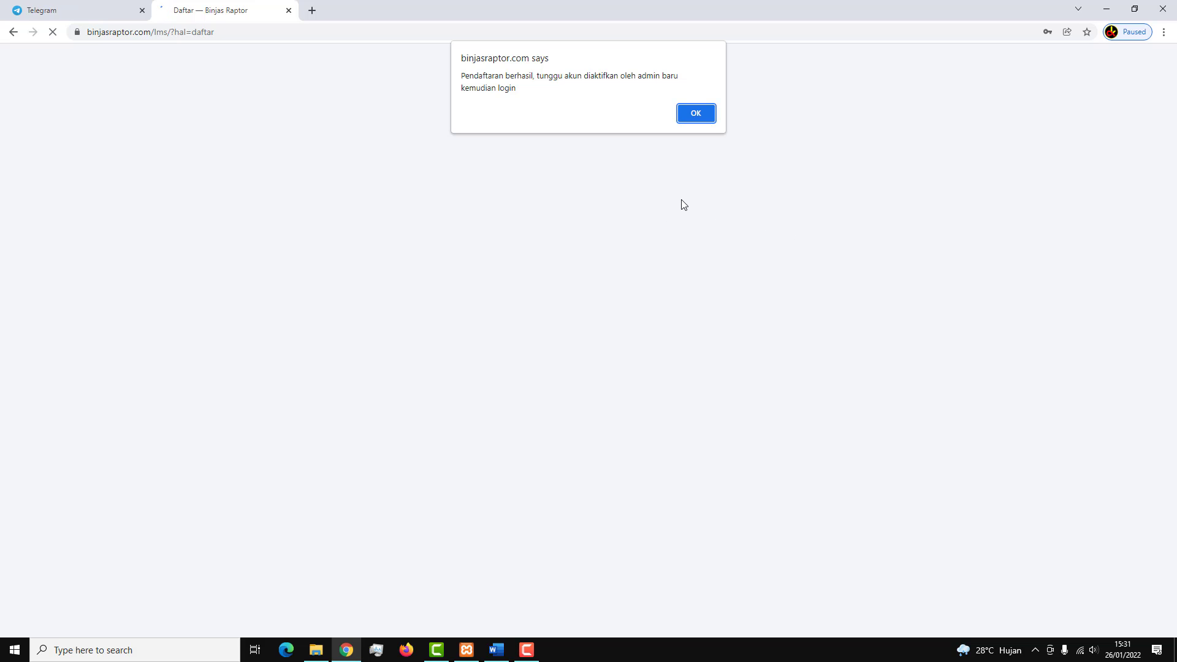
# Dismiss the success and welcome notices and load binjasraptor.com/lms/admin in a new tab.
pyautogui.click(692, 122)
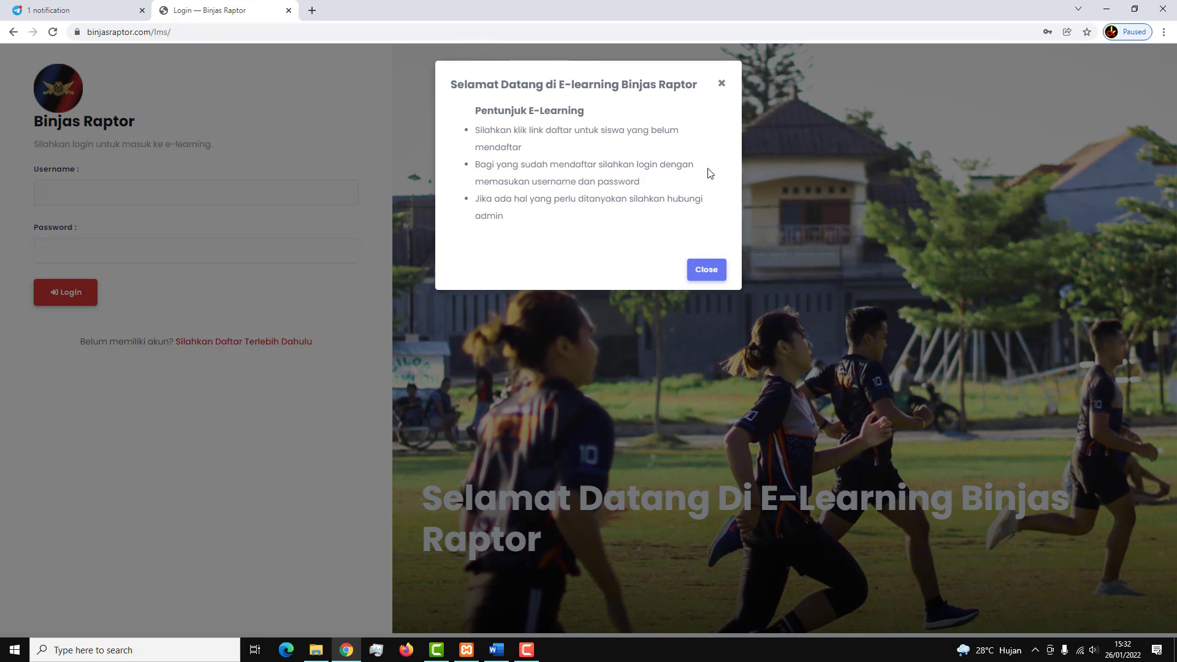
pyautogui.click(711, 270)
pyautogui.click(313, 11)
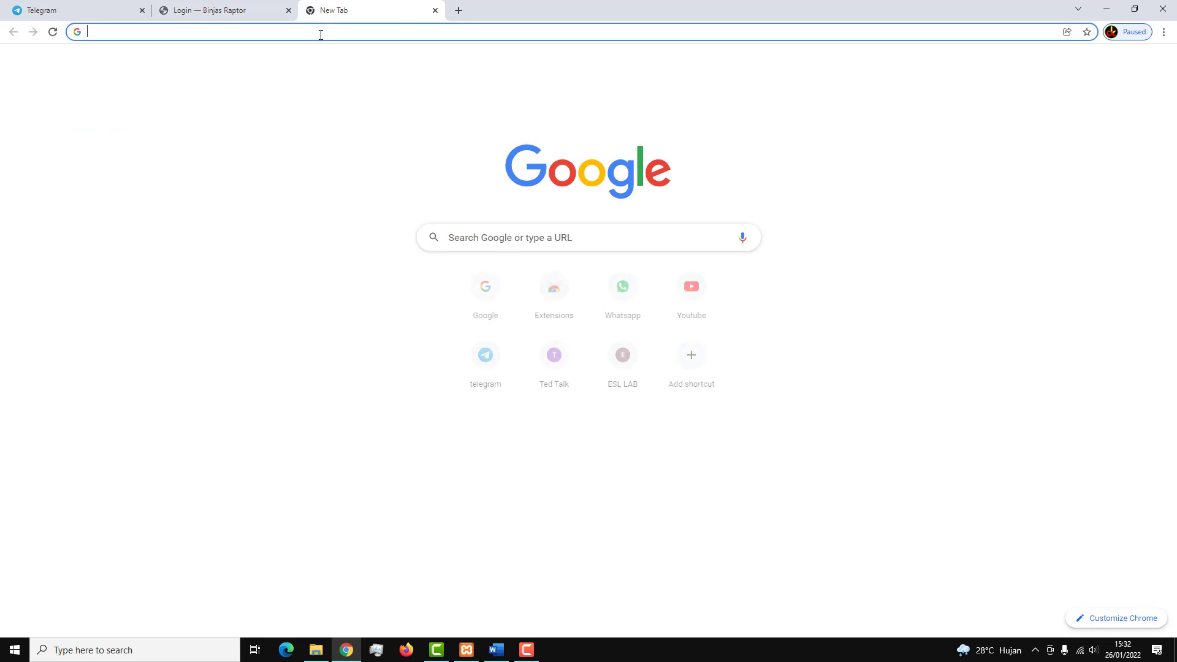
pyautogui.click(320, 35)
pyautogui.write('https://binjasraptor.com/')
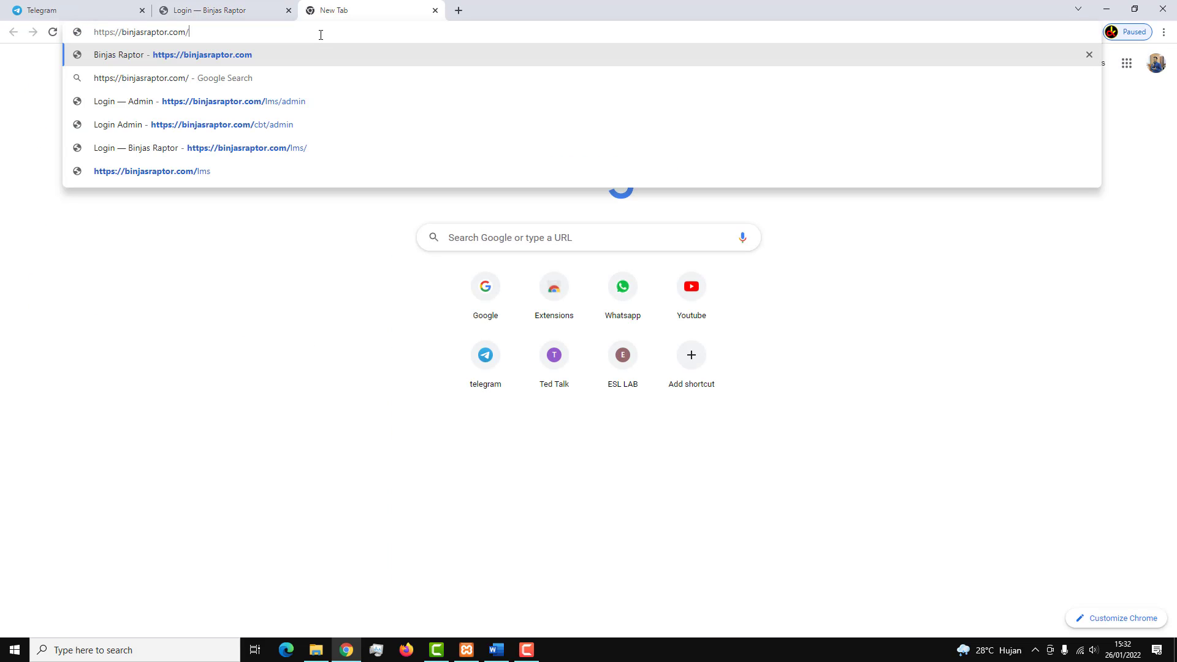
pyautogui.write('lms')
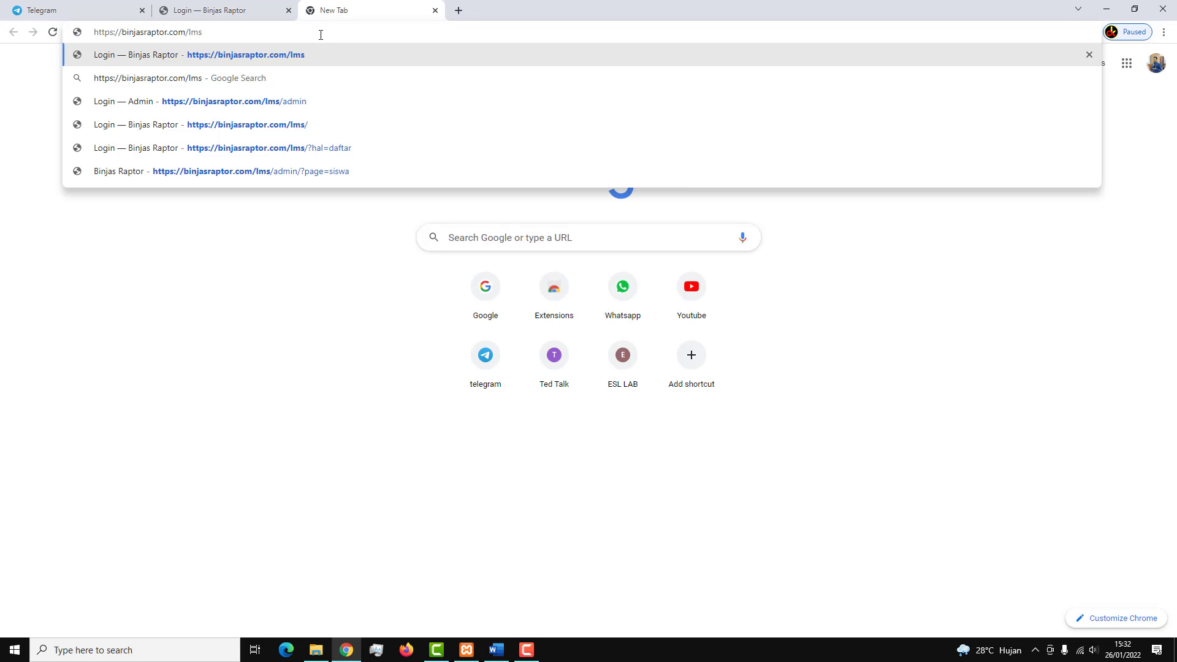
pyautogui.write('/admin')
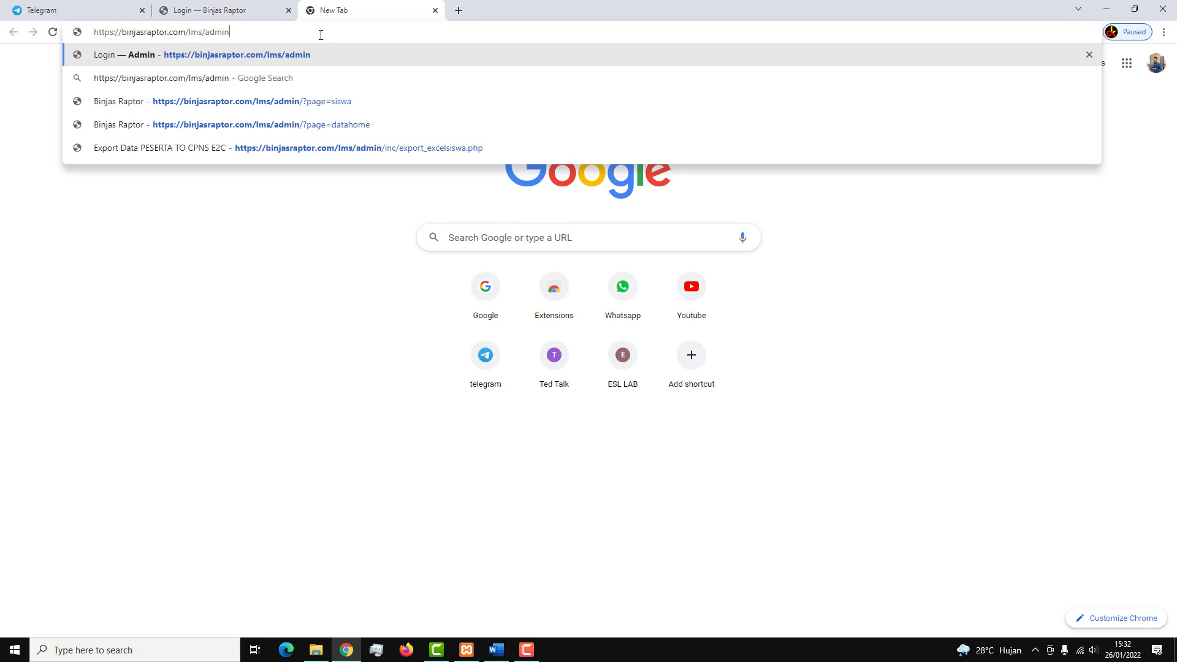
pyautogui.press('Return')
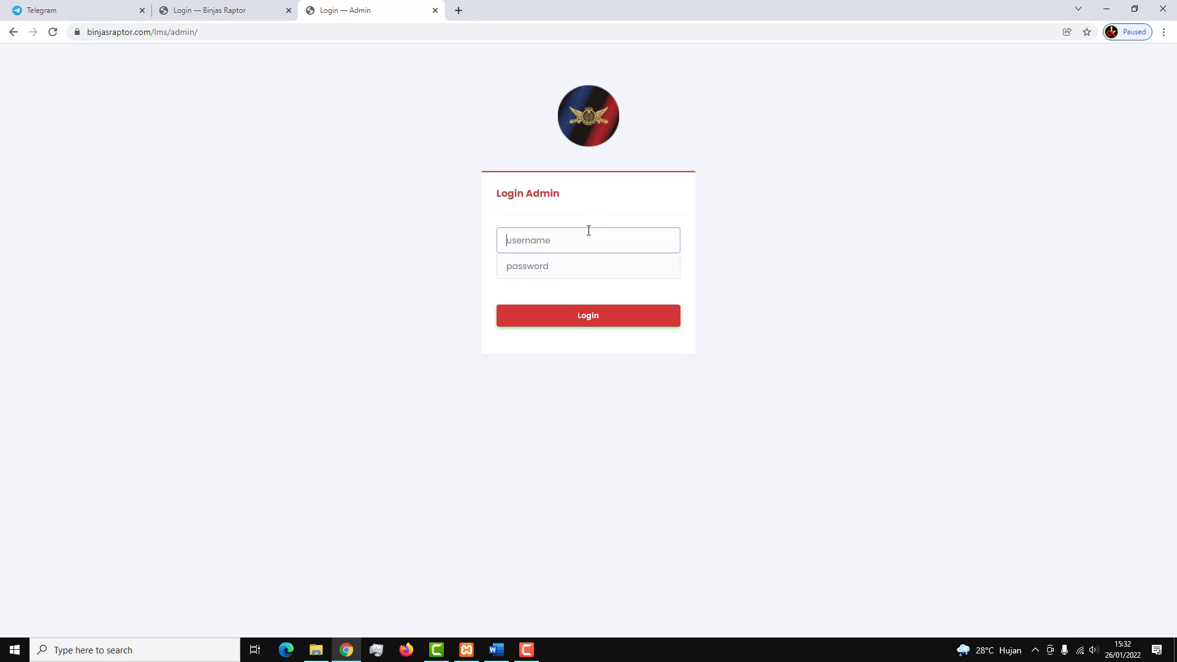
# Log in with the saved admin username and password and continue to the dashboard.
pyautogui.click(588, 239)
pyautogui.click(554, 268)
pyautogui.click(554, 267)
pyautogui.write('admin')
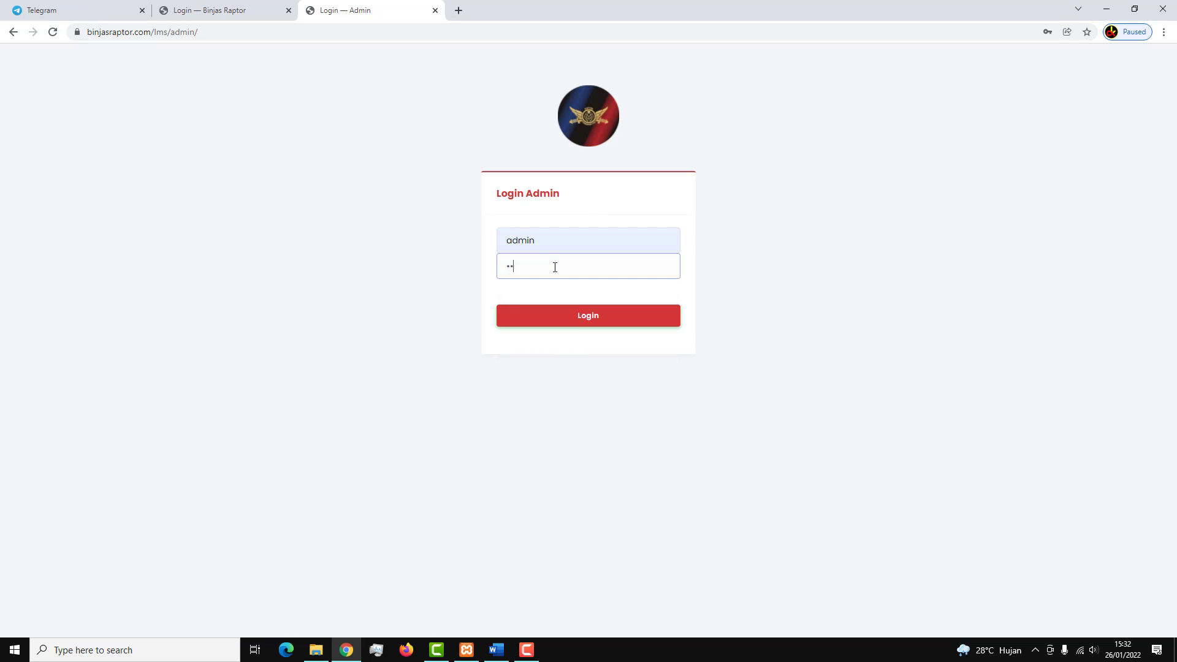
pyautogui.press('Return')
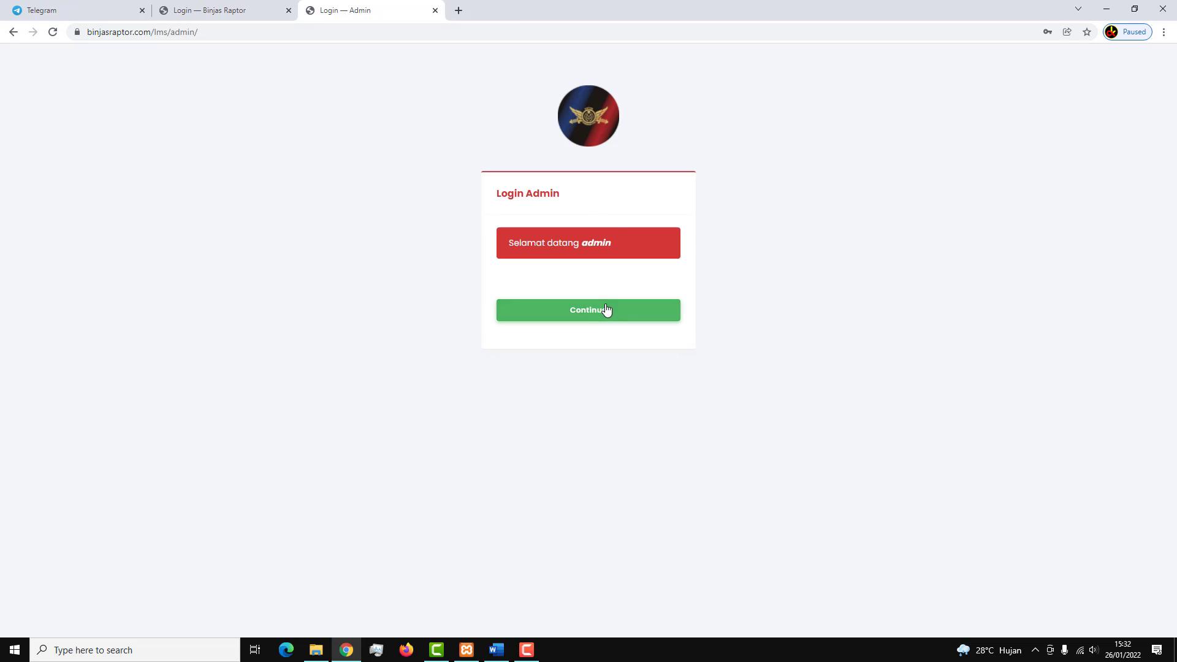
pyautogui.click(607, 310)
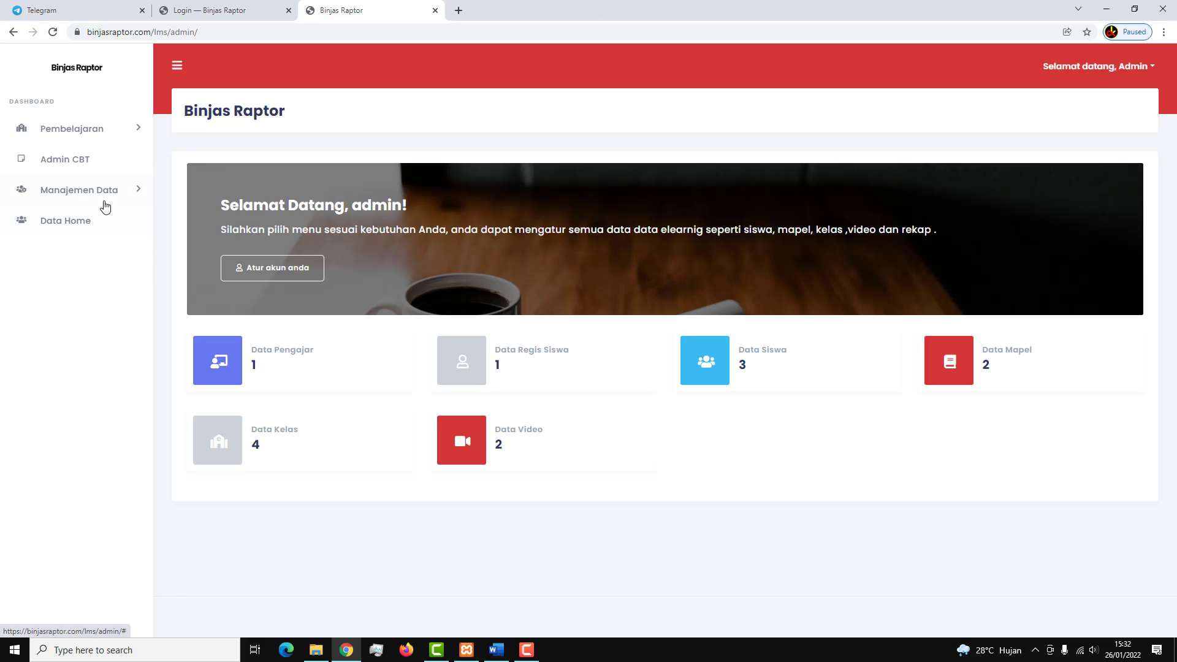
# Activate siswa02's pending registration in Registrasi Siswa and confirm it in the Siswa list.
pyautogui.click(105, 189)
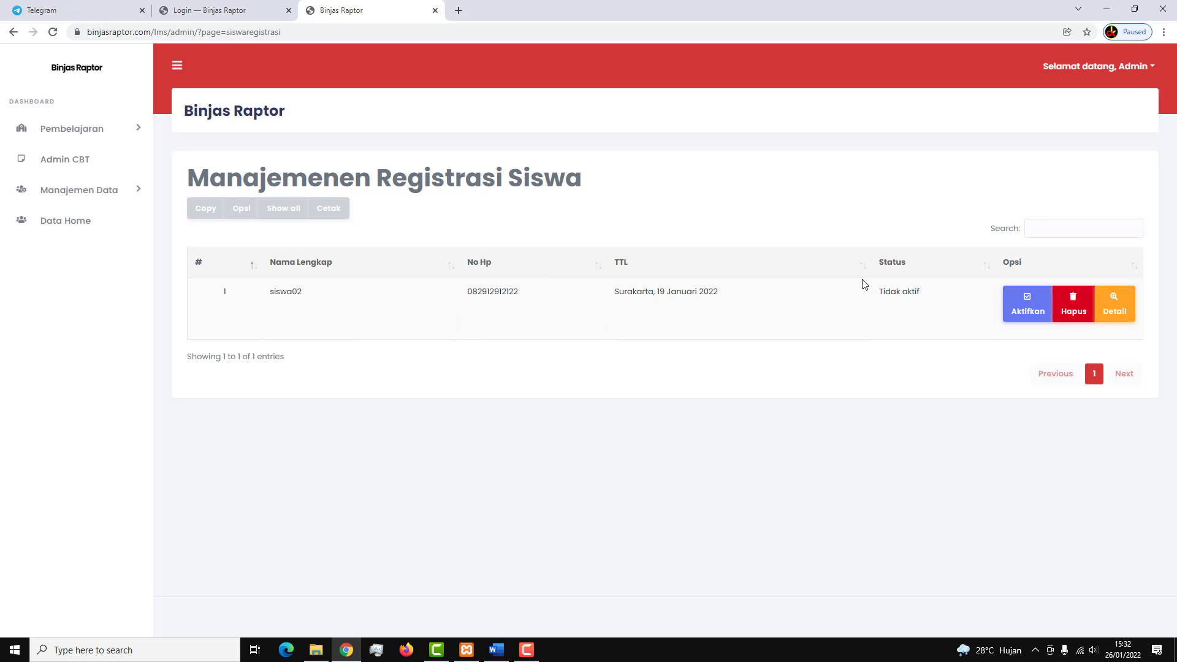
pyautogui.click(1021, 310)
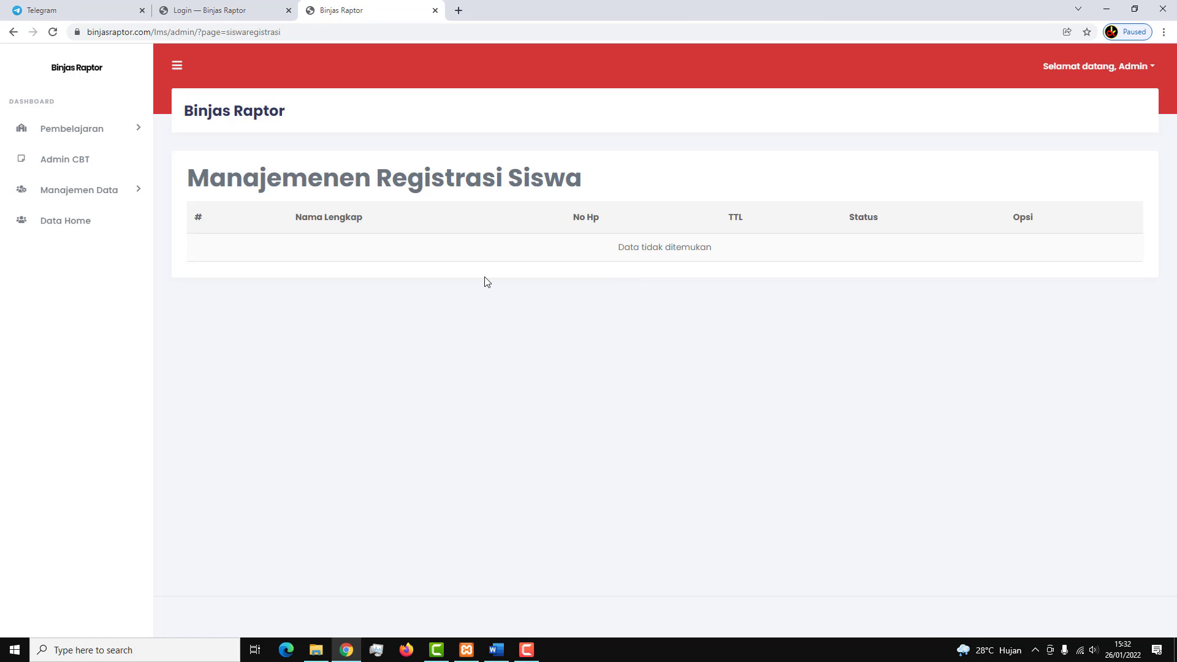
pyautogui.click(86, 195)
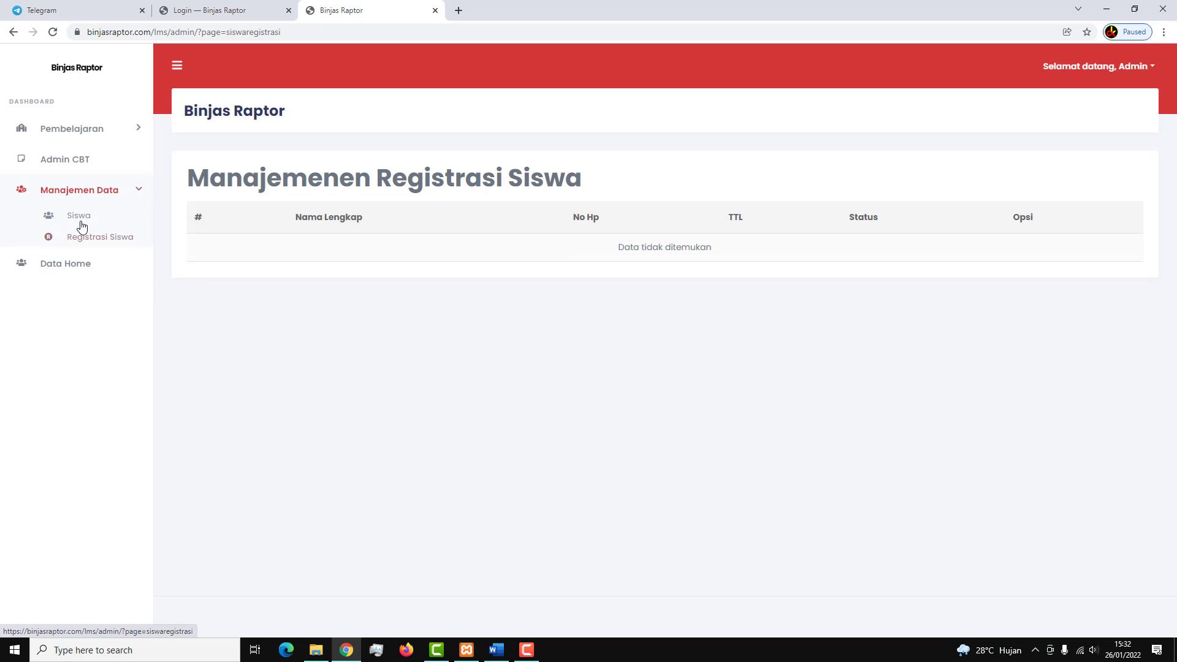
pyautogui.click(84, 219)
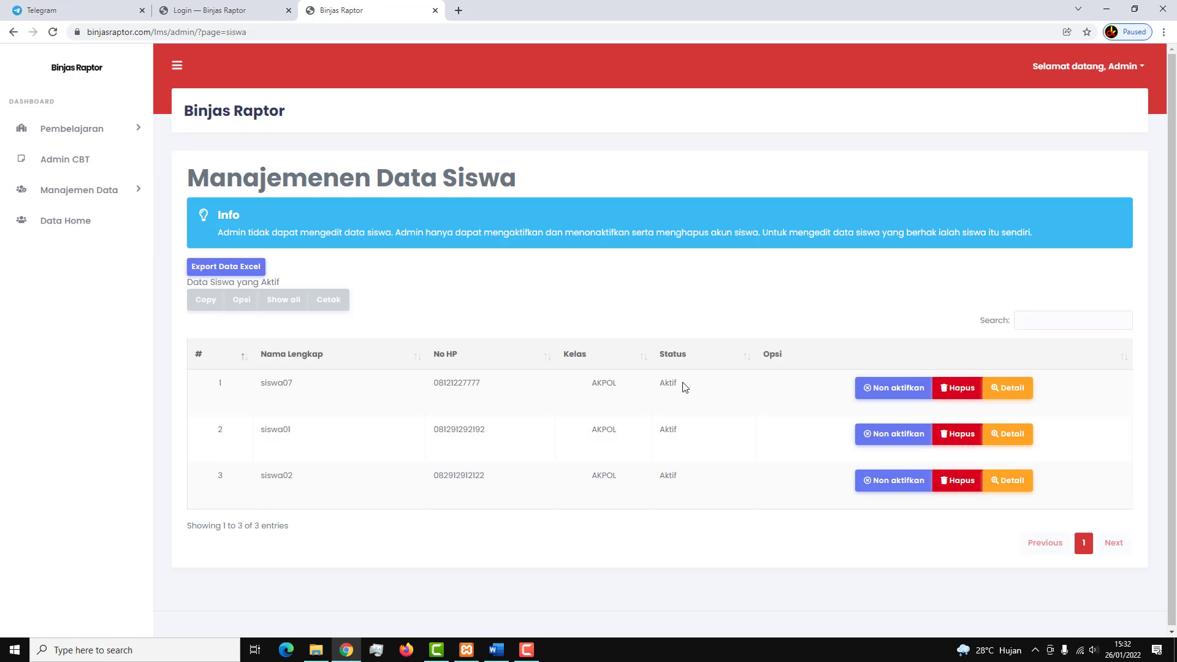
# Switch to the login tab, then return to the Binjas Raptor home page by removing 'lms' from the address.
pyautogui.click(206, 11)
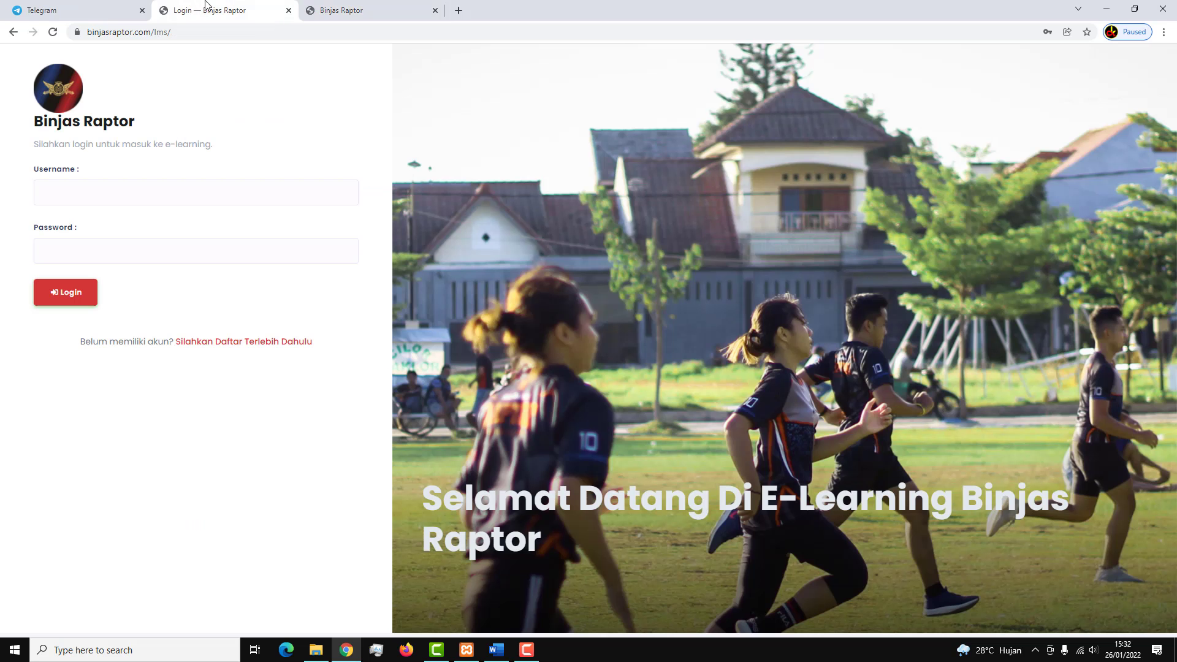
pyautogui.click(227, 185)
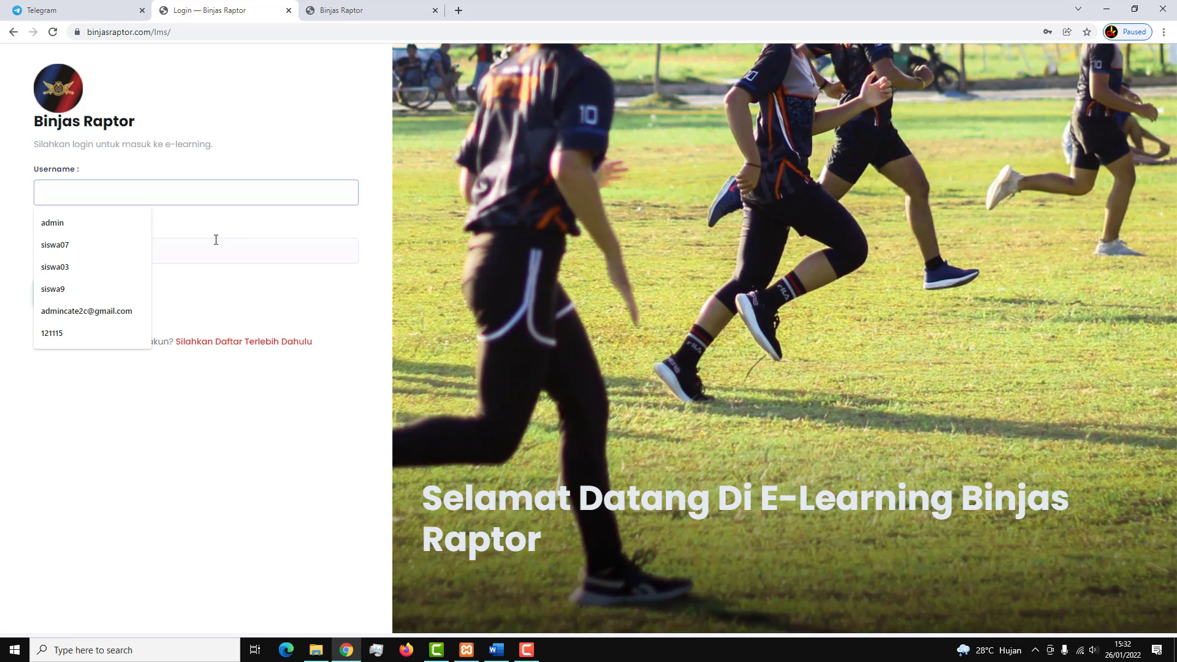
pyautogui.click(216, 241)
pyautogui.moveTo(173, 32); pyautogui.dragTo(155, 36)
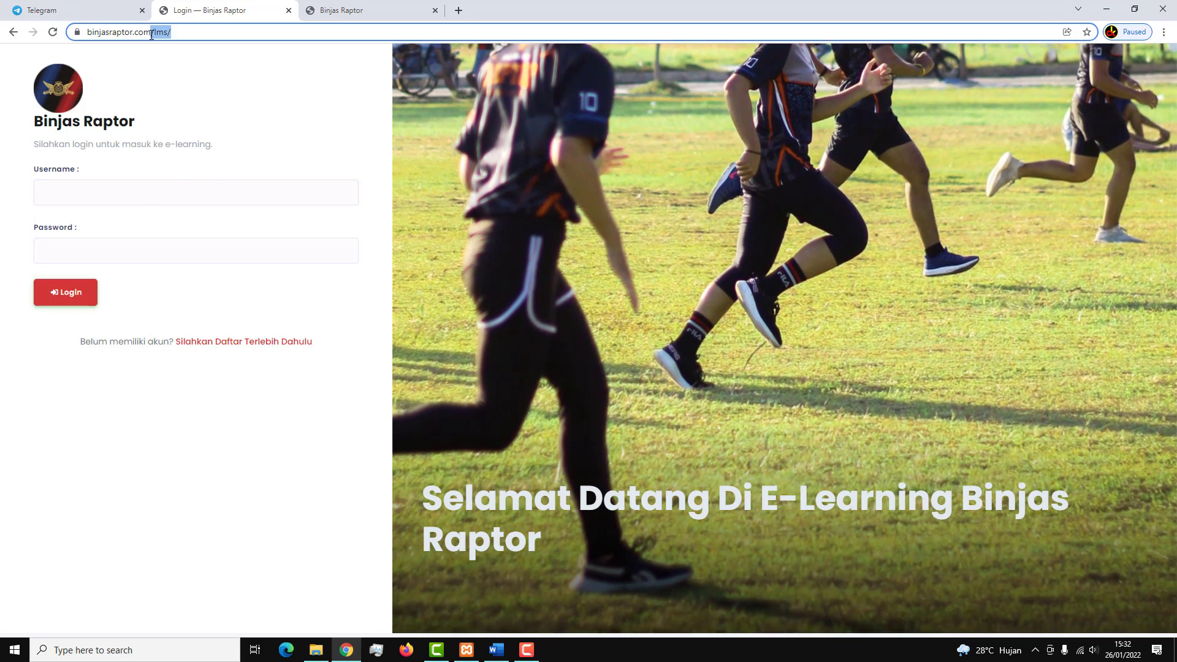
pyautogui.press('BackSpace')
pyautogui.press('Return')
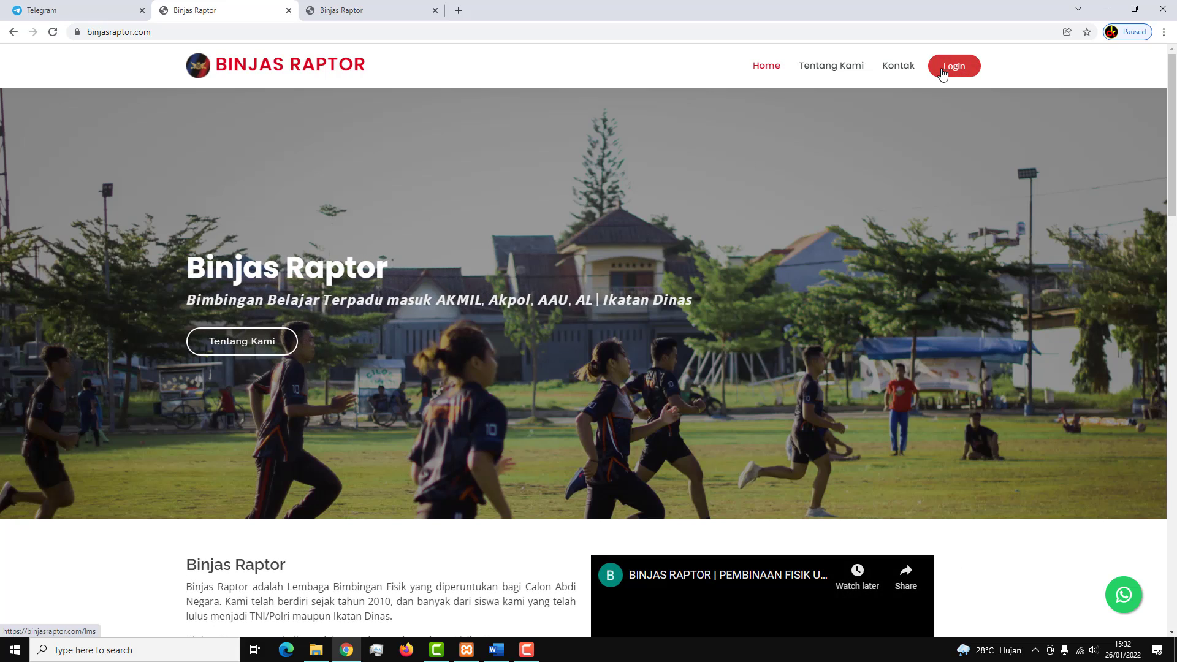
# From the home page Login, dismiss the welcome notice and sign in as siswa02.
pyautogui.click(954, 71)
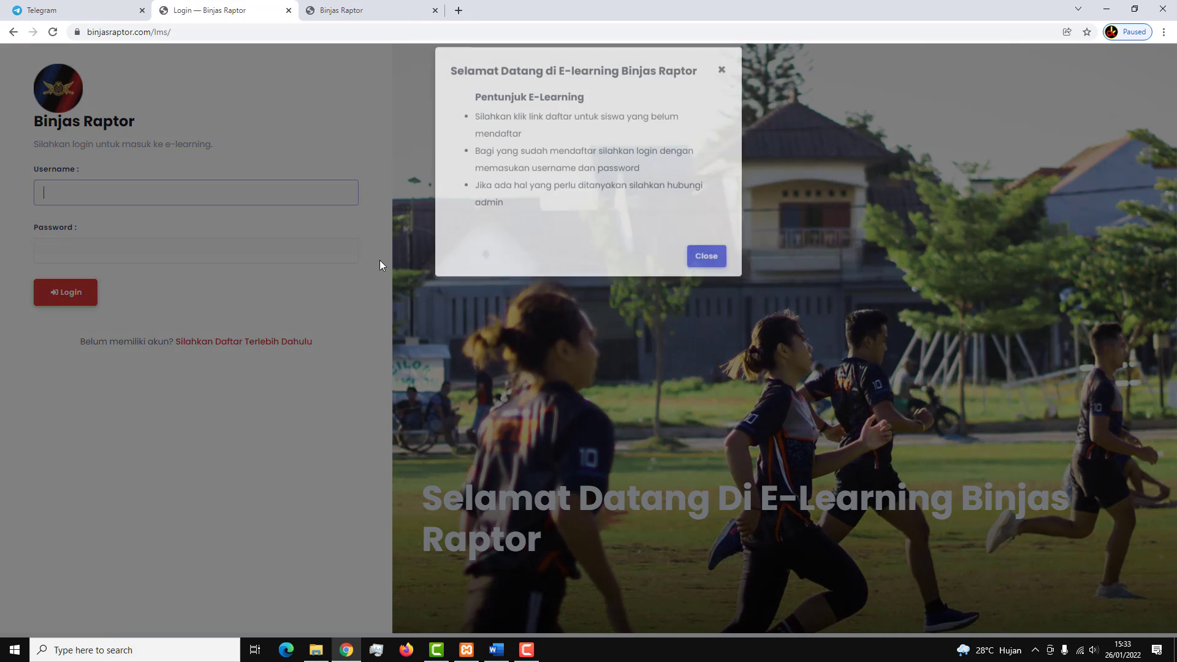
pyautogui.click(700, 257)
pyautogui.click(249, 203)
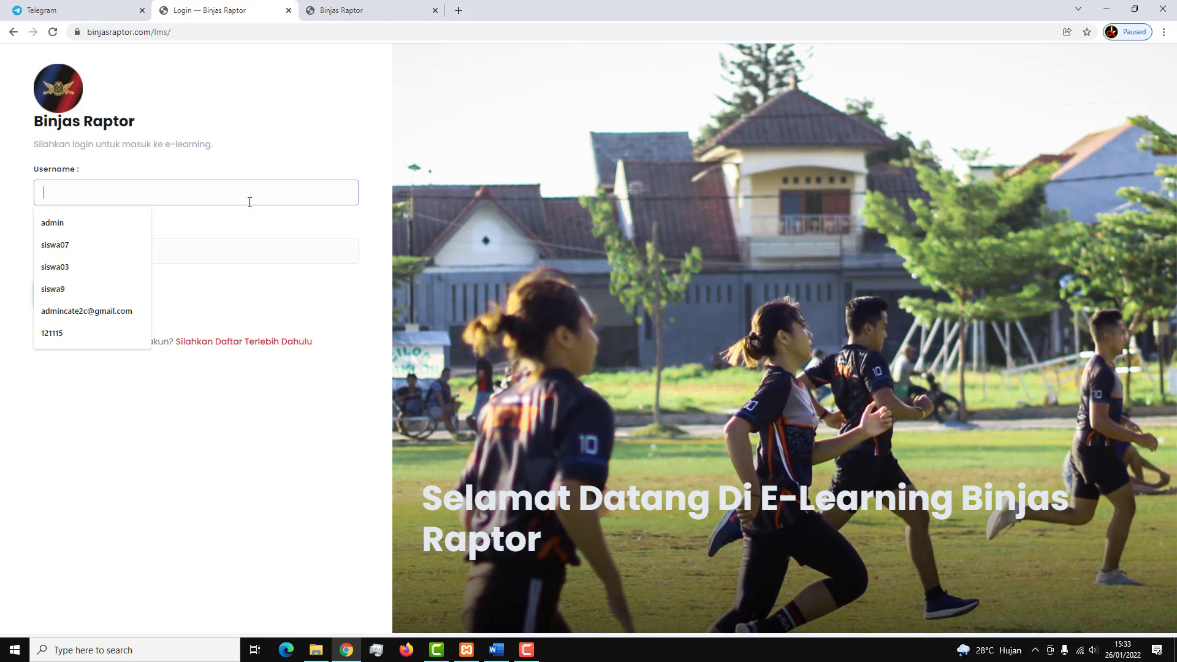
pyautogui.write('siswa02')
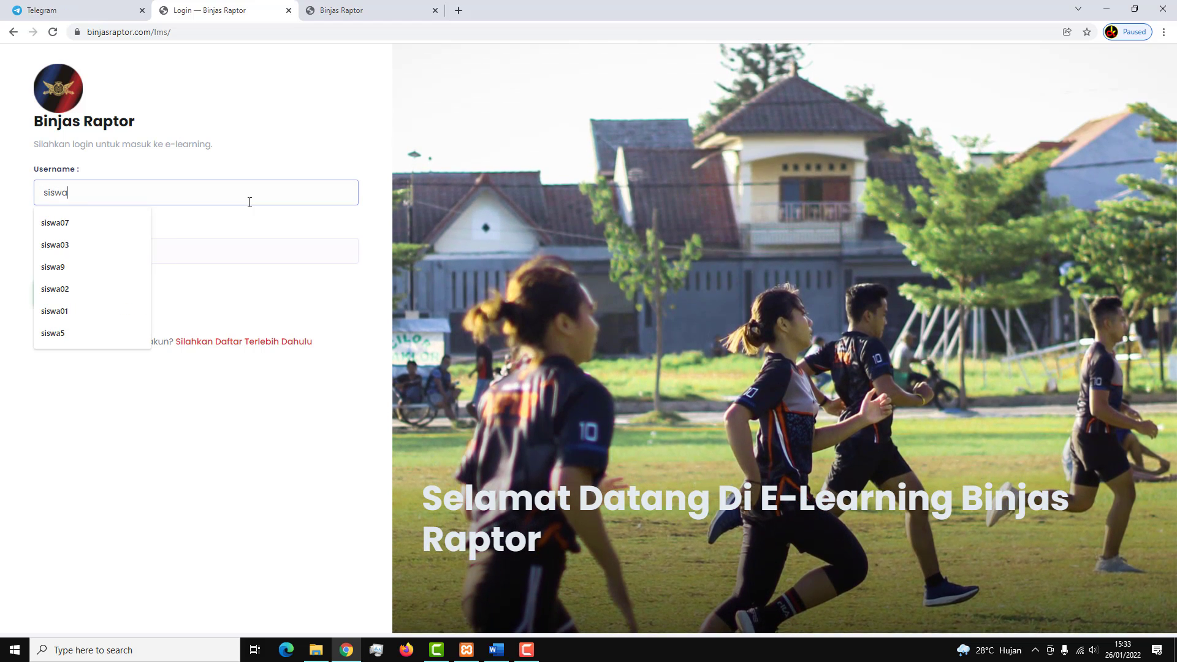
pyautogui.click(213, 253)
pyautogui.write('siswa02')
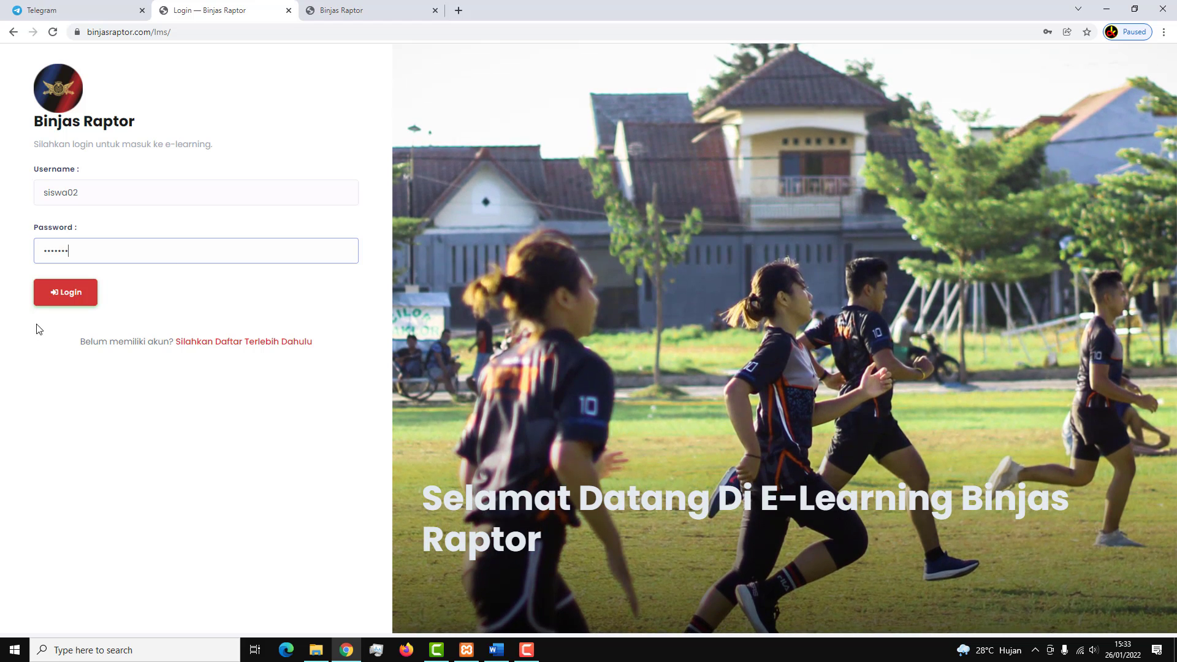
pyautogui.click(65, 291)
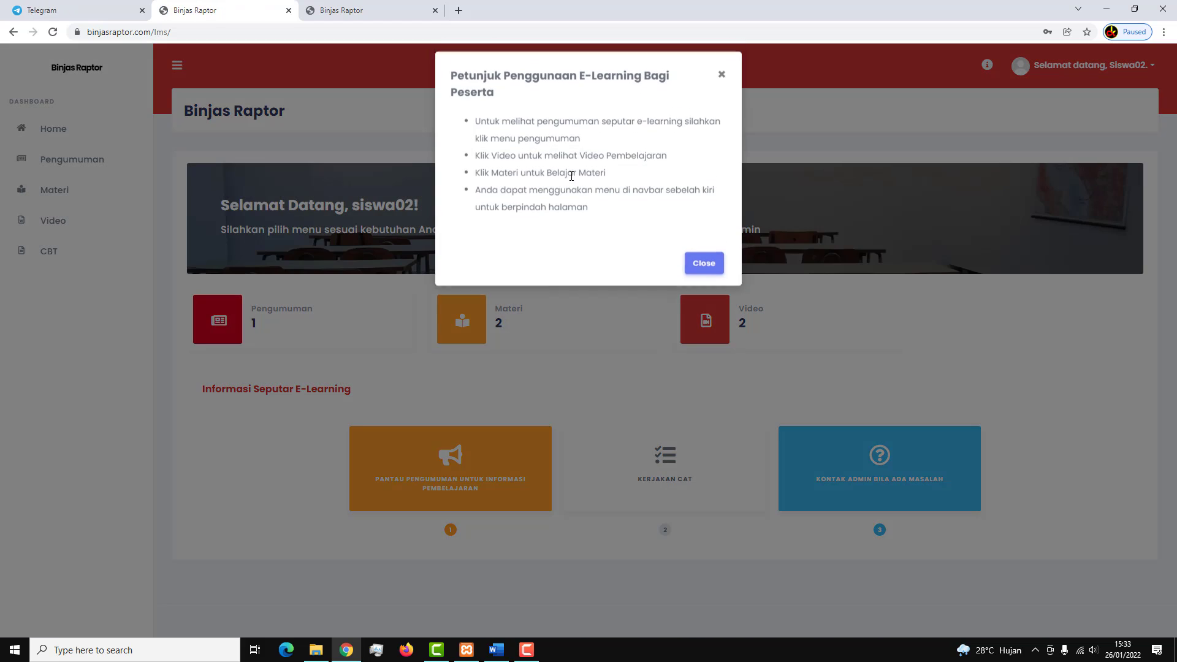
# Read Pengumuman 1 and browse materials for Tes Karakteristik Pribadi and Tes Wawasan Kebangsaan.
pyautogui.click(704, 273)
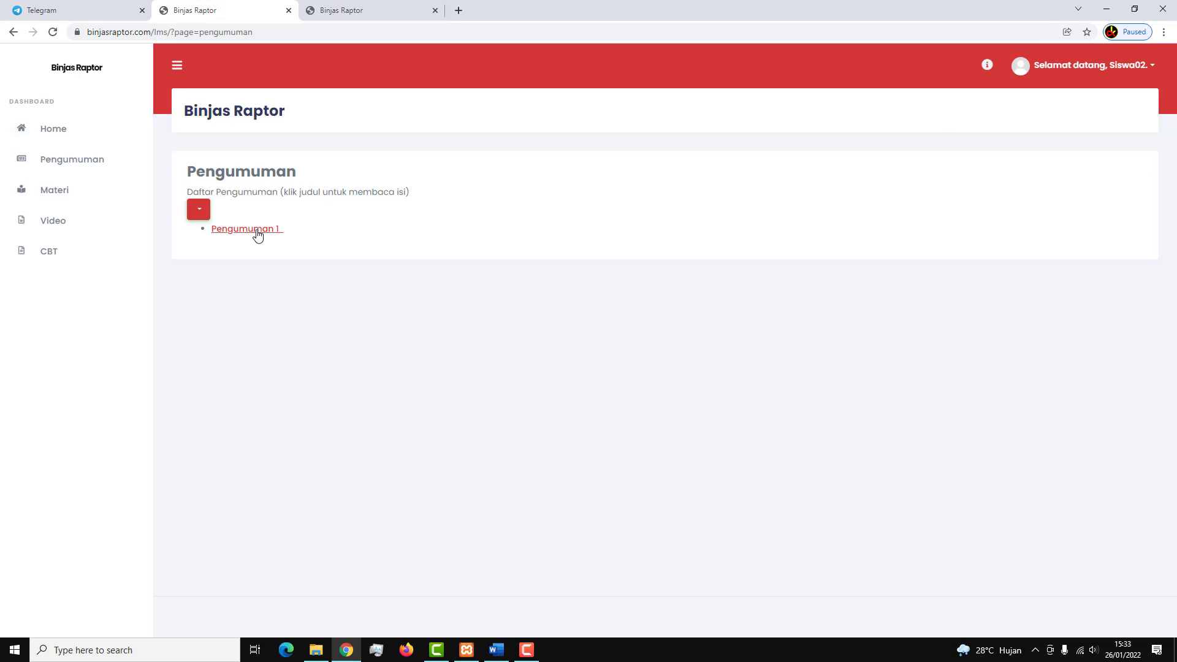
pyautogui.click(262, 236)
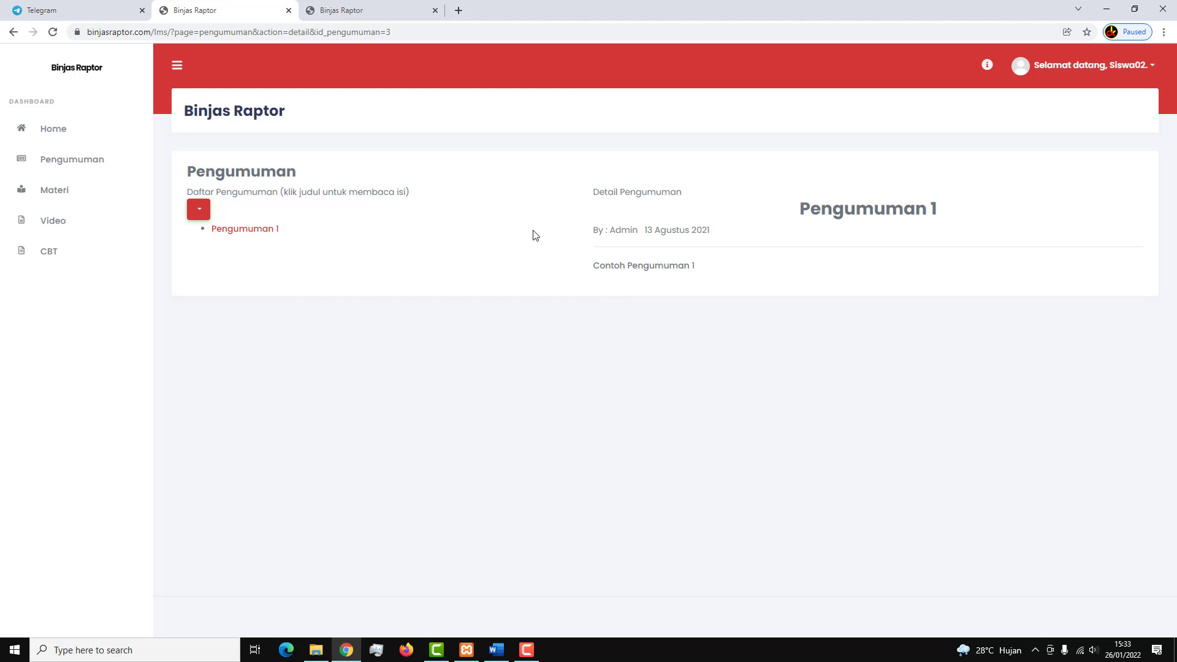
pyautogui.click(54, 190)
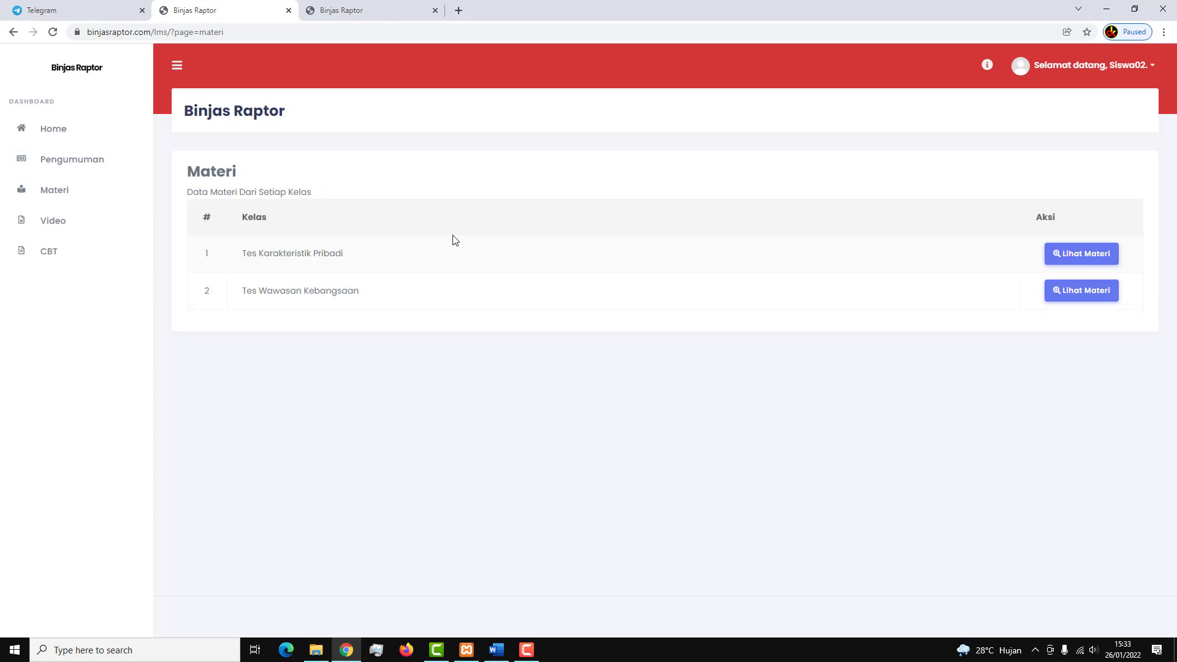
pyautogui.click(1074, 254)
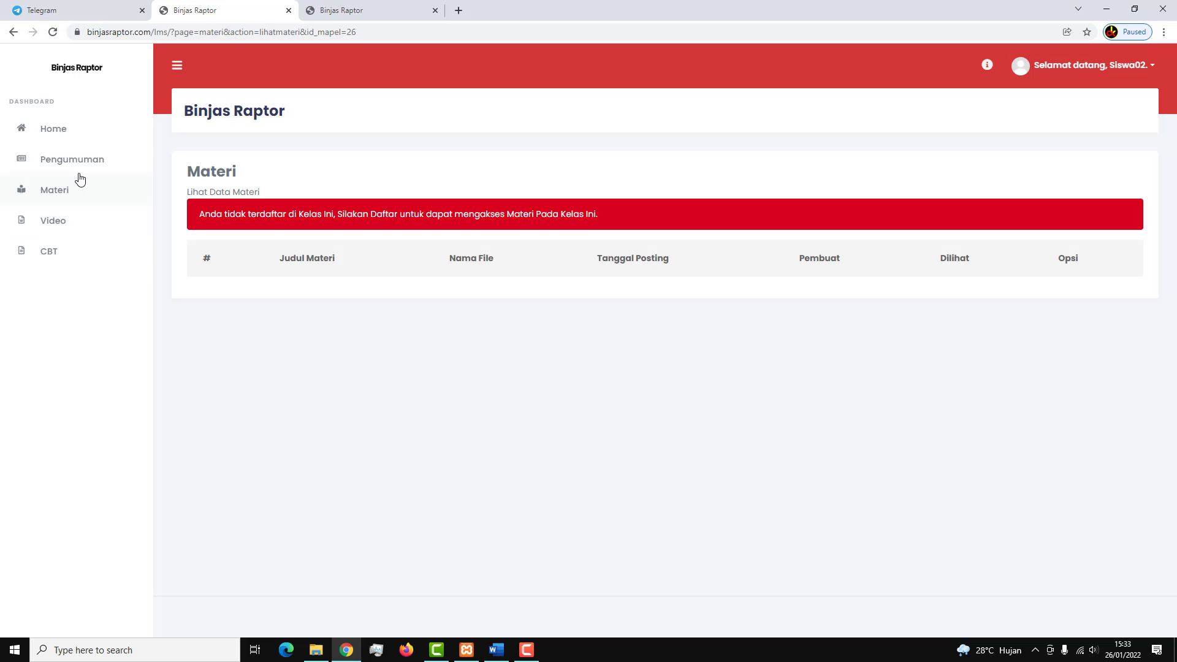
pyautogui.click(73, 190)
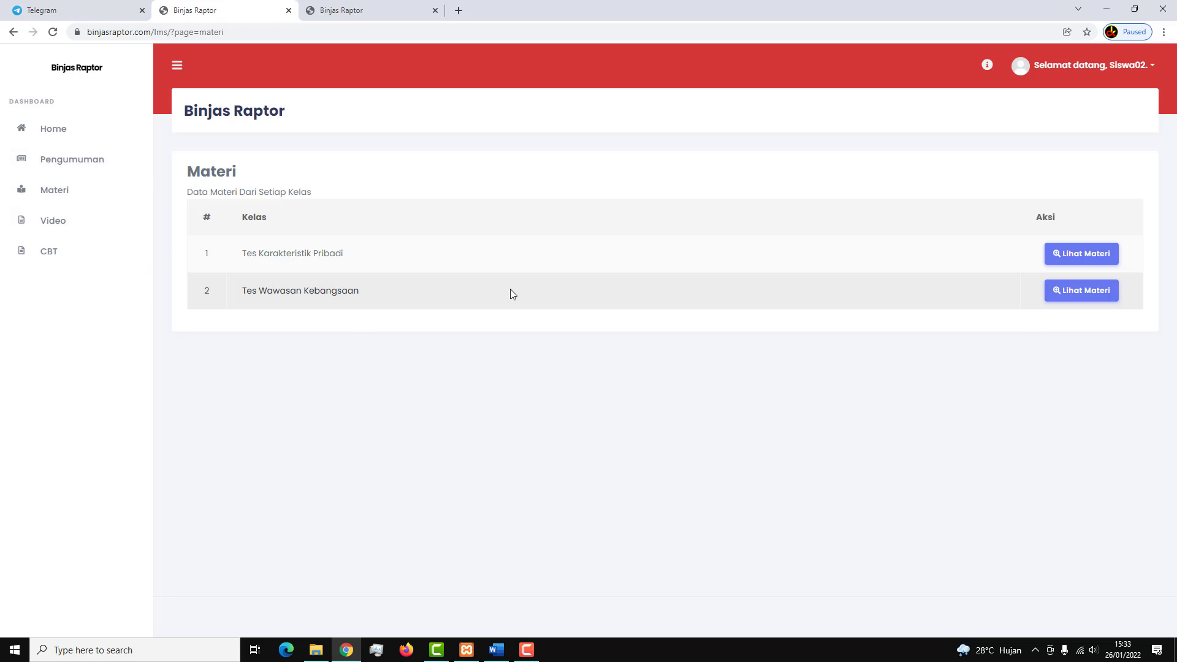
pyautogui.click(1098, 292)
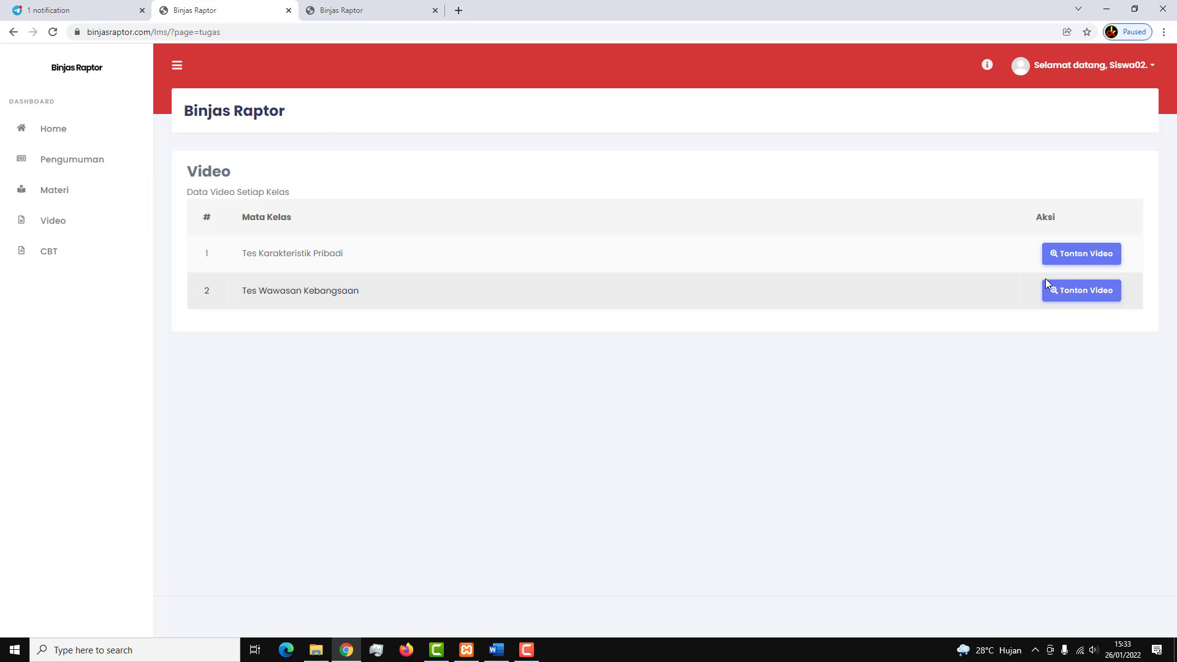
# View the Tes Wawasan Kebangsaan videos, then go Home and dismiss the Petunjuk notice.
pyautogui.click(1068, 293)
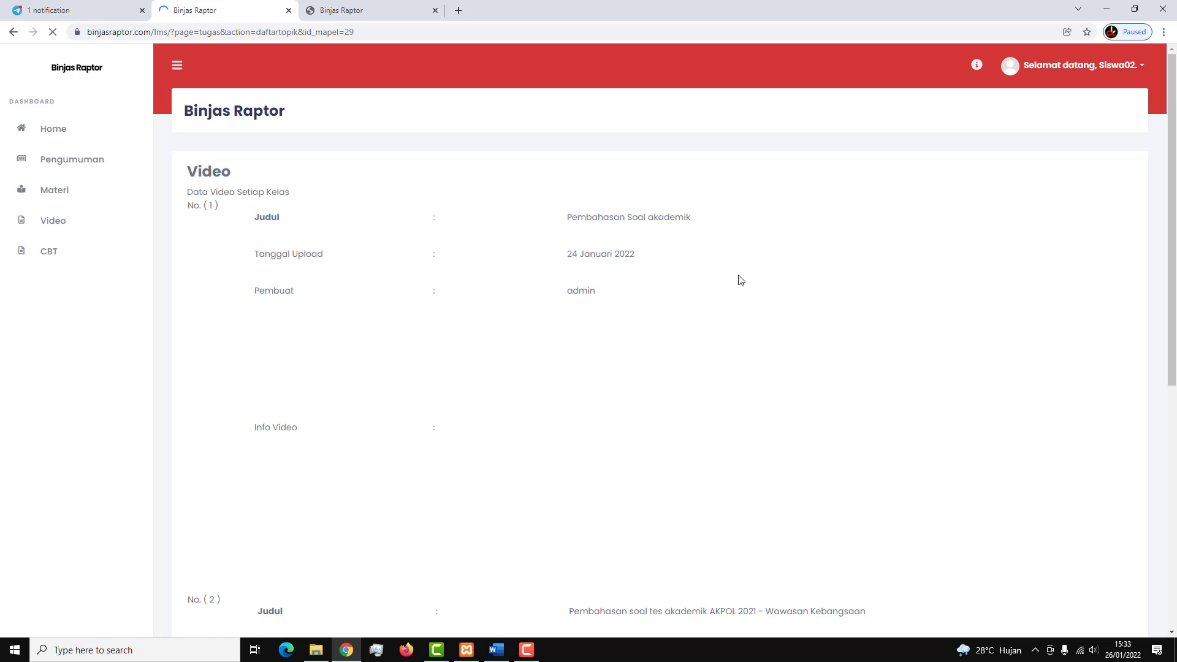
pyautogui.scroll(-5, 720, 307)
pyautogui.scroll(5, 720, 307)
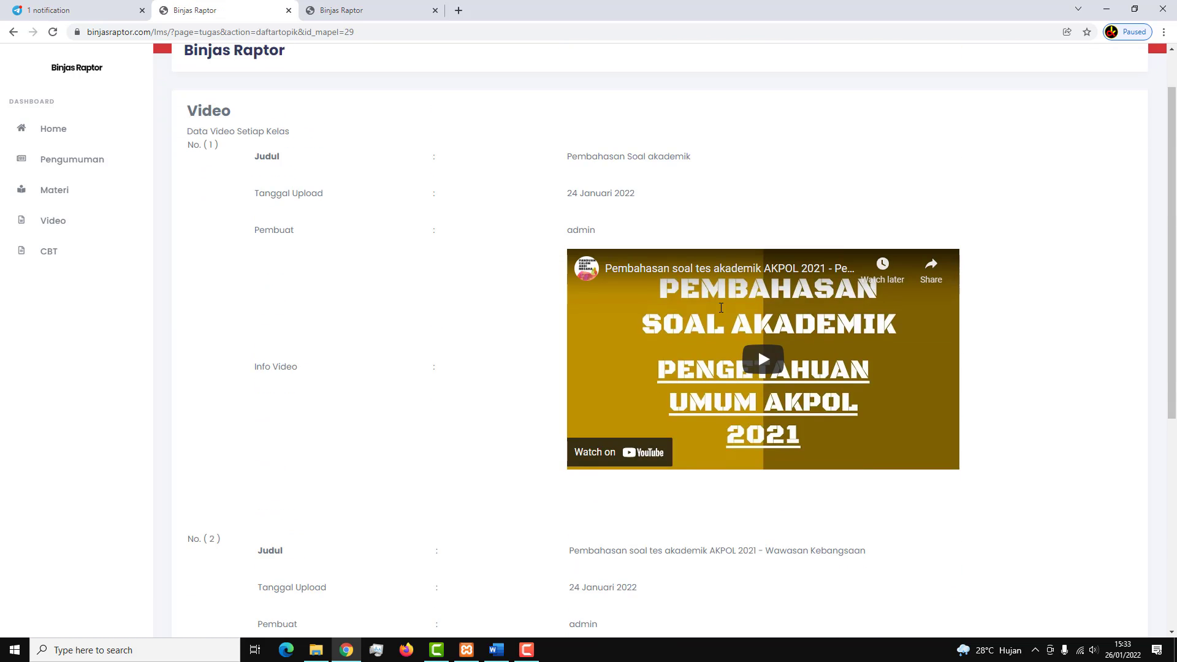
pyautogui.scroll(-7, 597, 285)
pyautogui.scroll(7, 670, 318)
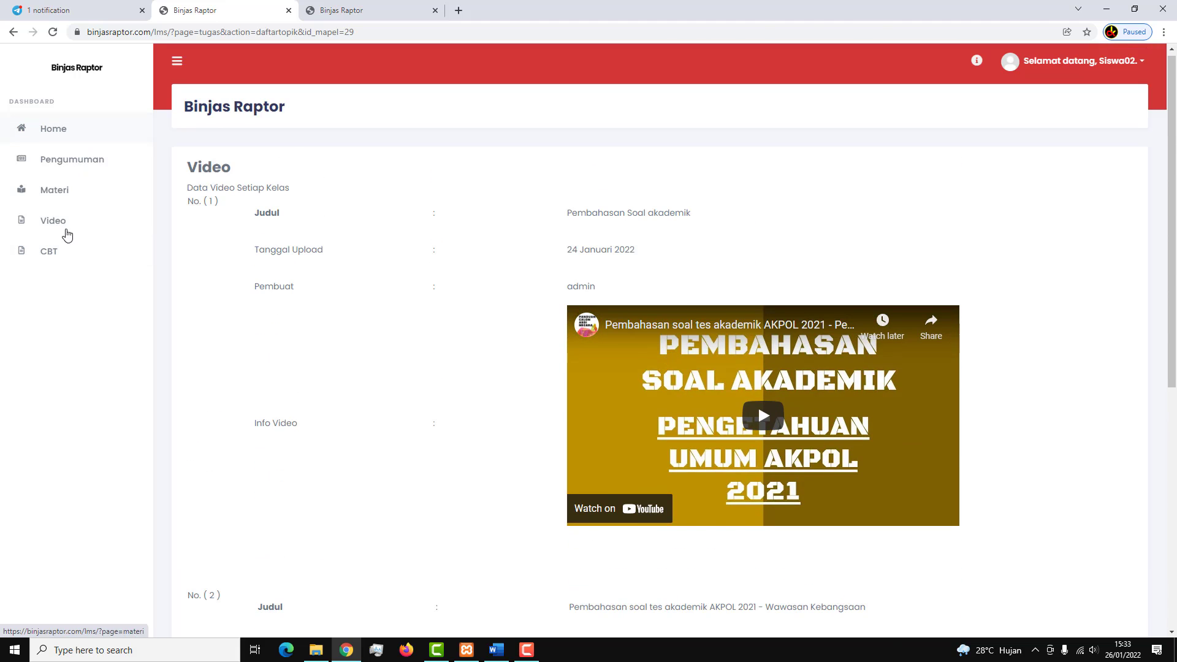
pyautogui.click(81, 139)
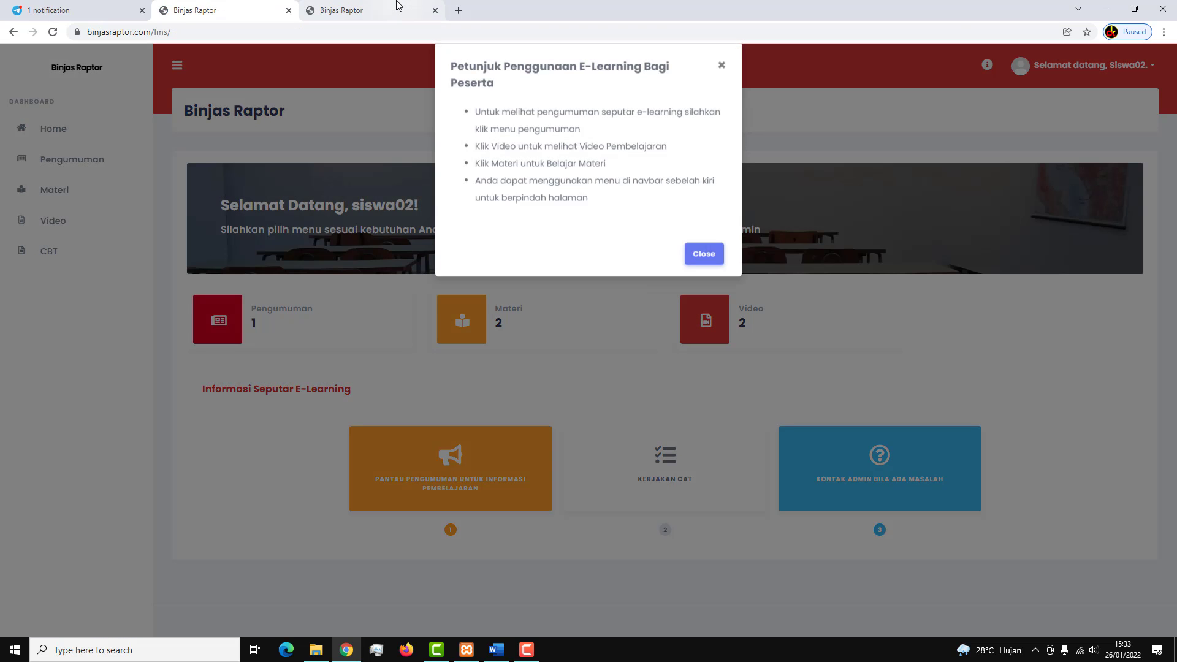
pyautogui.click(693, 270)
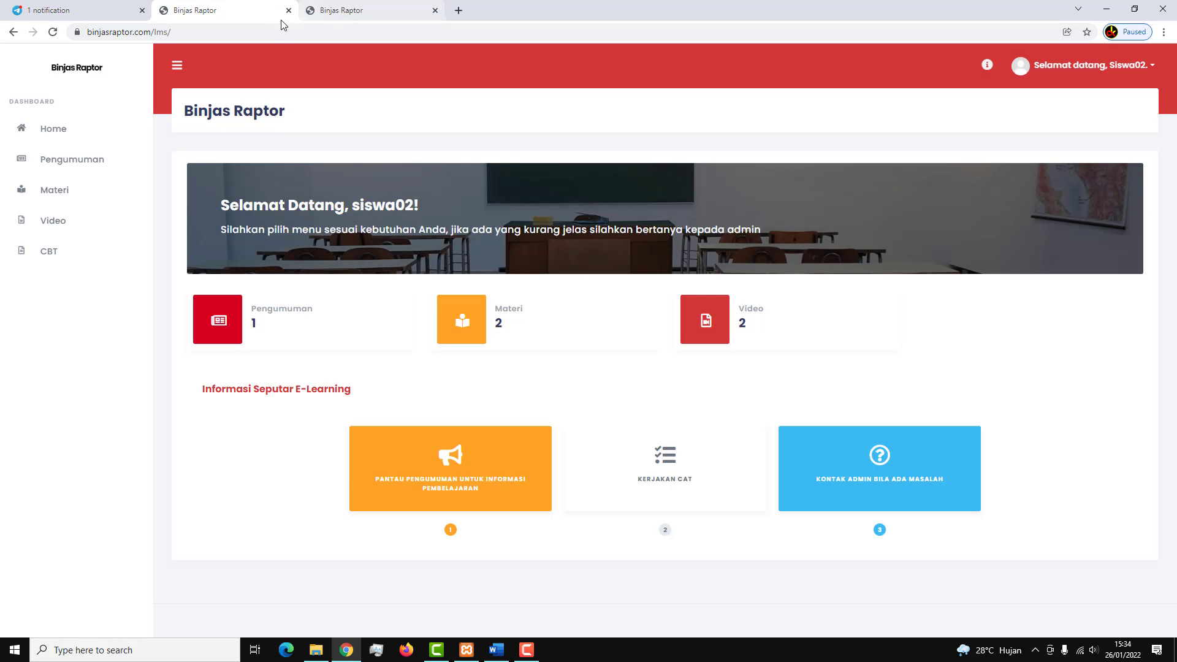
# In the admin tab, bring up the Pembelajaran > Kelas management page.
pyautogui.click(382, 7)
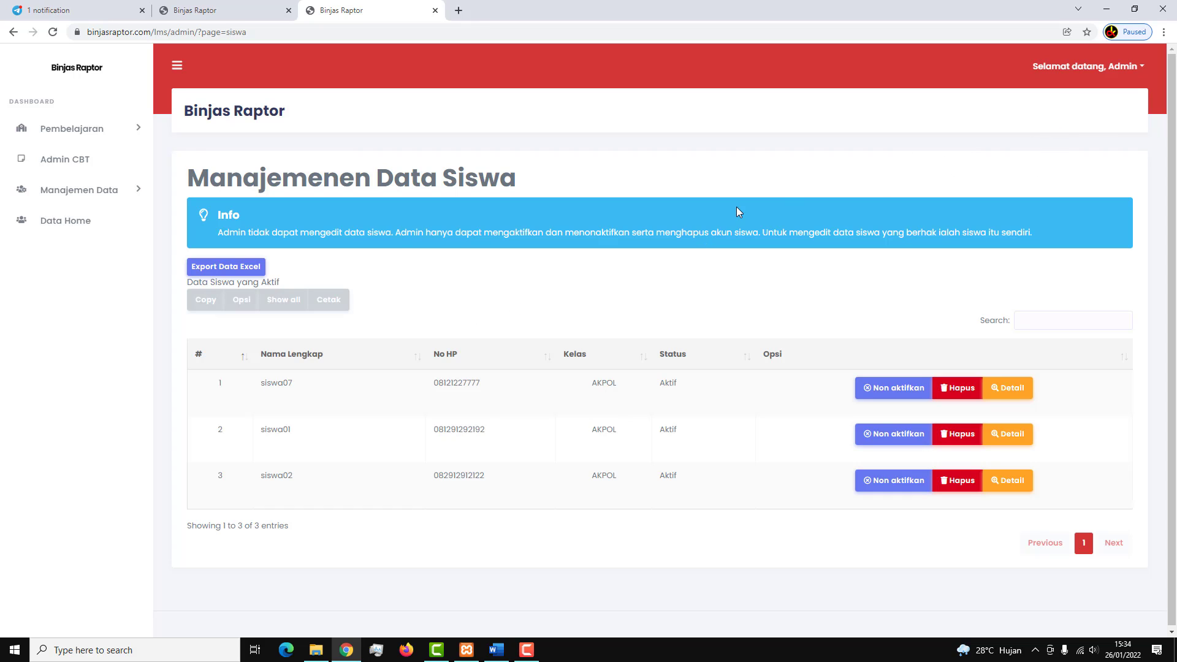
pyautogui.click(138, 139)
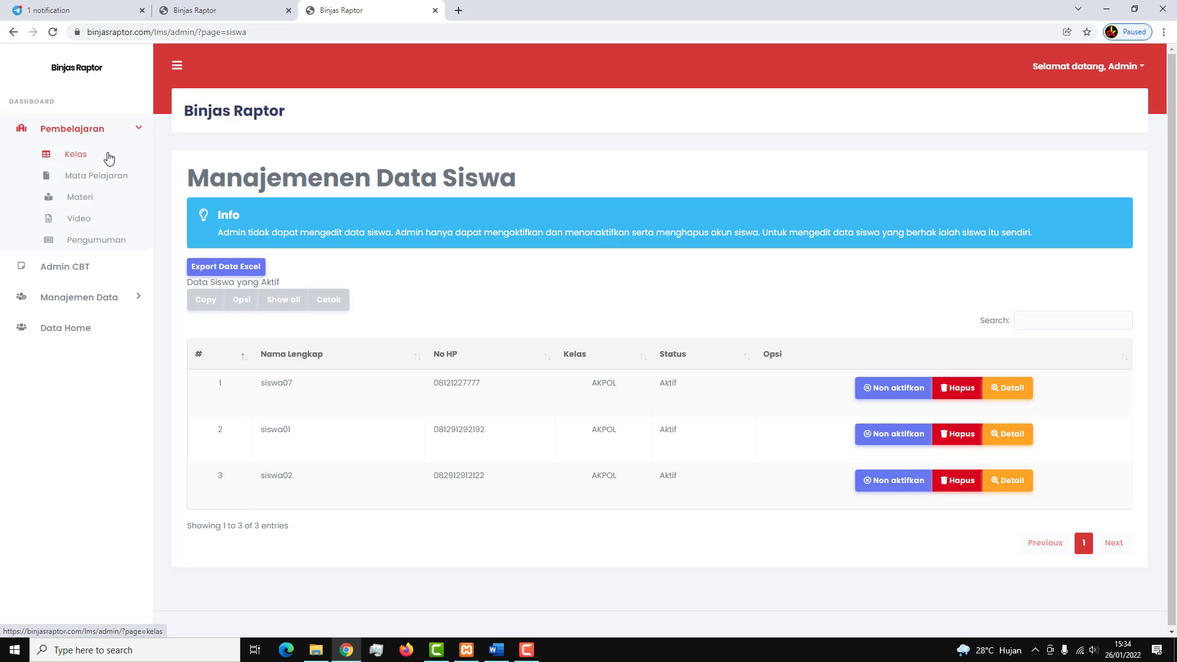
pyautogui.click(110, 158)
pyautogui.click(121, 136)
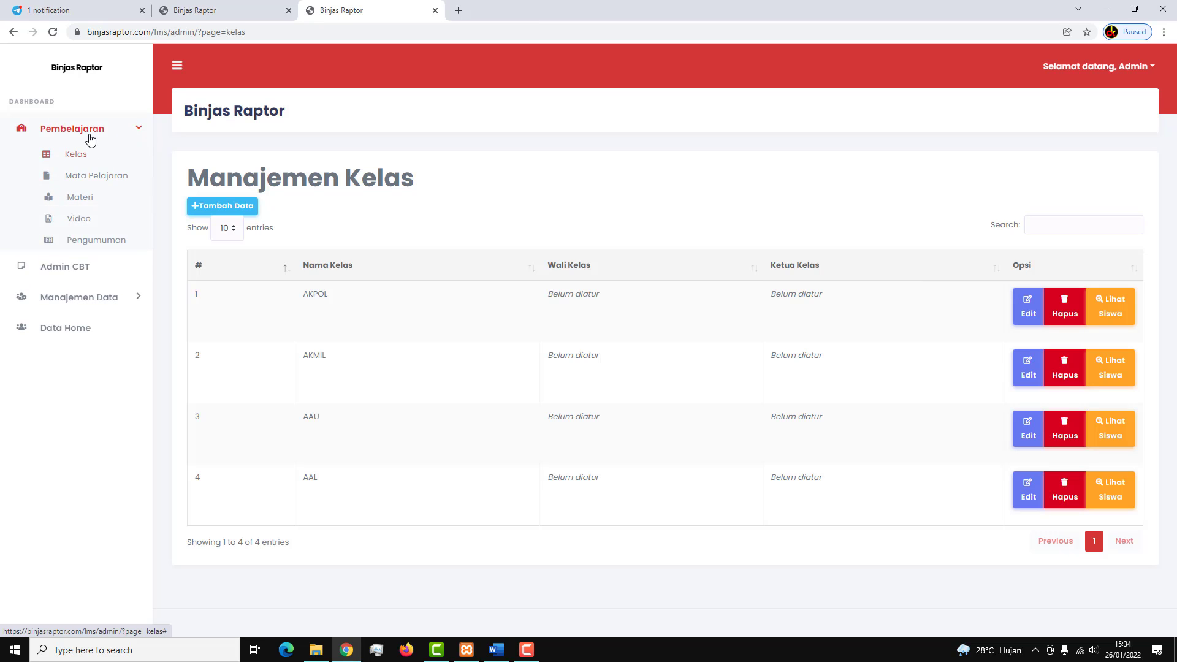
pyautogui.click(94, 155)
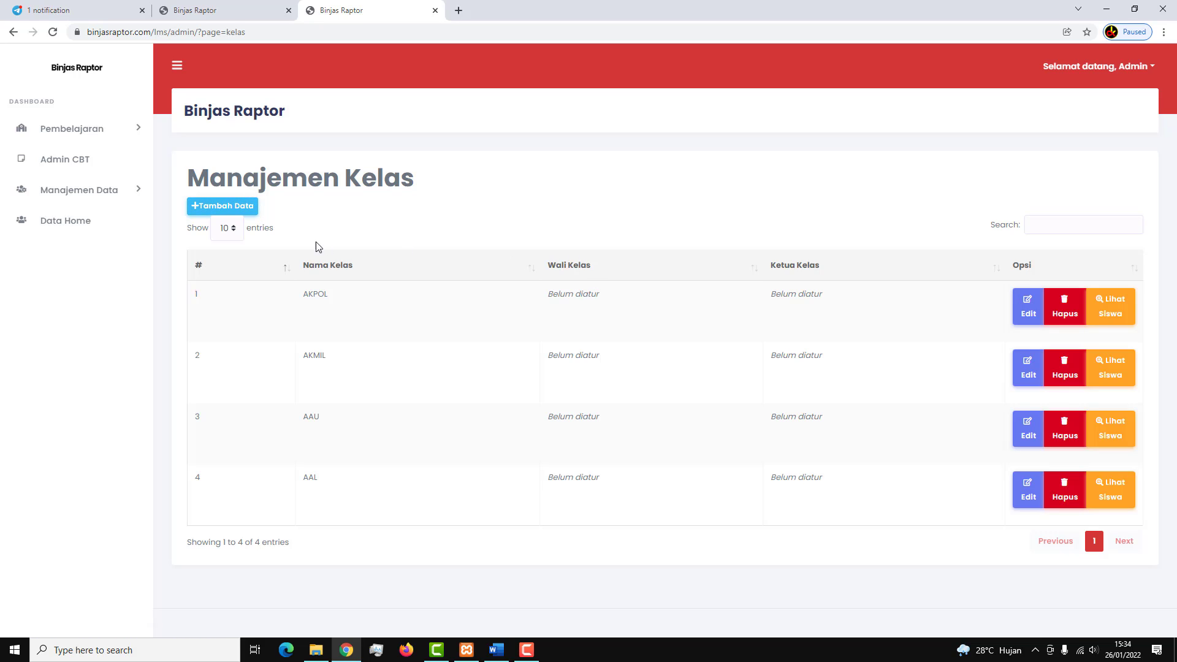
# Add a new class named STIS and save it.
pyautogui.click(224, 207)
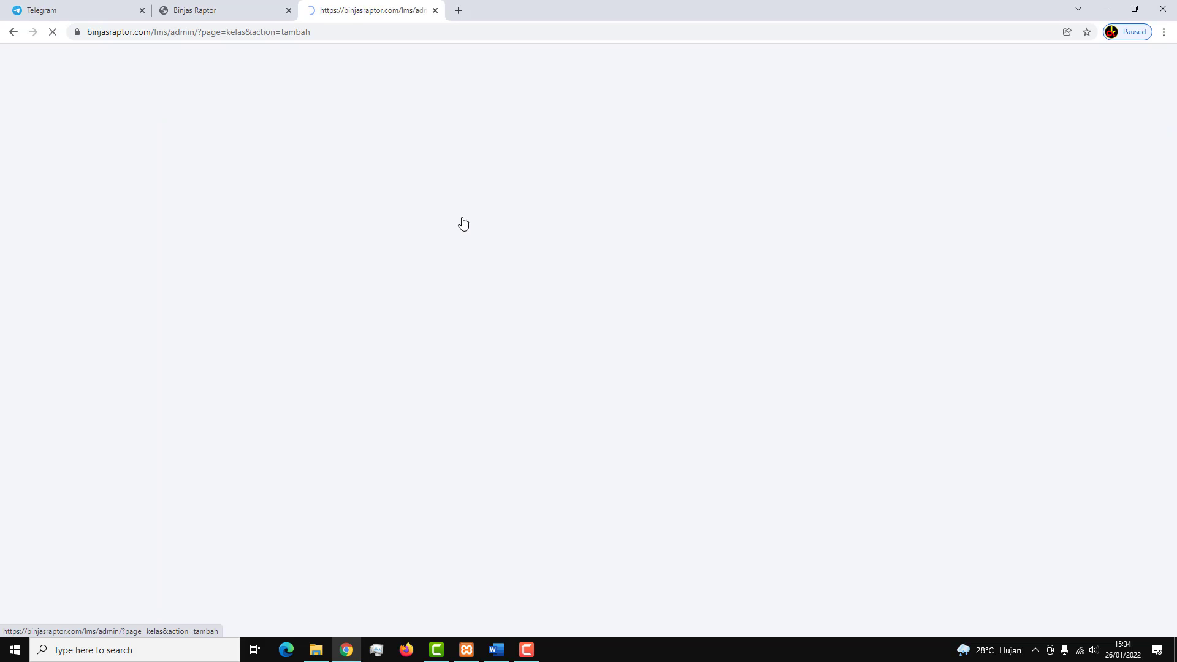
pyautogui.click(441, 244)
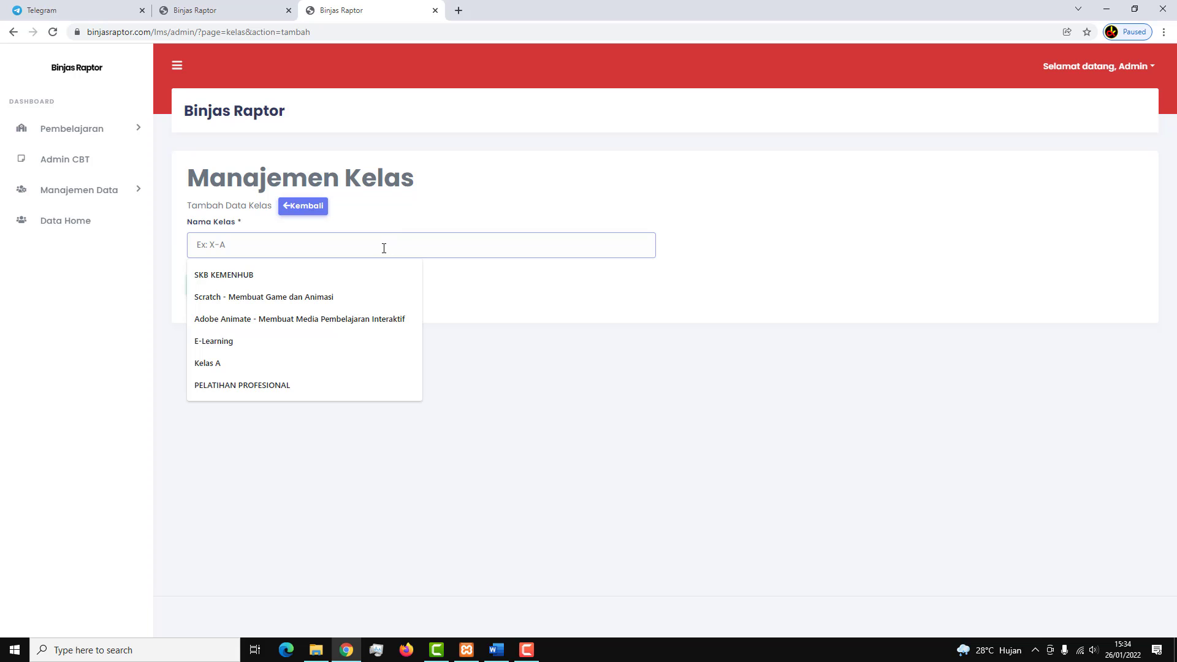
pyautogui.write('STIS')
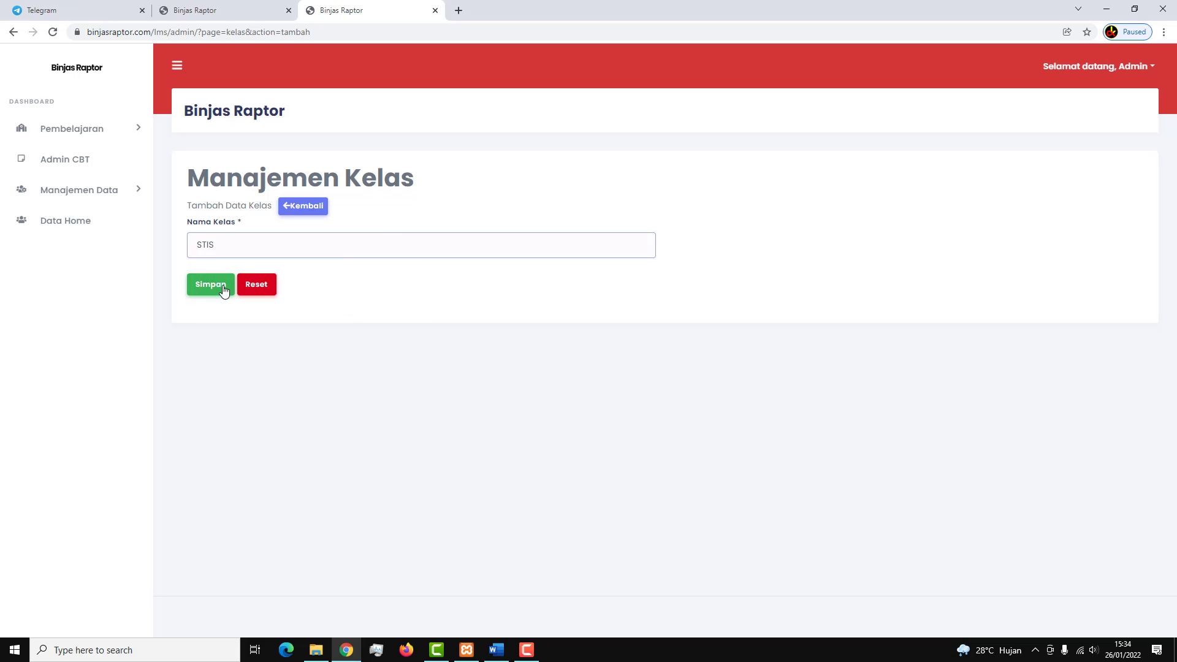
pyautogui.click(224, 289)
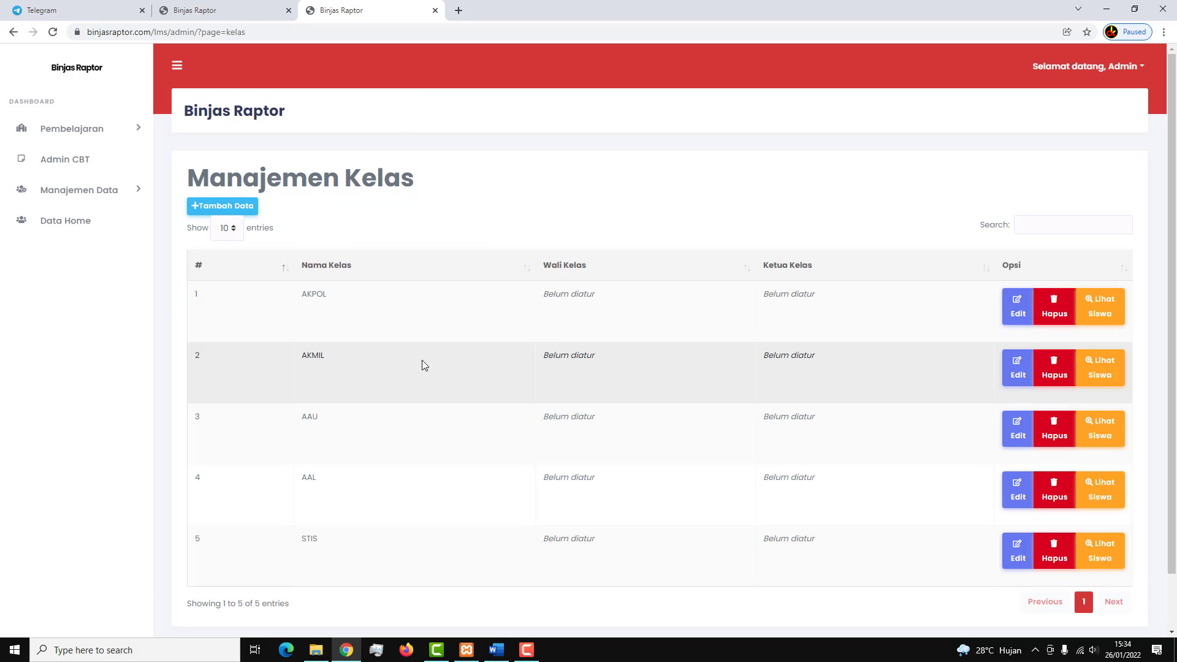
pyautogui.scroll(-1, 421, 365)
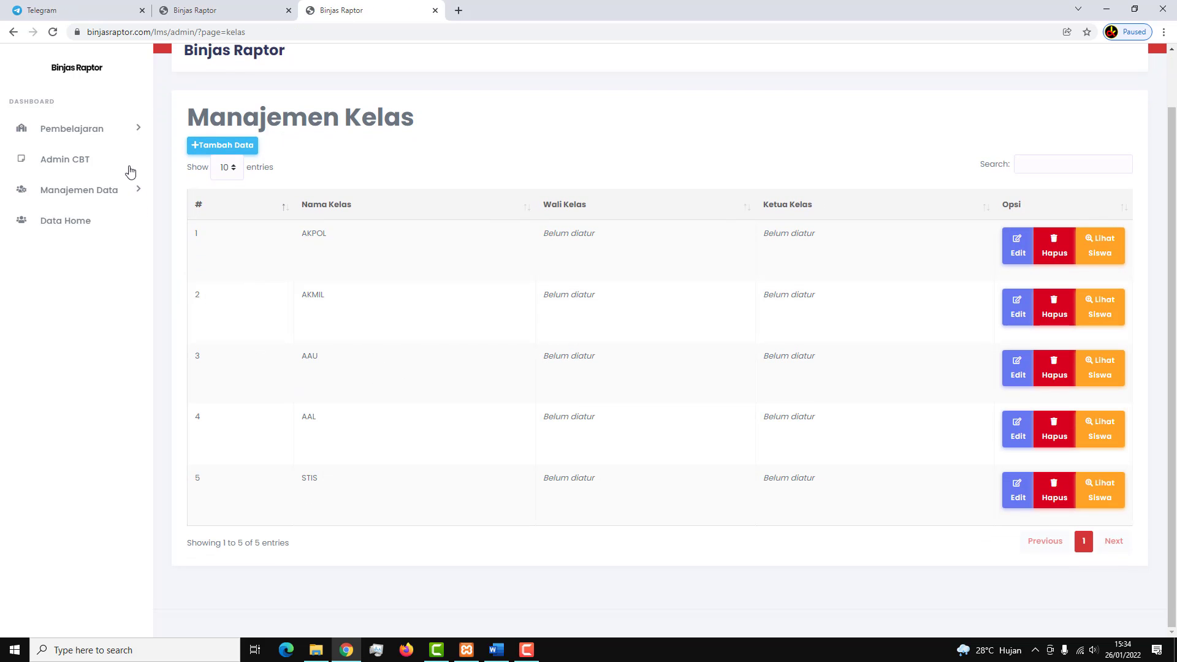
# Create subject code 003 named 'Bahas Indonesia', fixing the mistyped code, and save it.
pyautogui.click(123, 134)
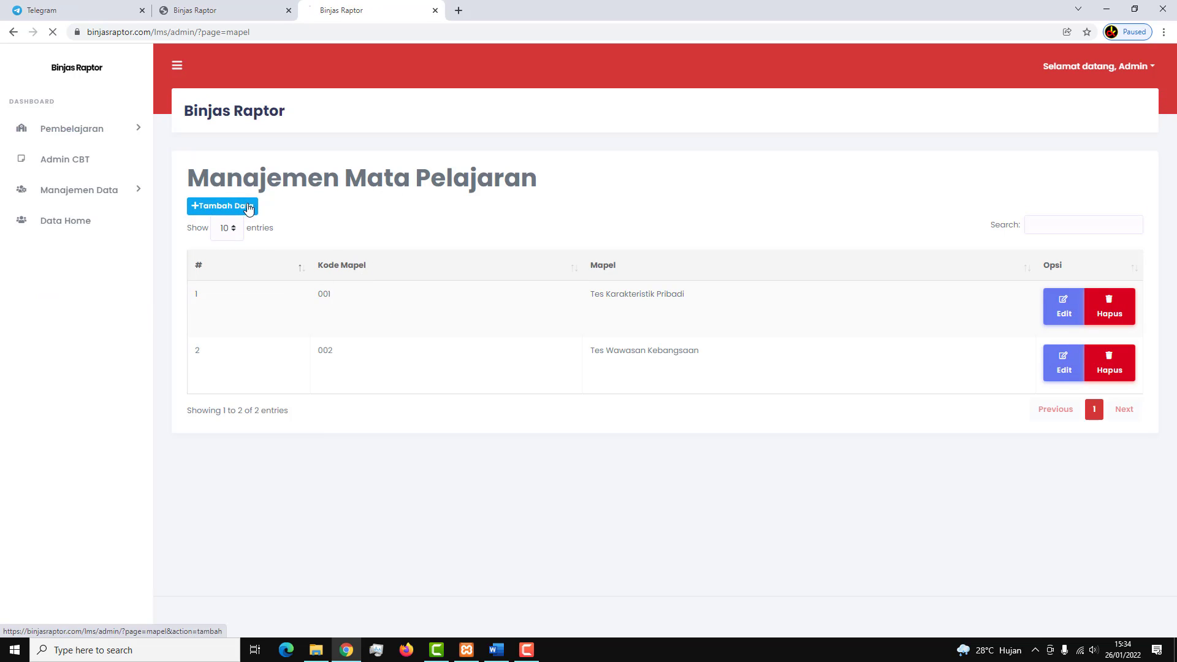
pyautogui.click(249, 206)
pyautogui.click(289, 252)
pyautogui.write('00')
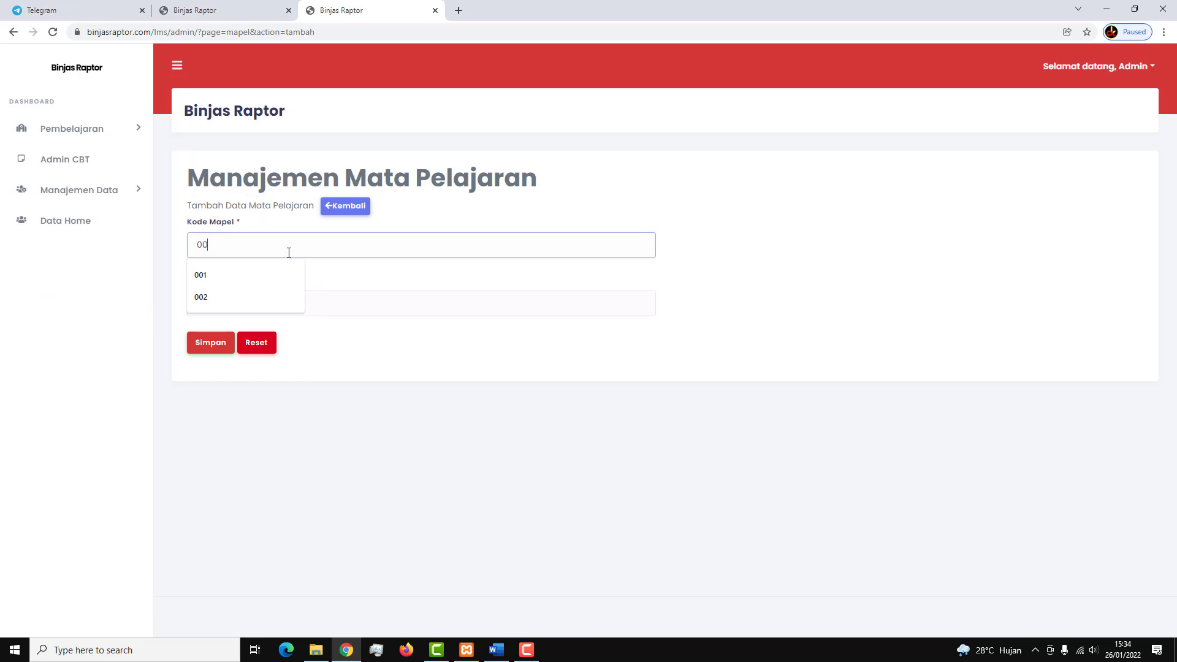
pyautogui.write('4')
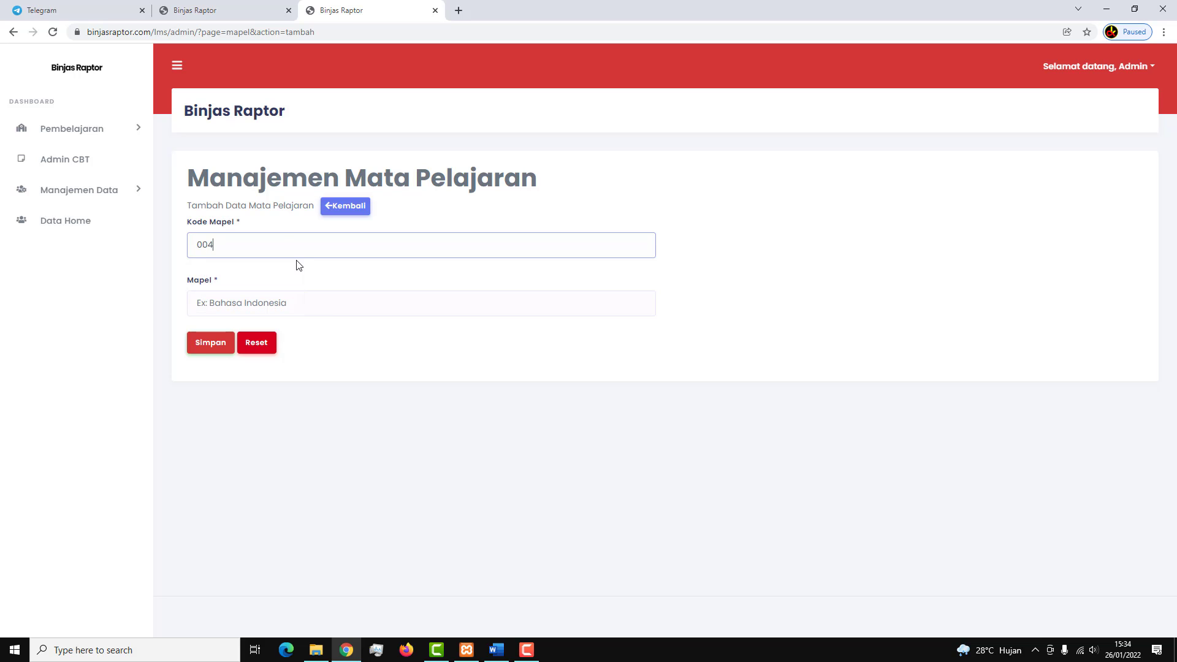
pyautogui.write('3')
pyautogui.click(284, 295)
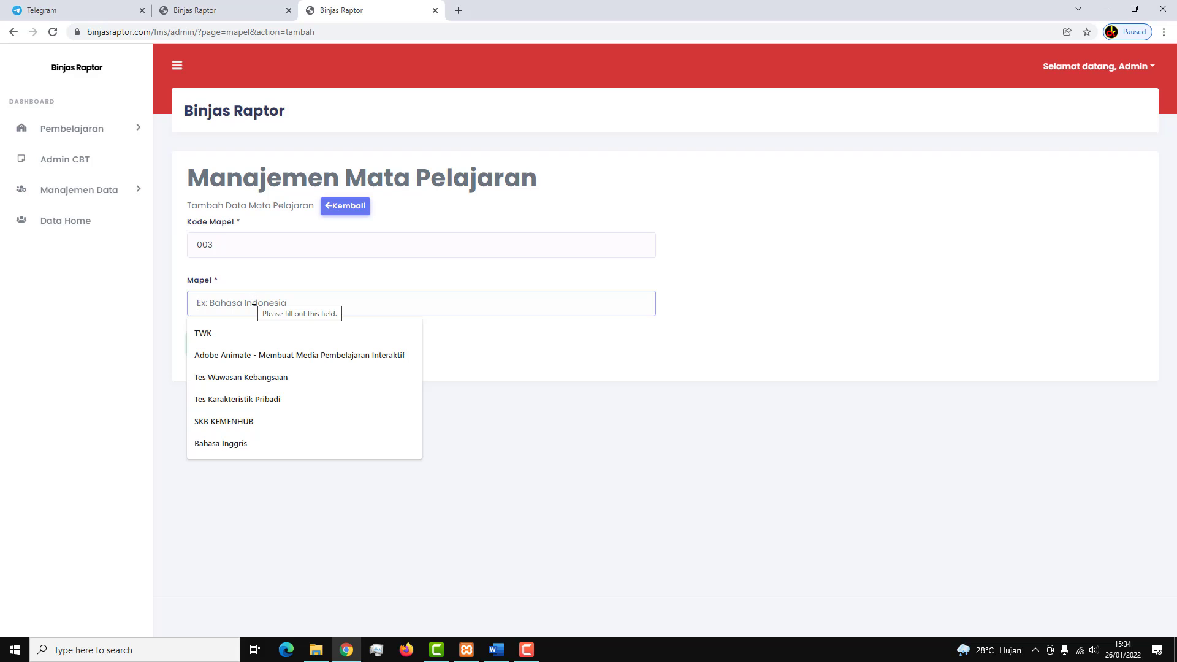
pyautogui.click(224, 246)
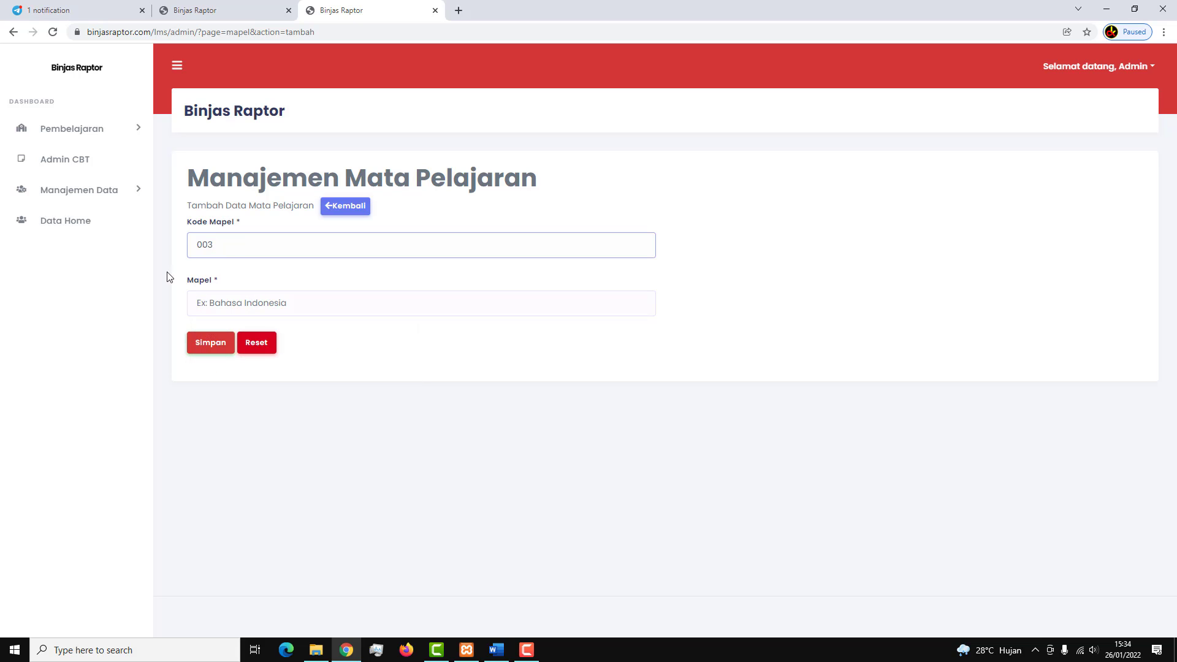
pyautogui.click(239, 302)
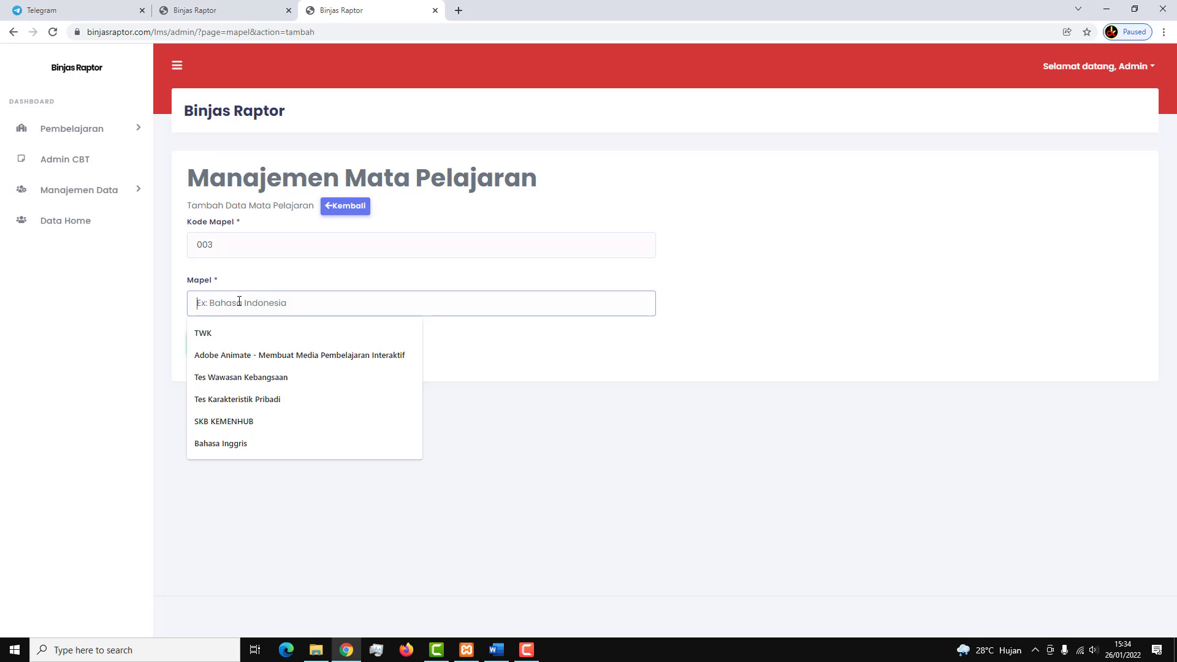
pyautogui.write('BA')
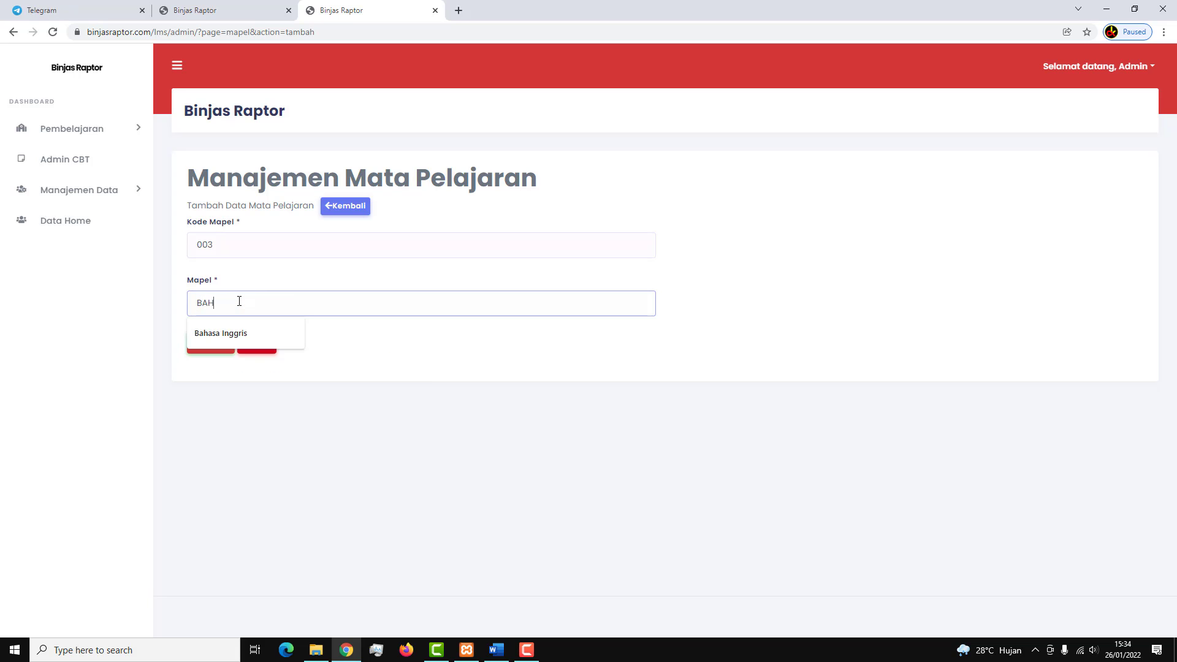
pyautogui.write('has Indonesia')
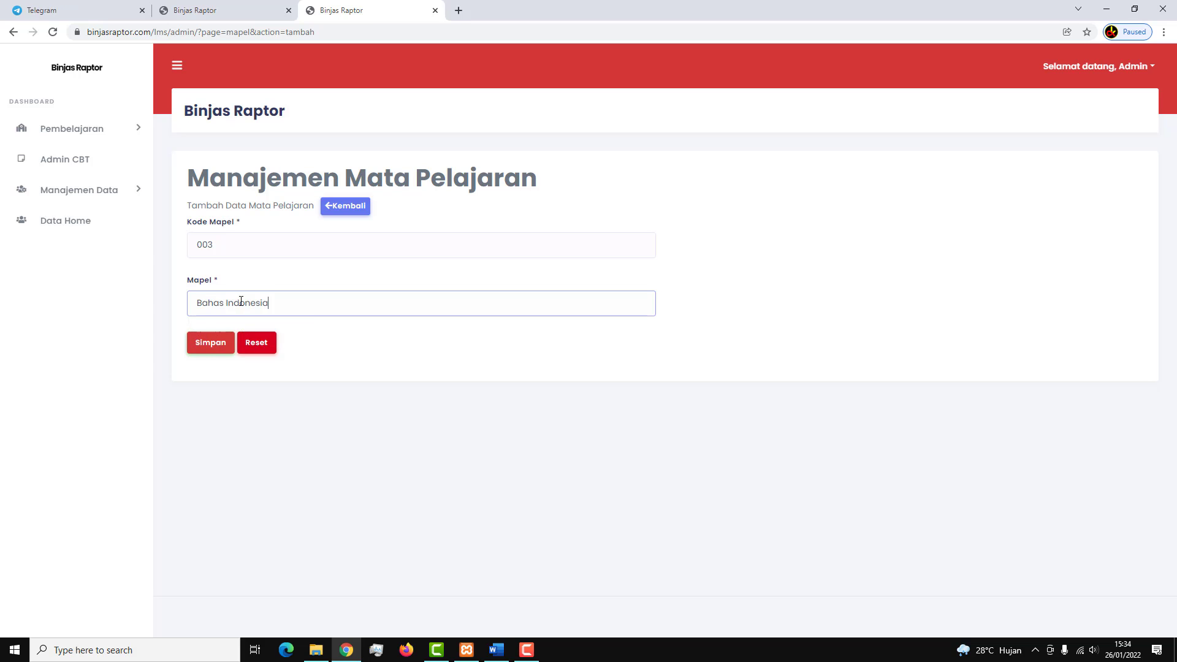
pyautogui.click(219, 348)
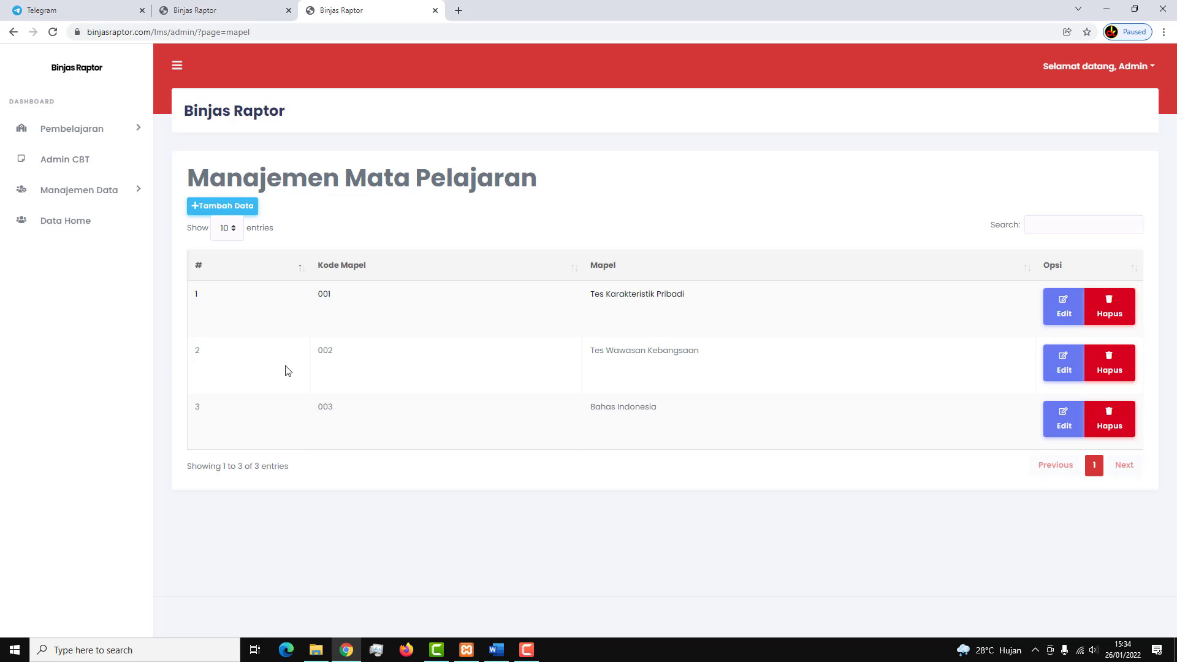
# Start a new file materi titled 'MATERI Bahasa Indonesia' with subject Bahas Indonesia.
pyautogui.click(125, 135)
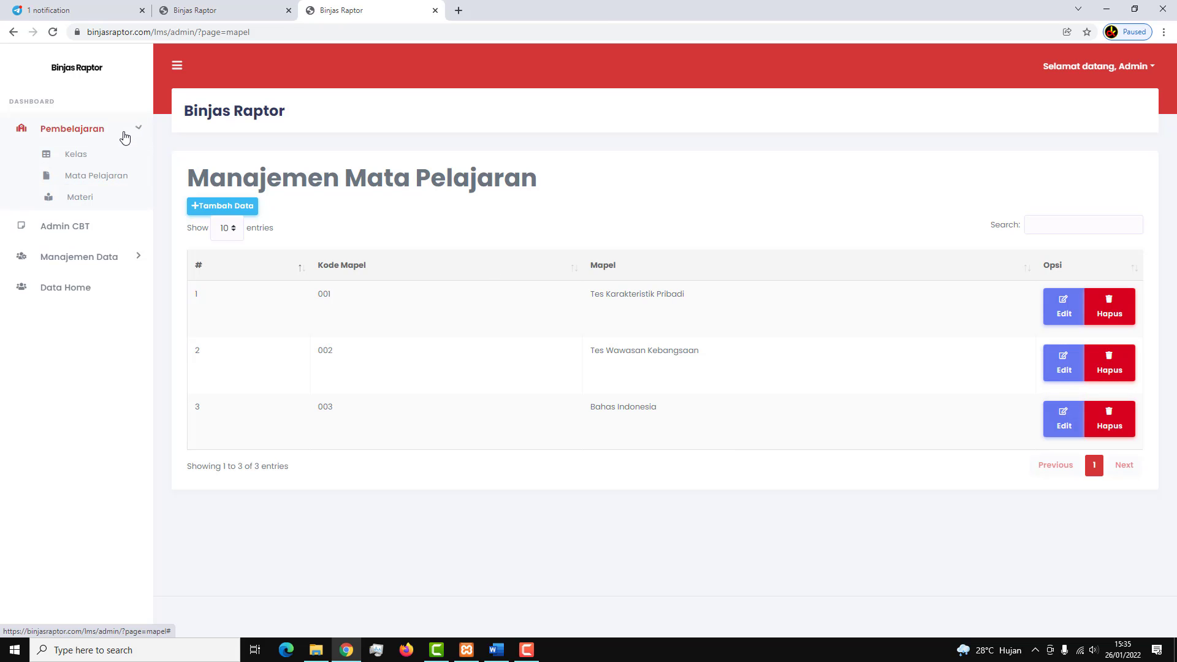
pyautogui.click(102, 198)
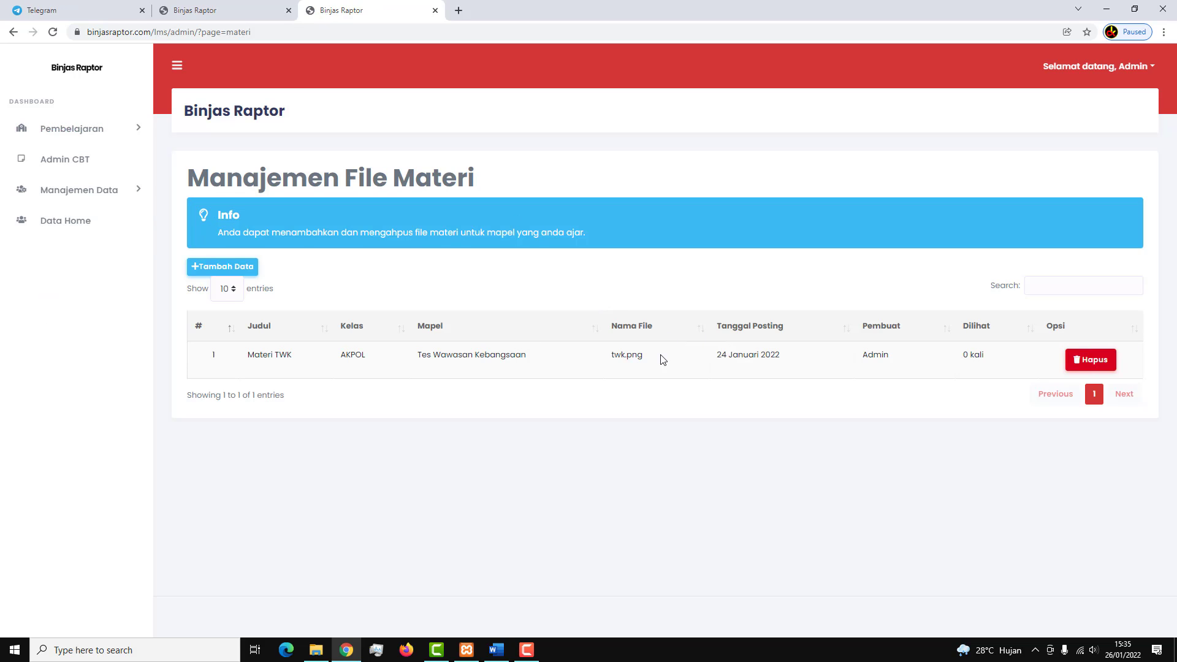
pyautogui.click(248, 274)
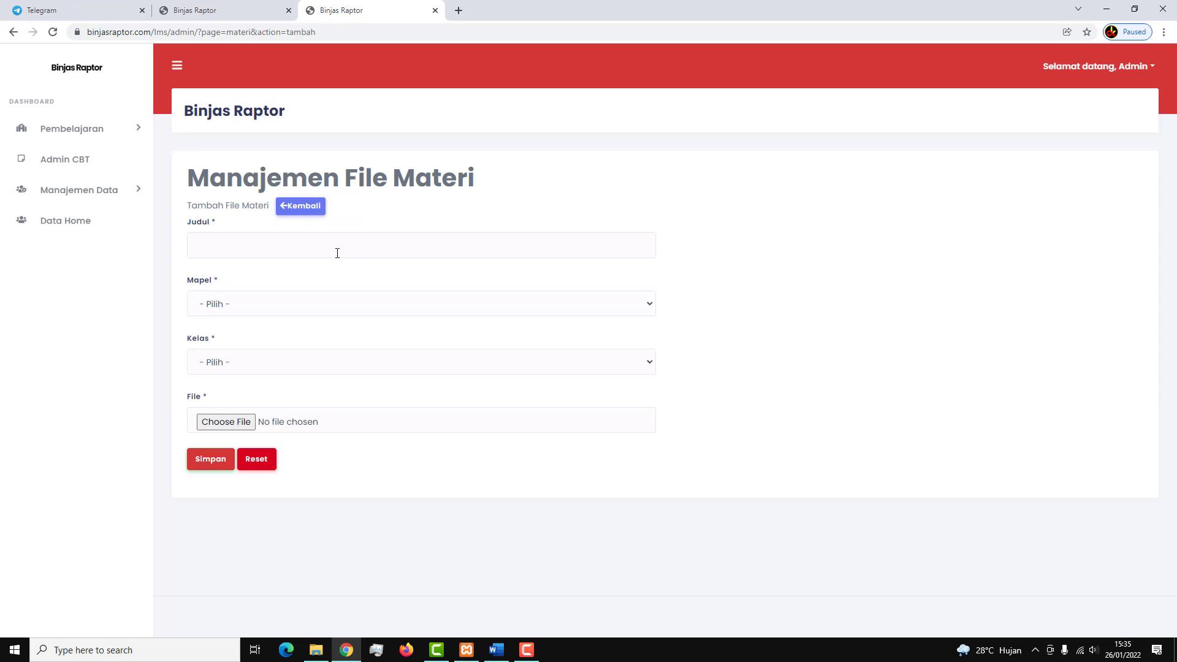
pyautogui.click(337, 252)
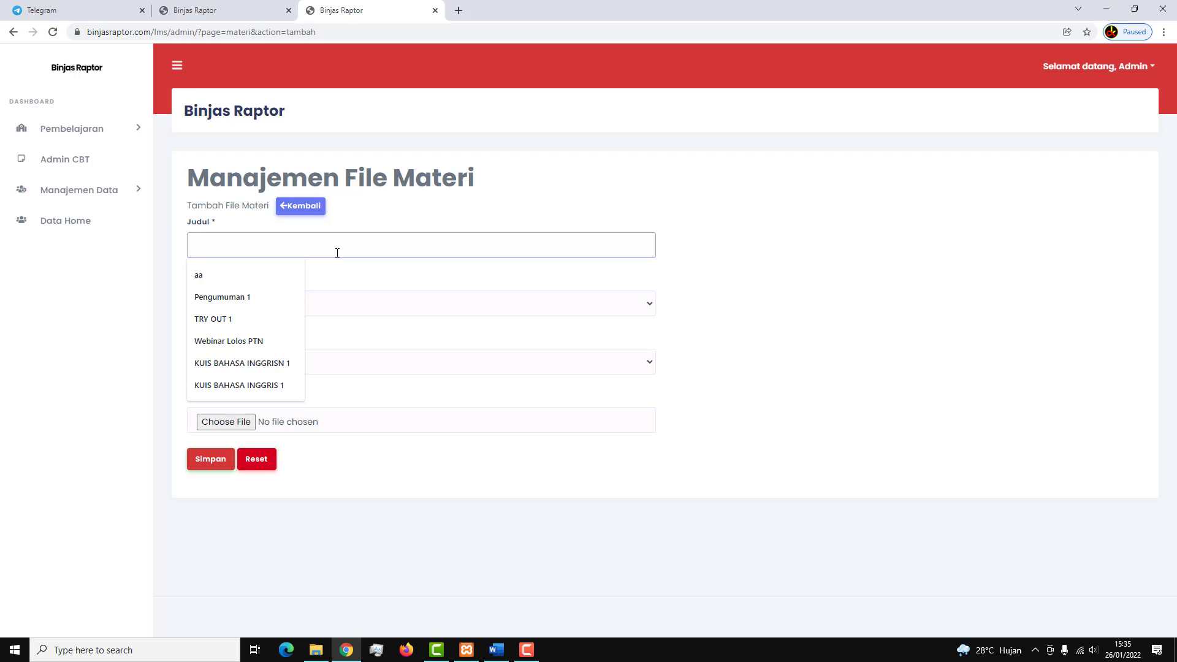
pyautogui.write('MATERI')
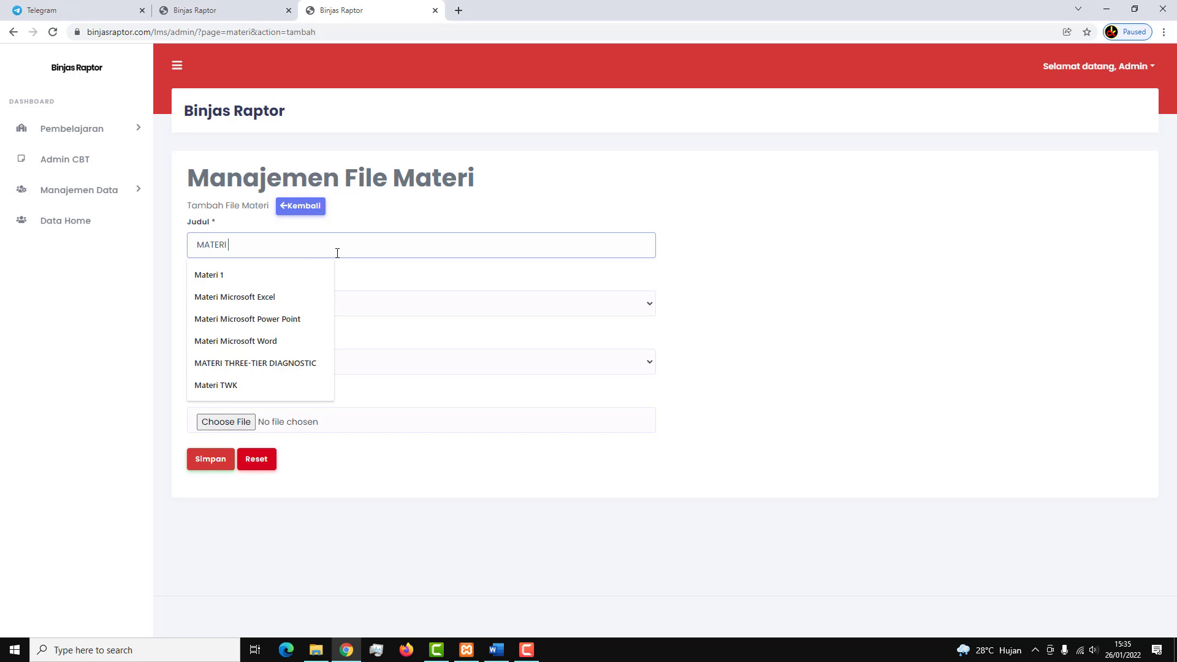
pyautogui.write(' Bahas')
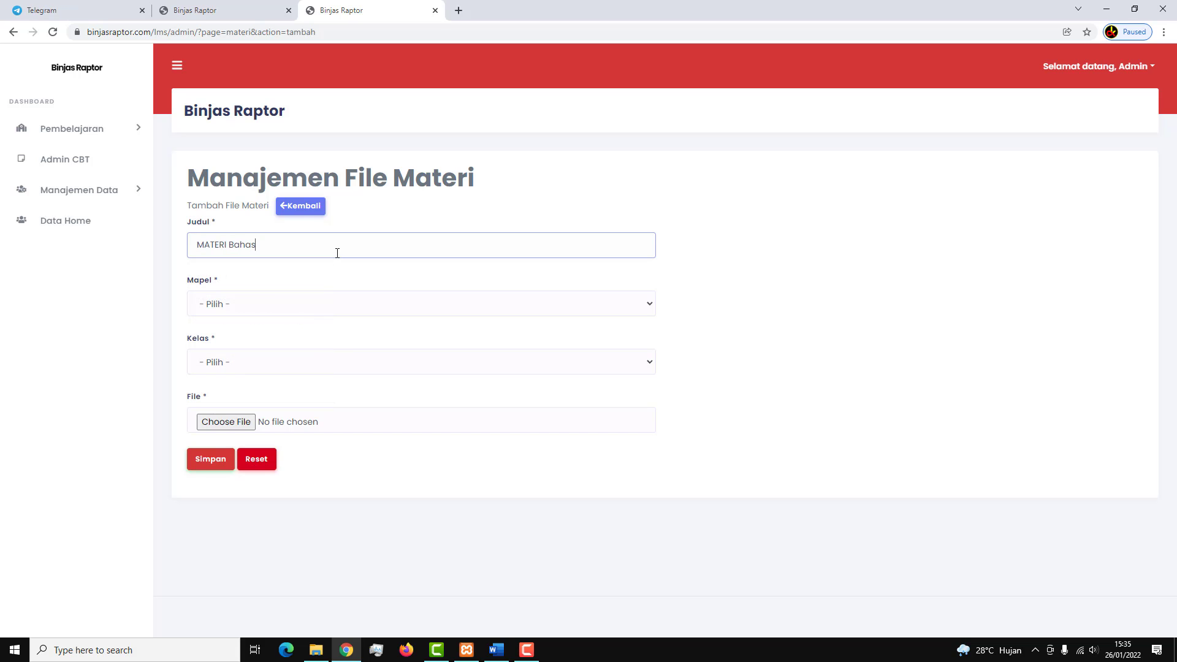
pyautogui.write('a Indonesia')
pyautogui.click(285, 302)
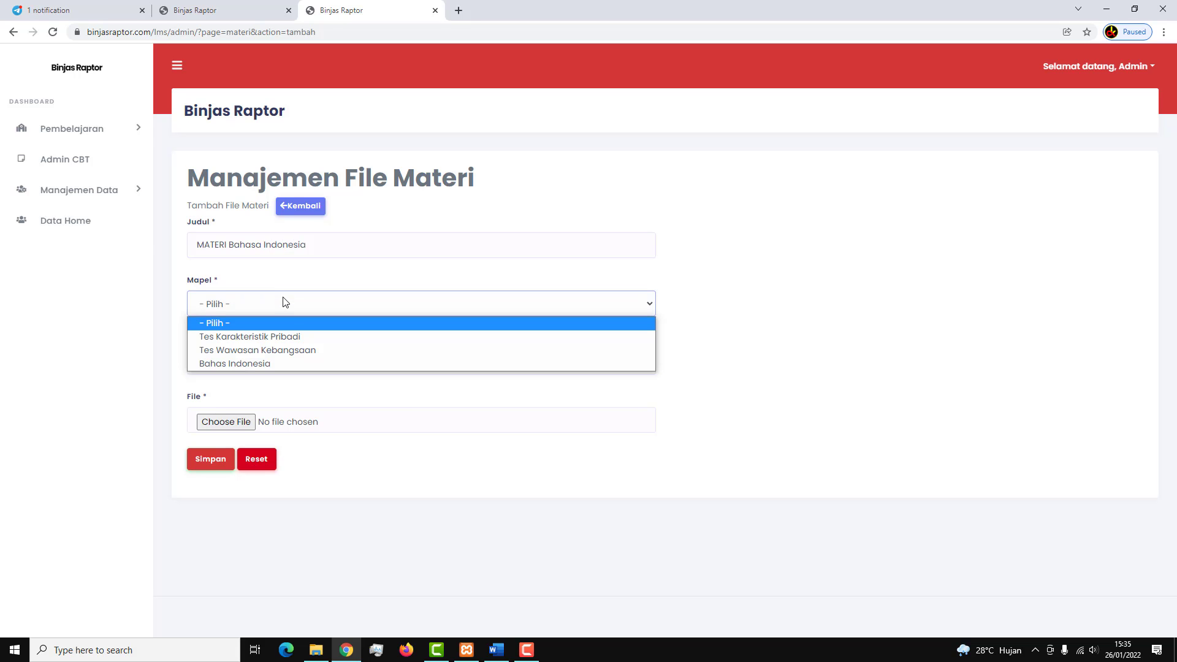
pyautogui.click(287, 363)
# Assign the materi to class AKPOL, attach binjasfoto2.jpg, and save the entry.
pyautogui.click(288, 366)
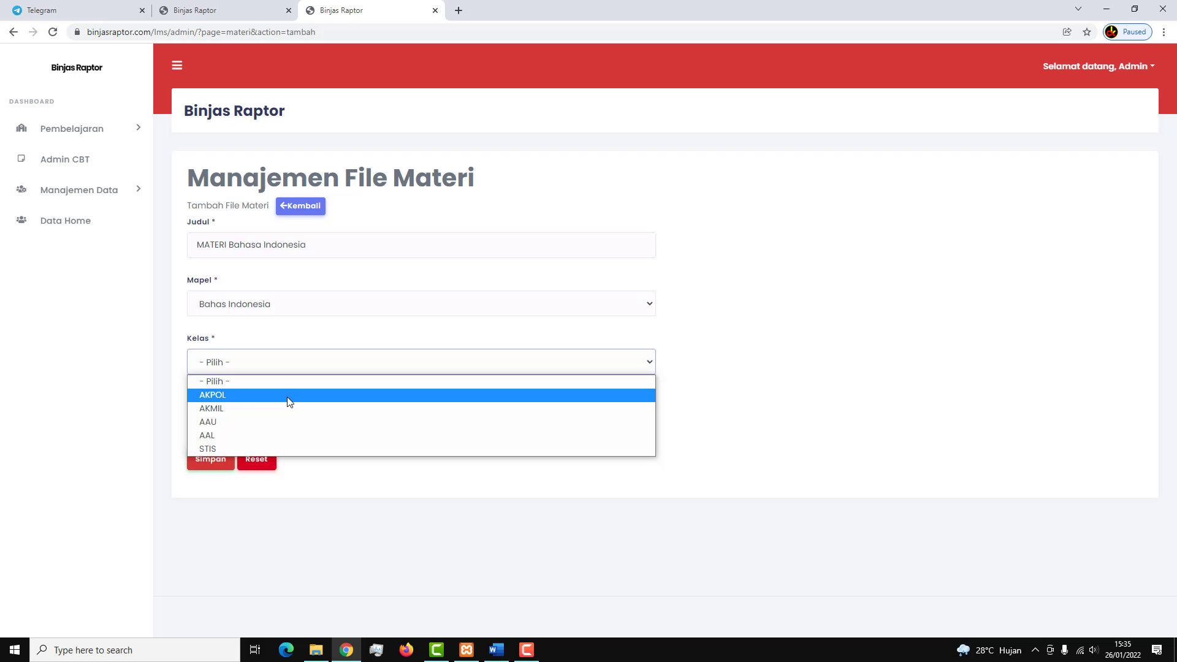
pyautogui.click(289, 396)
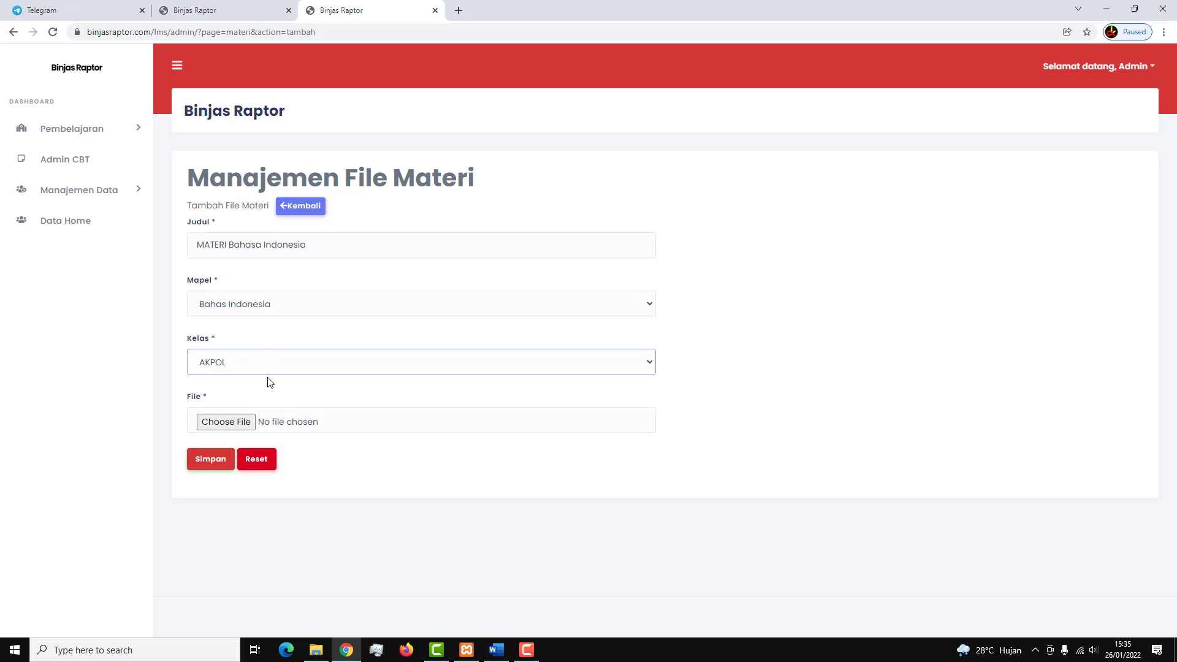
pyautogui.click(247, 422)
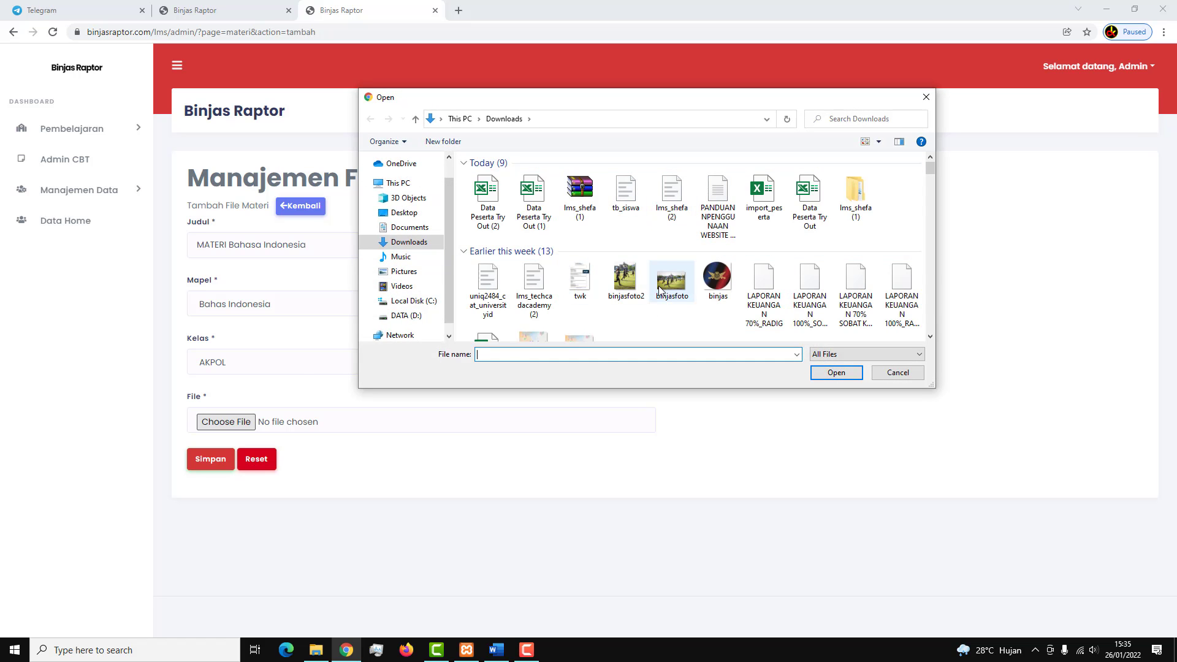
pyautogui.click(625, 279)
pyautogui.click(836, 372)
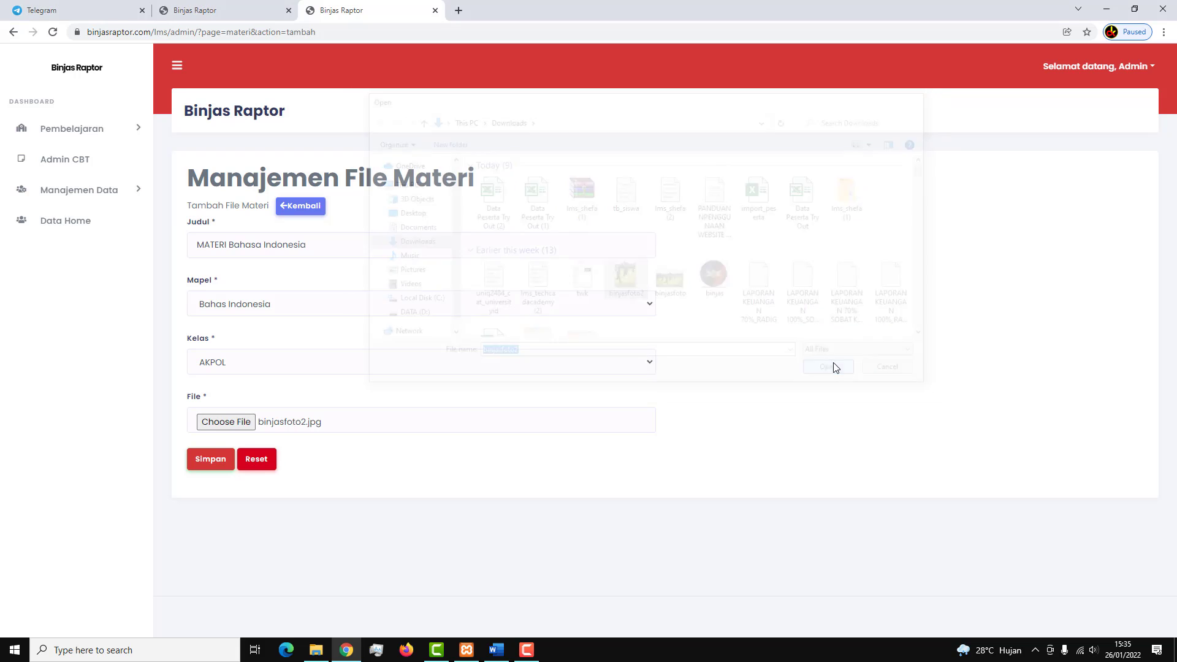
pyautogui.click(231, 457)
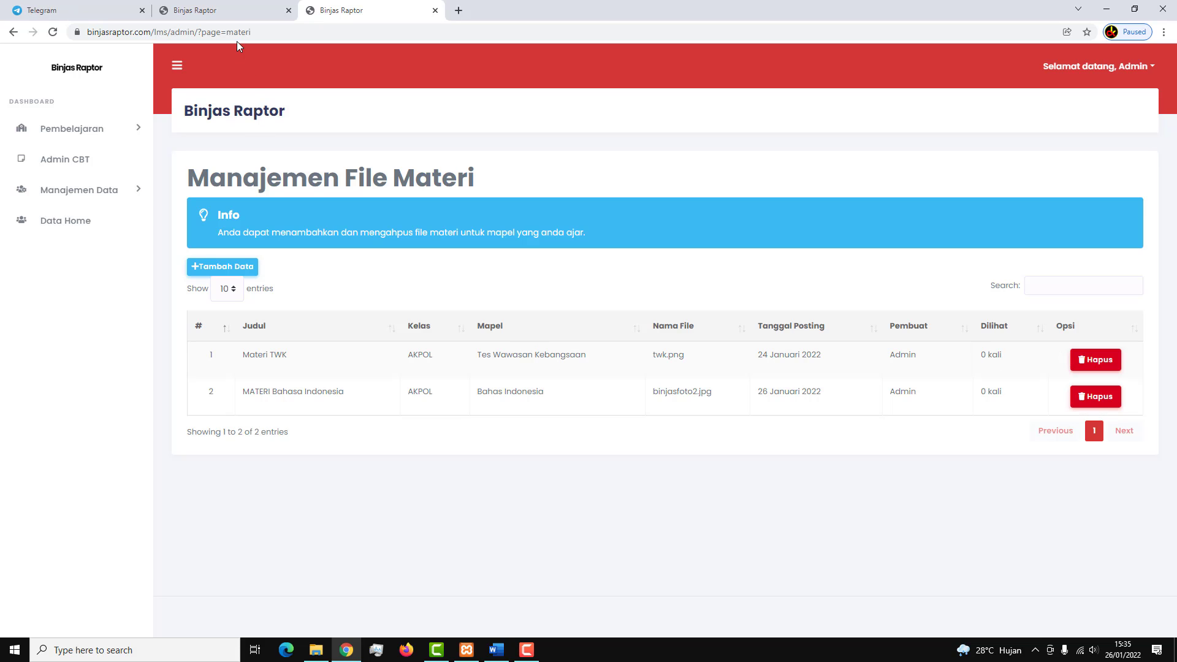
pyautogui.click(233, 12)
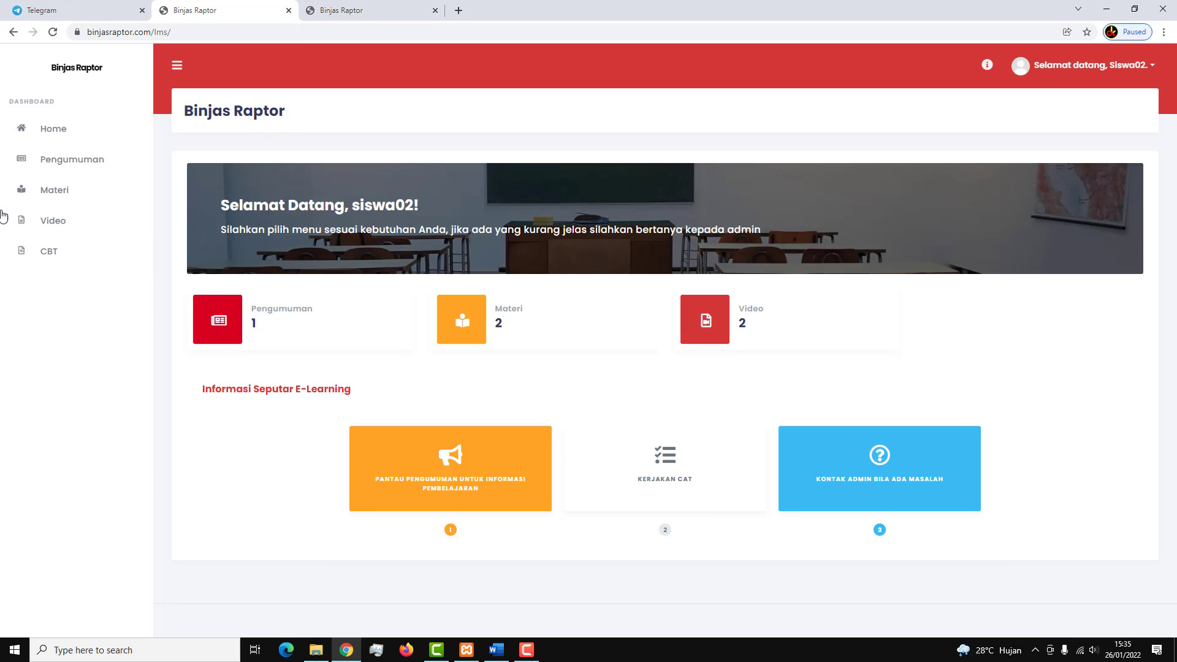
pyautogui.click(65, 191)
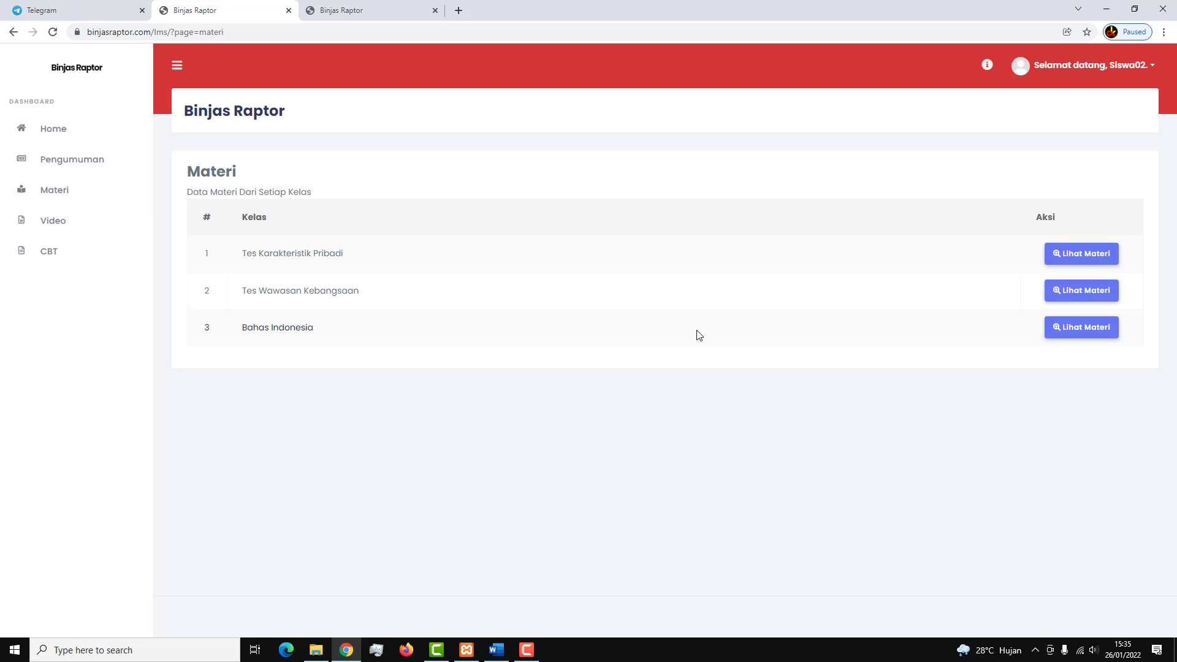
pyautogui.click(1054, 335)
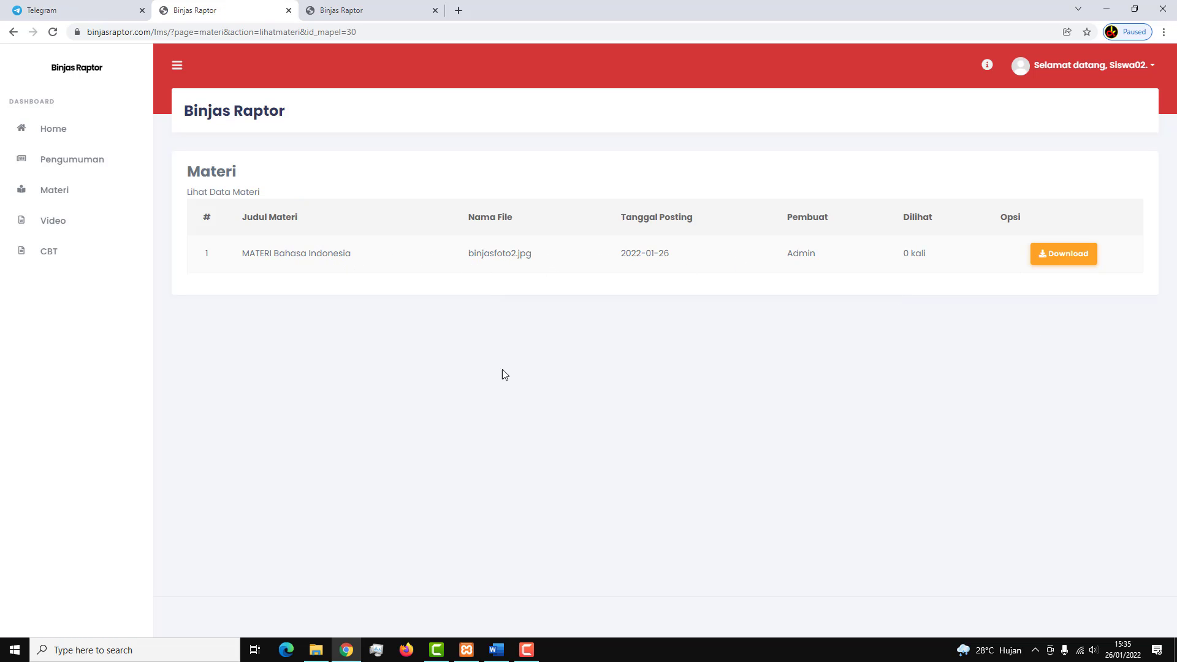
pyautogui.click(386, 11)
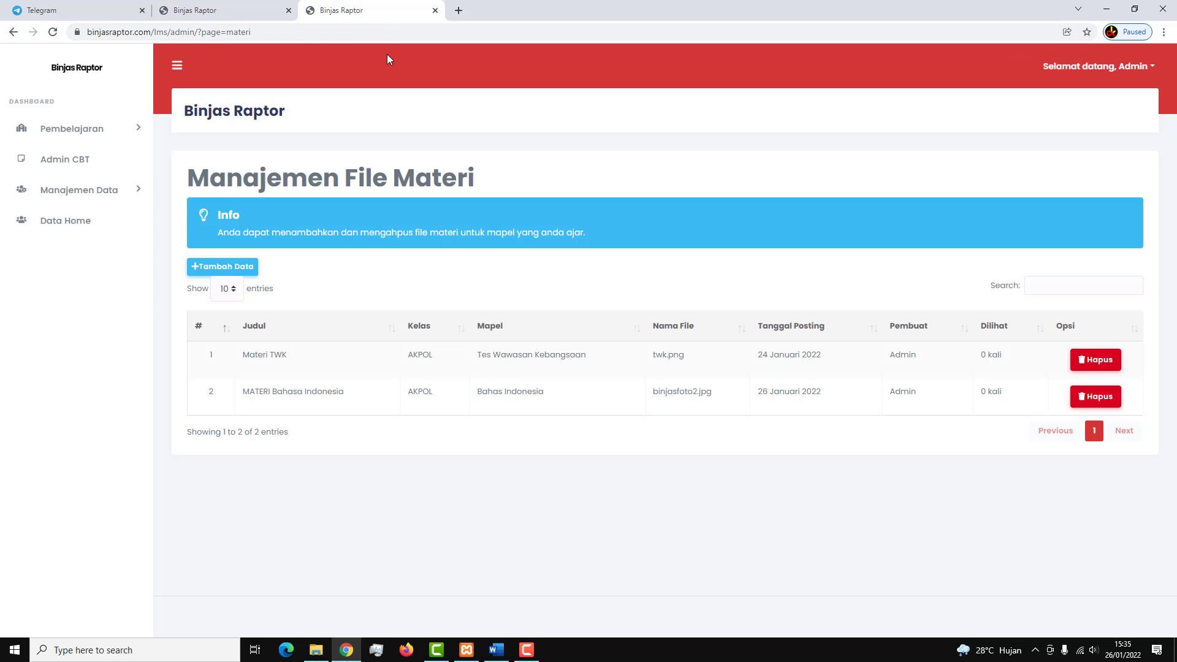
# Open the Pembelajaran > Video page and start a new video entry.
pyautogui.click(104, 128)
pyautogui.click(90, 219)
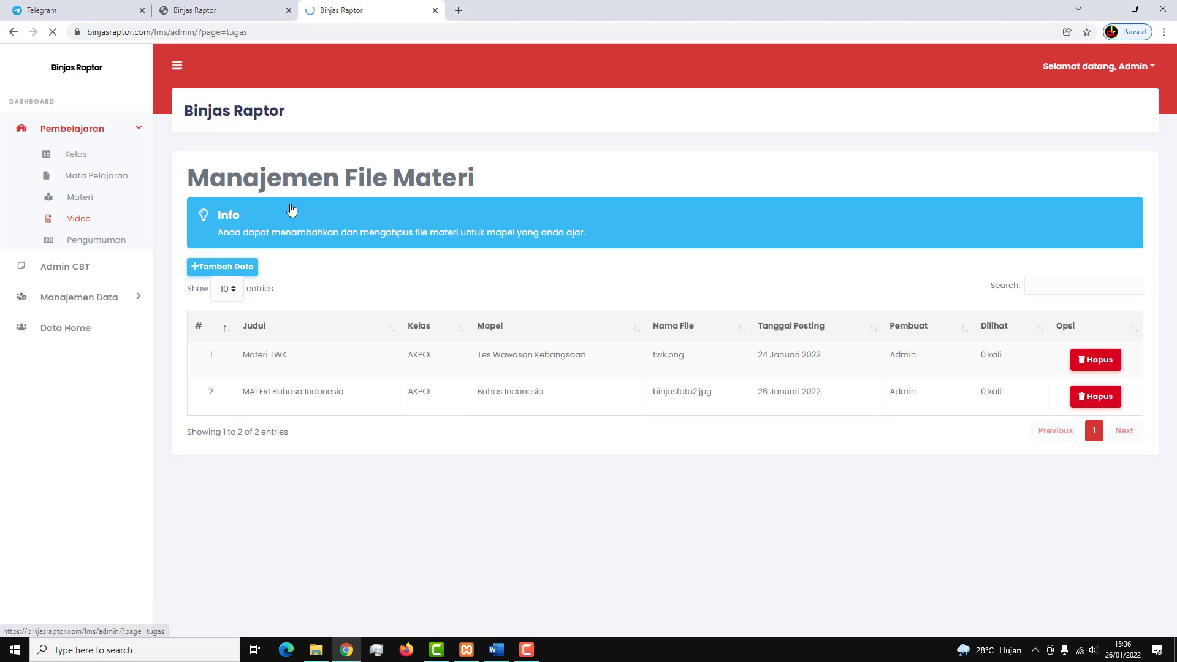
pyautogui.scroll(-5, 494, 366)
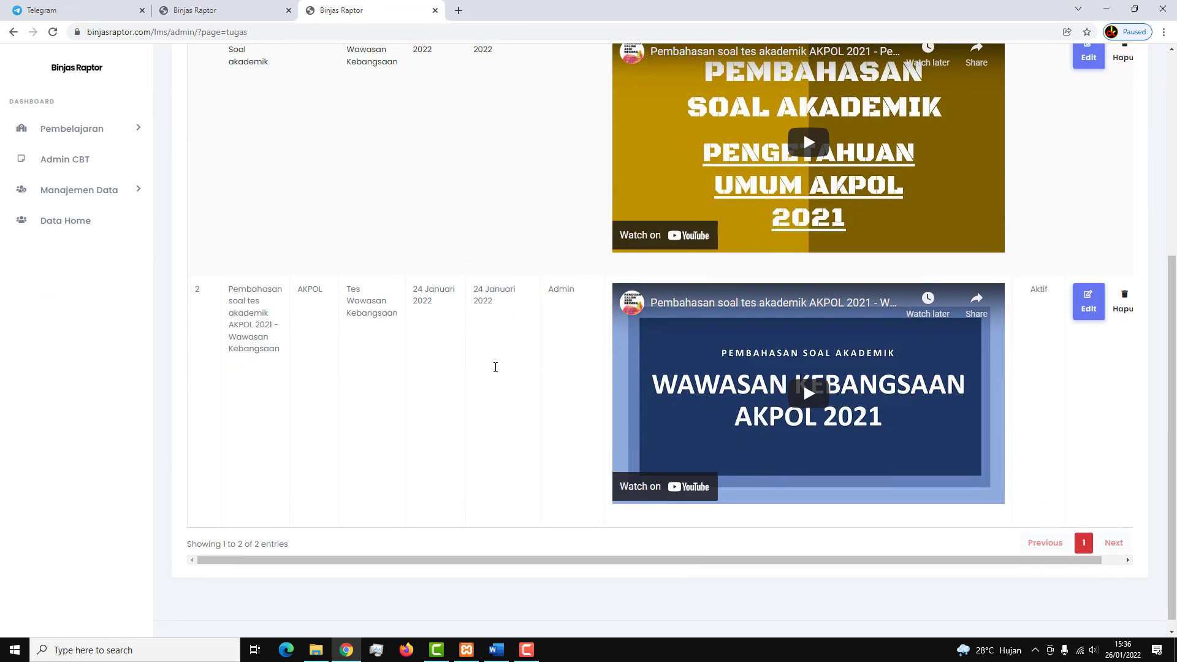
pyautogui.scroll(6, 300, 323)
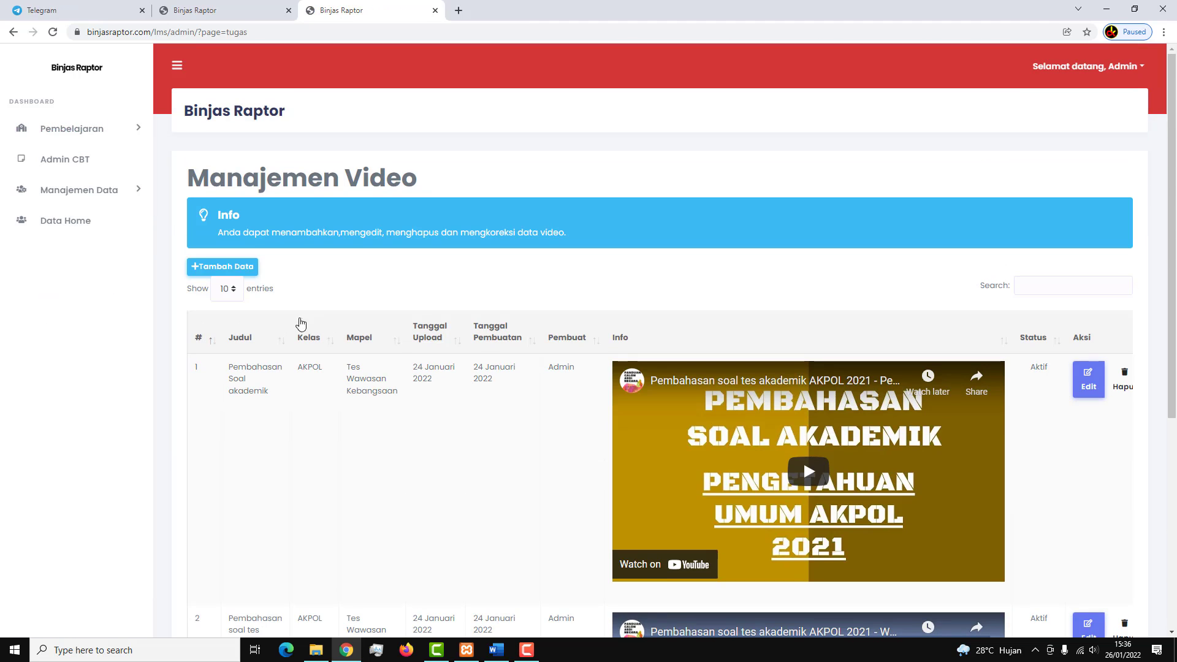
pyautogui.click(254, 272)
# Enter the title 'Belajar bahasa Indonesia' and copy it to the clipboard.
pyautogui.click(441, 250)
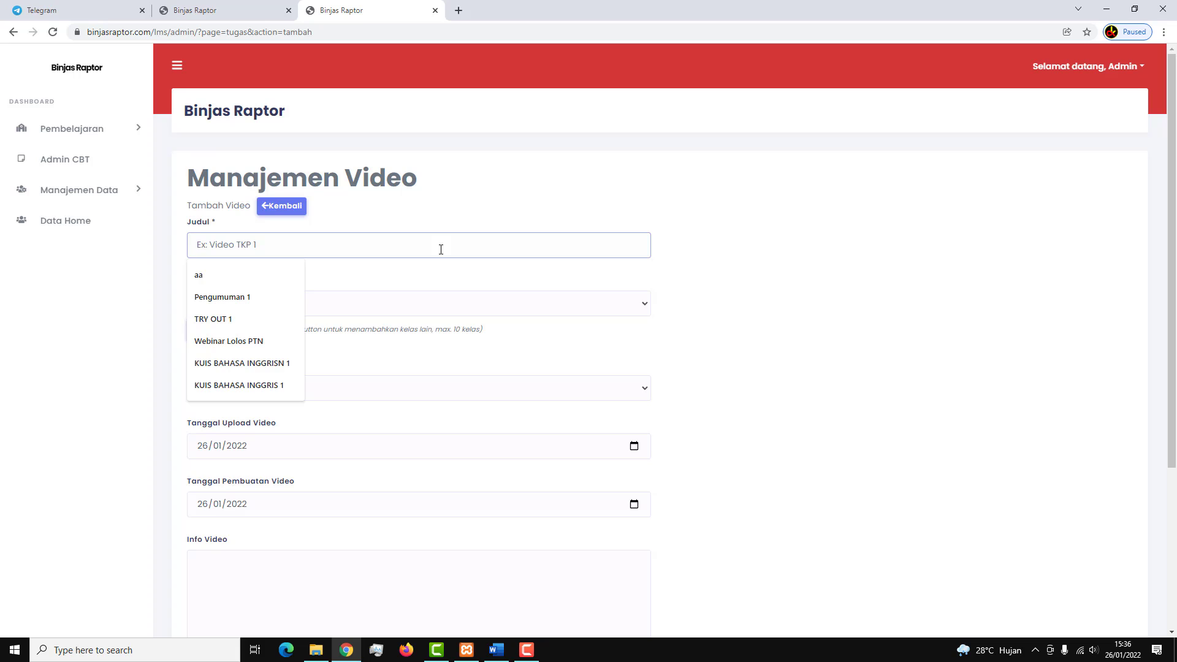
pyautogui.write('Belajar ')
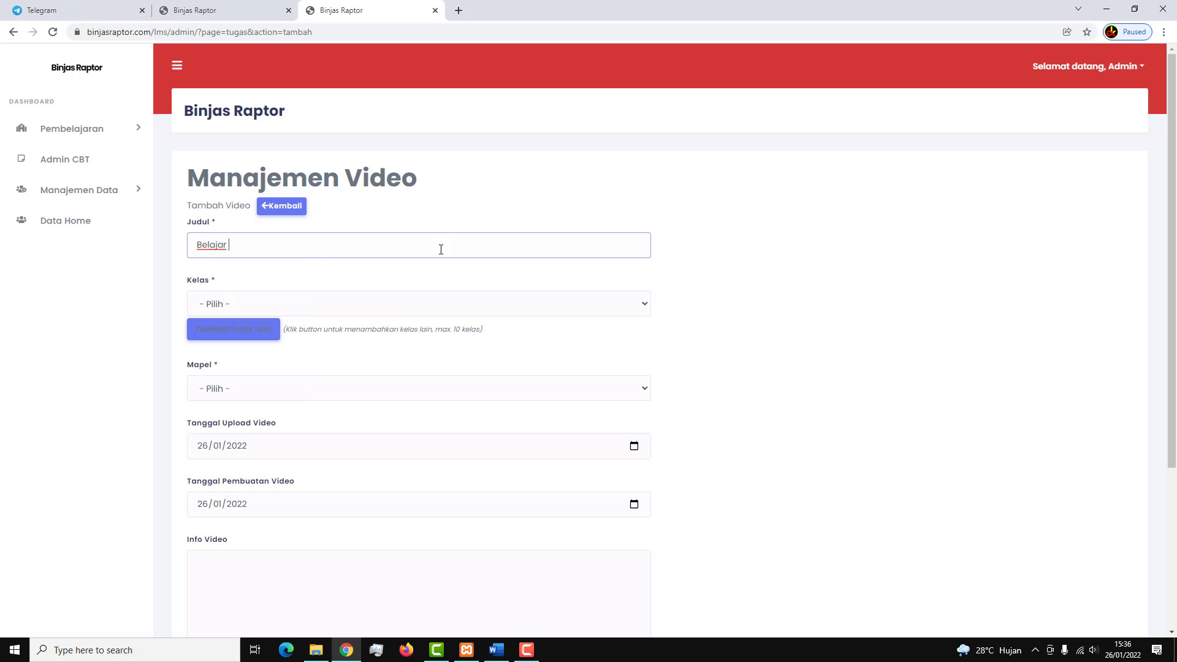
pyautogui.write('bahasa Indonesia')
pyautogui.moveTo(318, 252); pyautogui.dragTo(252, 238)
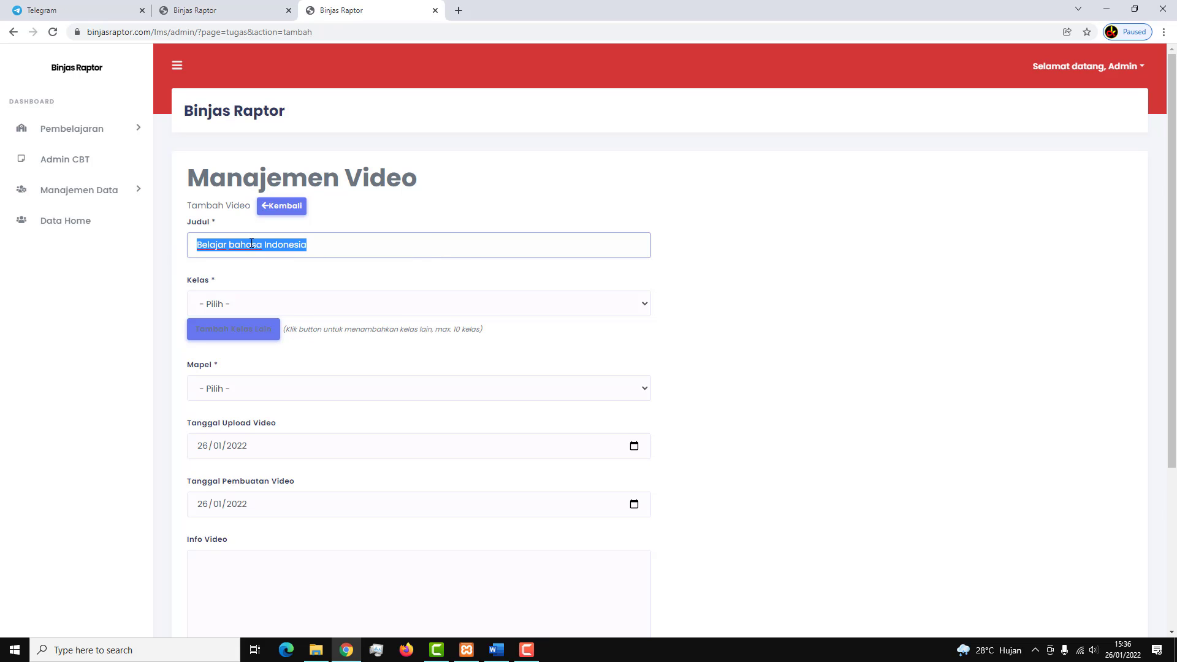
pyautogui.rightClick(251, 243)
pyautogui.click(294, 289)
# Choose AKPOL as the class and Bahas Indonesia as the subject.
pyautogui.click(270, 303)
pyautogui.click(249, 337)
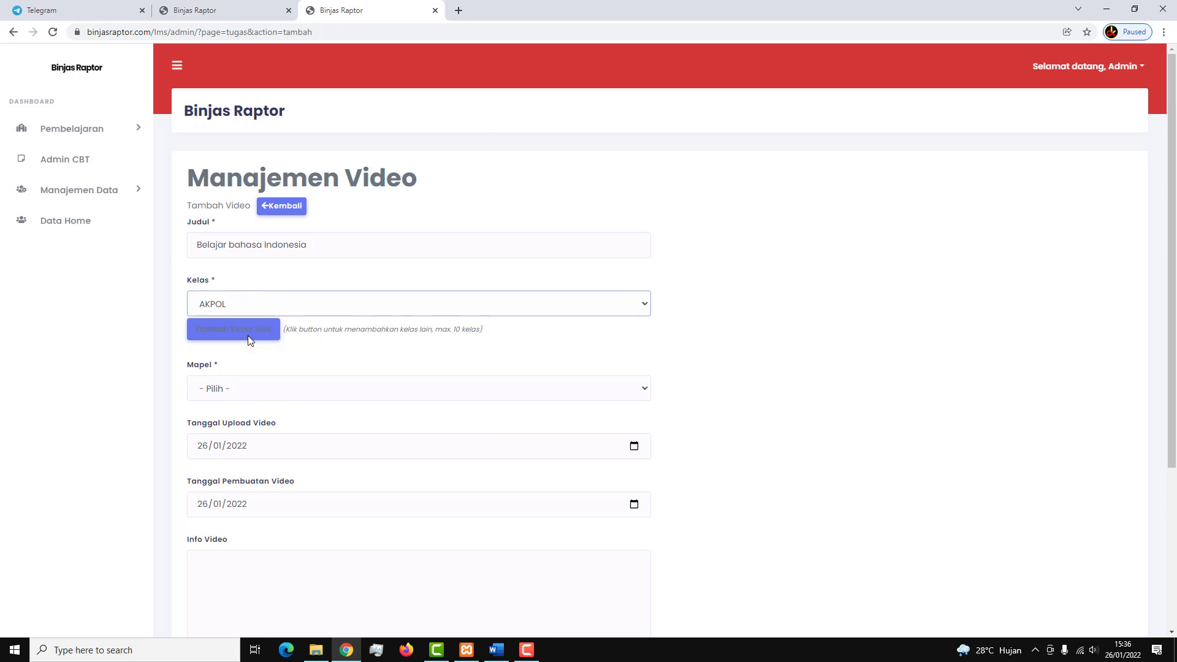
pyautogui.click(242, 394)
pyautogui.click(261, 447)
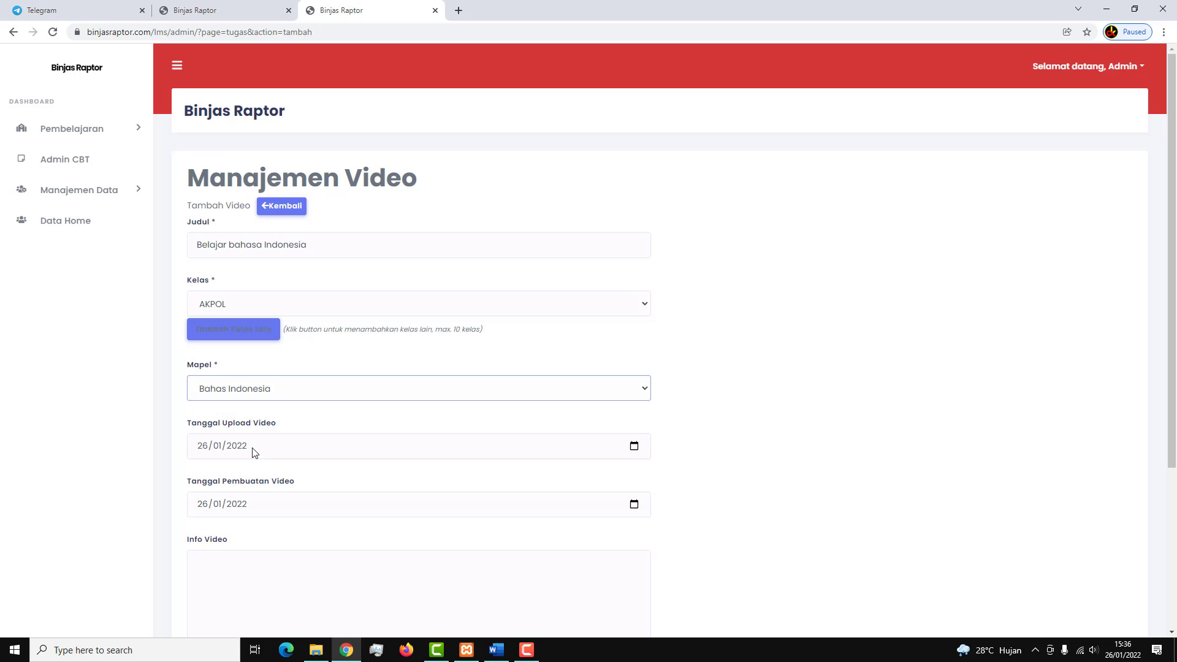
# Scroll down to the Info Video box and open a new browser tab.
pyautogui.scroll(-1, 262, 392)
pyautogui.scroll(-2, 242, 409)
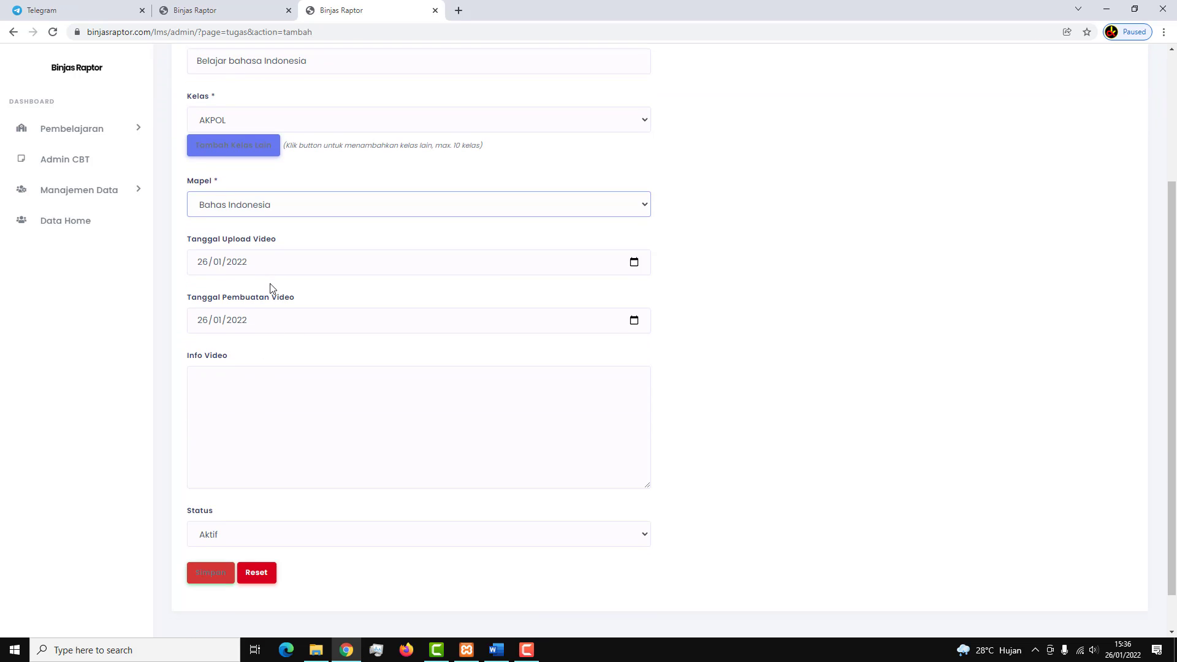
pyautogui.click(258, 410)
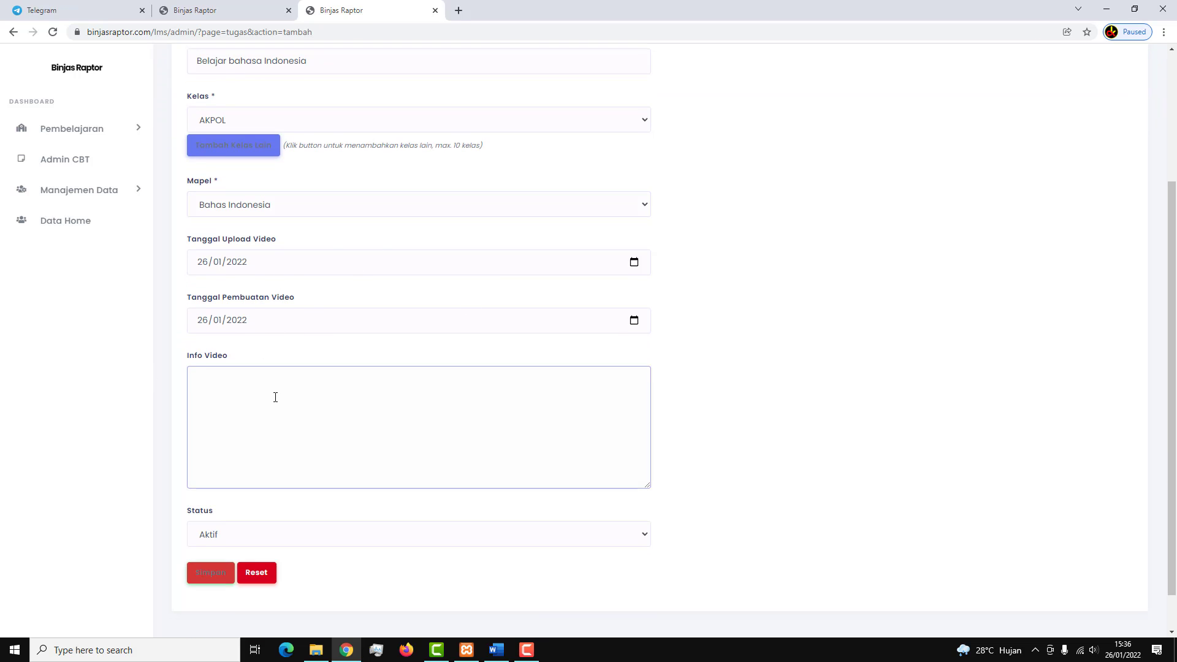
pyautogui.scroll(-1, 260, 404)
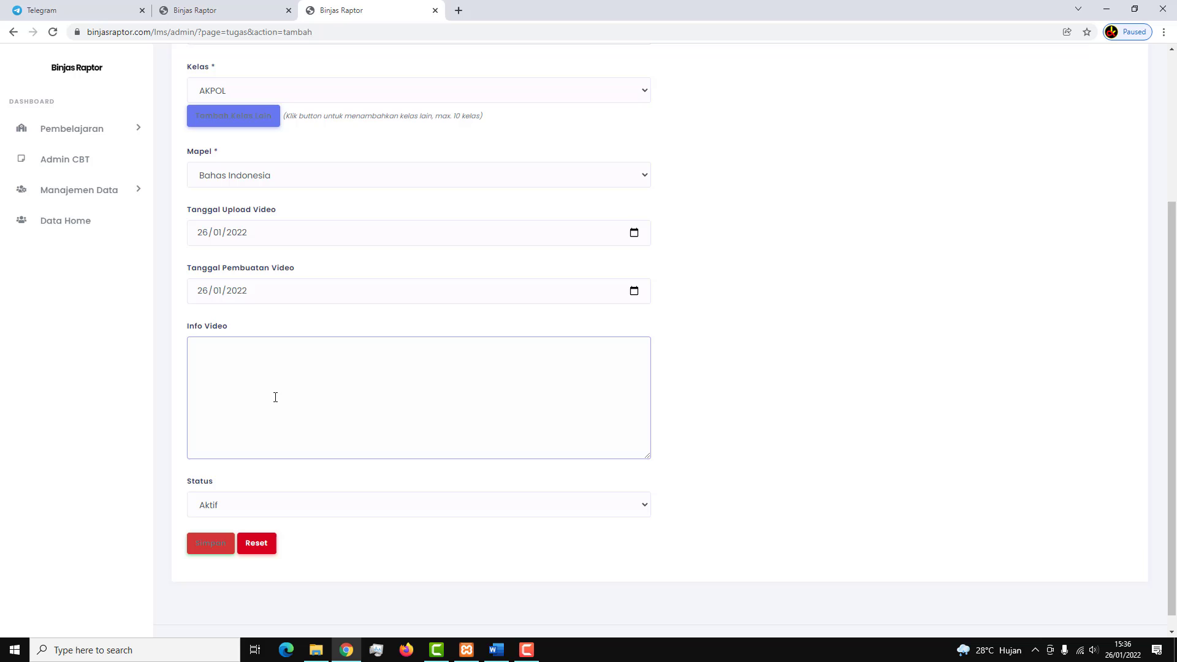
pyautogui.click(458, 10)
# On YouTube, search the copied title and open the Cara Belajar BAHASA INDONESIA video.
pyautogui.click(713, 301)
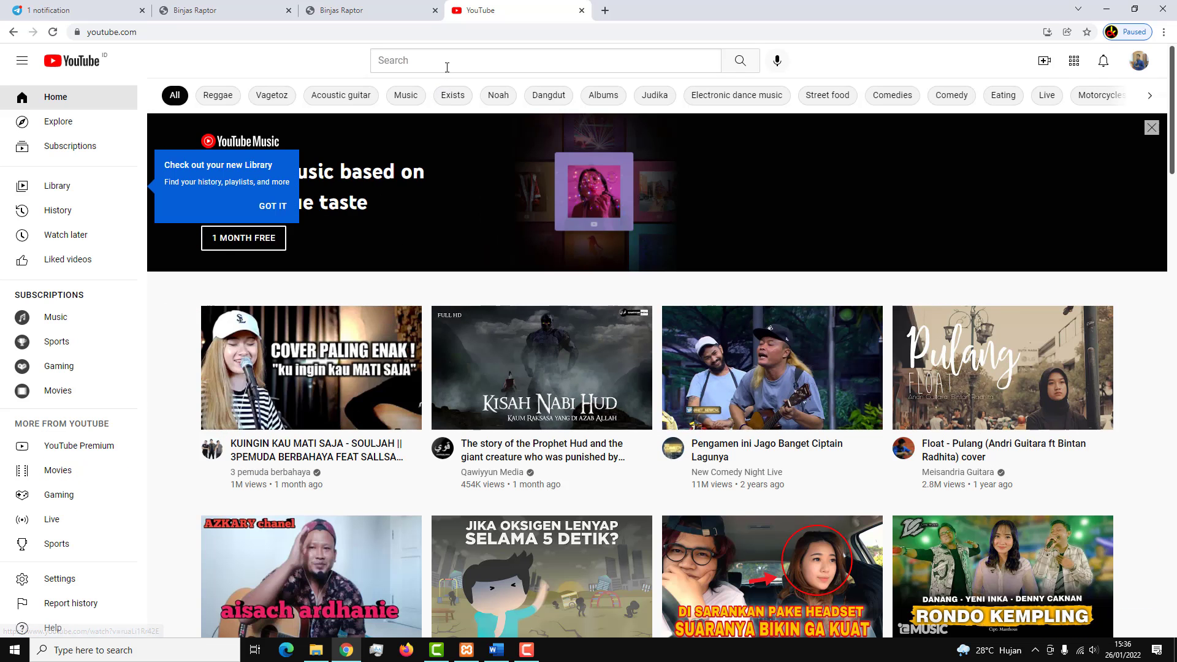
pyautogui.click(447, 68)
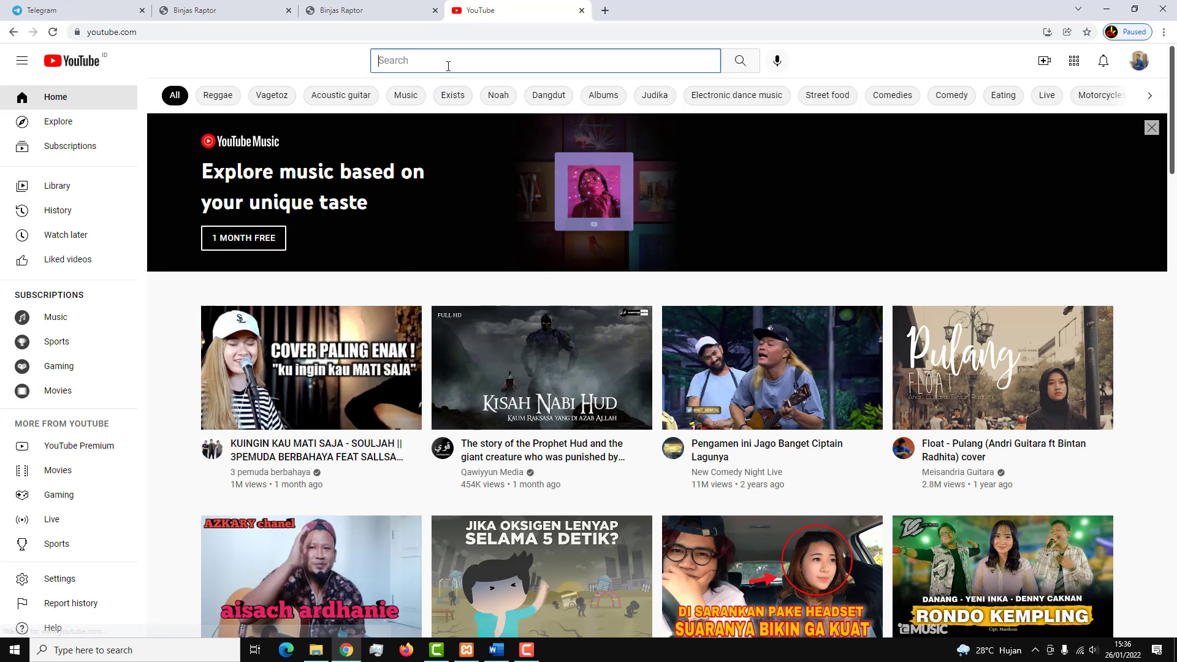
pyautogui.hotkey('ctrl', 'v')
pyautogui.press('Return')
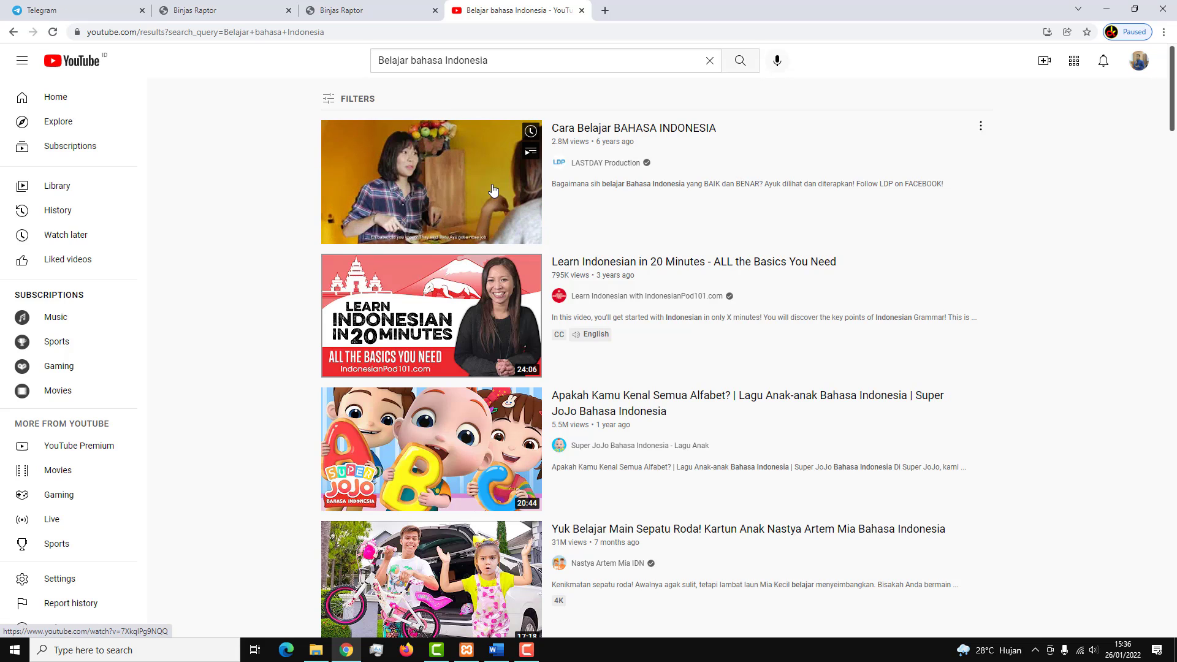
pyautogui.click(493, 191)
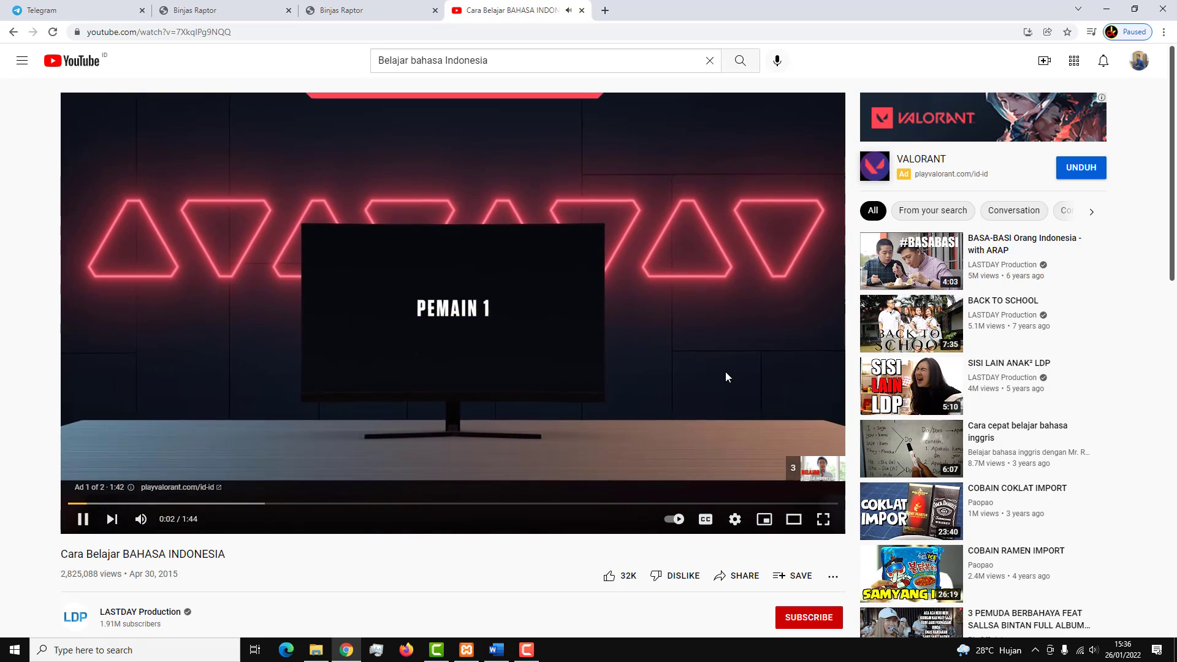
# Skip the ad, copy the video's Share > Embed code, and return to the video form.
pyautogui.click(809, 466)
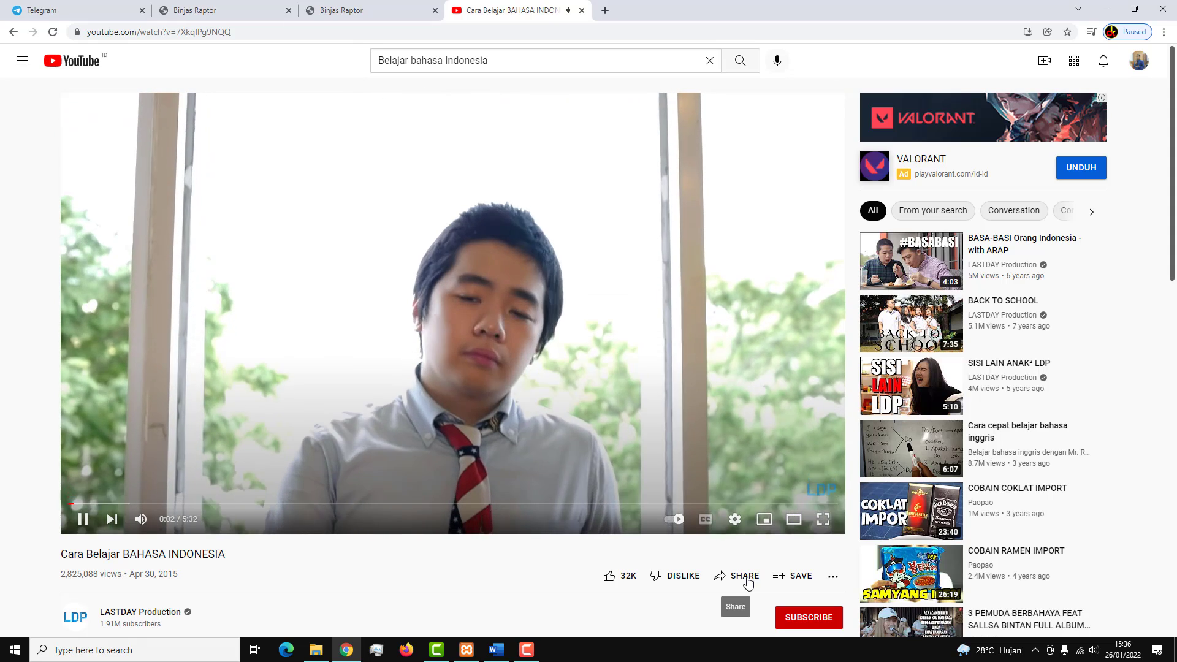
pyautogui.click(744, 576)
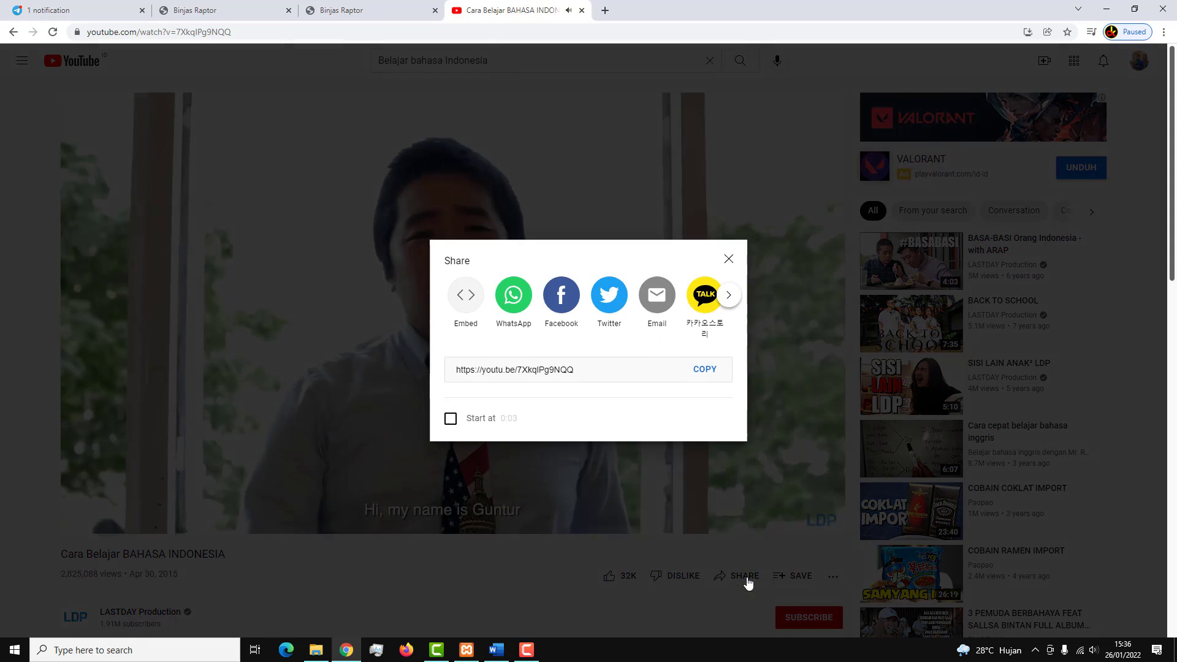
pyautogui.click(466, 295)
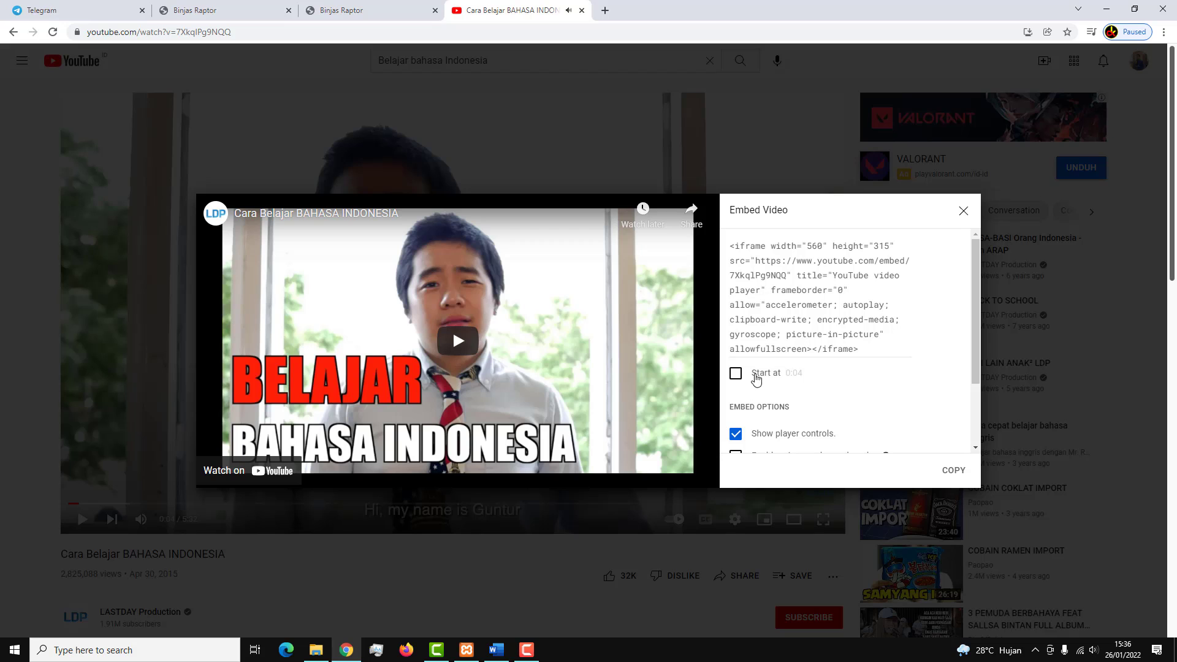
pyautogui.click(952, 471)
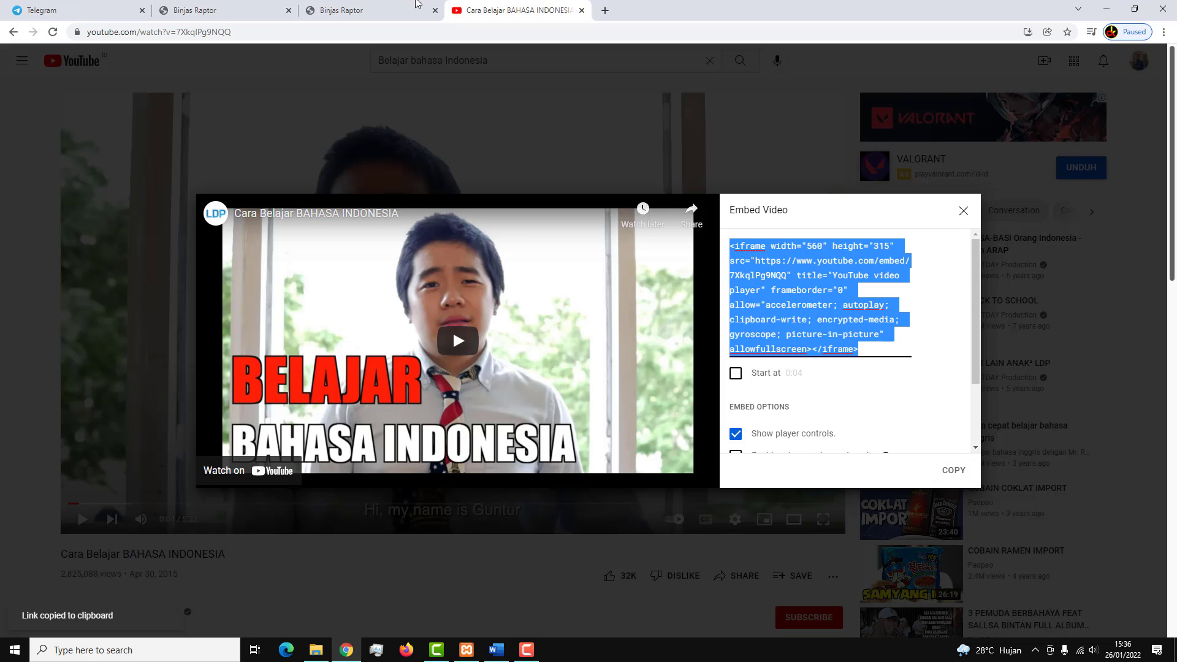
pyautogui.click(393, 14)
pyautogui.hotkey('ctrl', 'v')
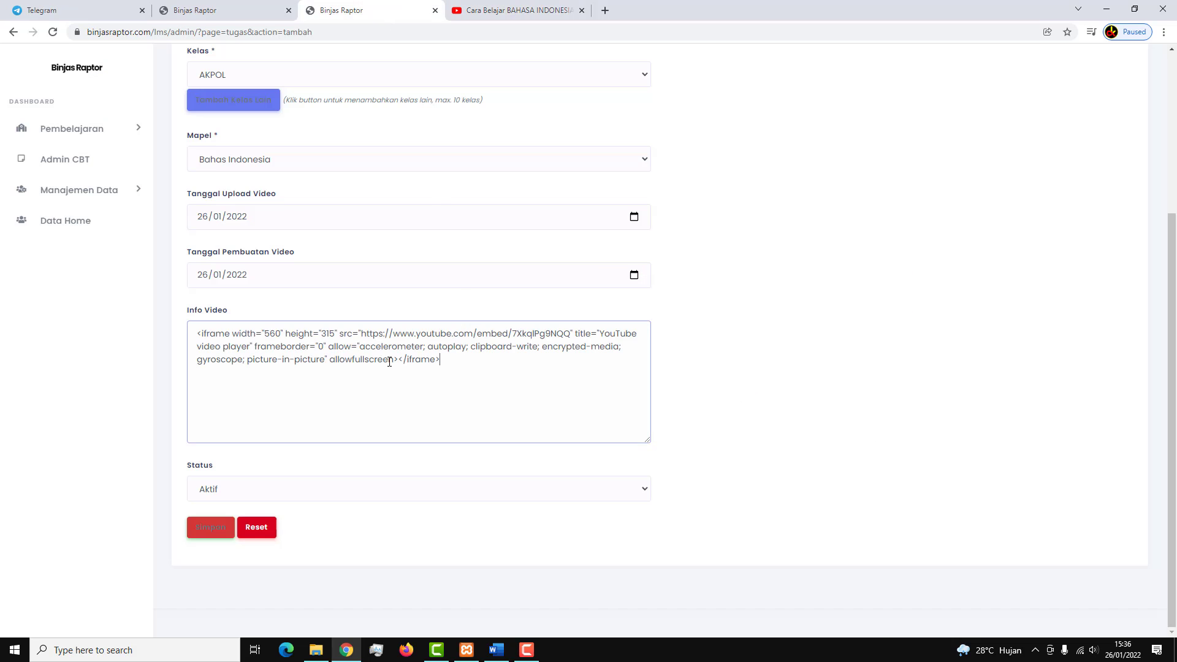
pyautogui.click(210, 528)
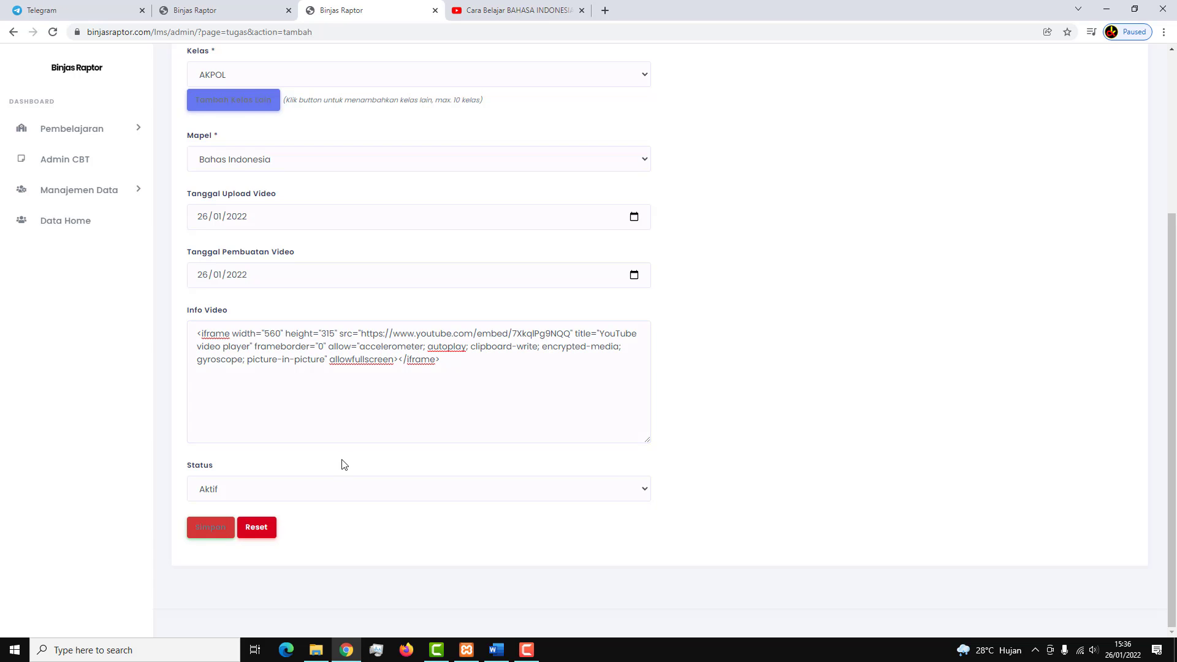
pyautogui.scroll(-3, 695, 460)
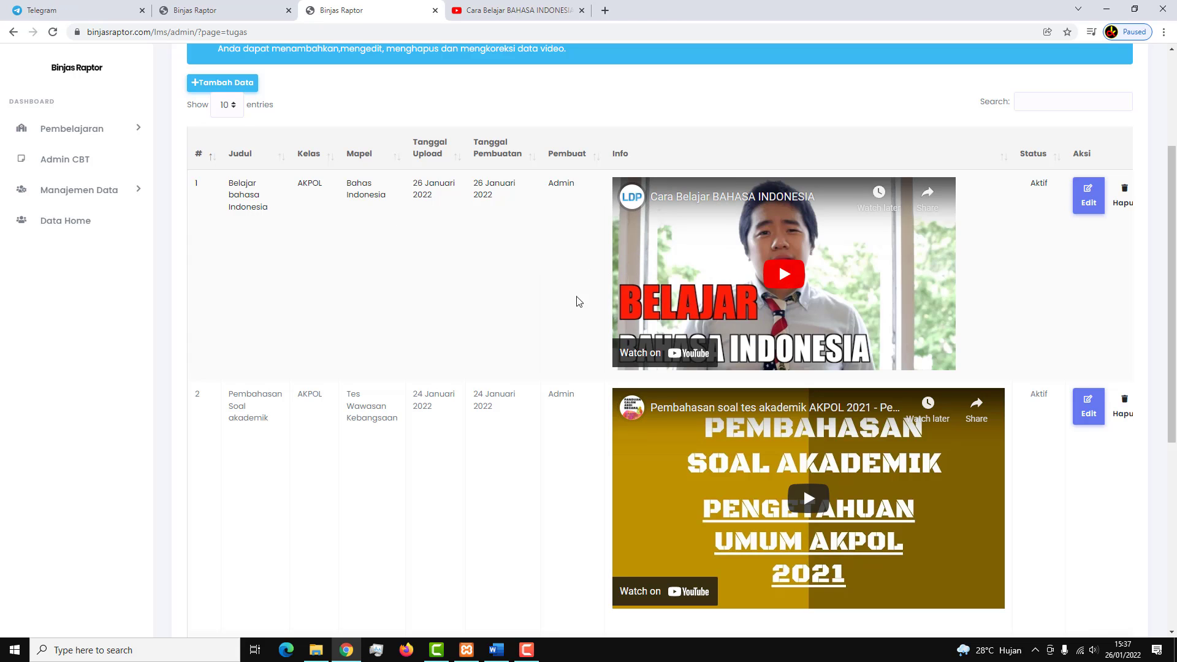
pyautogui.hotkey('ctrl', 'shift', 'Tab')
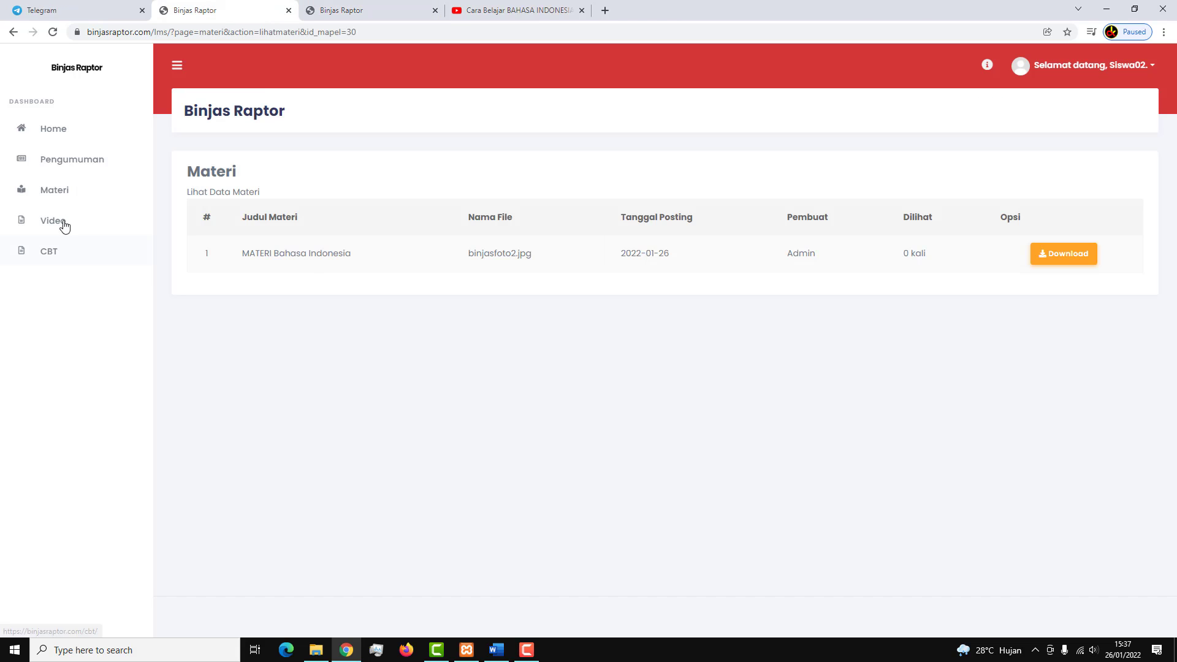
pyautogui.click(63, 222)
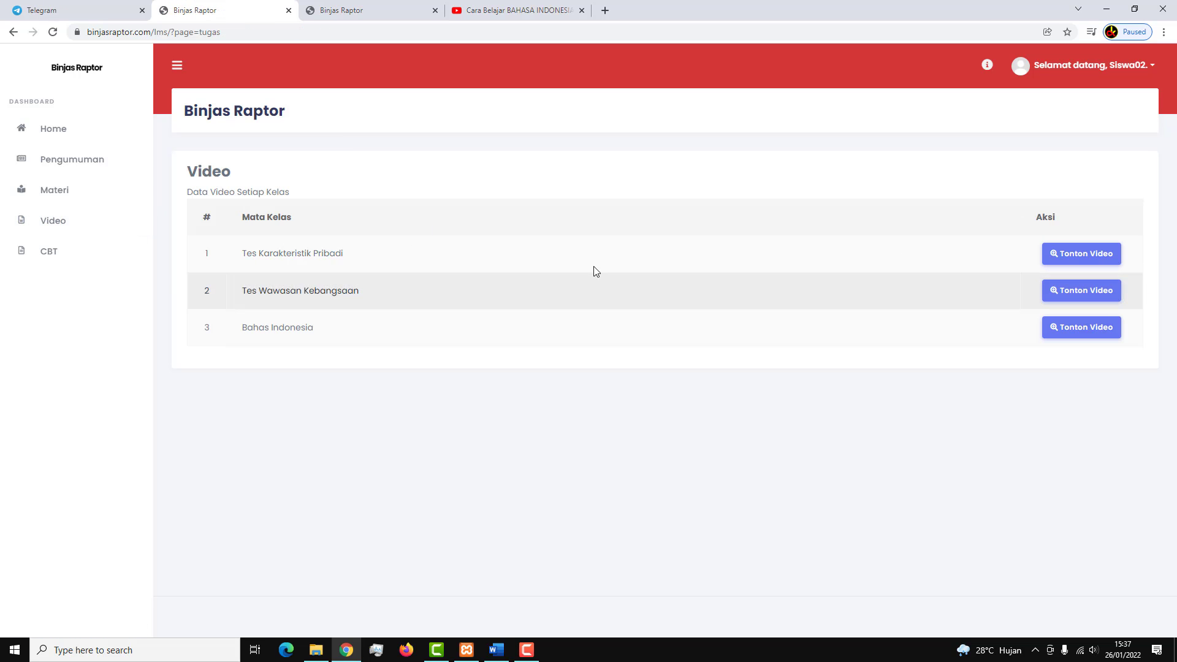
pyautogui.click(1079, 335)
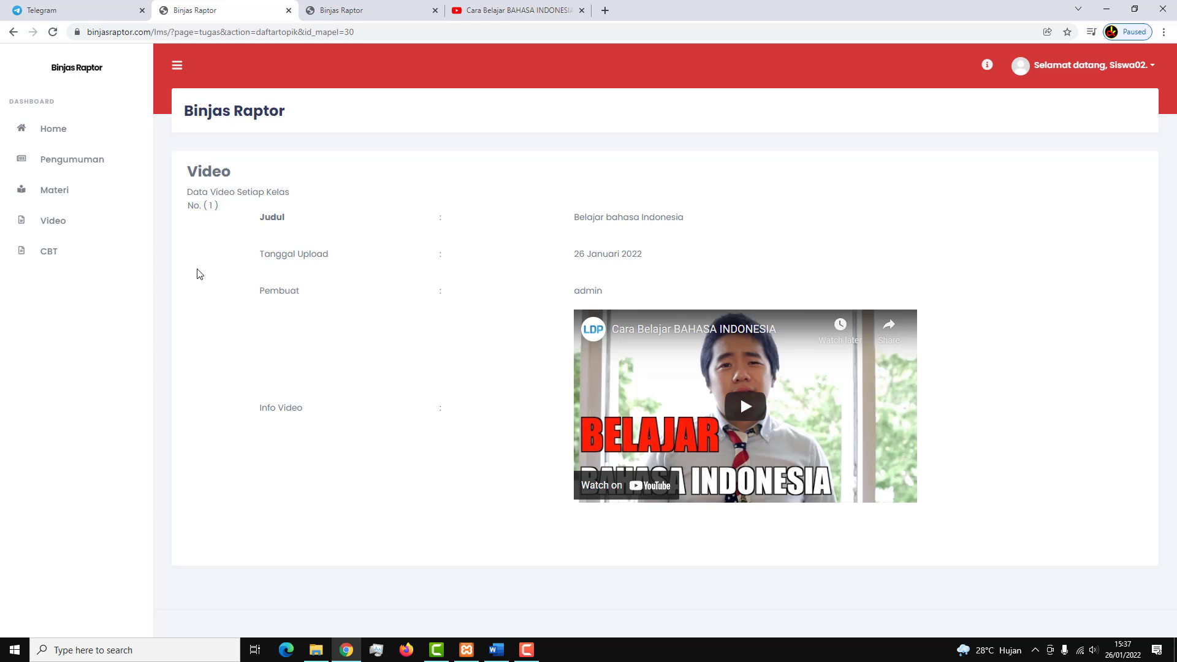
pyautogui.click(367, 6)
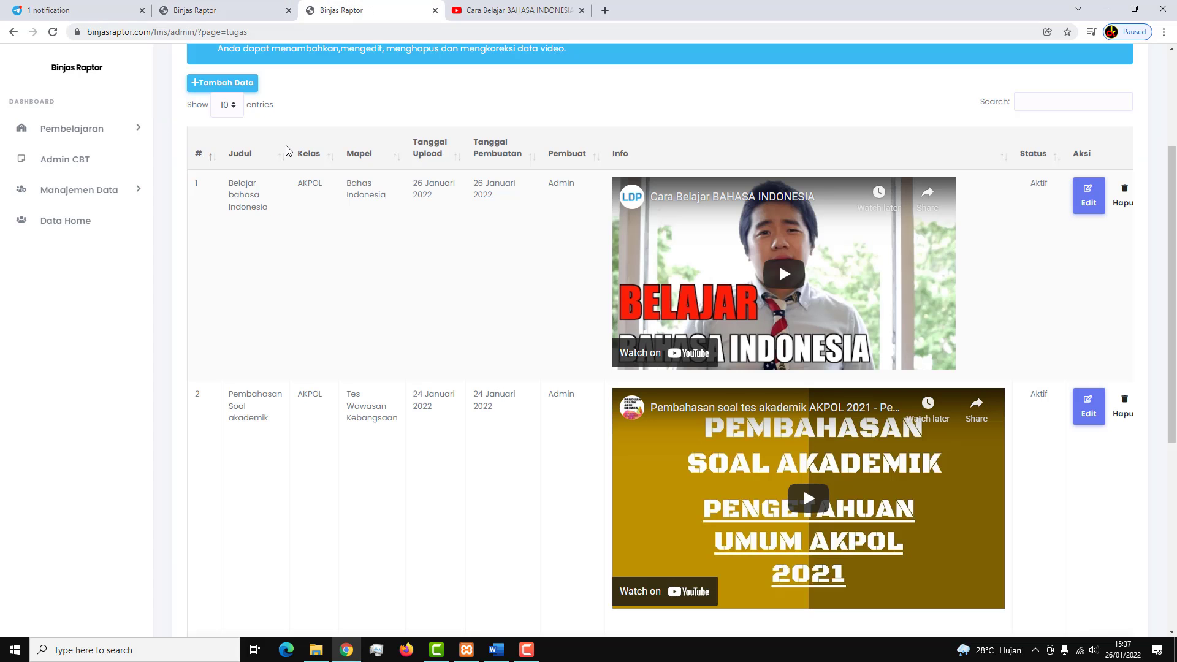
# Start a new announcement in Pembelajaran > Pengumuman titled 'Ujian Akpol'.
pyautogui.click(117, 131)
pyautogui.click(112, 245)
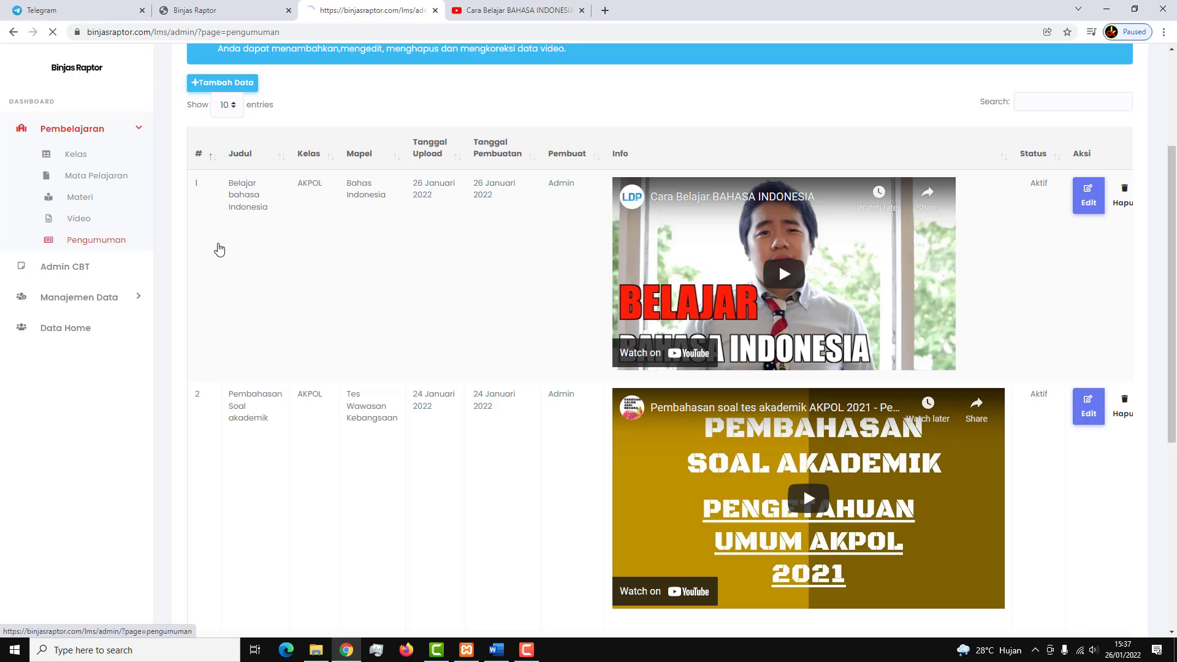
pyautogui.click(319, 265)
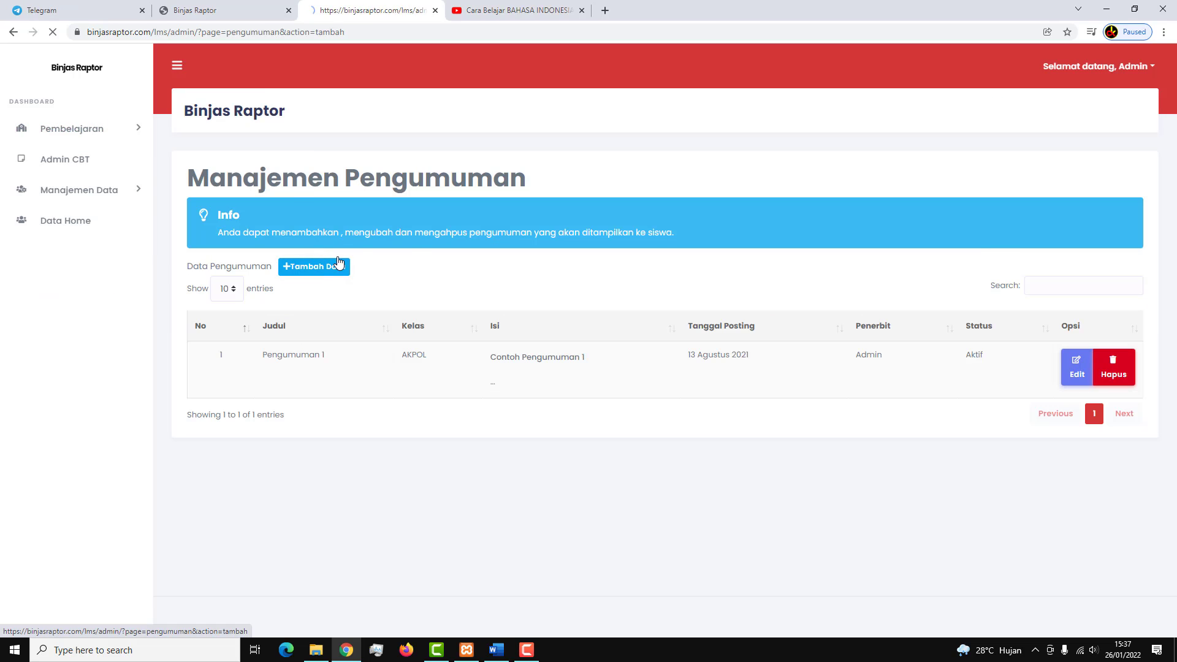
pyautogui.click(287, 255)
pyautogui.write('Pe')
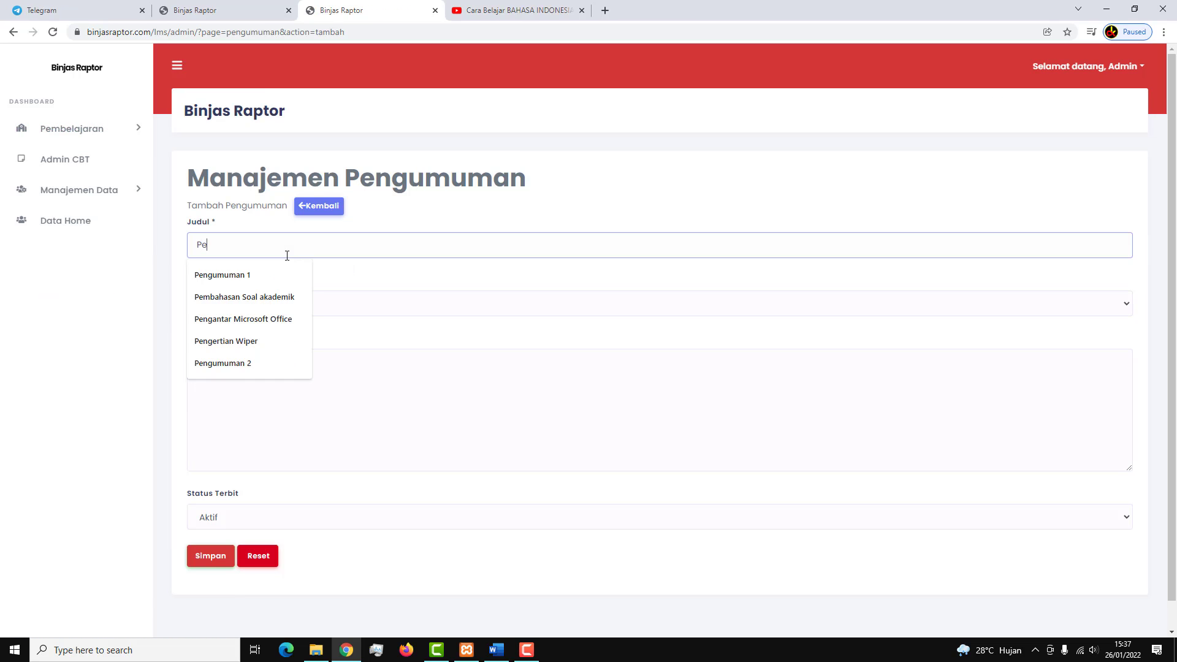
pyautogui.press('BackSpace')
pyautogui.press('BackSpace')
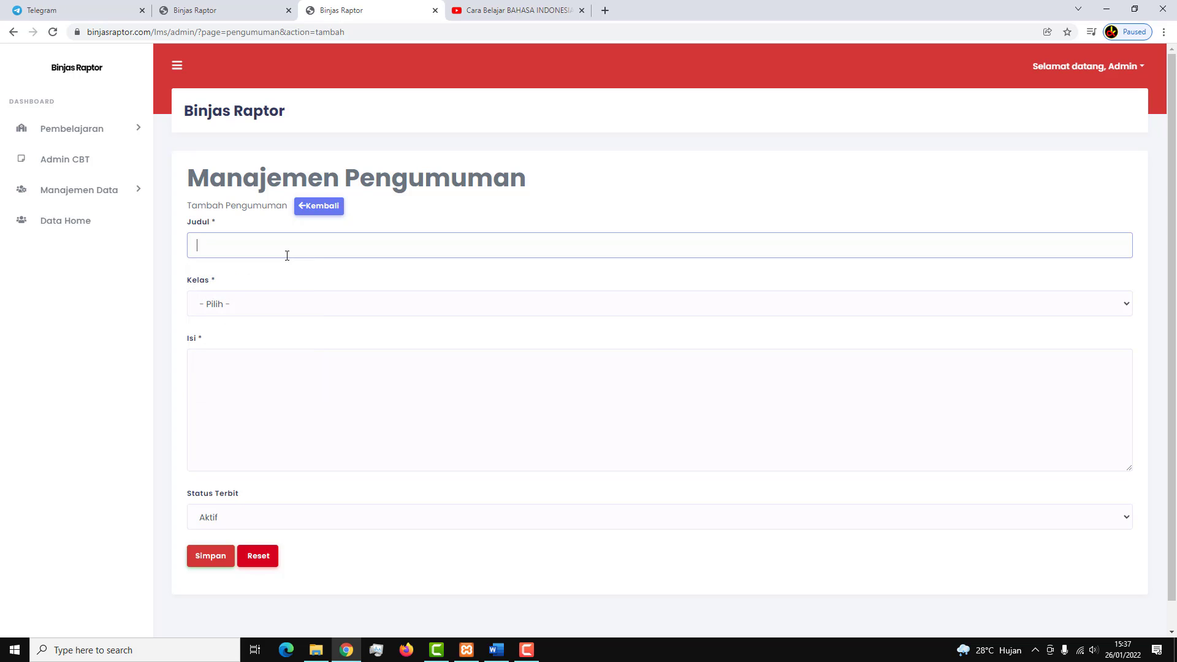
pyautogui.write('Ujian Akpol')
# Set class AKPOL, enter the body 'Ujian Akpol Tanggal 27 Januari', and save.
pyautogui.click(276, 303)
pyautogui.click(251, 334)
pyautogui.click(237, 410)
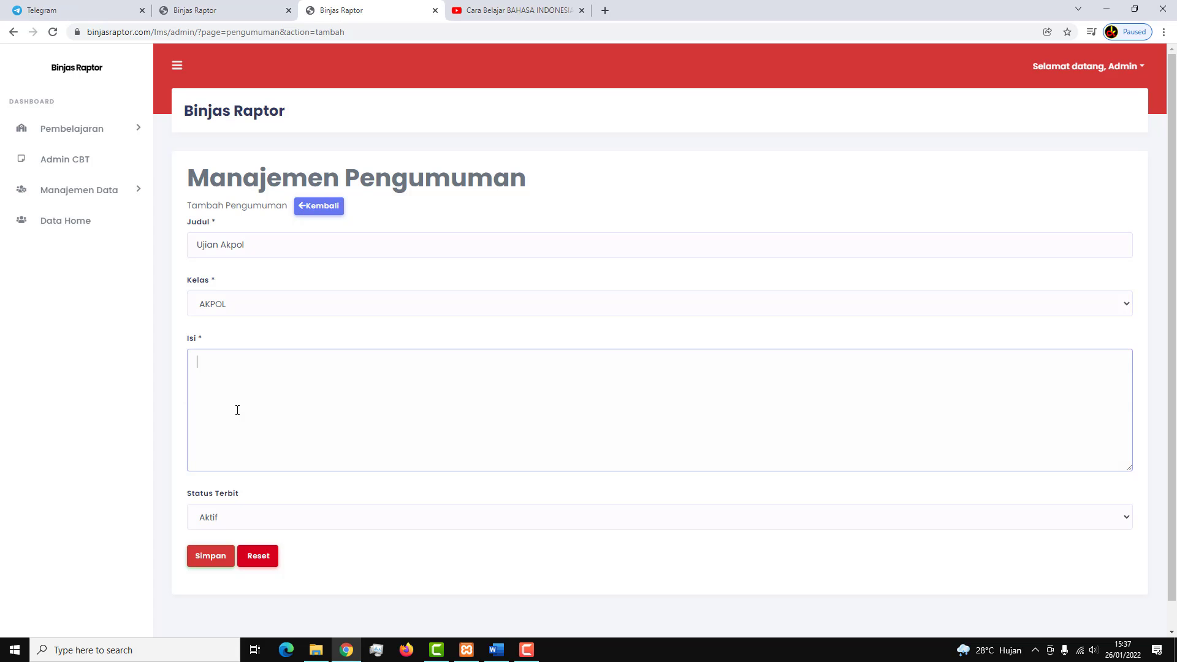
pyautogui.write('Ujian Akpol Tanggal 27 Januari 2022')
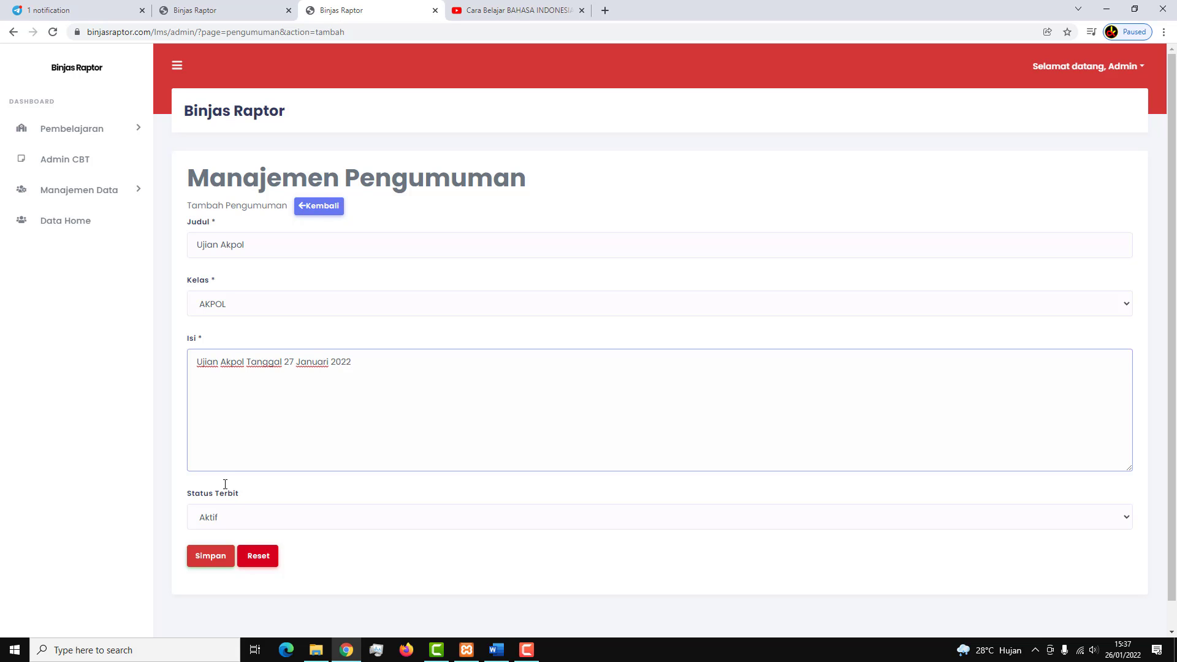
pyautogui.click(210, 556)
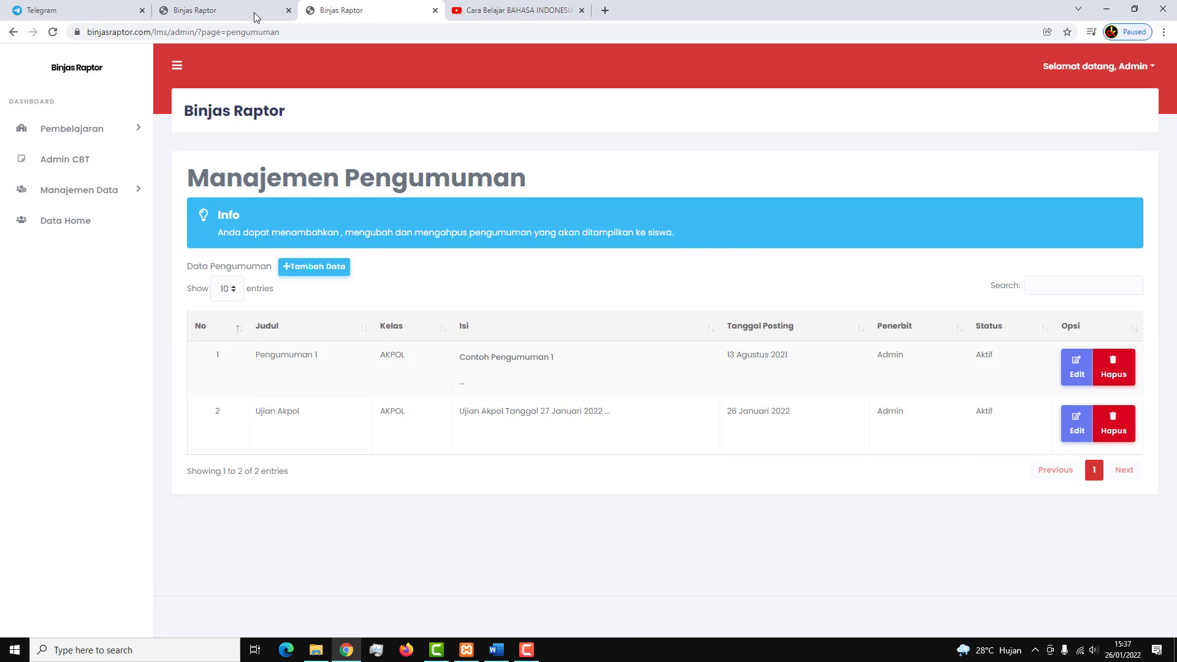
# In the student tab, open the Ujian Akpol announcement and select its body text.
pyautogui.click(257, 16)
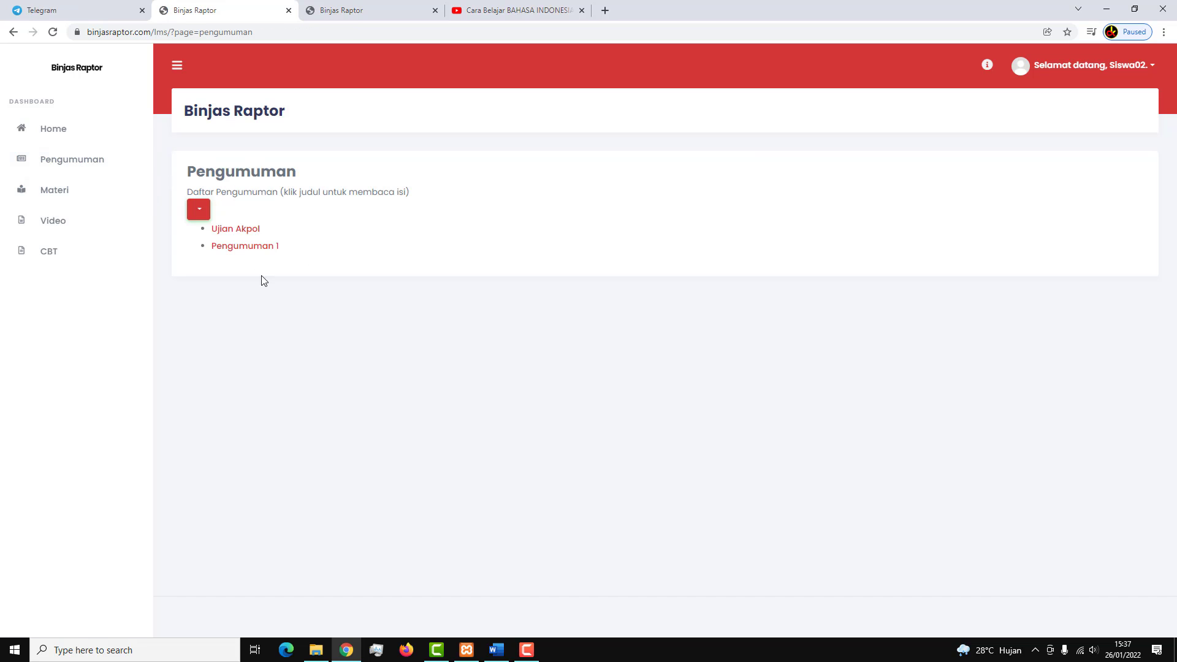
pyautogui.click(243, 229)
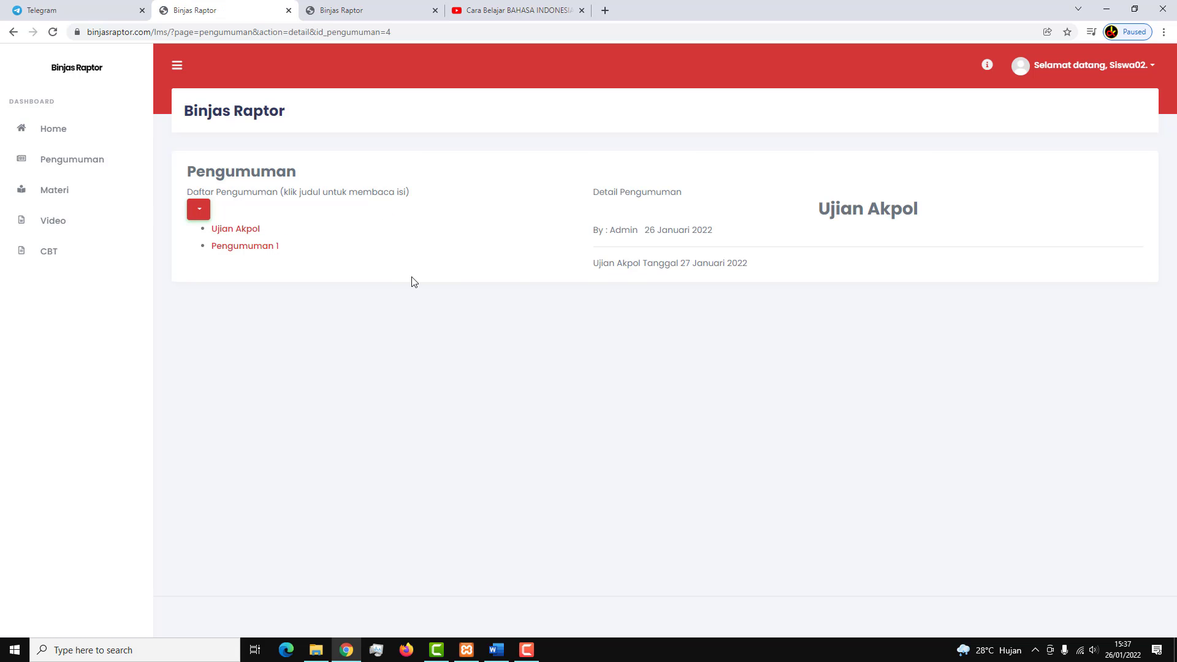
pyautogui.tripleClick(692, 263)
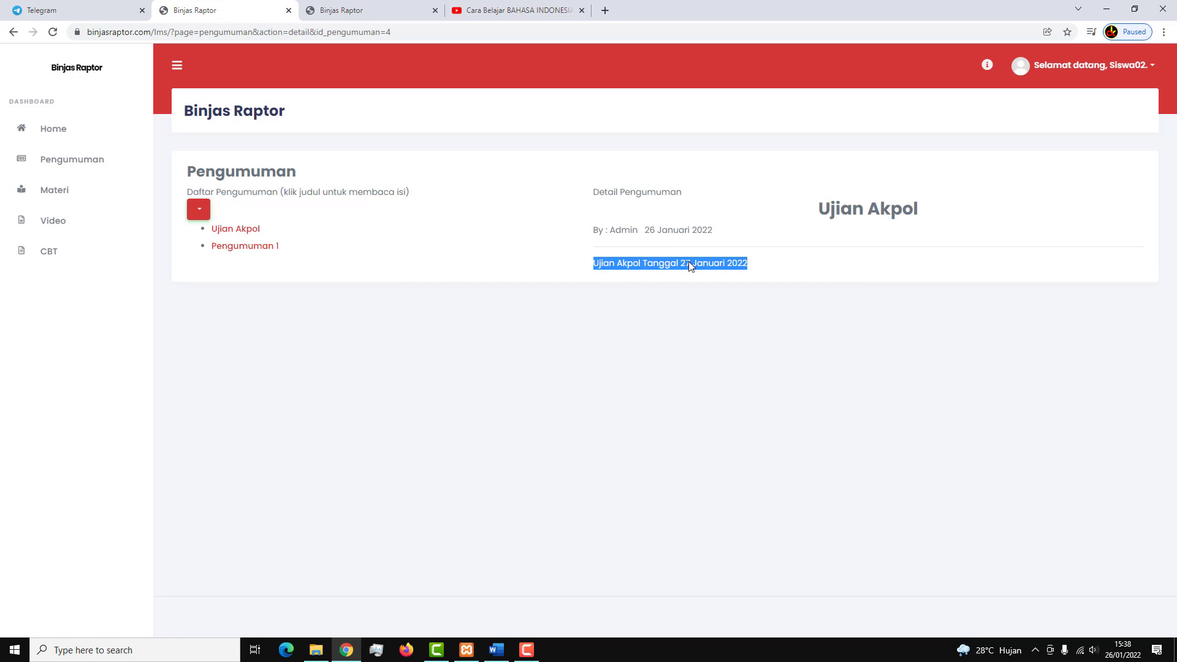
# In the admin tab, browse the Siswa list and Registrasi Siswa, then open Data Home.
pyautogui.click(375, 8)
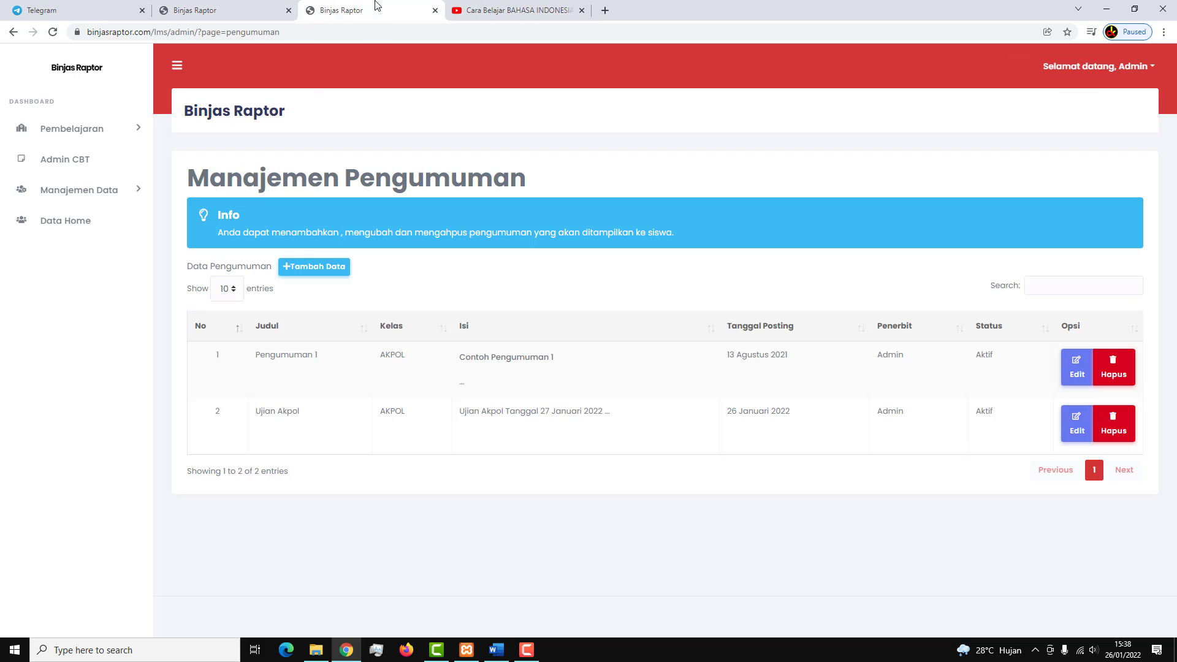
pyautogui.click(97, 129)
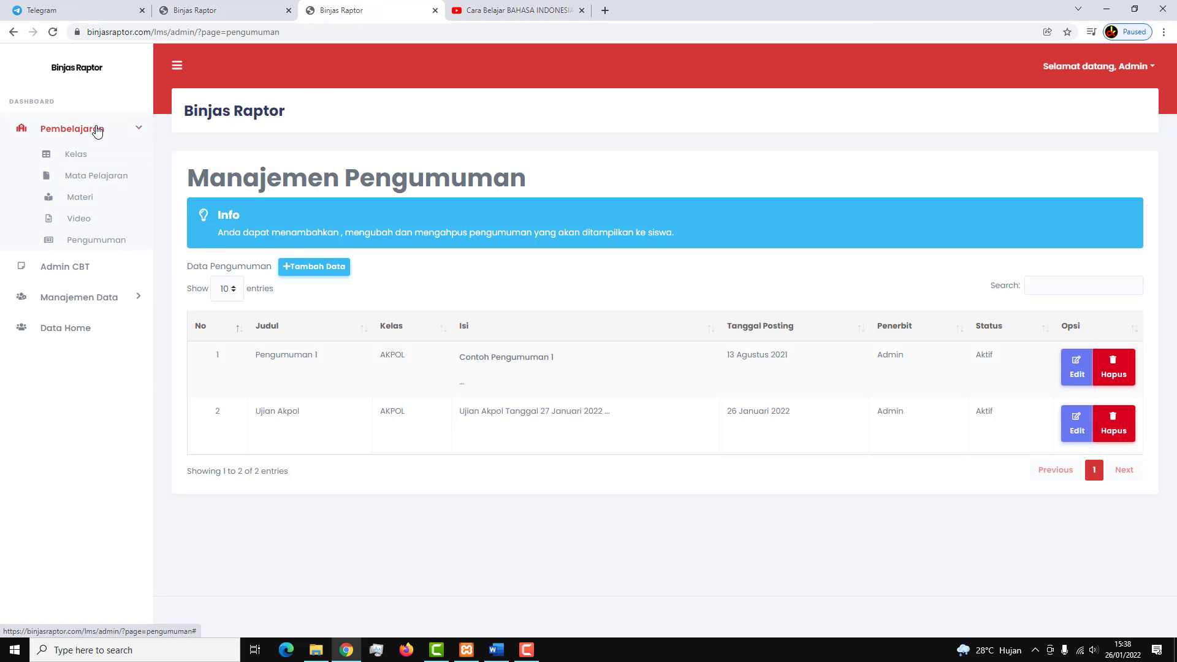
pyautogui.click(116, 125)
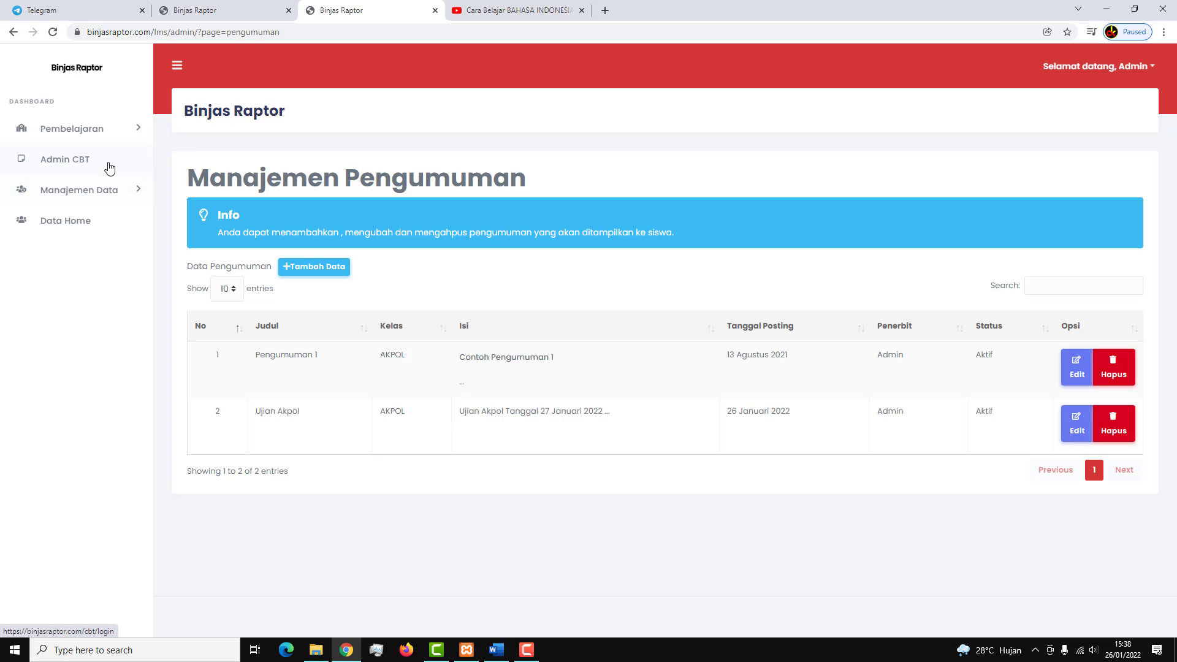
pyautogui.click(126, 193)
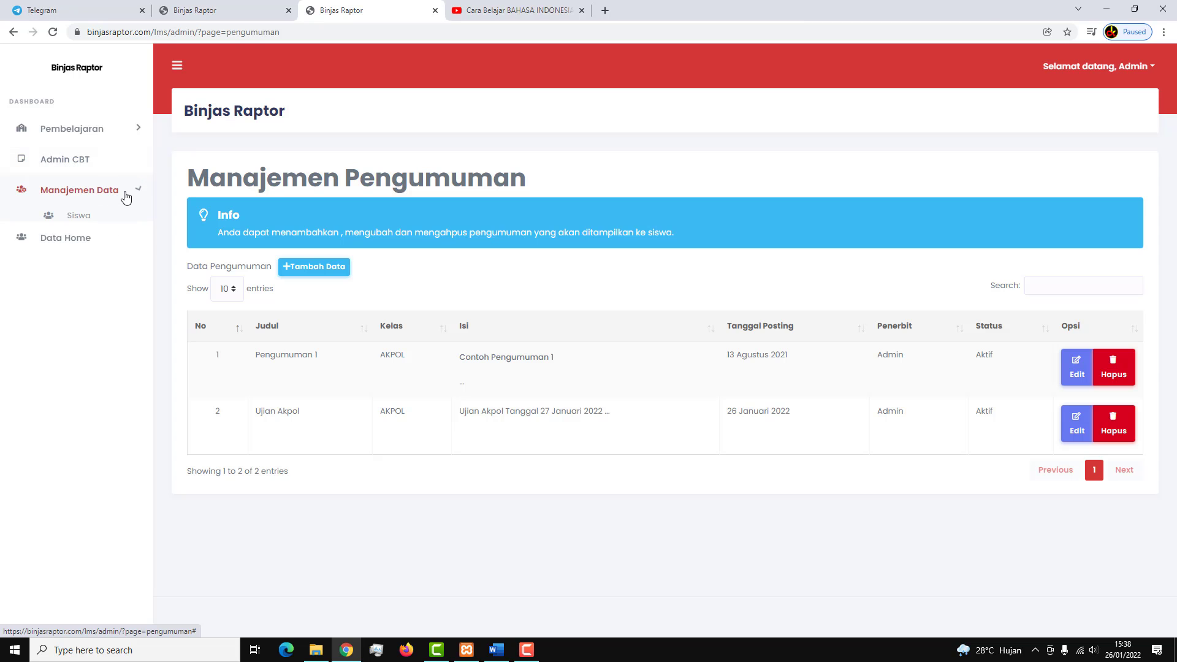
pyautogui.click(92, 218)
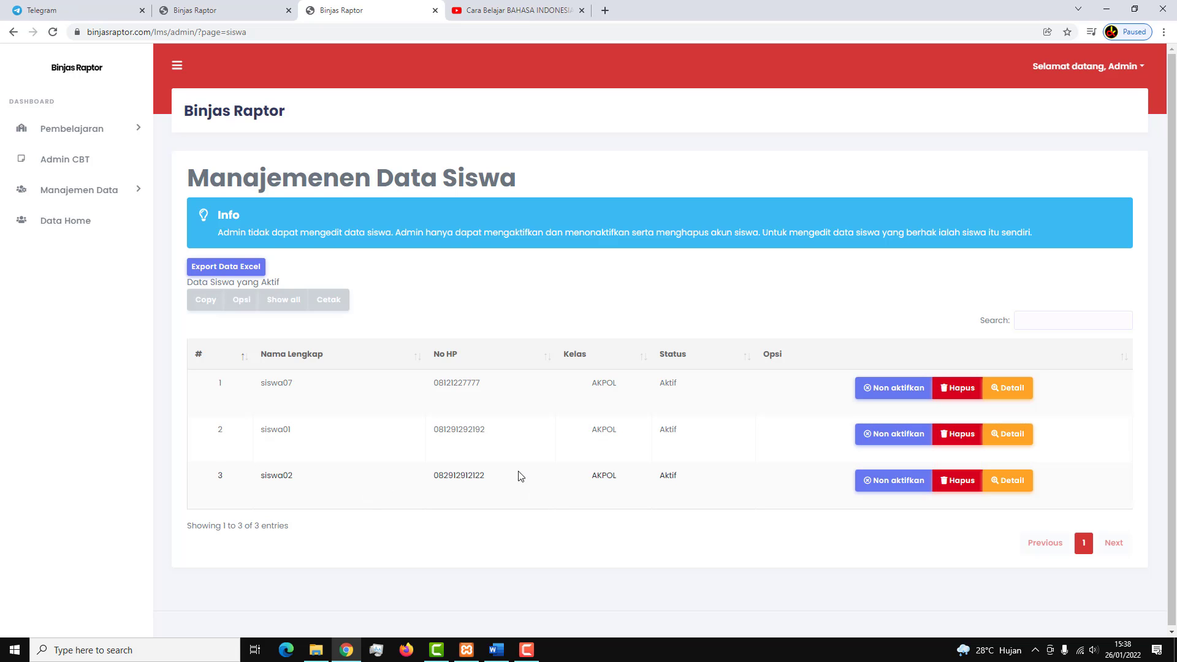
pyautogui.click(133, 196)
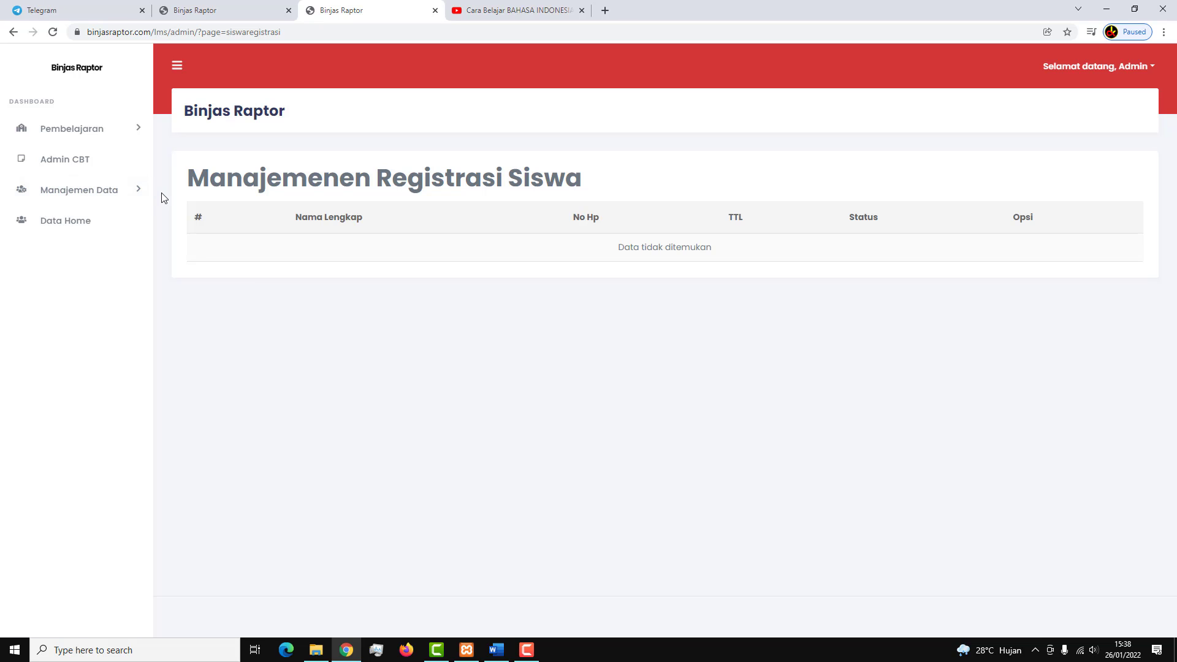
pyautogui.click(83, 226)
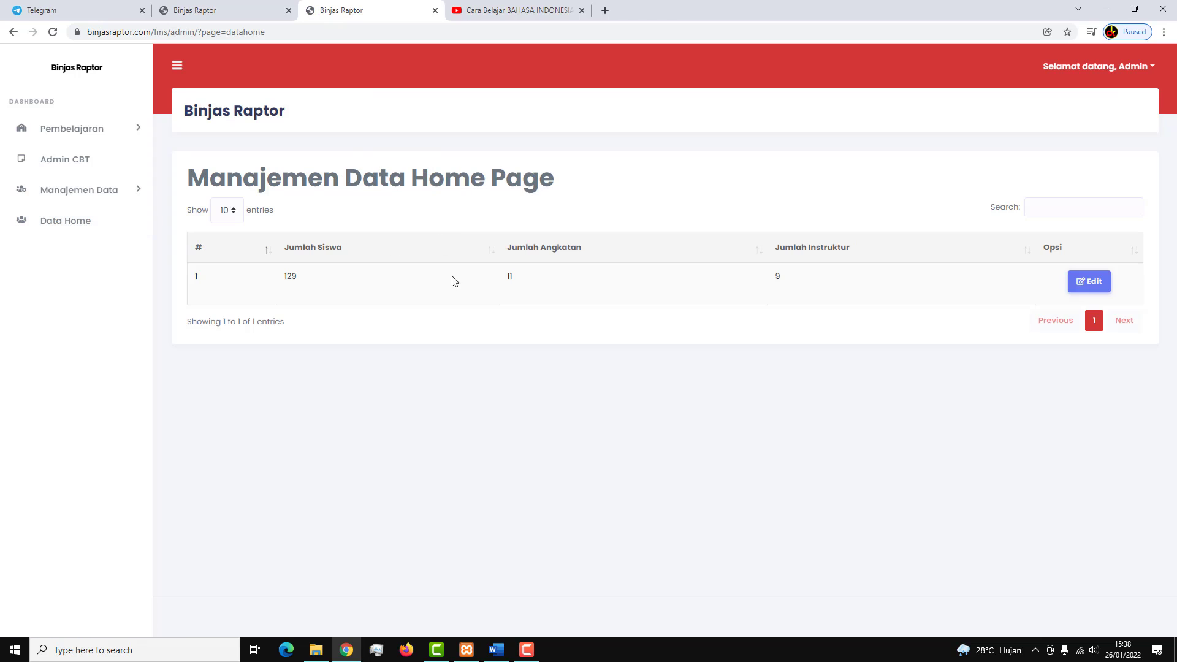
pyautogui.click(262, 8)
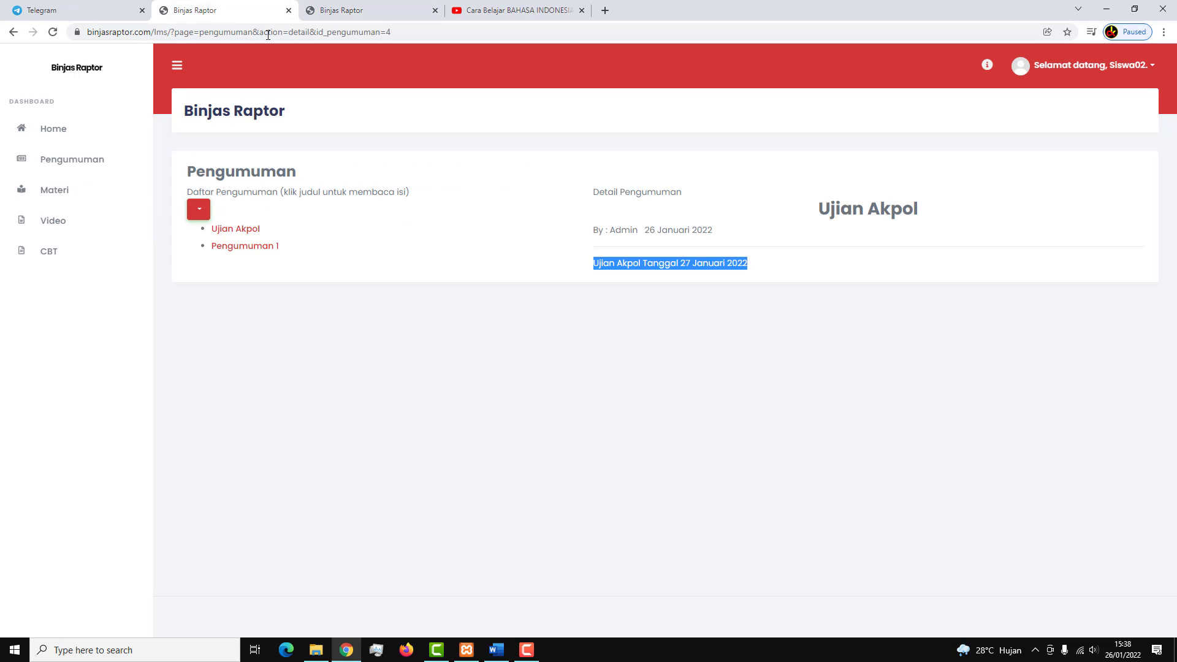
pyautogui.moveTo(382, 38); pyautogui.dragTo(154, 34)
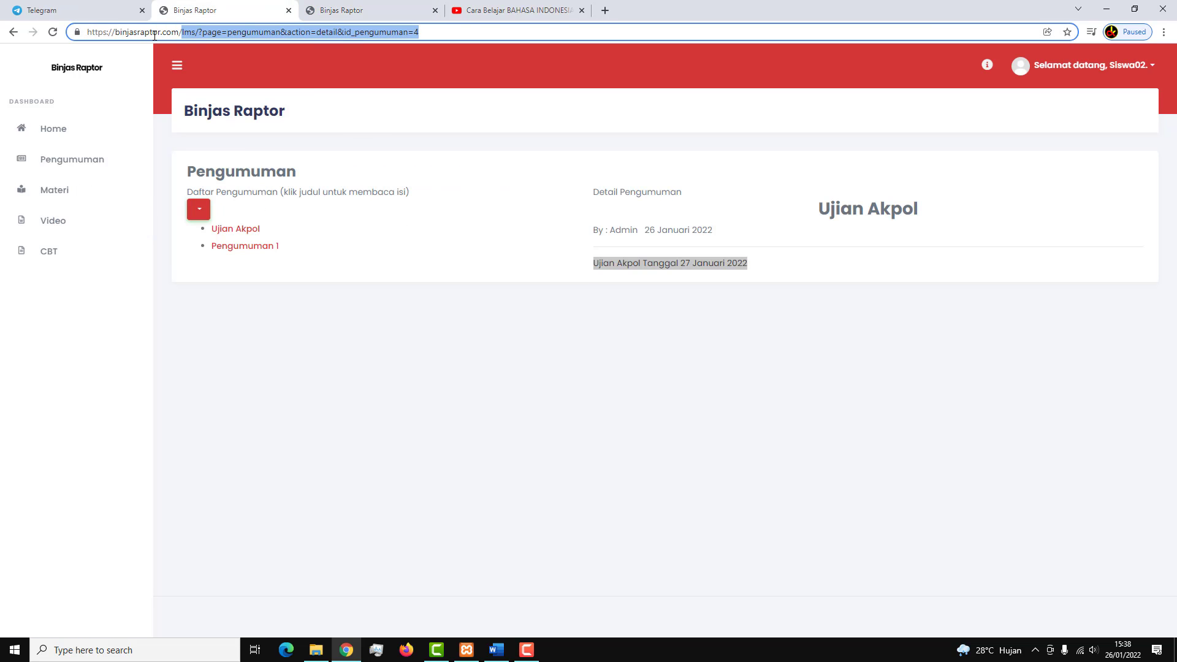
pyautogui.press('BackSpace')
pyautogui.press('Return')
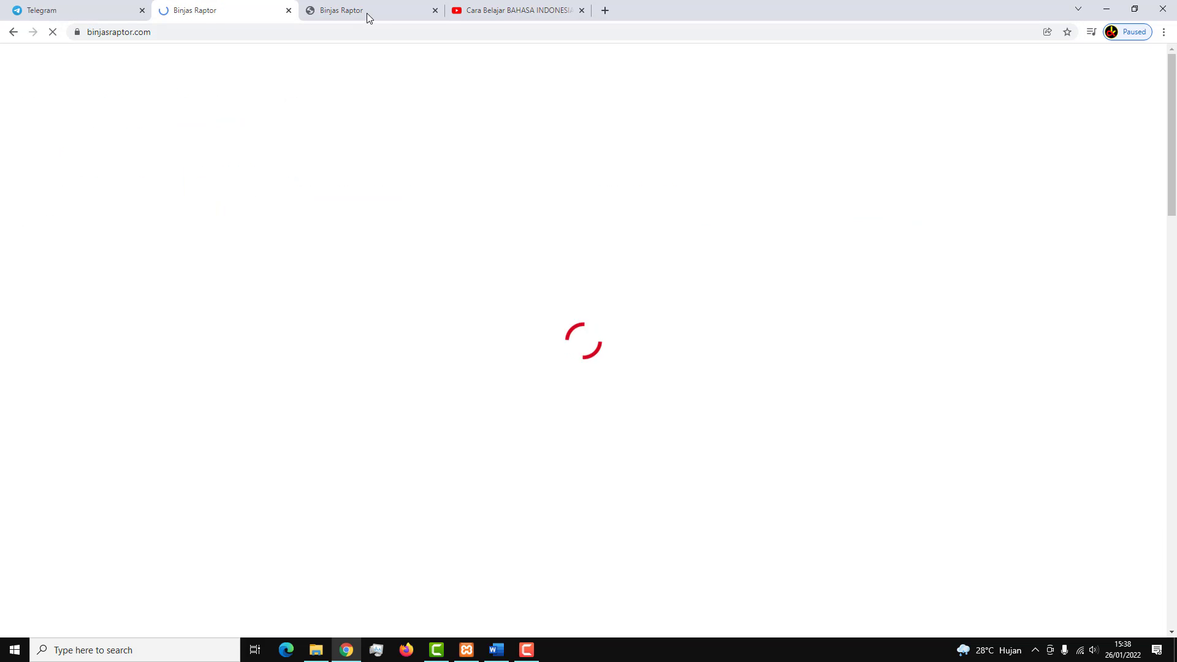
pyautogui.scroll(-8, 387, 359)
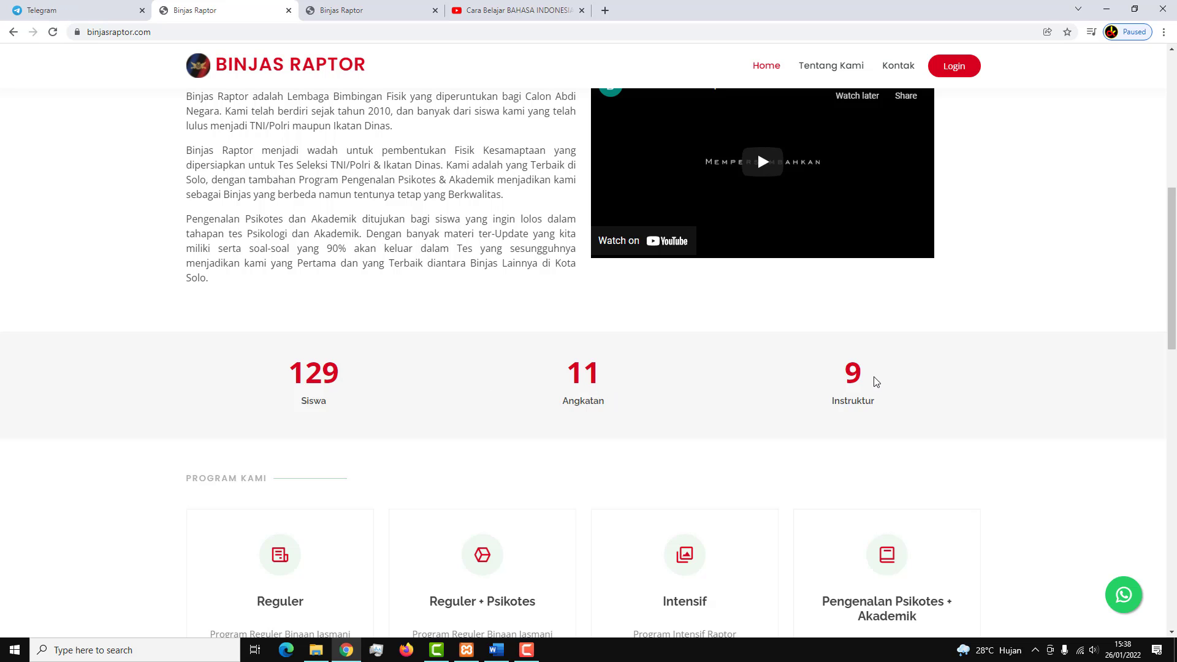
pyautogui.click(407, 12)
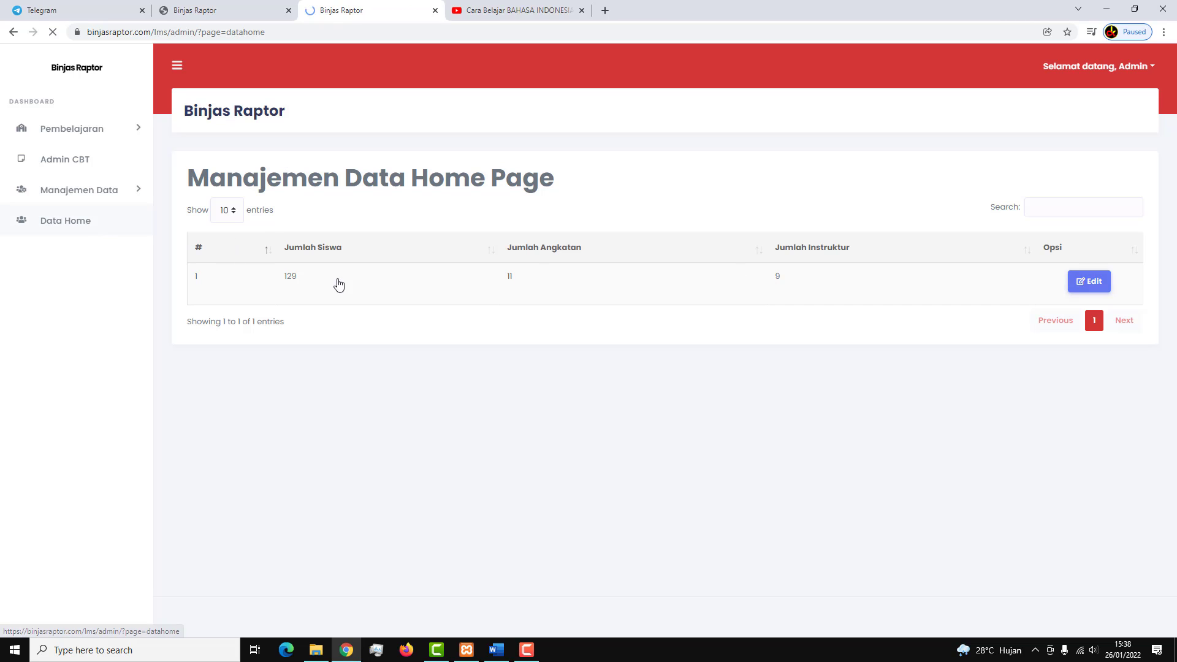
# Update the home page figures to 139 students, 11 batches and 11 instructors and save.
pyautogui.click(1080, 283)
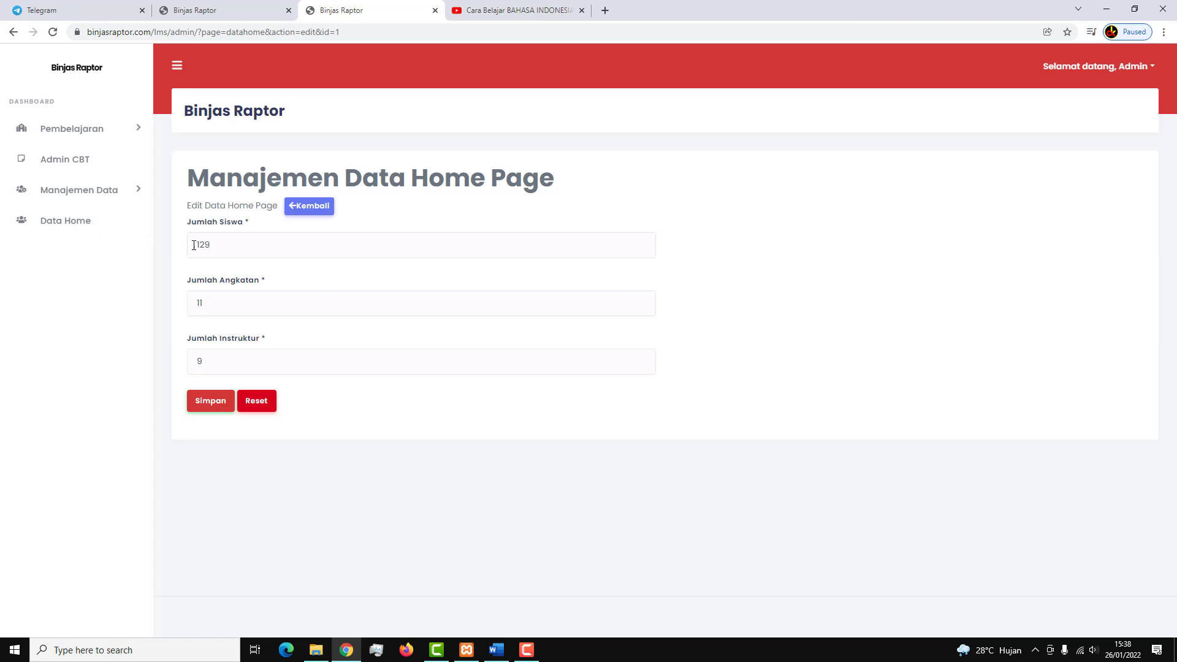
pyautogui.click(203, 244)
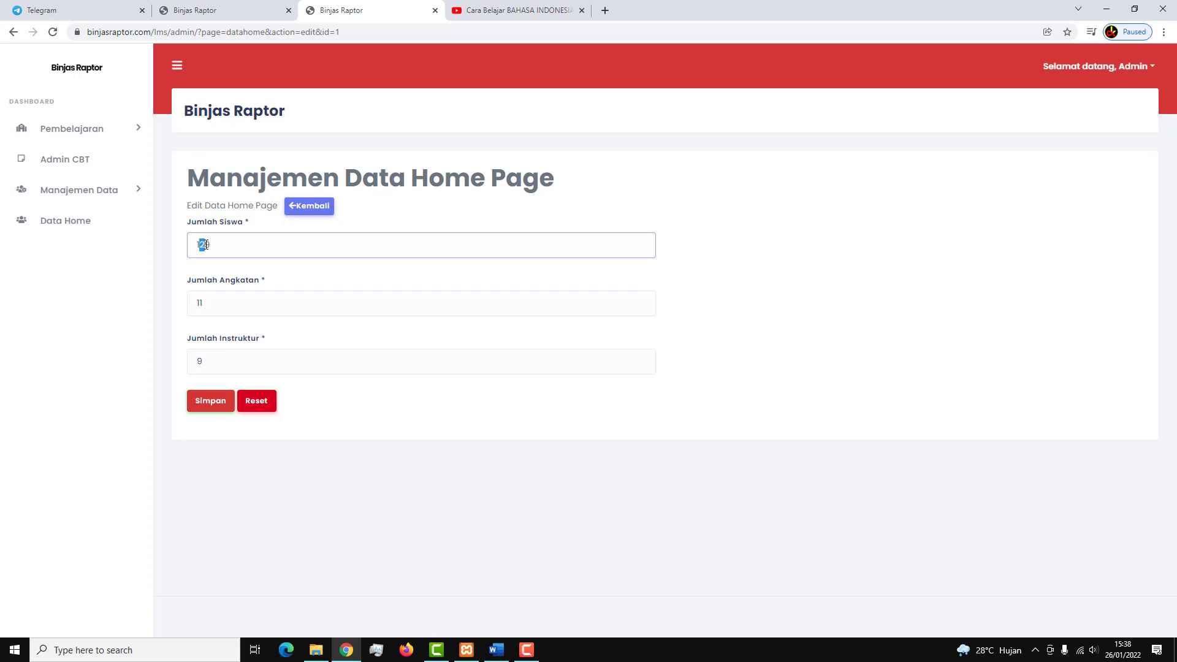
pyautogui.write('3')
pyautogui.click(200, 305)
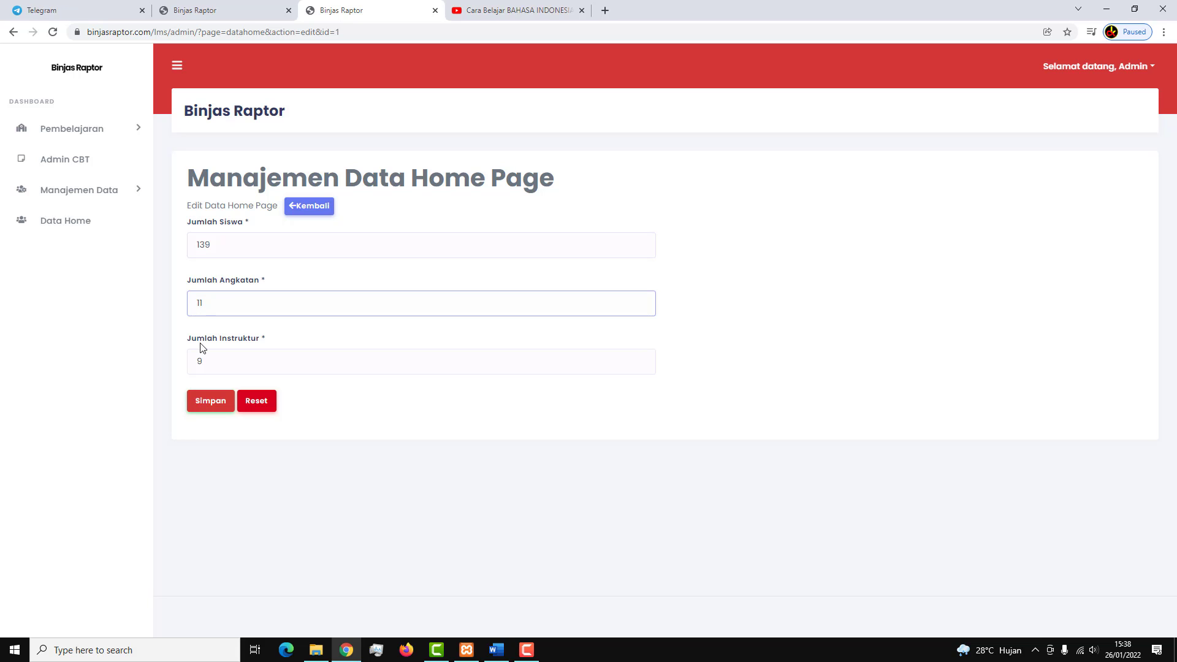
pyautogui.moveTo(198, 360); pyautogui.dragTo(225, 365)
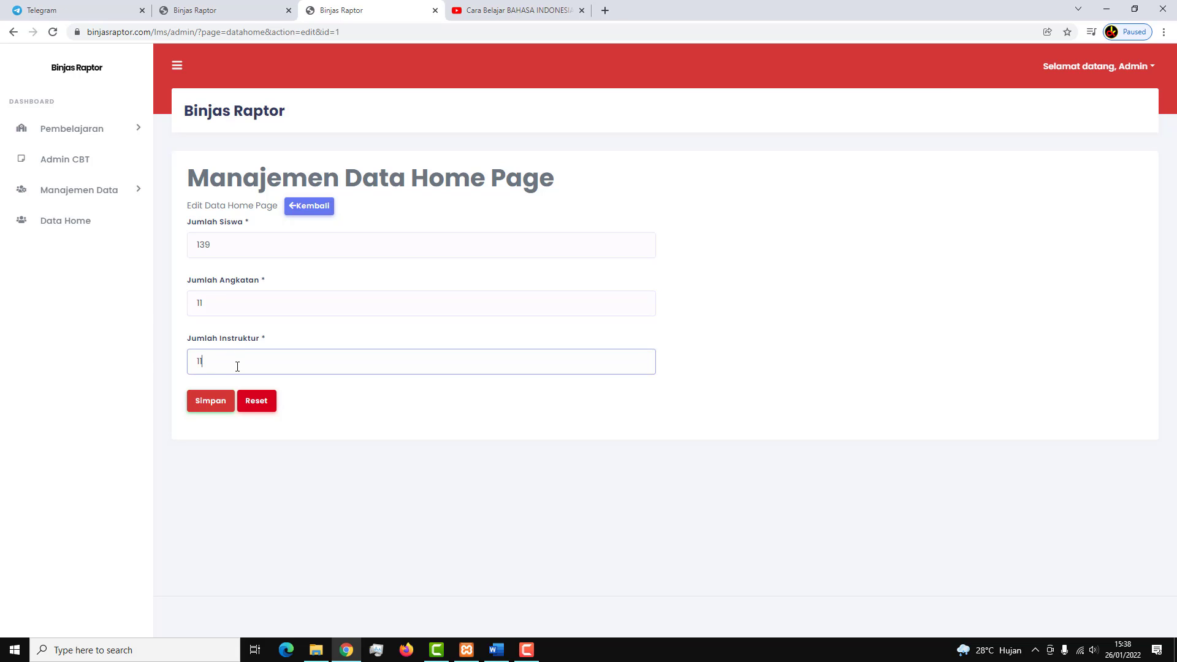
pyautogui.click(217, 408)
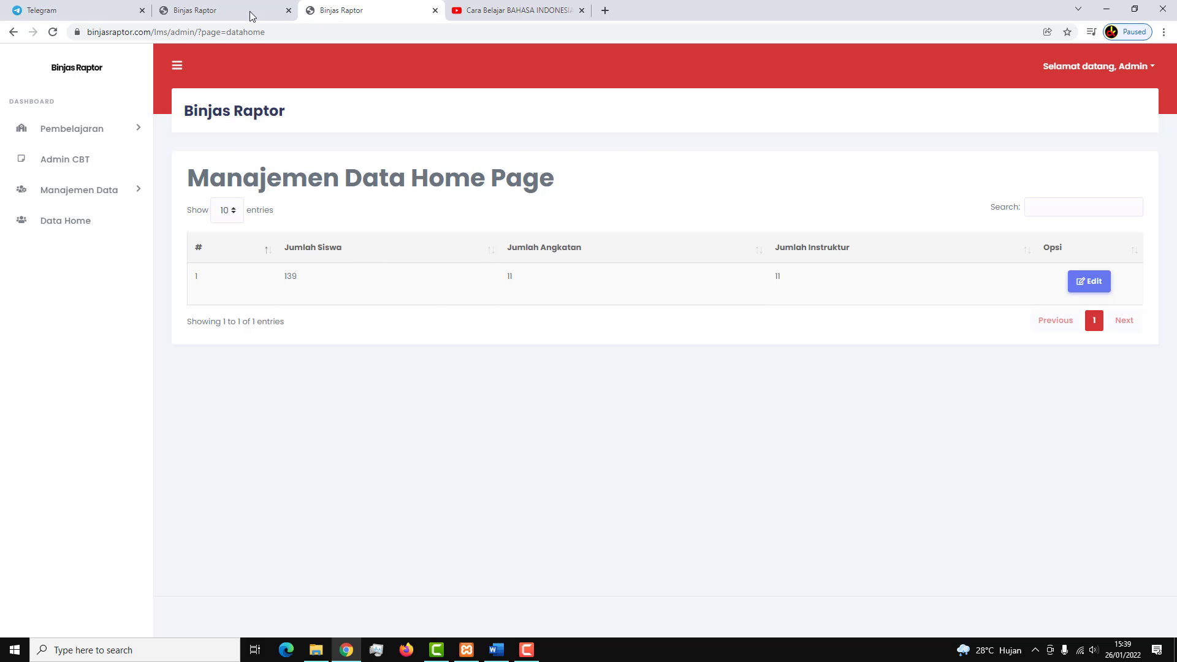
# Reload the public home page to confirm the new counts, then return to the admin tab.
pyautogui.click(240, 9)
pyautogui.rightClick(429, 365)
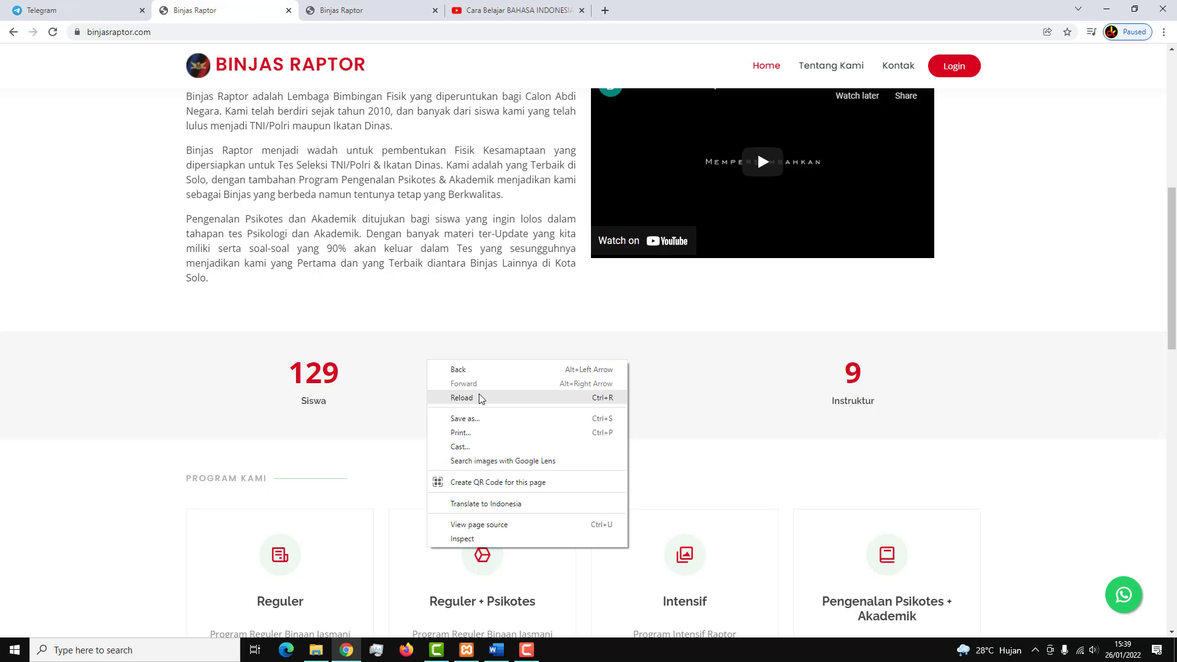
pyautogui.click(482, 396)
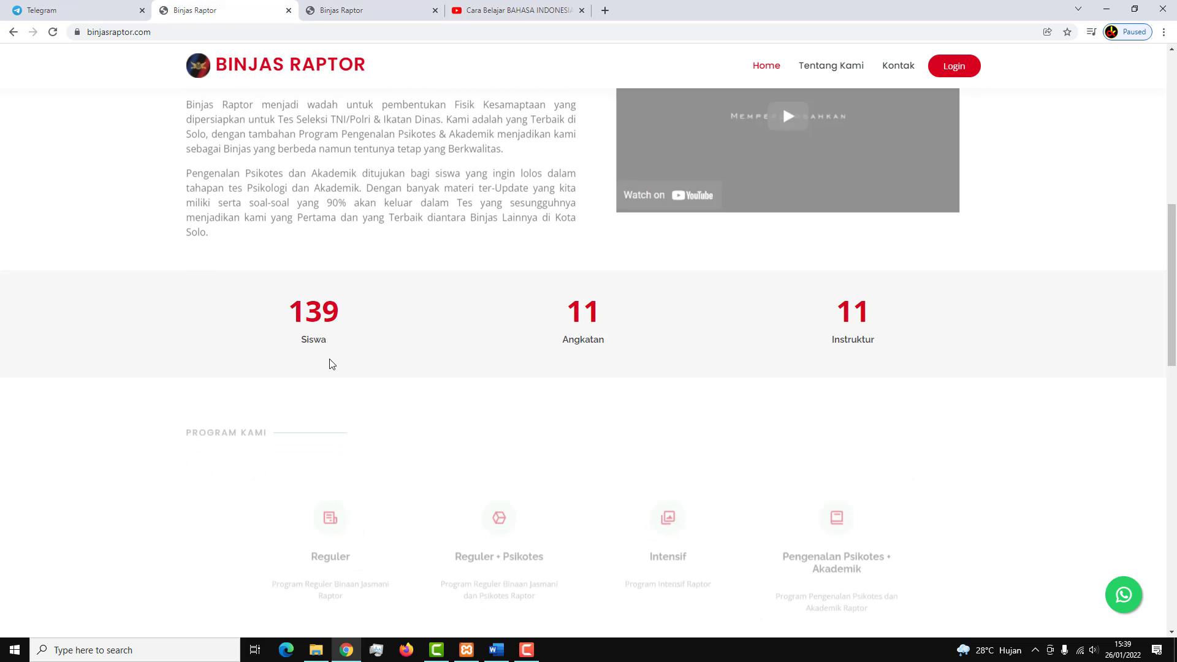
pyautogui.click(359, 3)
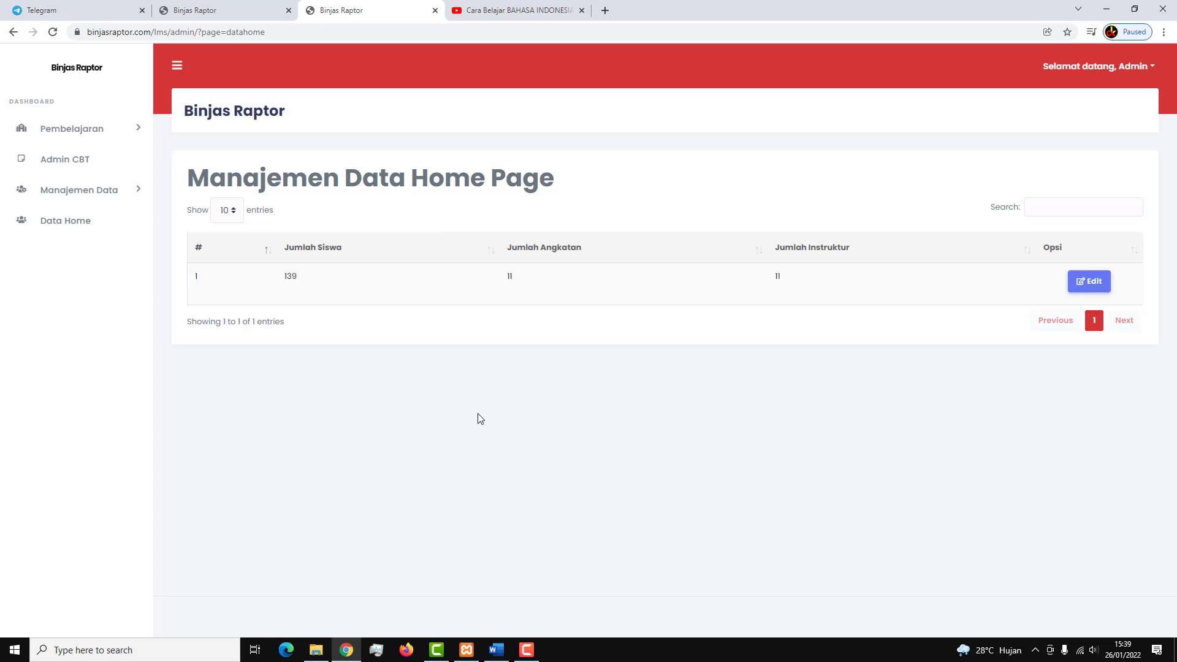
pyautogui.click(496, 650)
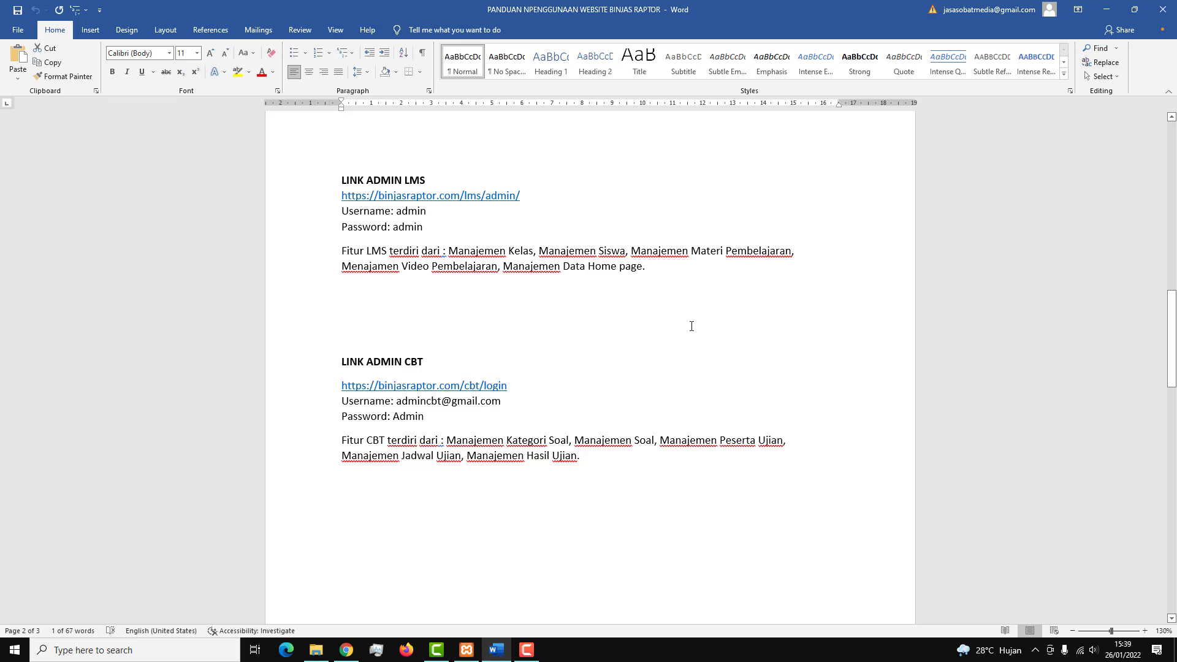
pyautogui.click(527, 652)
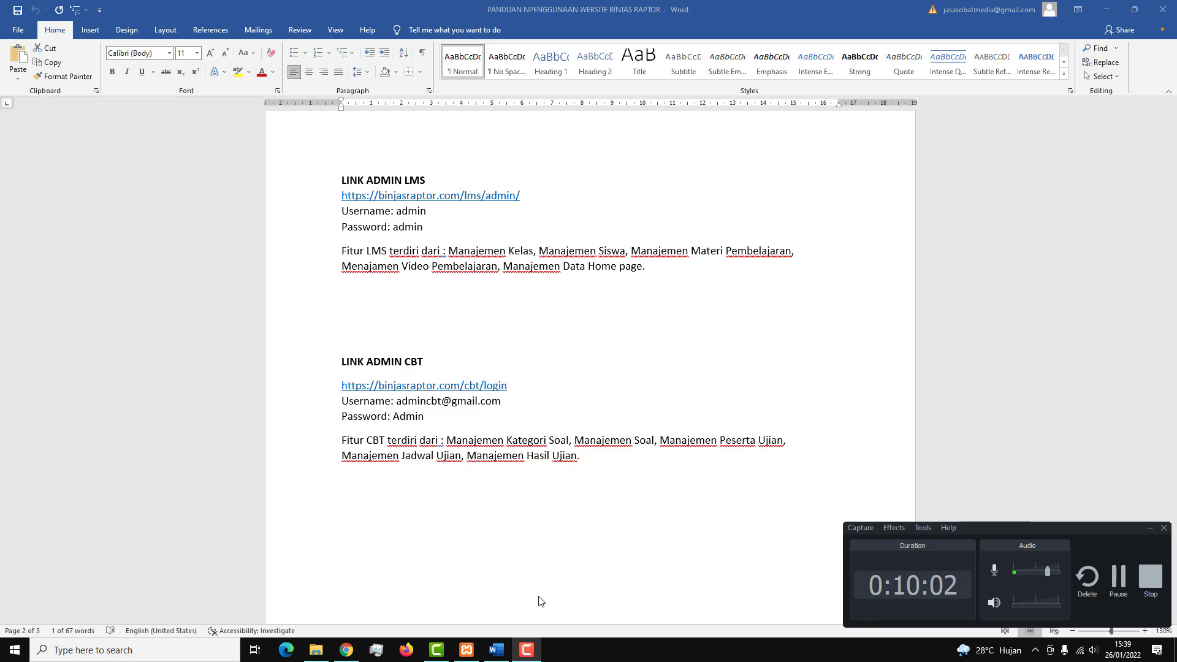
pyautogui.click(526, 656)
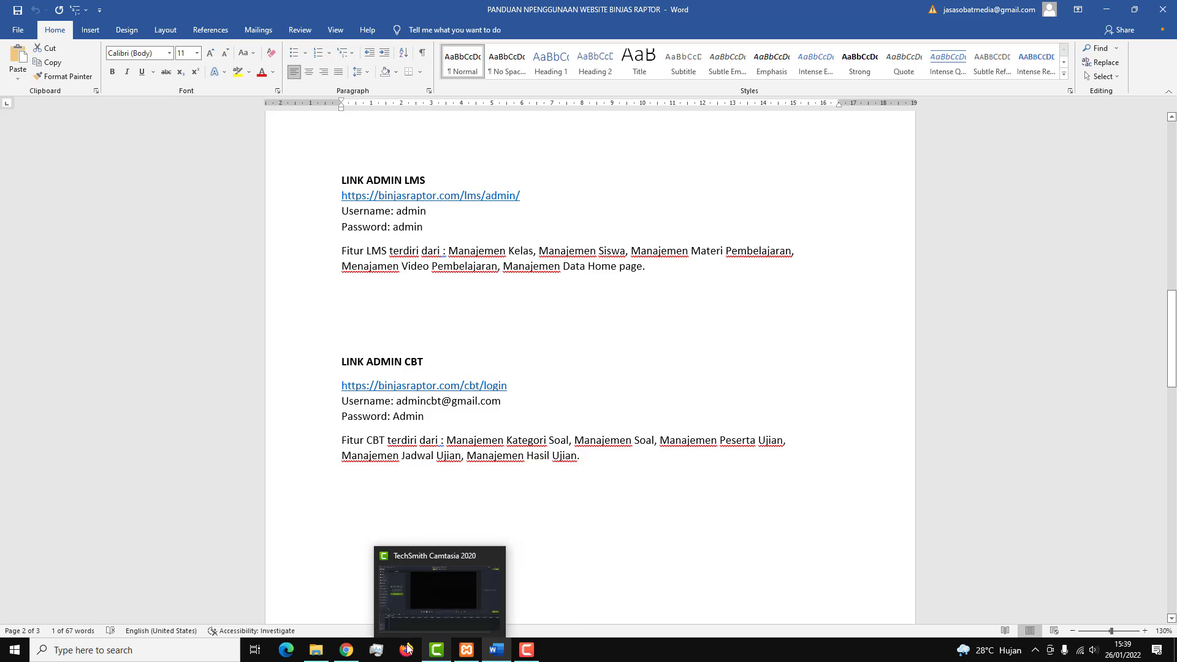
pyautogui.click(346, 650)
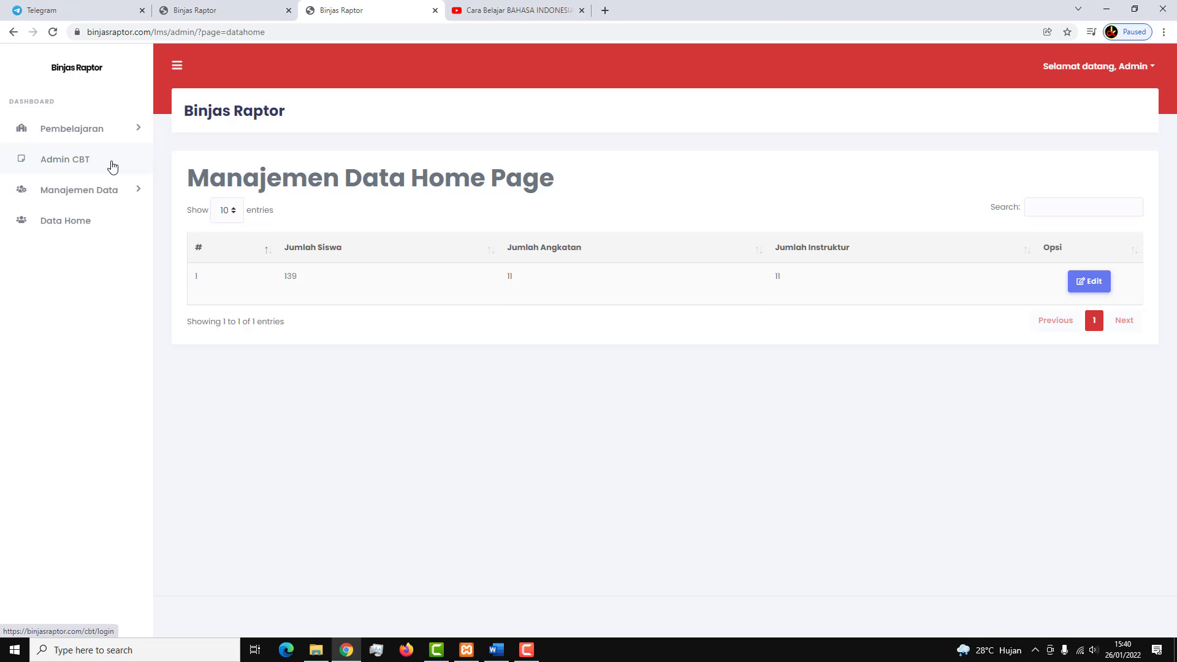
# Open the CBT admin login page and fill in the saved admin email.
pyautogui.click(112, 166)
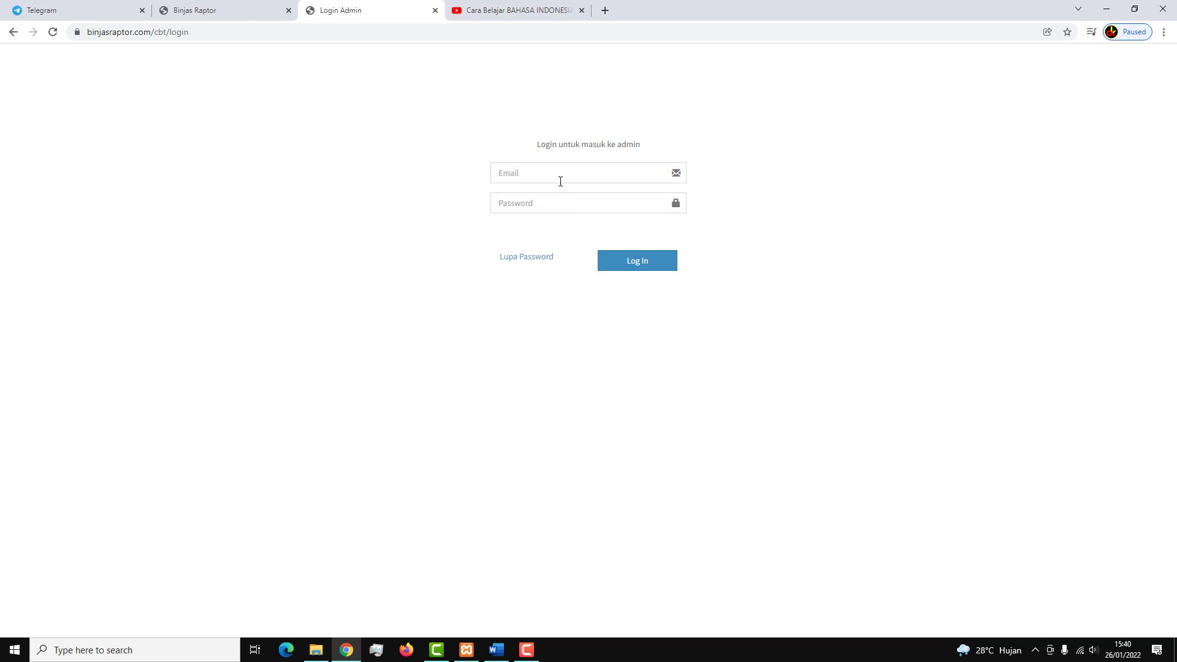
pyautogui.click(559, 176)
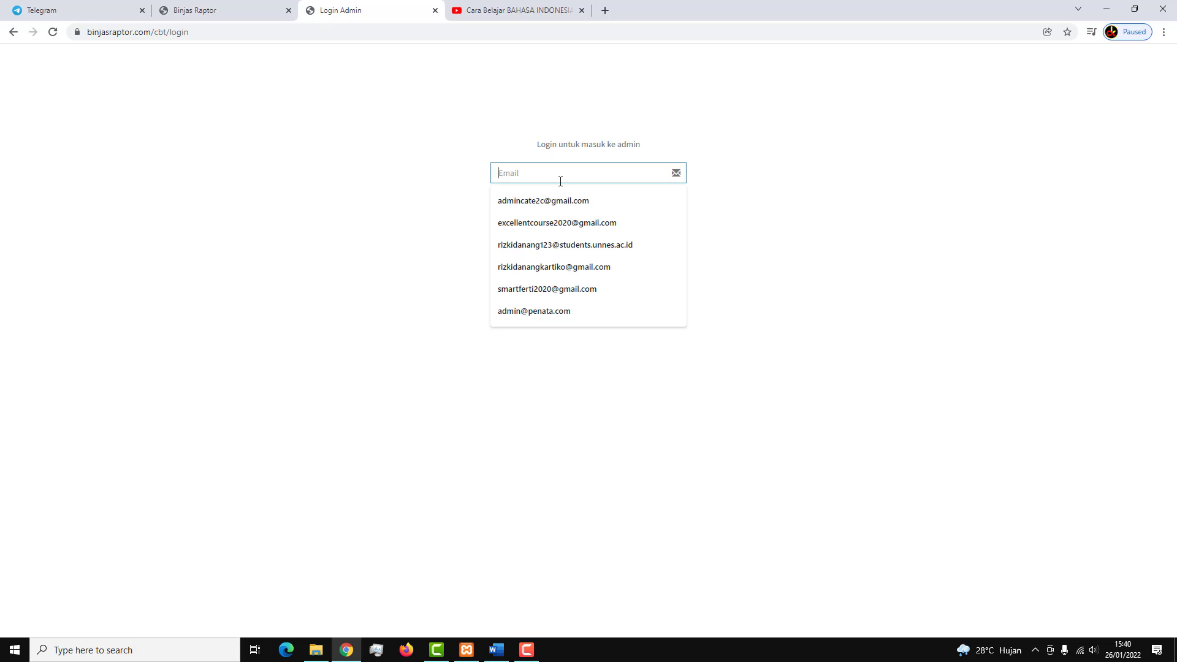
pyautogui.click(496, 650)
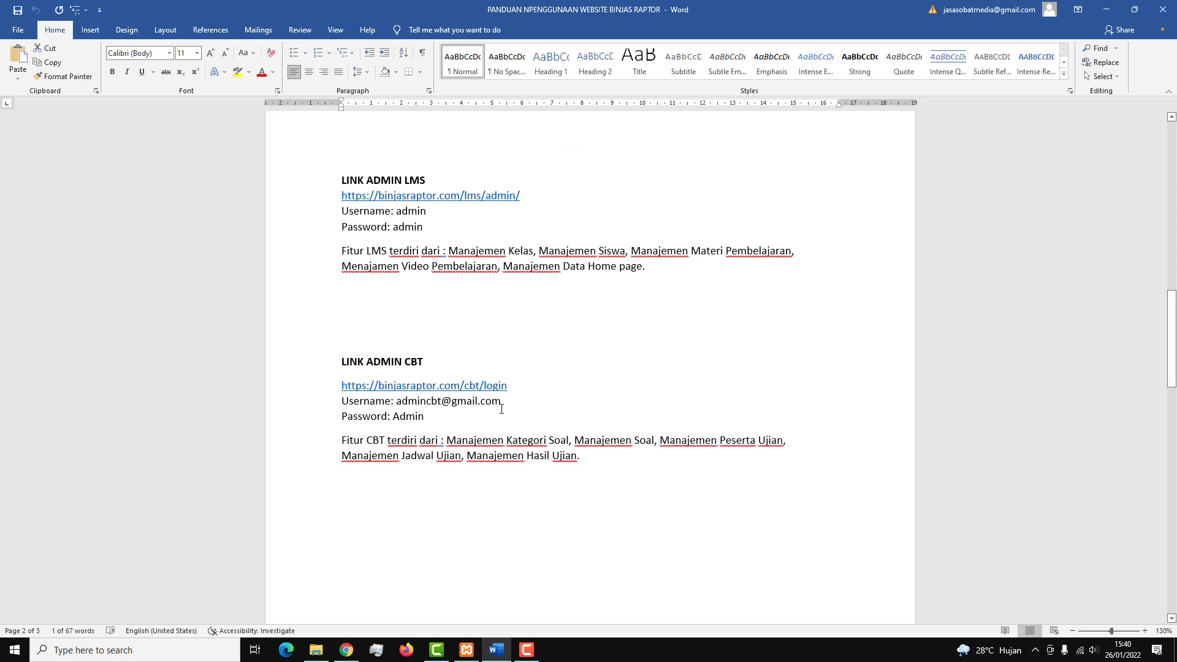
pyautogui.click(498, 647)
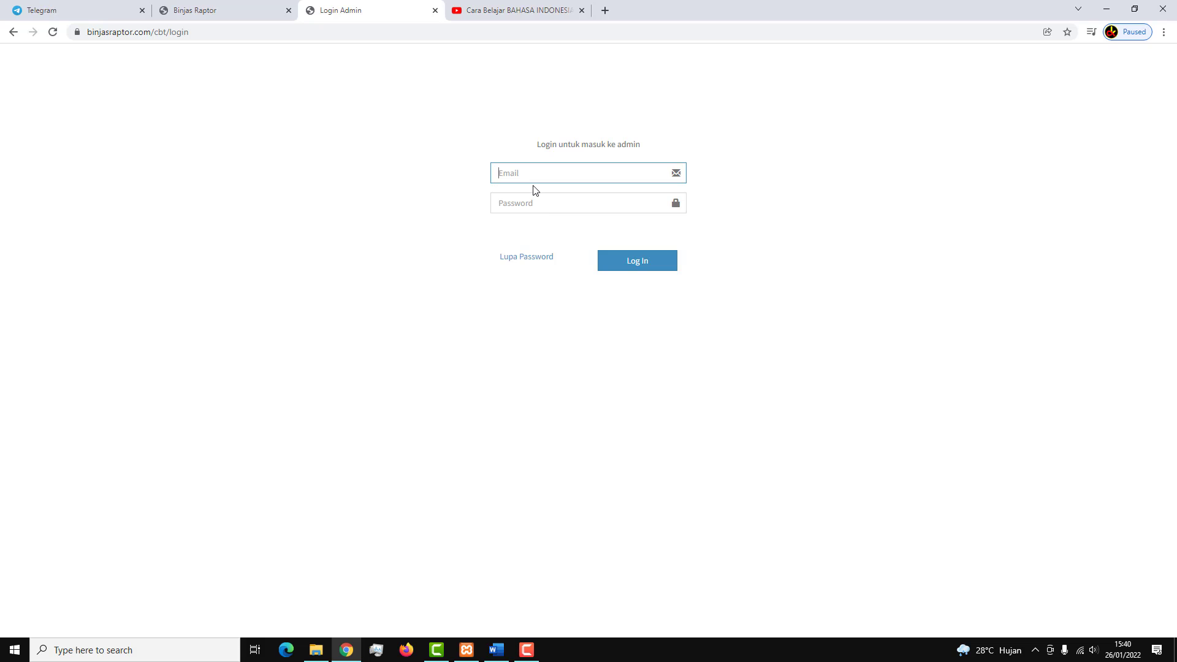
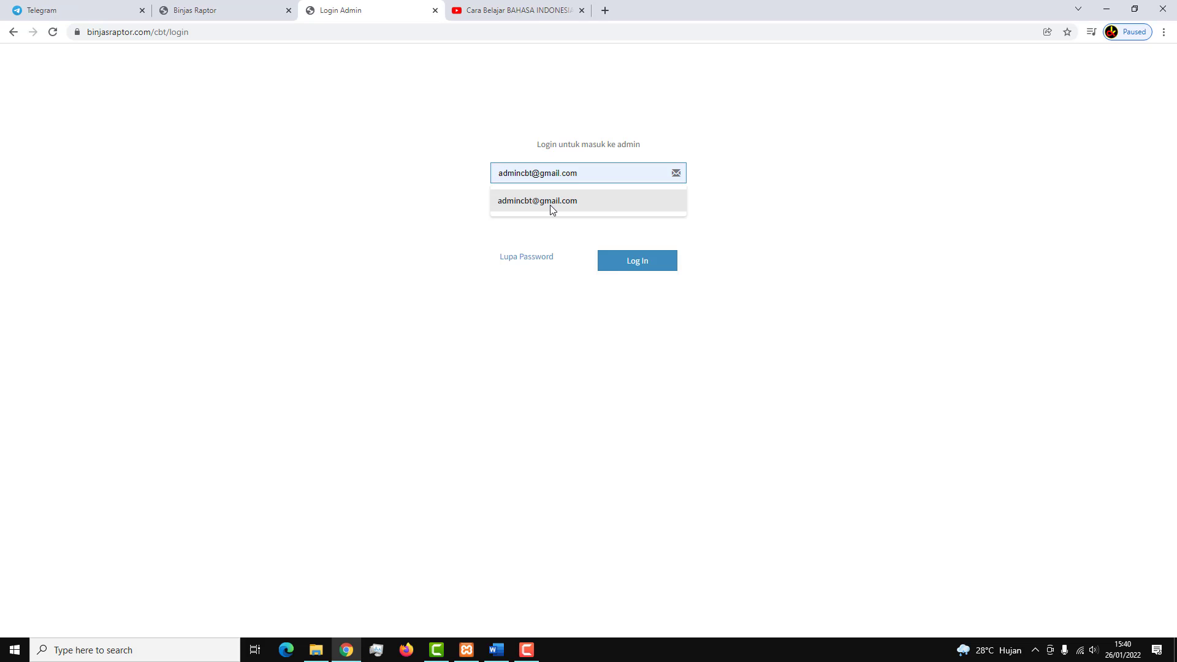
pyautogui.click(549, 205)
# Enter the admin account password and submit the login.
pyautogui.click(544, 202)
pyautogui.write('a')
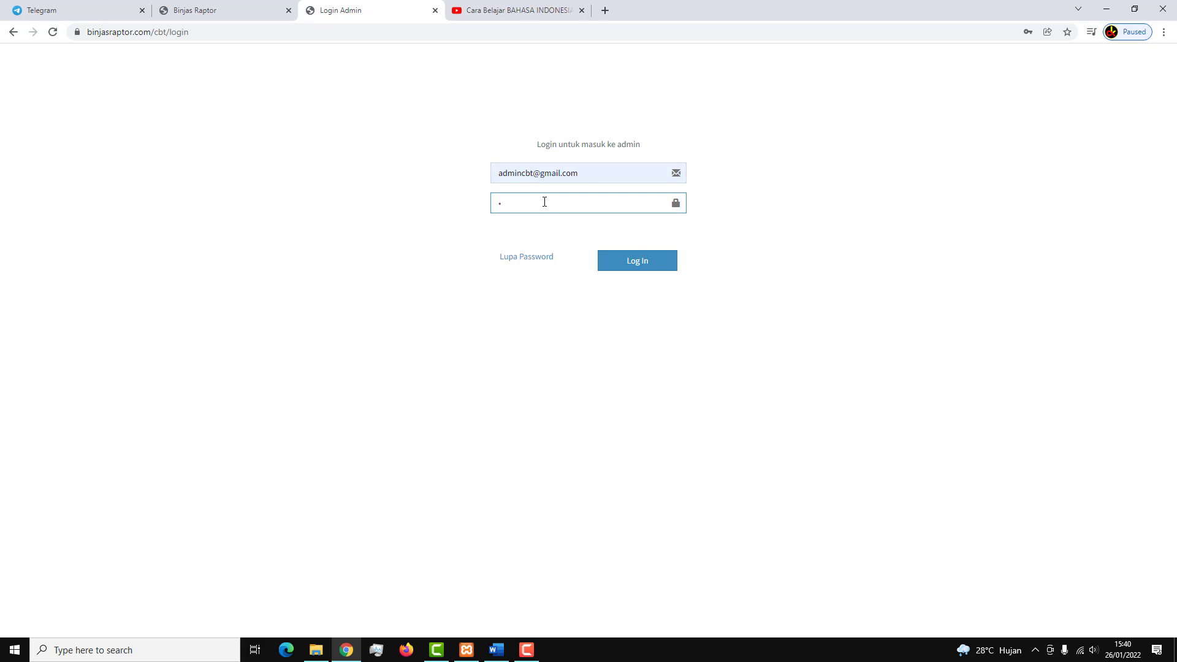
pyautogui.press('BackSpace')
pyautogui.write('••')
pyautogui.press('BackSpace')
pyautogui.press('BackSpace')
pyautogui.write('•••')
pyautogui.press('Return')
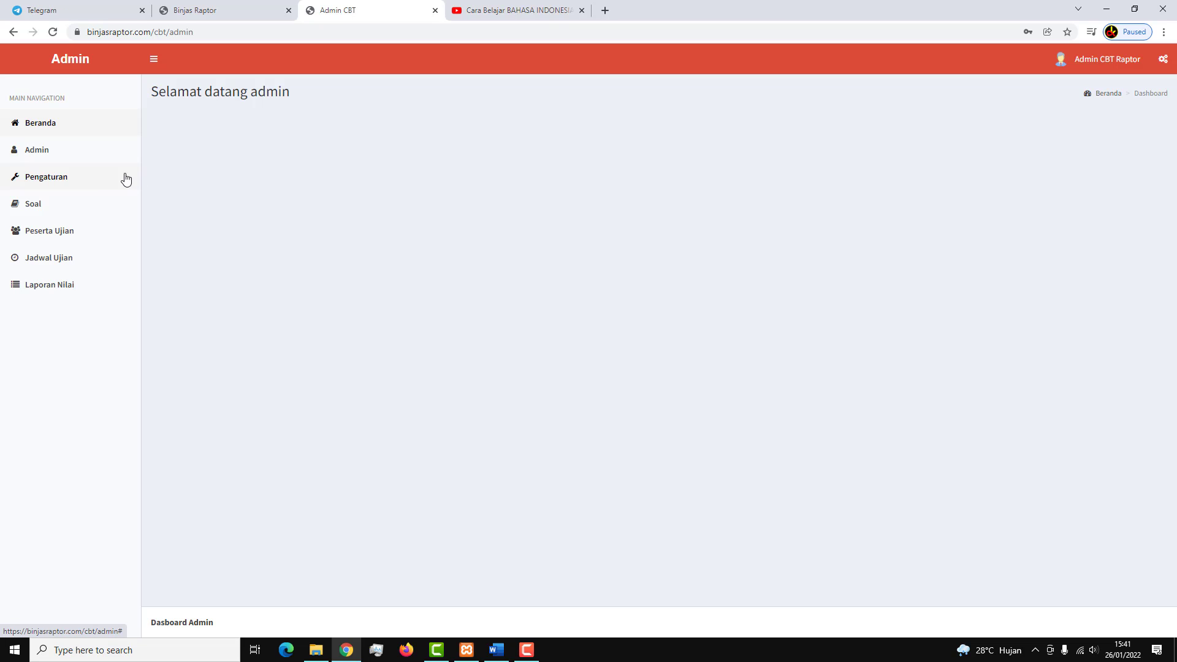
# Go through Beranda and the Admin account editor, then open the Pengaturan settings page.
pyautogui.click(78, 135)
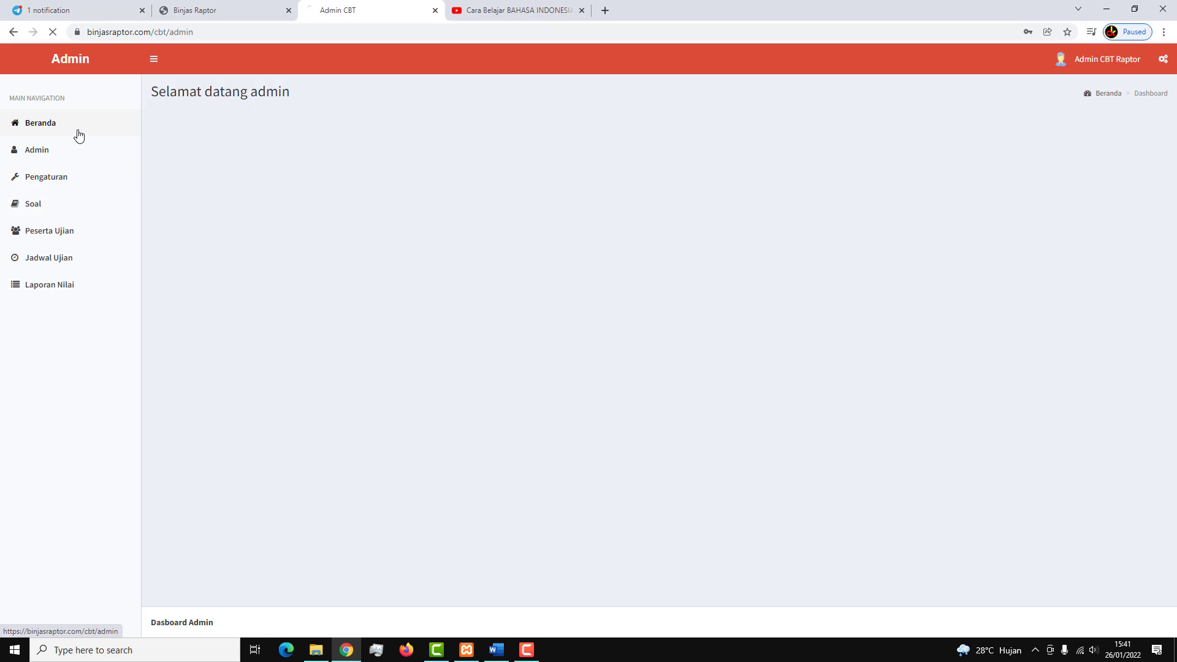
pyautogui.click(55, 159)
pyautogui.click(1022, 209)
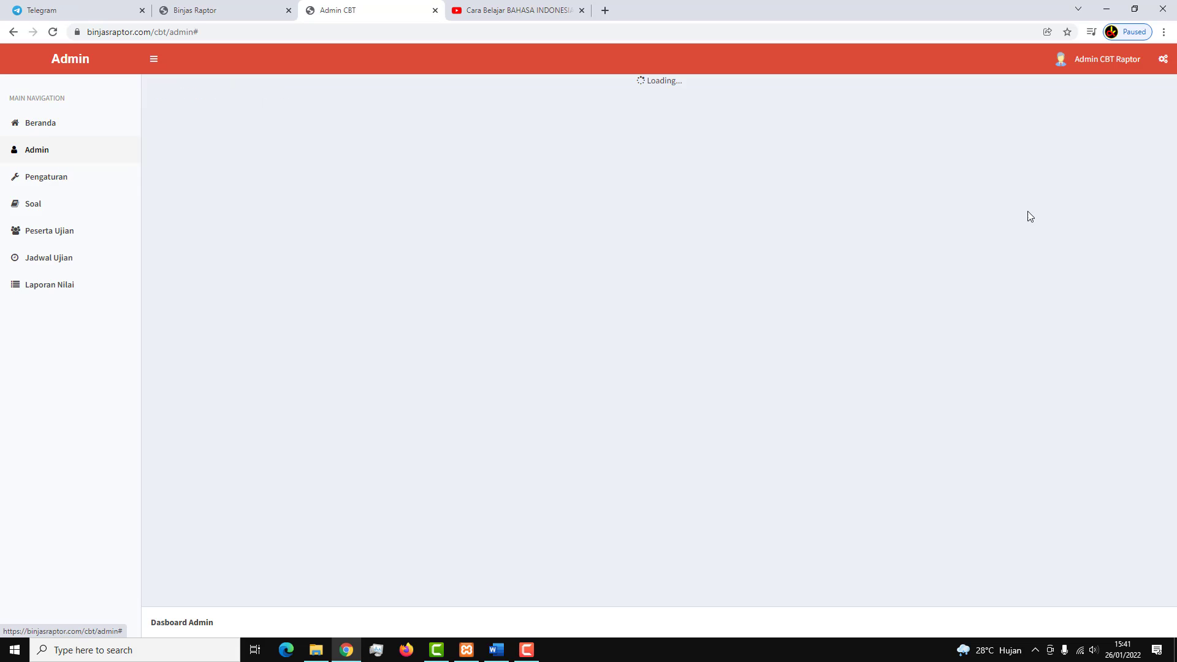
pyautogui.click(65, 188)
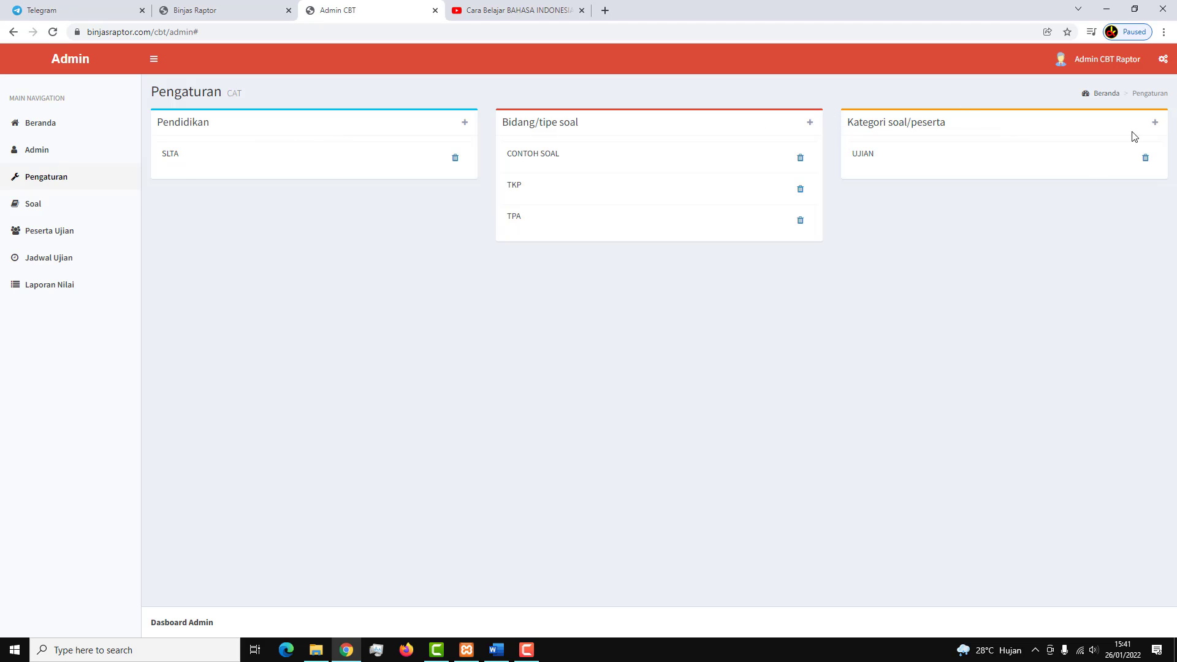
# Add a BIDANG SOAL parameter named 'Bahasa Indonesia', save it and confirm.
pyautogui.click(811, 123)
pyautogui.click(736, 125)
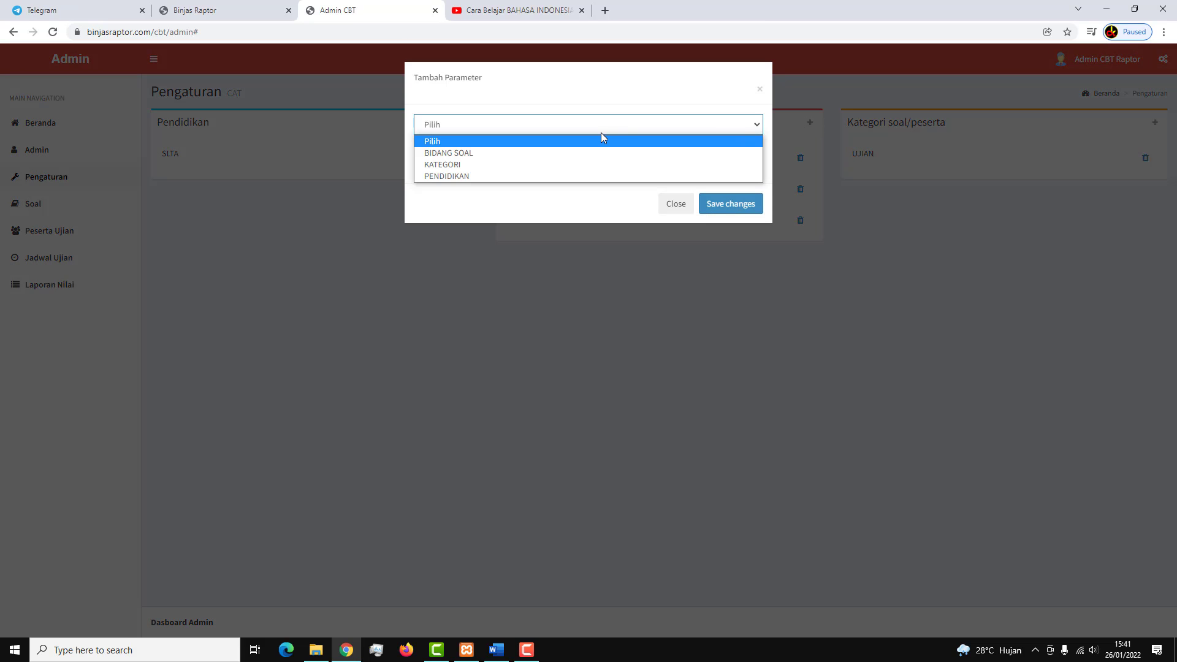
pyautogui.click(584, 153)
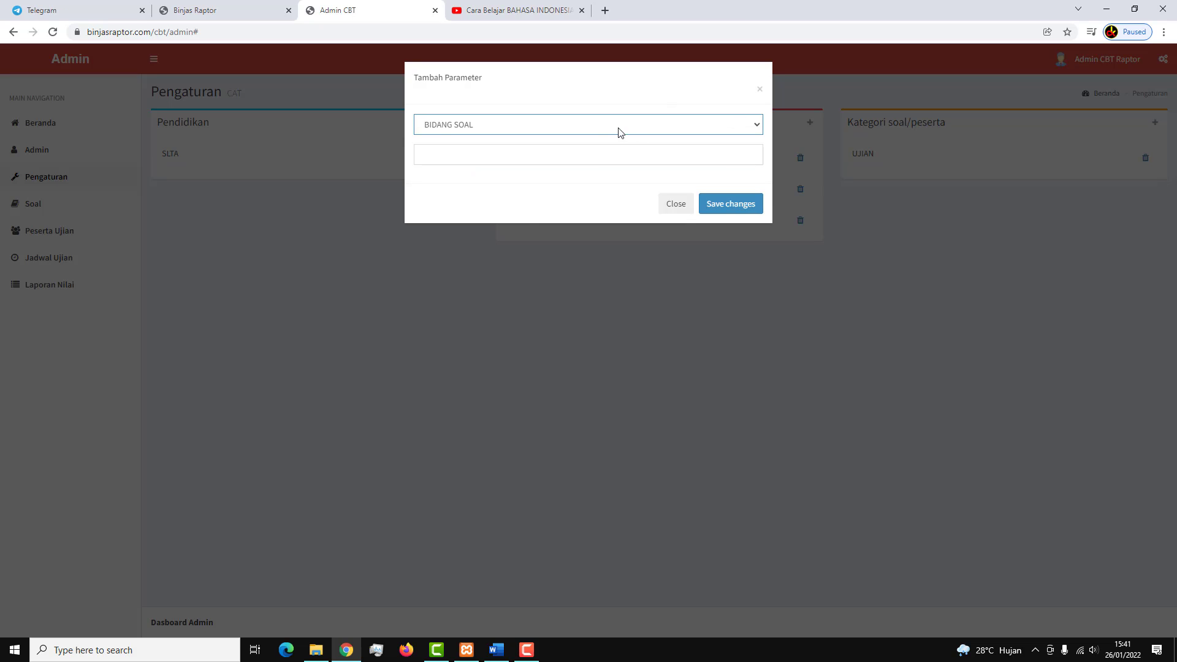
pyautogui.click(591, 154)
pyautogui.write('Ba')
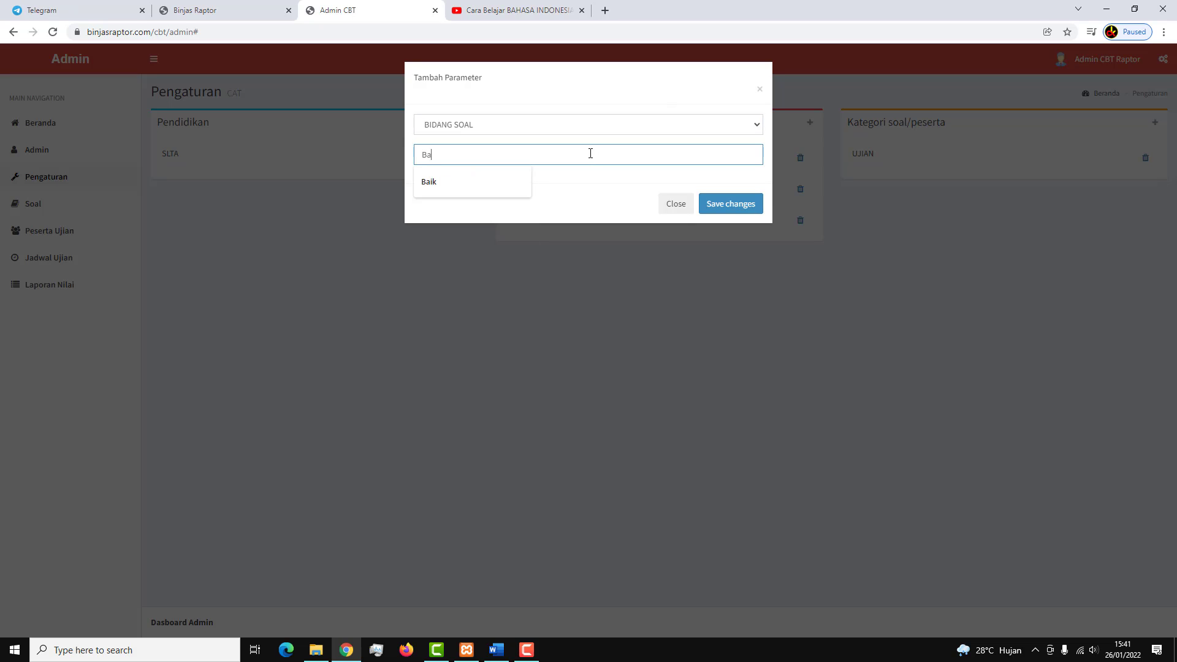
pyautogui.write('hasa Indonesia')
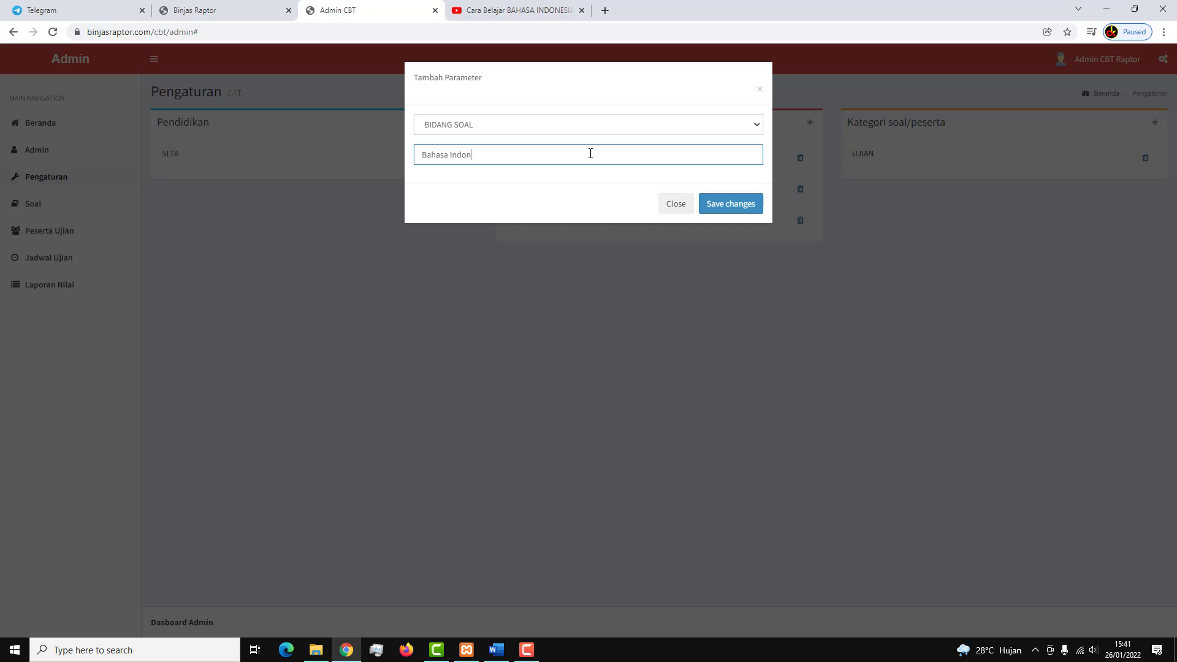
pyautogui.click(727, 205)
pyautogui.click(658, 101)
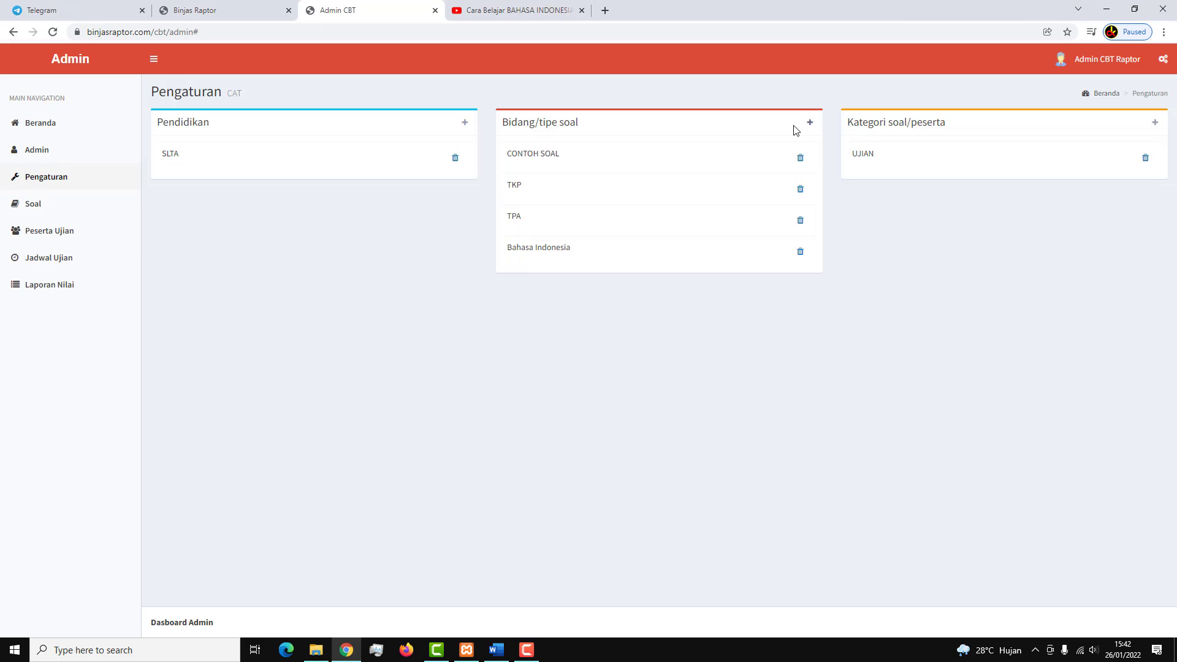
# Start a new question in the Soal list with category UJIAN, level SLTA and type CONTOH SOAL.
pyautogui.click(66, 211)
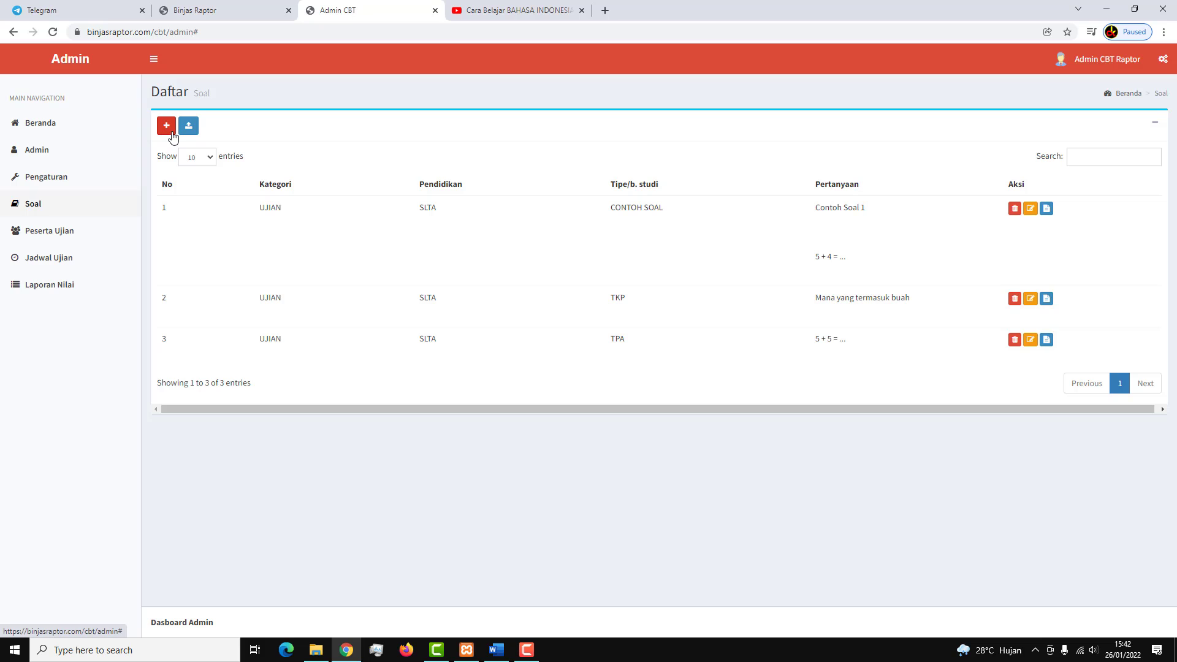
pyautogui.click(166, 126)
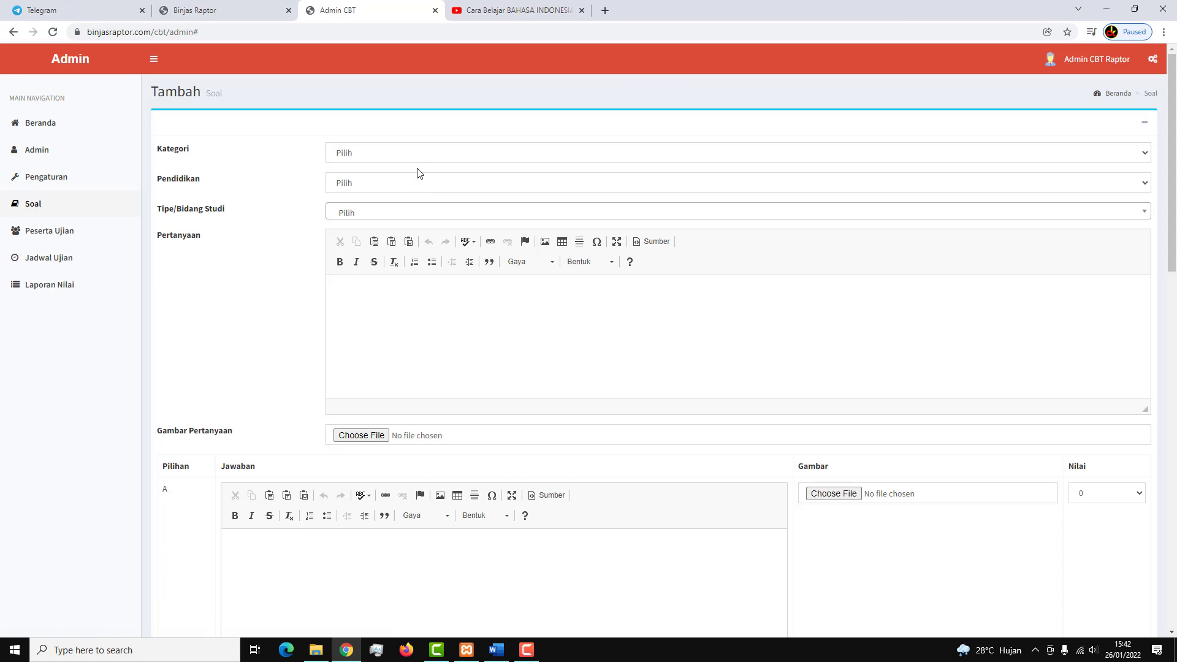
pyautogui.click(420, 161)
pyautogui.click(398, 178)
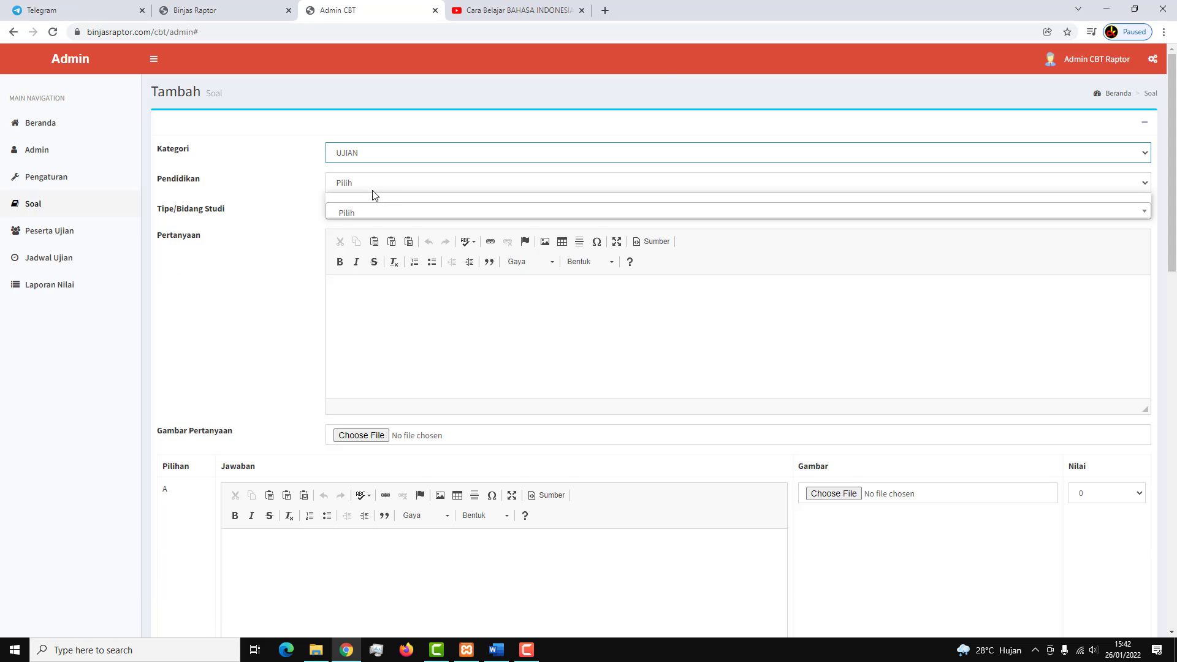
pyautogui.click(370, 187)
pyautogui.click(371, 211)
pyautogui.click(366, 215)
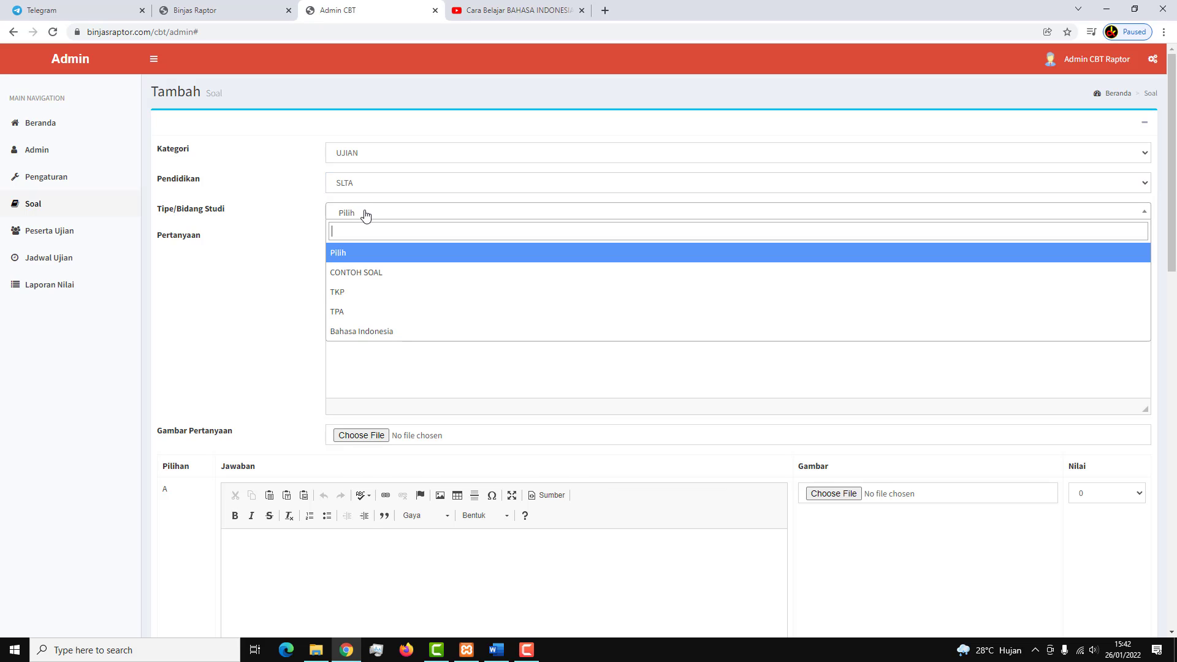
pyautogui.click(370, 279)
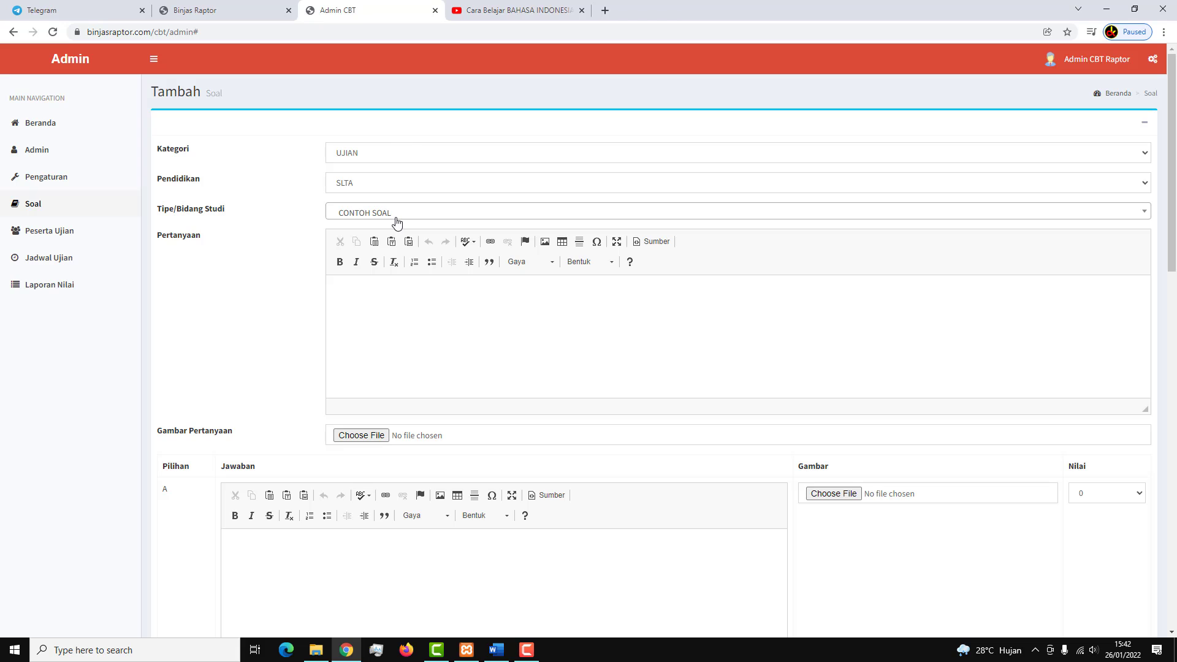
# Enter '1 + 1 = ..' as the question text.
pyautogui.click(399, 325)
pyautogui.write('1 + 1 = ...')
pyautogui.scroll(-3, 391, 328)
pyautogui.click(331, 384)
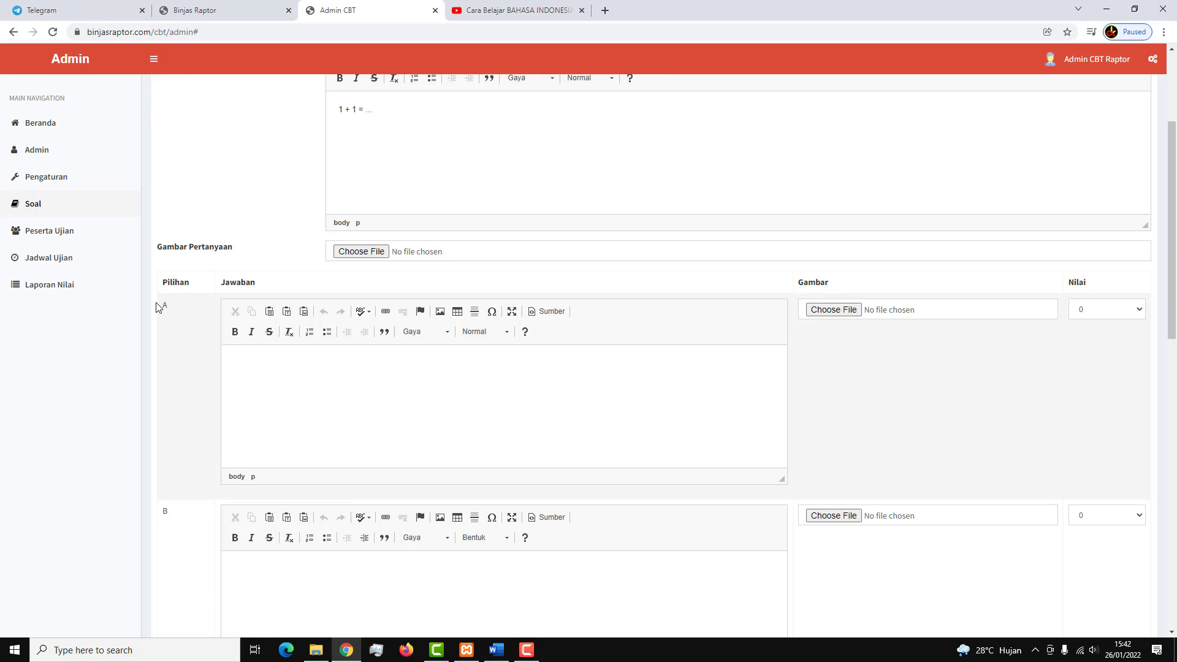
pyautogui.scroll(-1, 303, 360)
pyautogui.scroll(2, 337, 352)
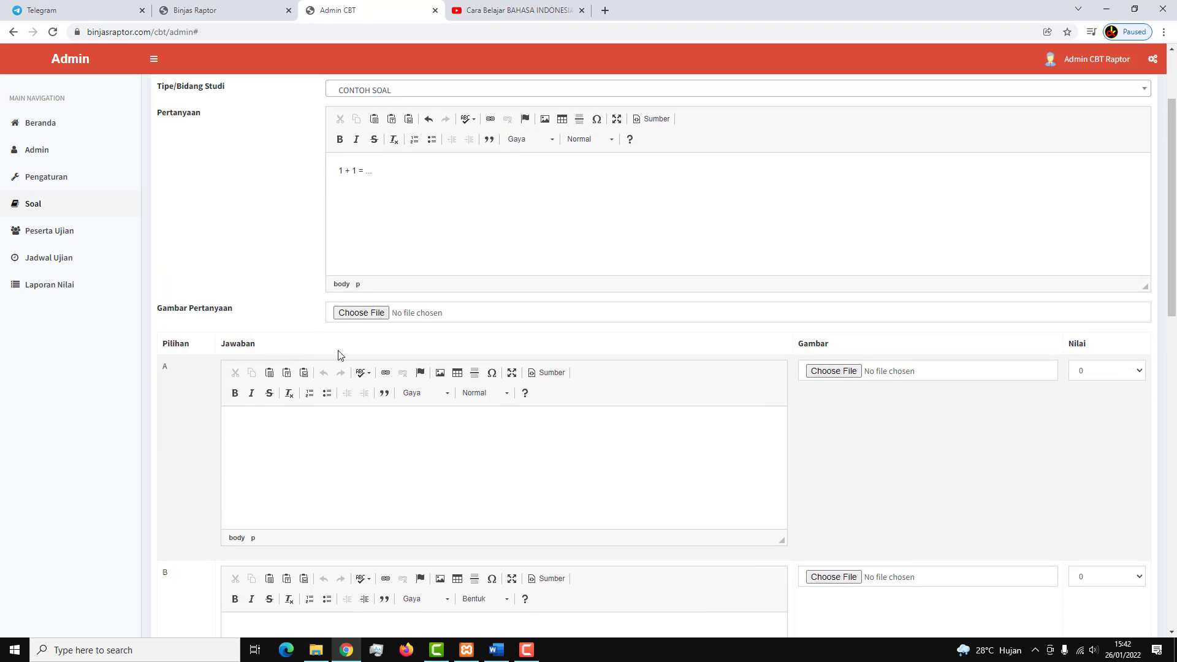
pyautogui.click(349, 266)
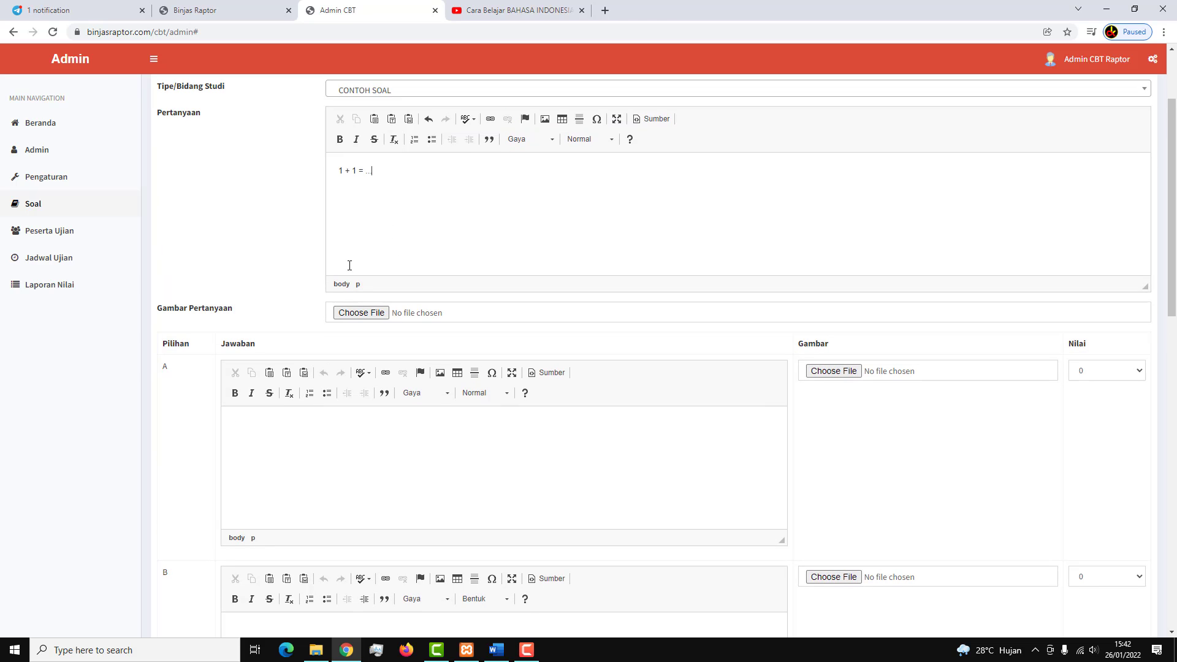
# Dismiss the image file picker without attaching an image.
pyautogui.click(362, 313)
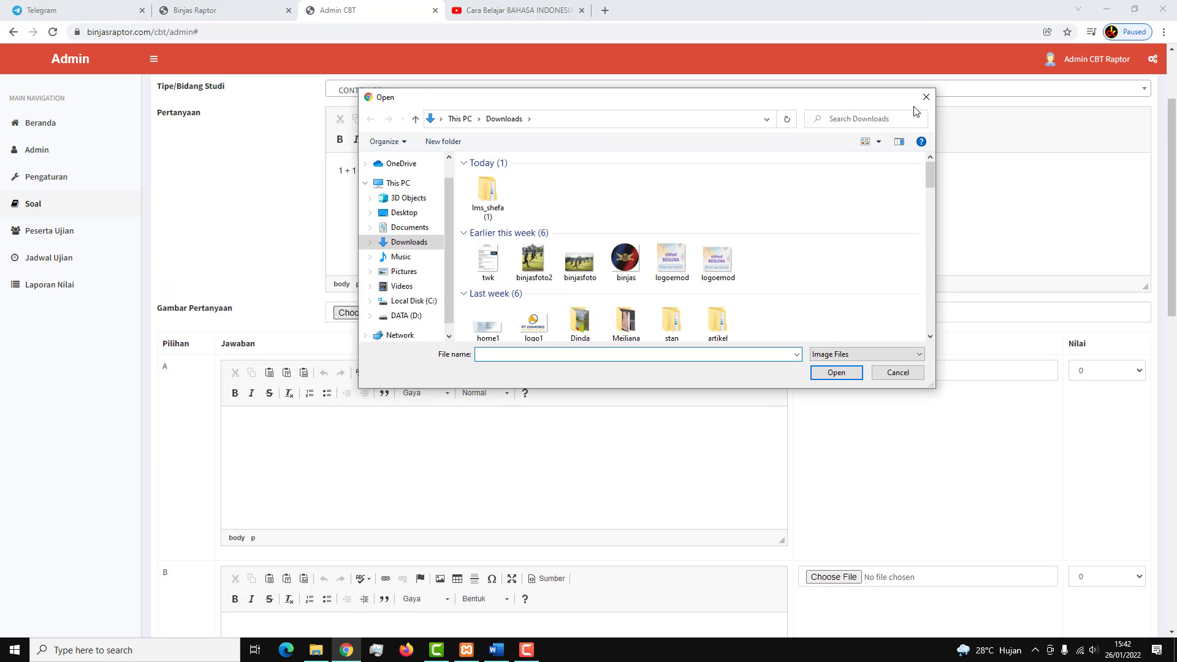
pyautogui.scroll(-2, 425, 354)
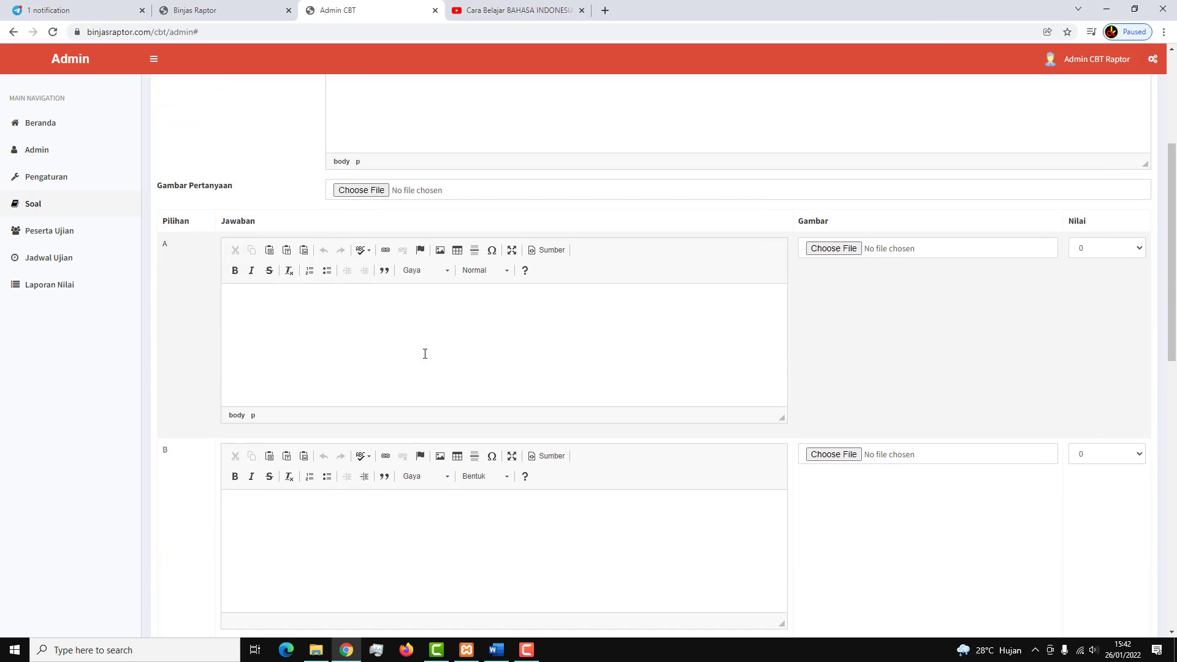
pyautogui.click(855, 246)
pyautogui.click(926, 97)
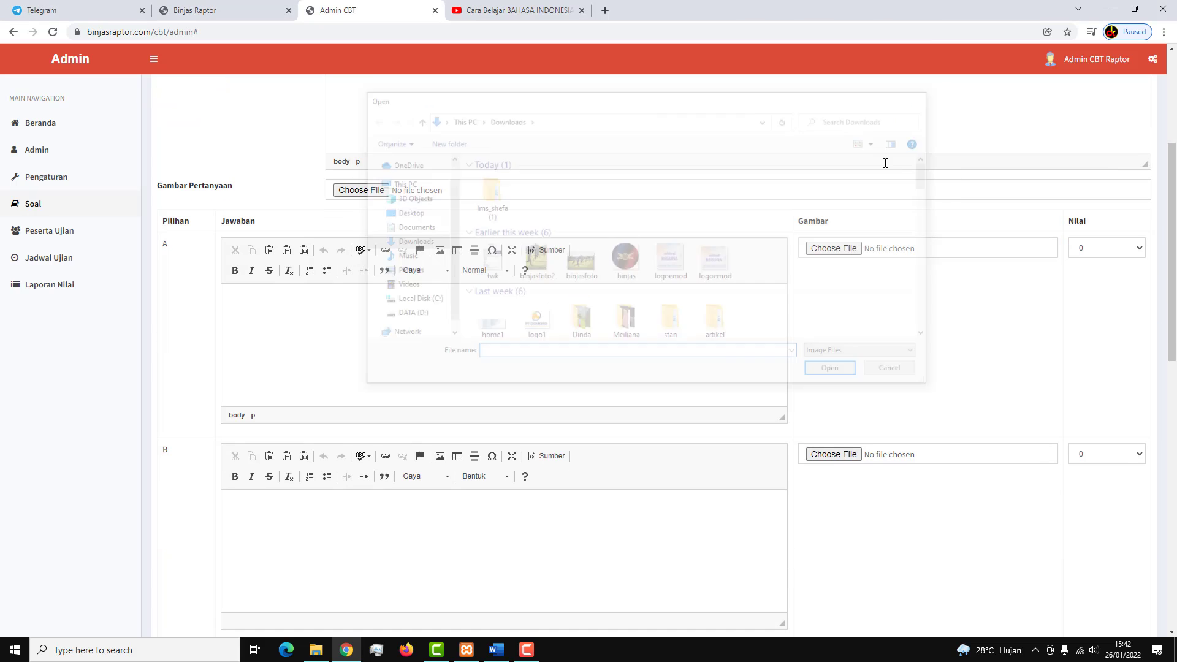
pyautogui.scroll(-2, 501, 350)
pyautogui.scroll(2, 380, 292)
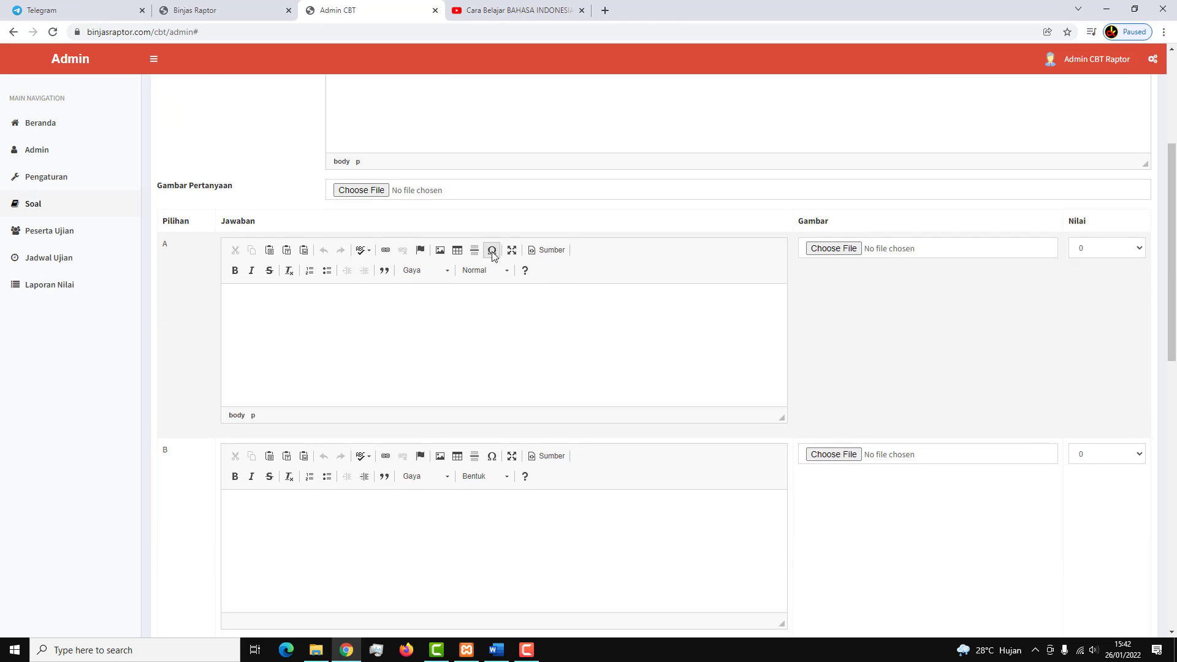
# Fill answer choices A to E with 2, 3, 4, 5 and 6.
pyautogui.click(347, 297)
pyautogui.scroll(-2, 347, 353)
pyautogui.scroll(4, 341, 343)
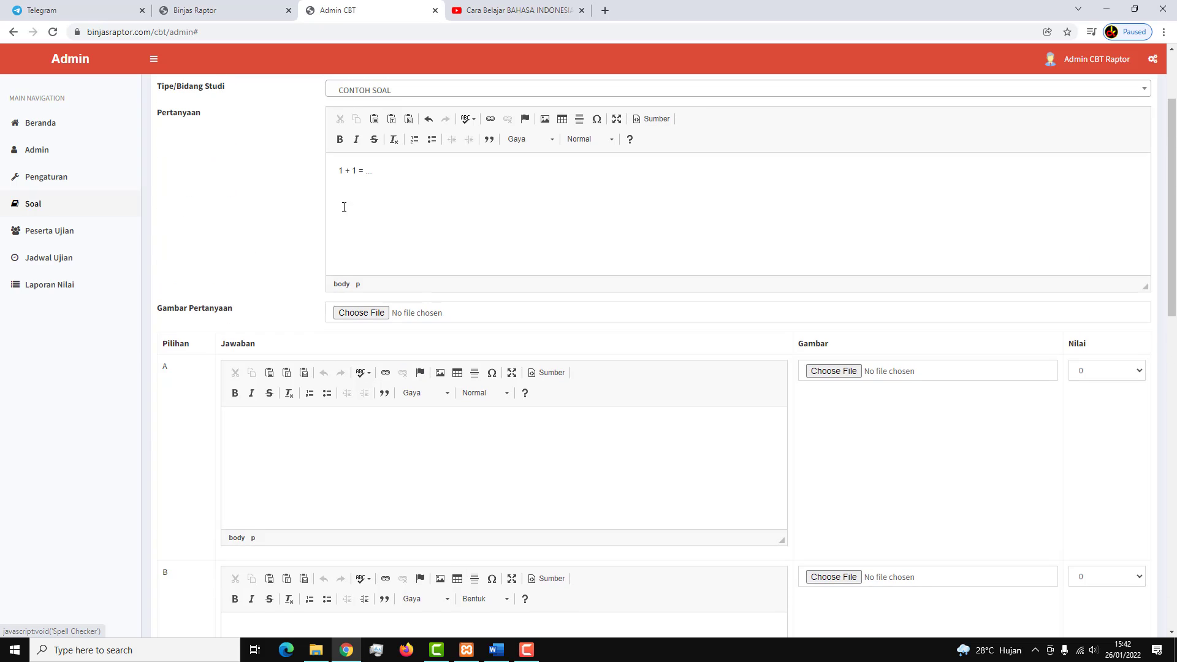
pyautogui.scroll(-2, 334, 366)
pyautogui.scroll(-1, 295, 360)
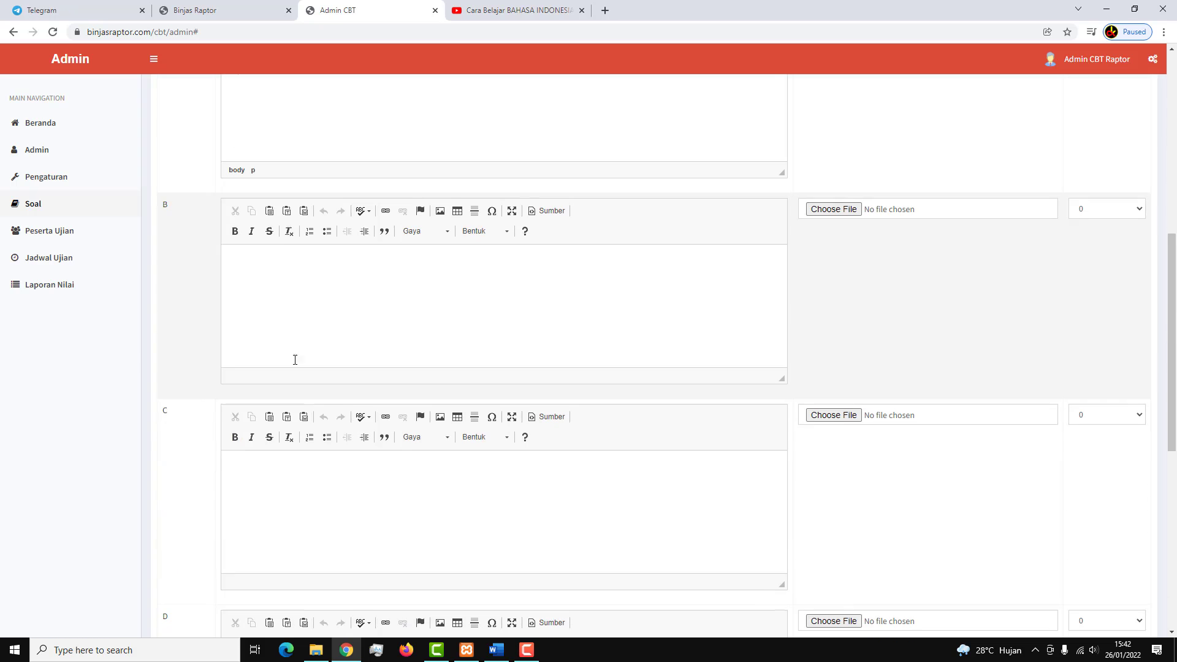
pyautogui.scroll(-7, 300, 313)
pyautogui.click(305, 298)
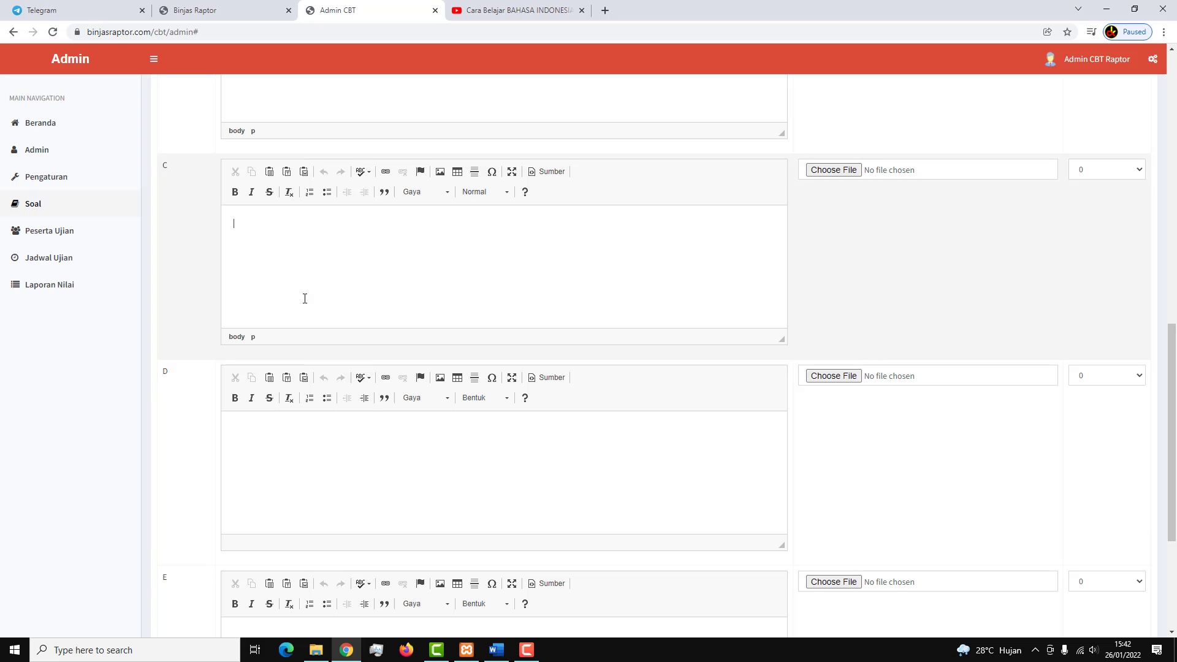
pyautogui.write('4')
pyautogui.scroll(-2, 297, 352)
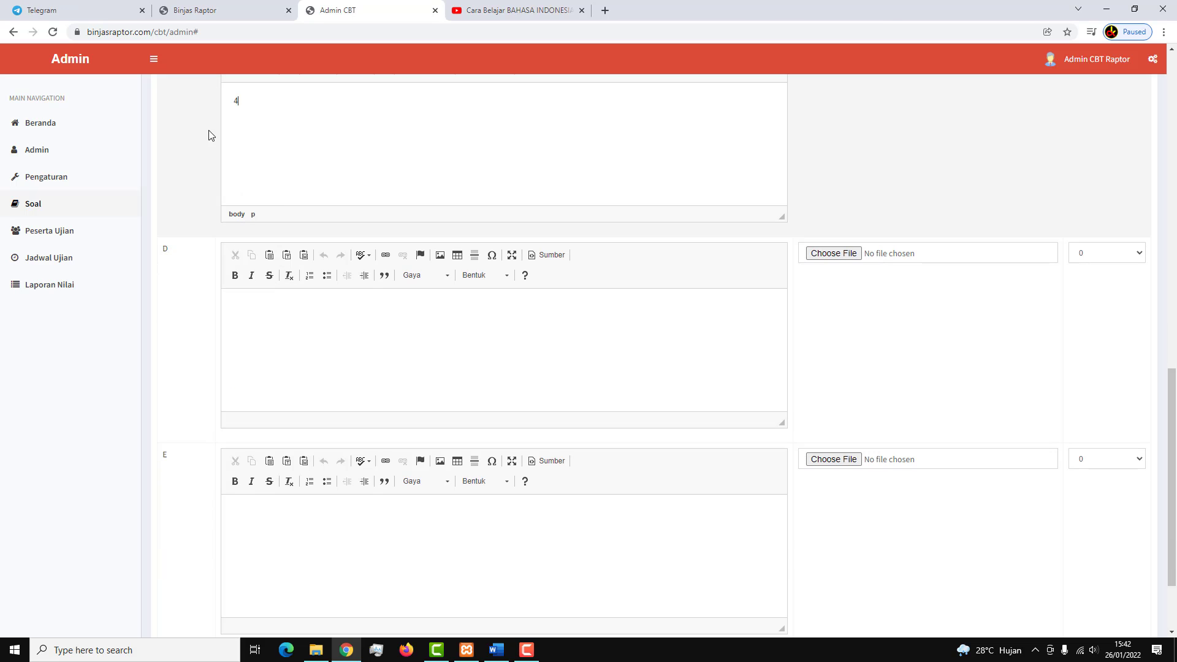
pyautogui.click(276, 329)
pyautogui.write('5')
pyautogui.click(289, 509)
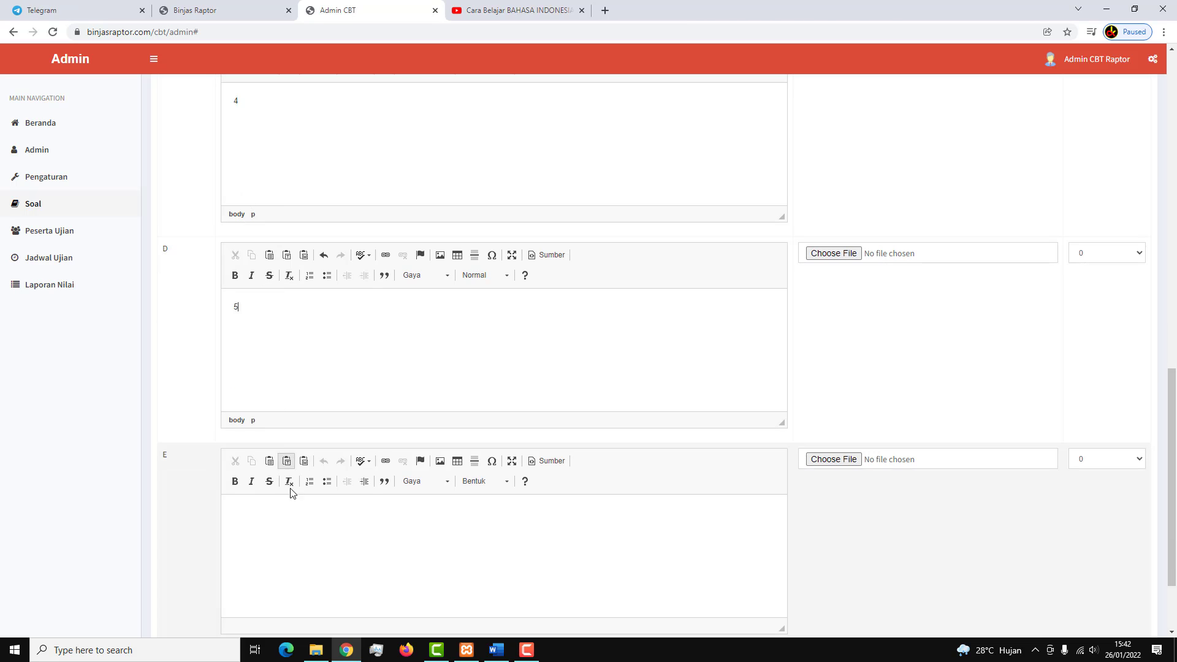
pyautogui.write('6')
# Scroll down the question form to reach the Simpan button.
pyautogui.scroll(-1, 368, 512)
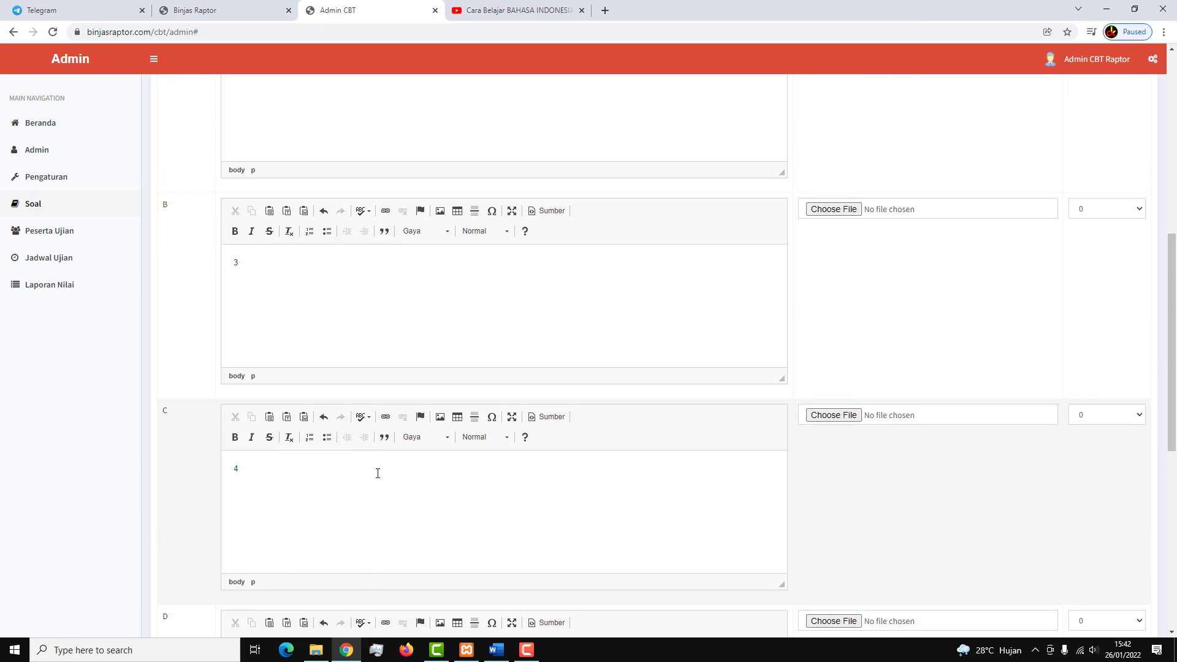
pyautogui.scroll(10, 284, 306)
pyautogui.scroll(3, 250, 264)
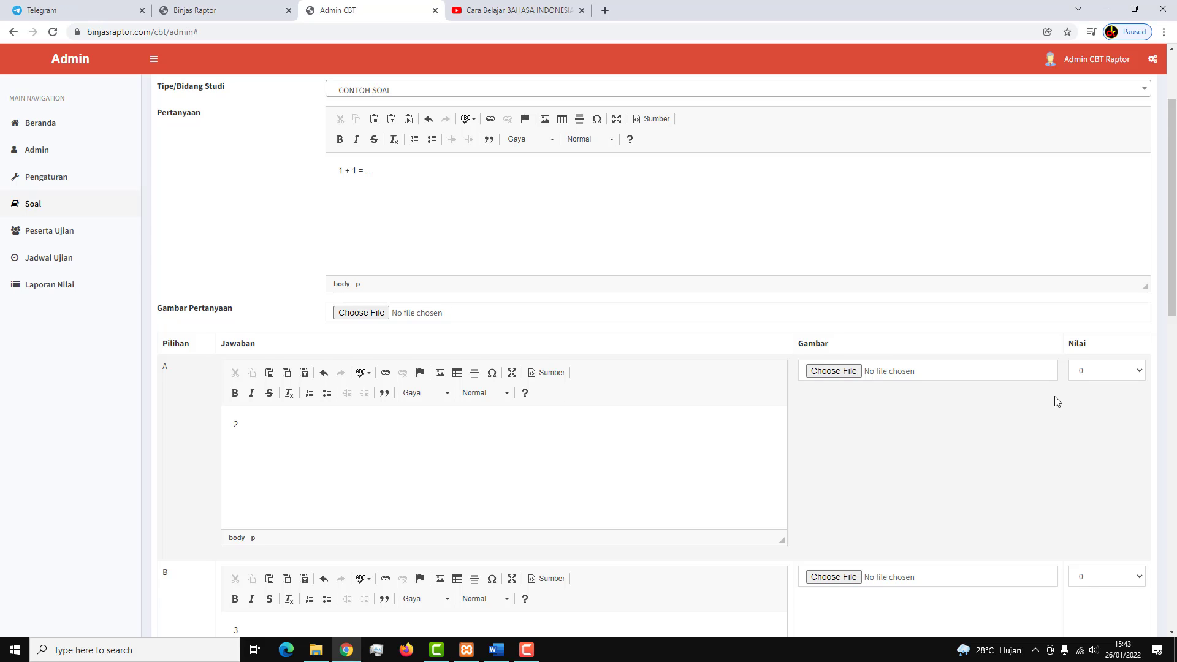
pyautogui.scroll(-2, 1053, 402)
pyautogui.scroll(-4, 1054, 402)
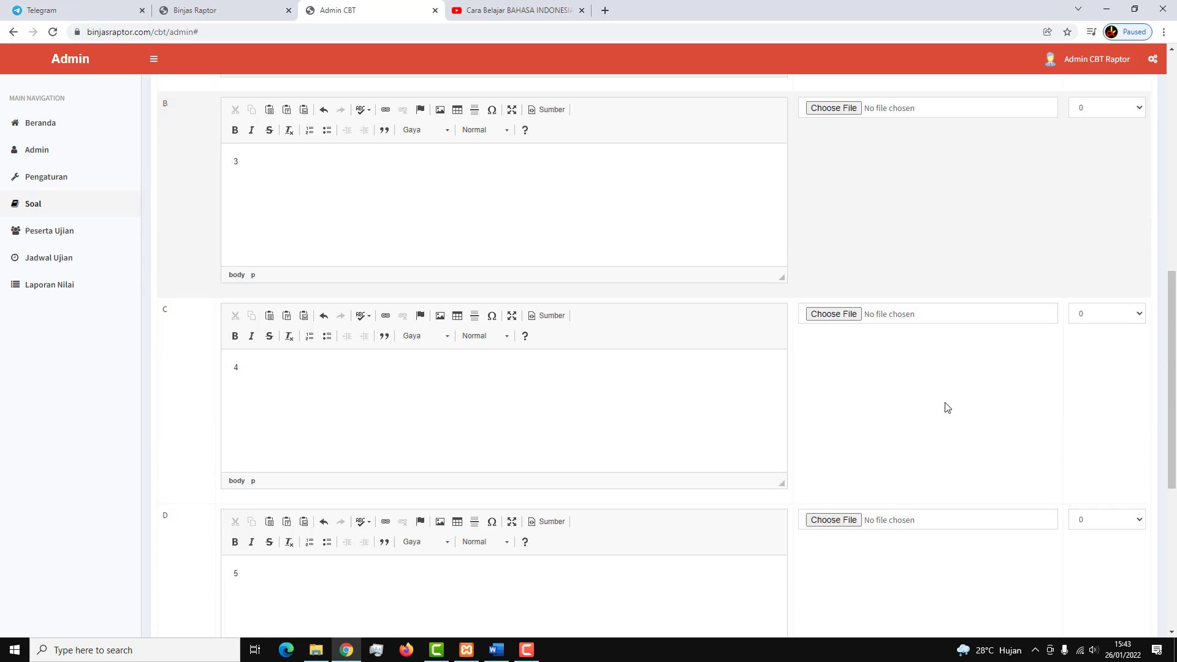
pyautogui.scroll(5, 1106, 318)
pyautogui.scroll(-12, 1035, 476)
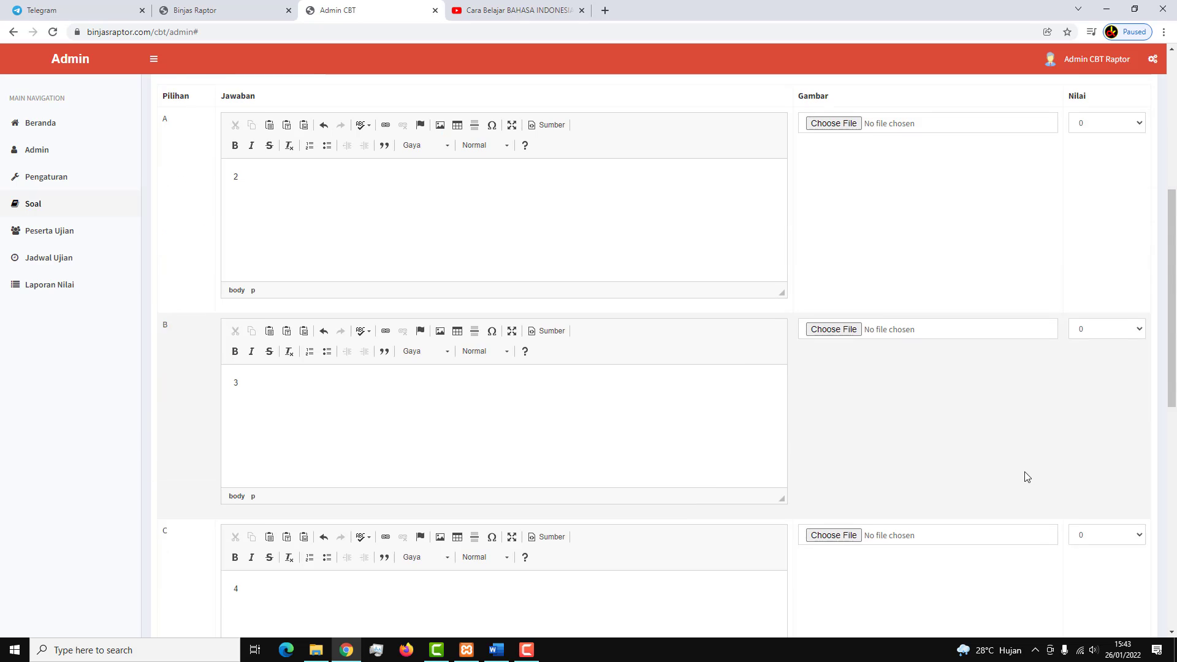
pyautogui.scroll(-2, 1022, 476)
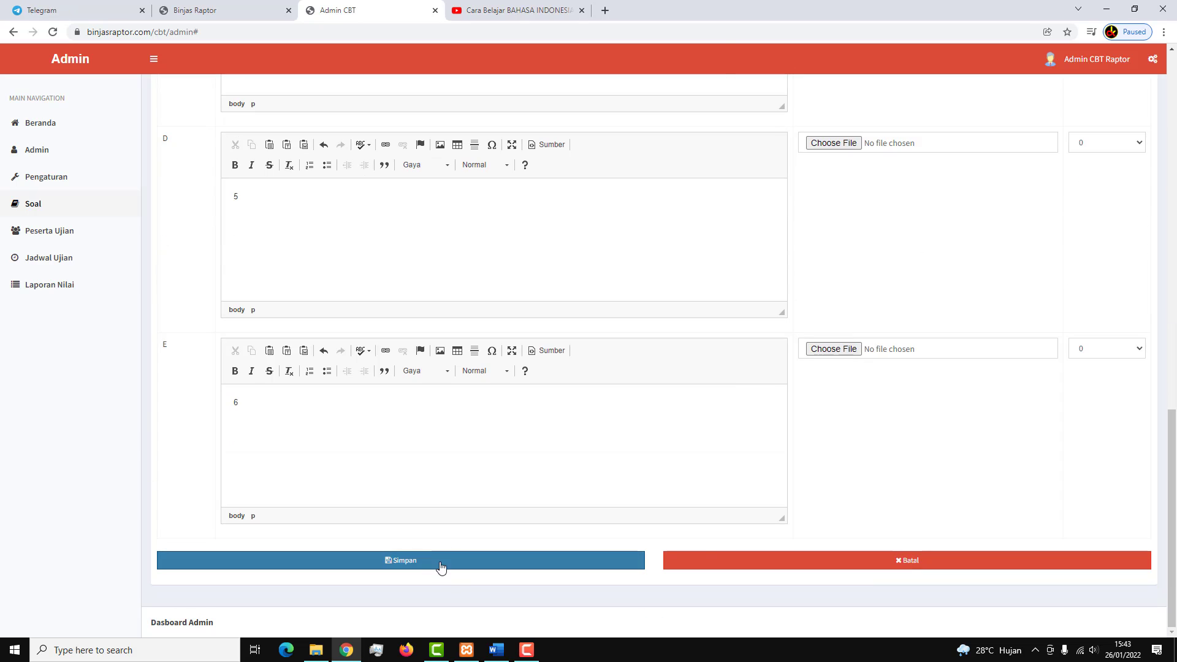
# Save the '1 + 1 = ...' question as the fourth Soal entry and begin another question.
pyautogui.click(460, 558)
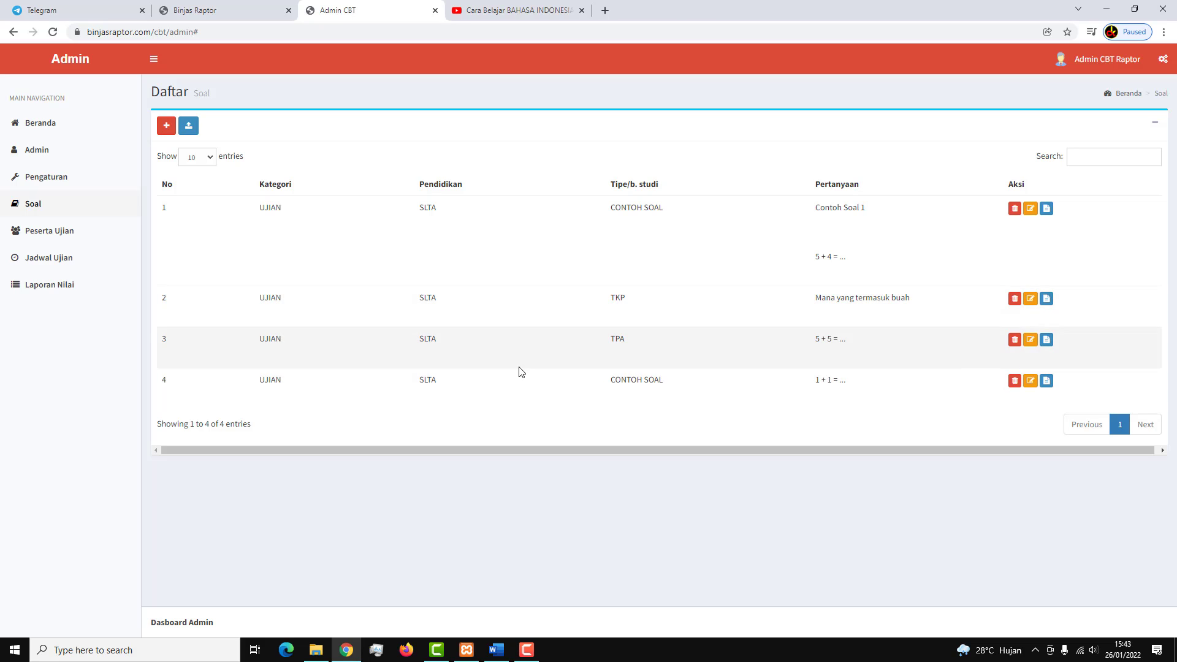
pyautogui.click(163, 132)
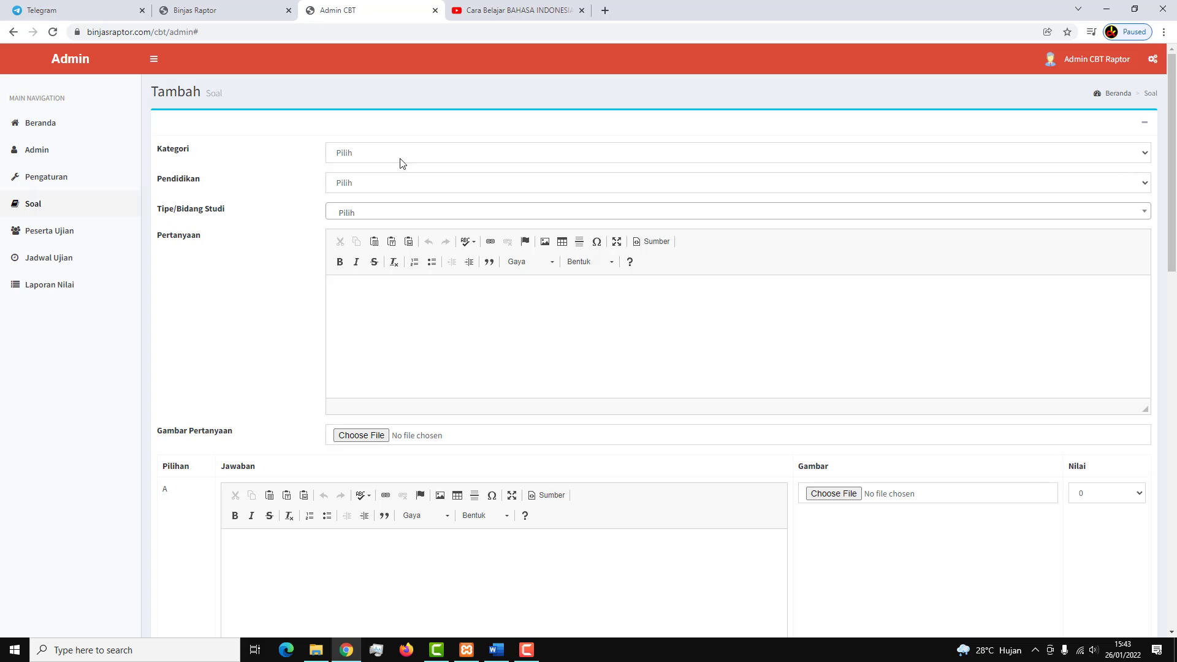
# Set the new question's category to UJIAN, level SLTA and subject type TPA.
pyautogui.click(401, 162)
pyautogui.click(386, 182)
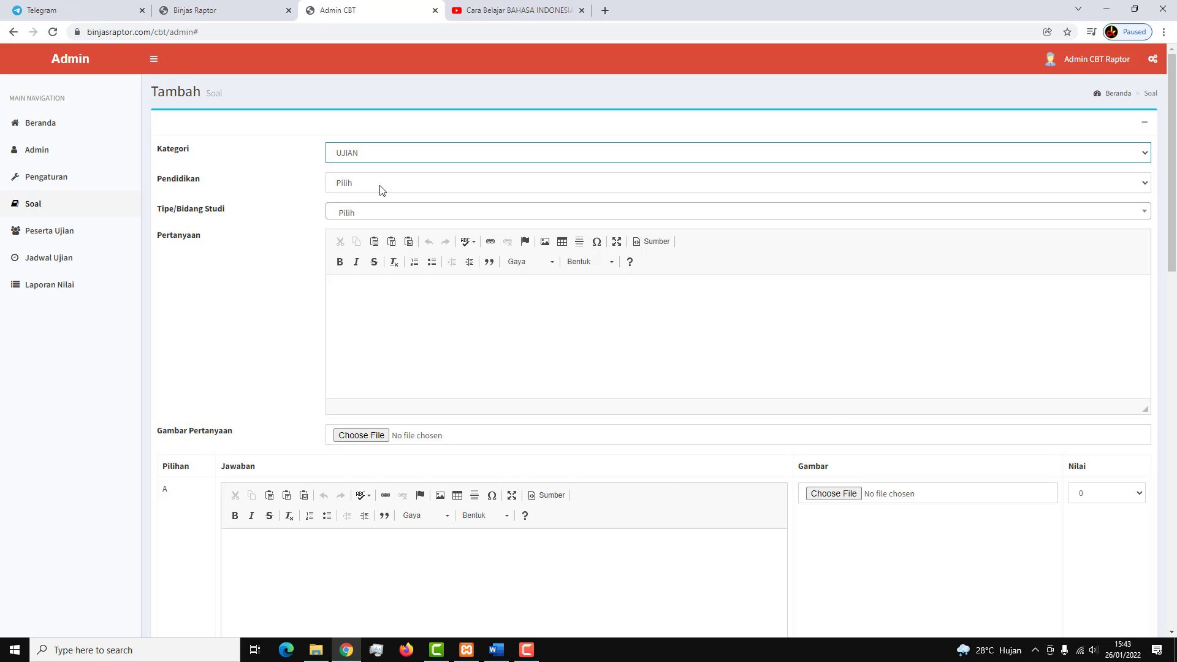
pyautogui.click(380, 187)
pyautogui.click(370, 209)
pyautogui.click(364, 212)
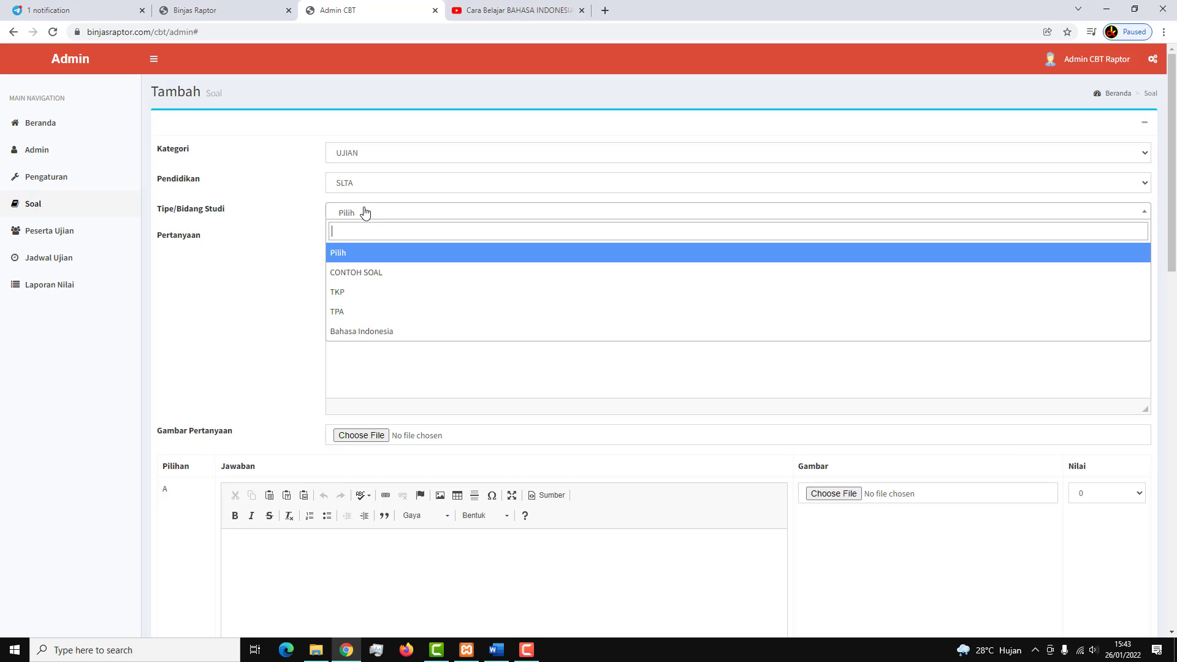
pyautogui.click(363, 293)
pyautogui.click(420, 295)
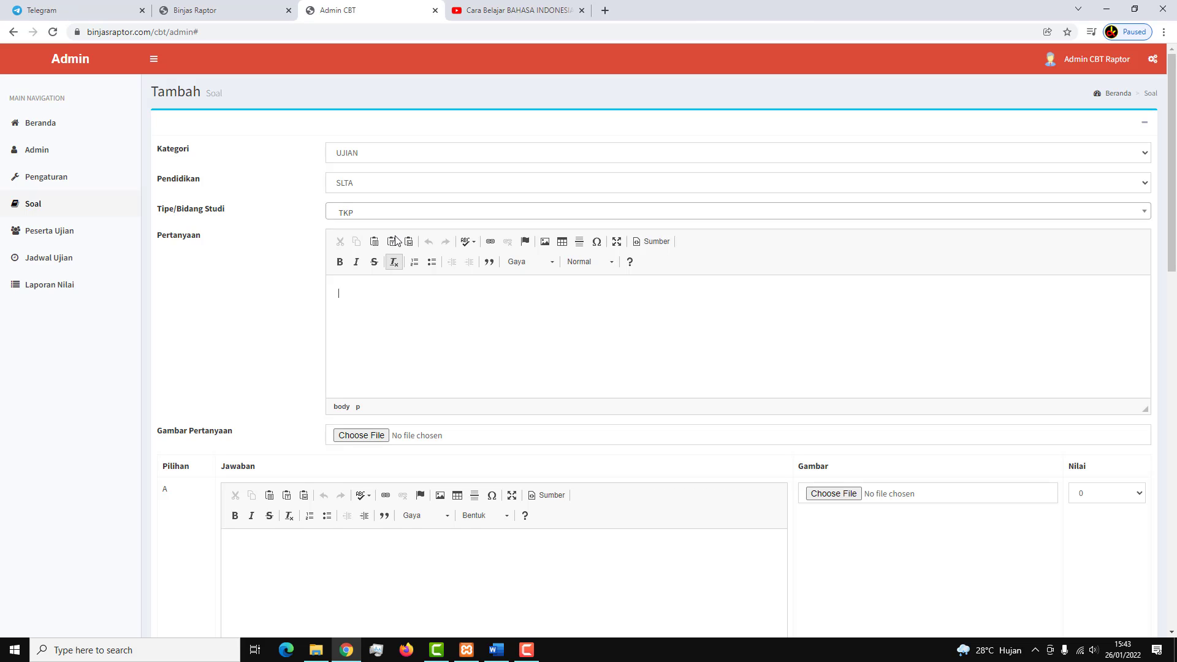
pyautogui.click(386, 213)
pyautogui.click(389, 310)
# Write '2 + 2 =' as the question text.
pyautogui.click(395, 311)
pyautogui.write('2 + 2 =')
pyautogui.scroll(-5, 395, 310)
# Enter 1, 3, 4 and 5 as answers A to D of the 2 + 2 question.
pyautogui.click(400, 296)
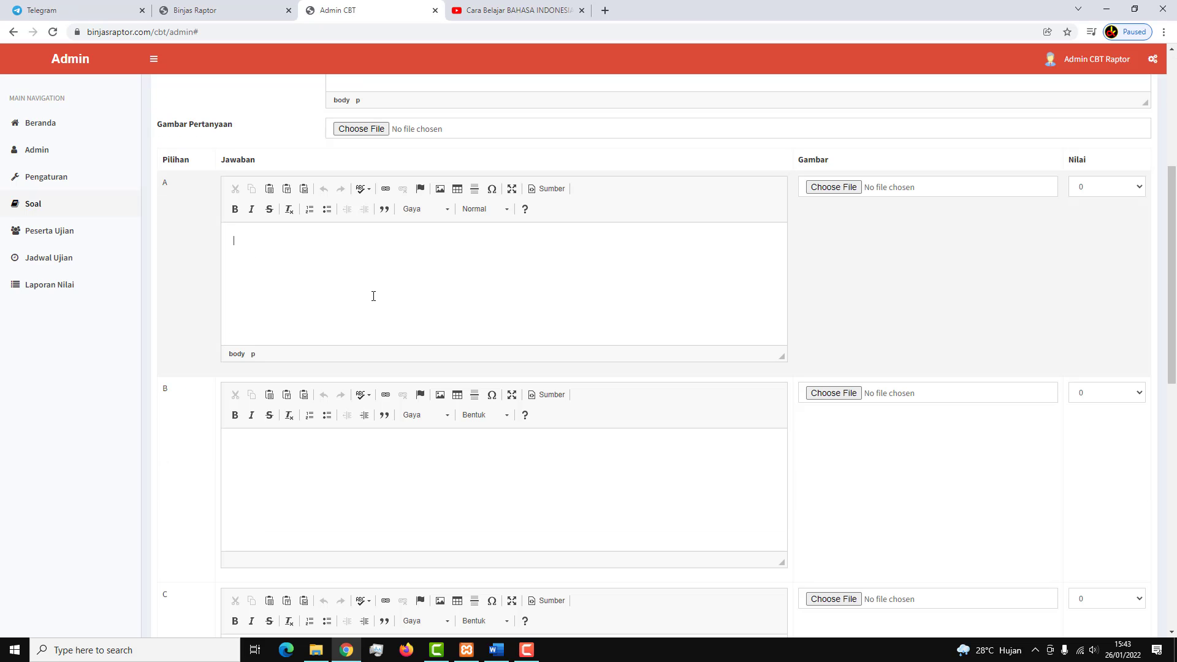
pyautogui.click(325, 465)
pyautogui.write('3')
pyautogui.scroll(-4, 326, 466)
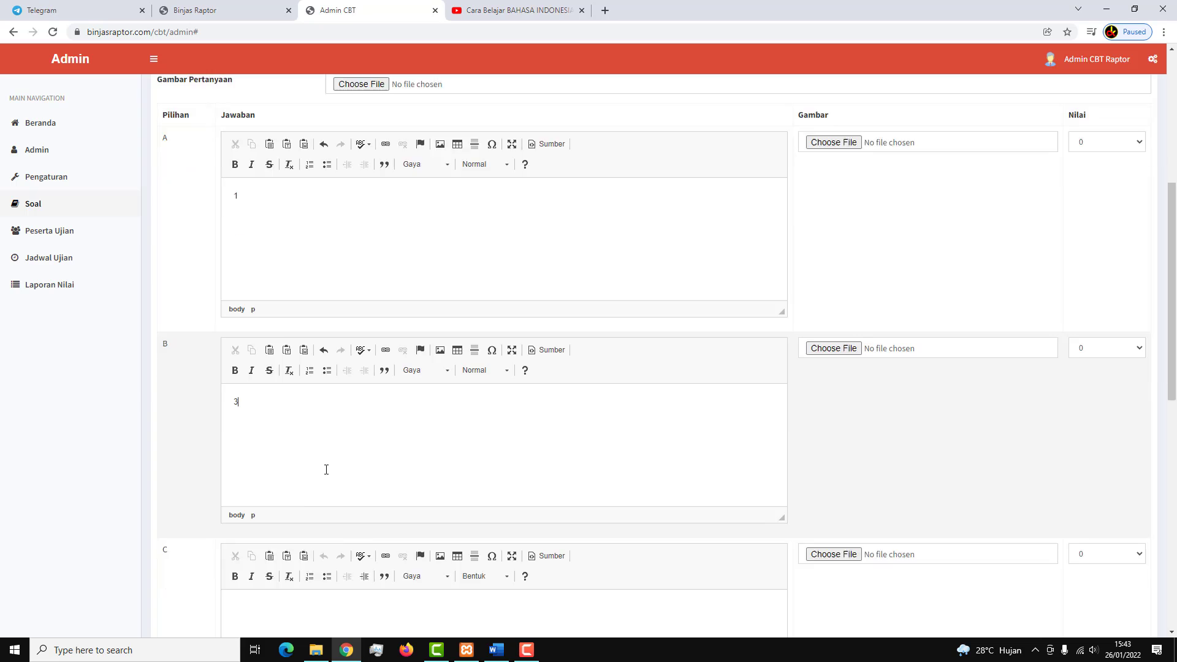
pyautogui.click(295, 450)
pyautogui.write('4')
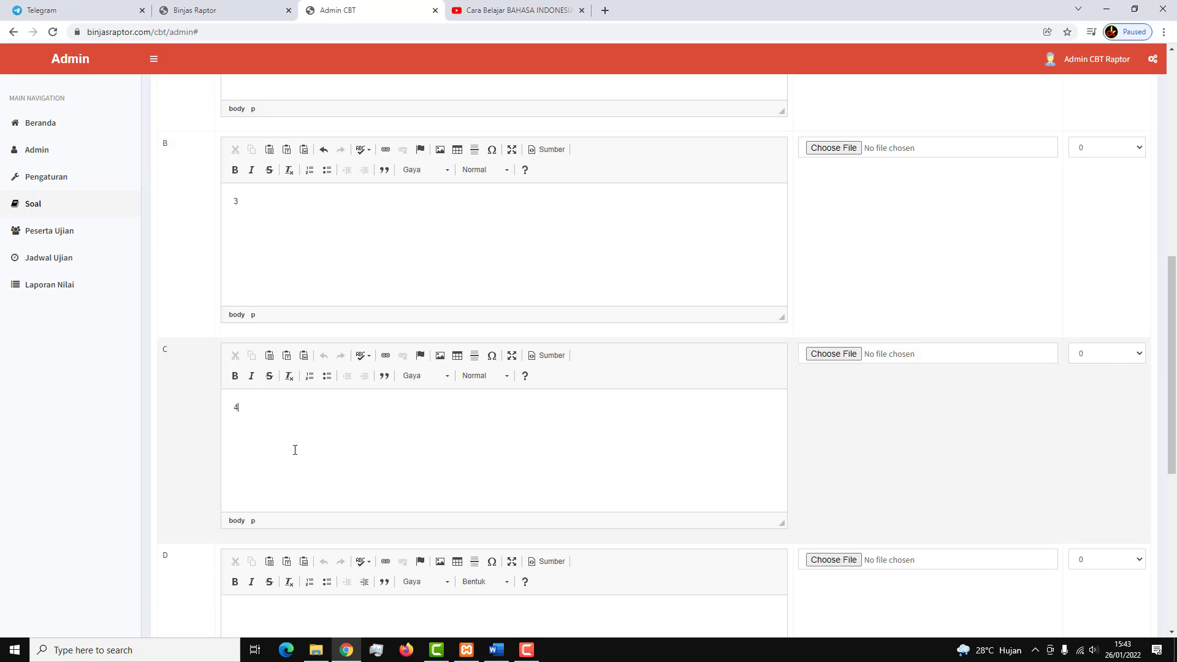
pyautogui.scroll(-4, 294, 449)
pyautogui.click(294, 431)
pyautogui.scroll(-3, 295, 434)
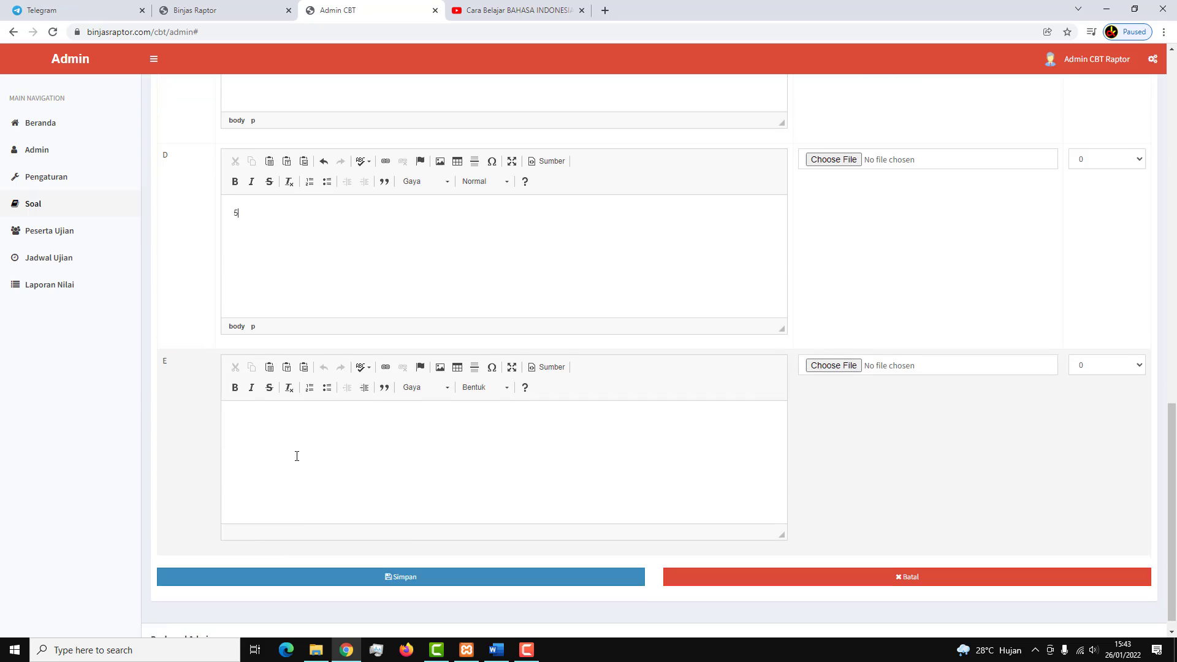
pyautogui.click(297, 456)
pyautogui.scroll(4, 255, 347)
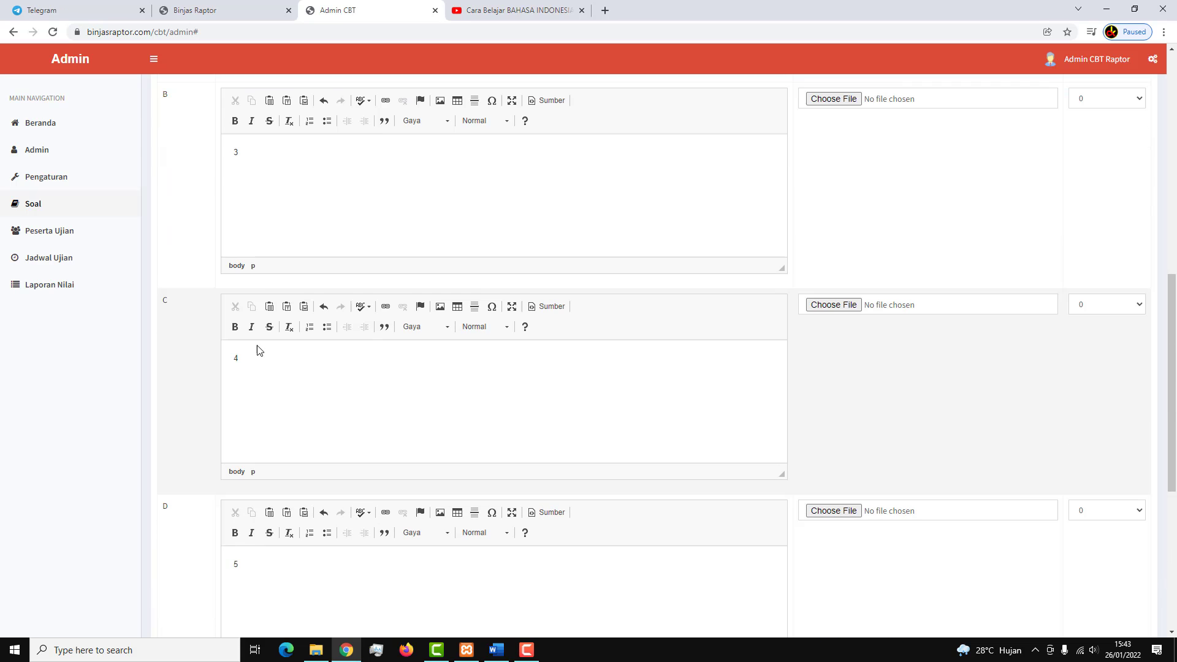
pyautogui.scroll(9, 300, 267)
pyautogui.scroll(-5, 255, 444)
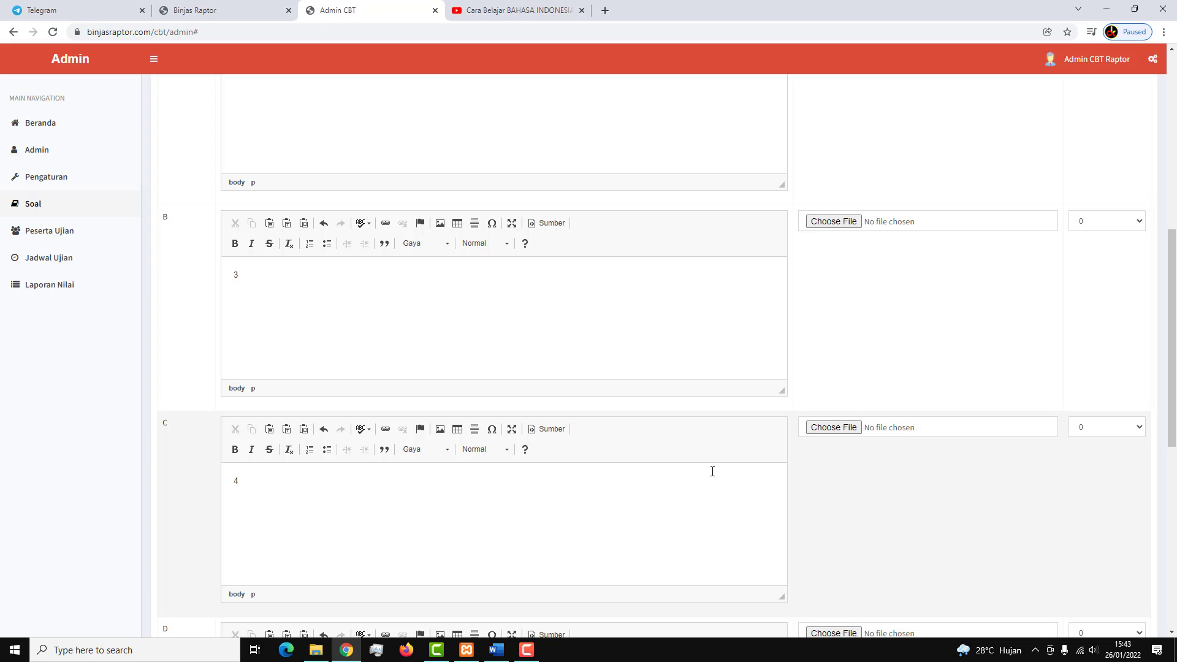
# Score answer C (4) as 1 and leave answer B's score at 0.
pyautogui.click(1130, 431)
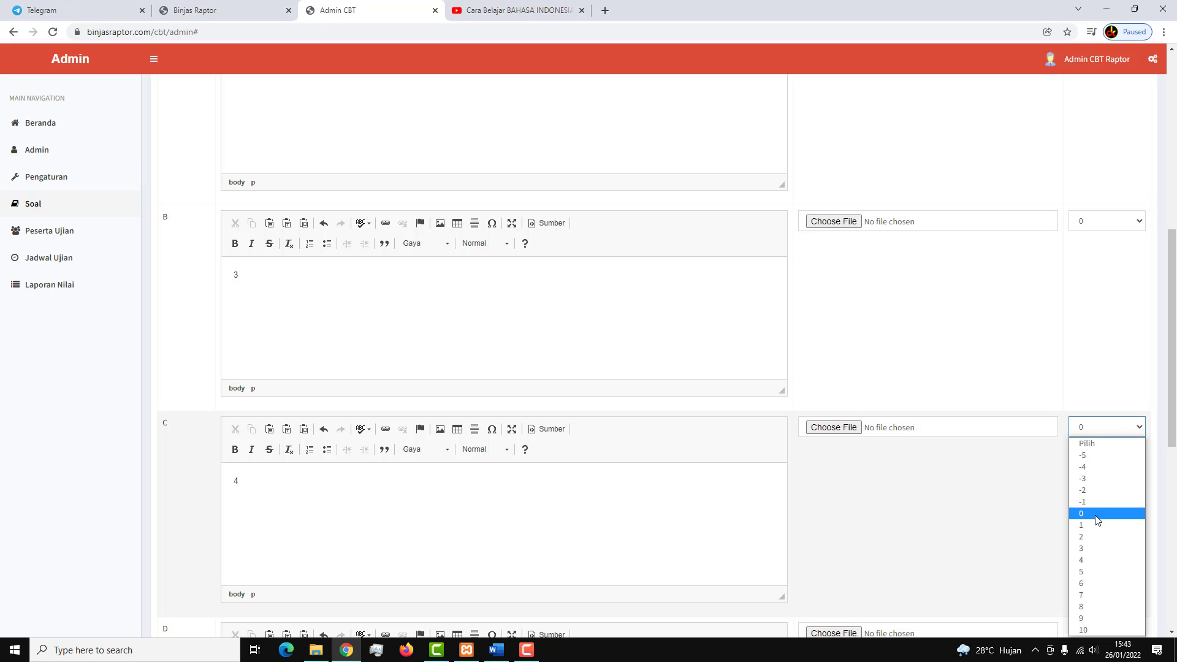
pyautogui.click(1095, 531)
pyautogui.scroll(-1, 838, 467)
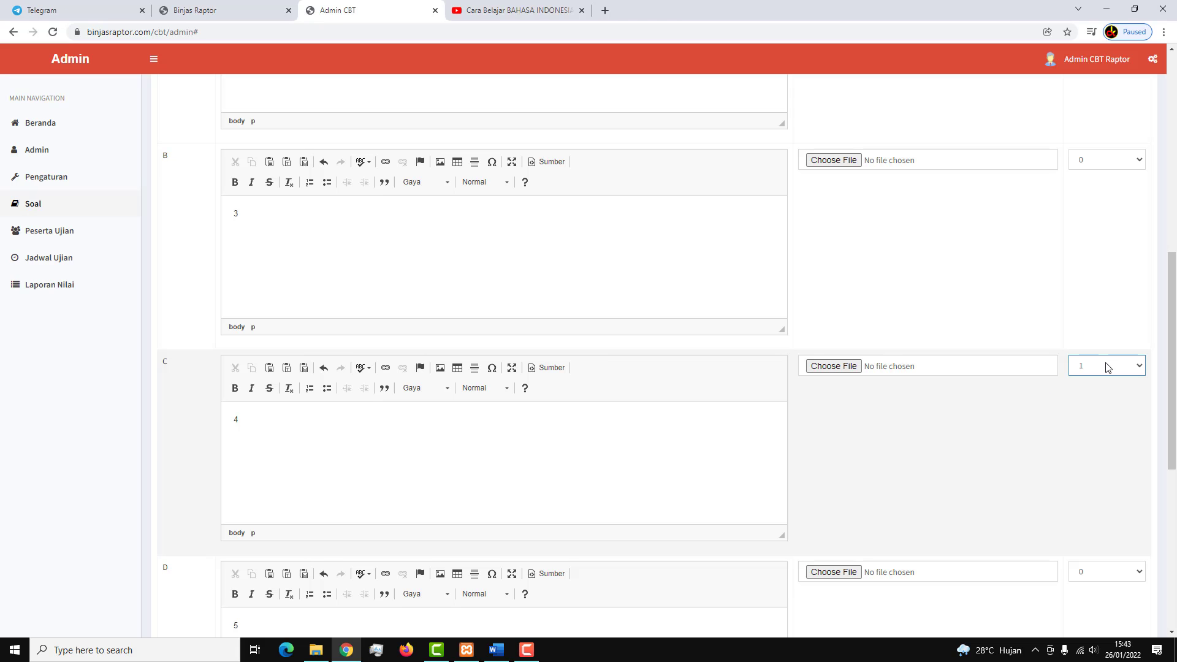
pyautogui.click(1108, 368)
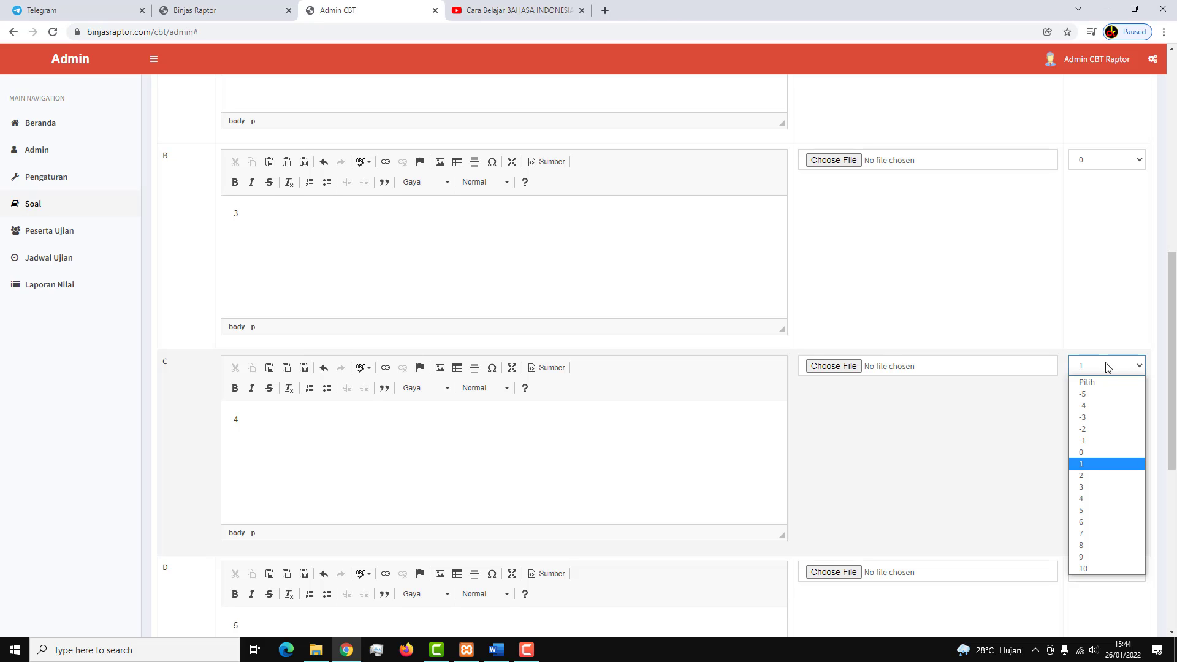
pyautogui.click(1108, 367)
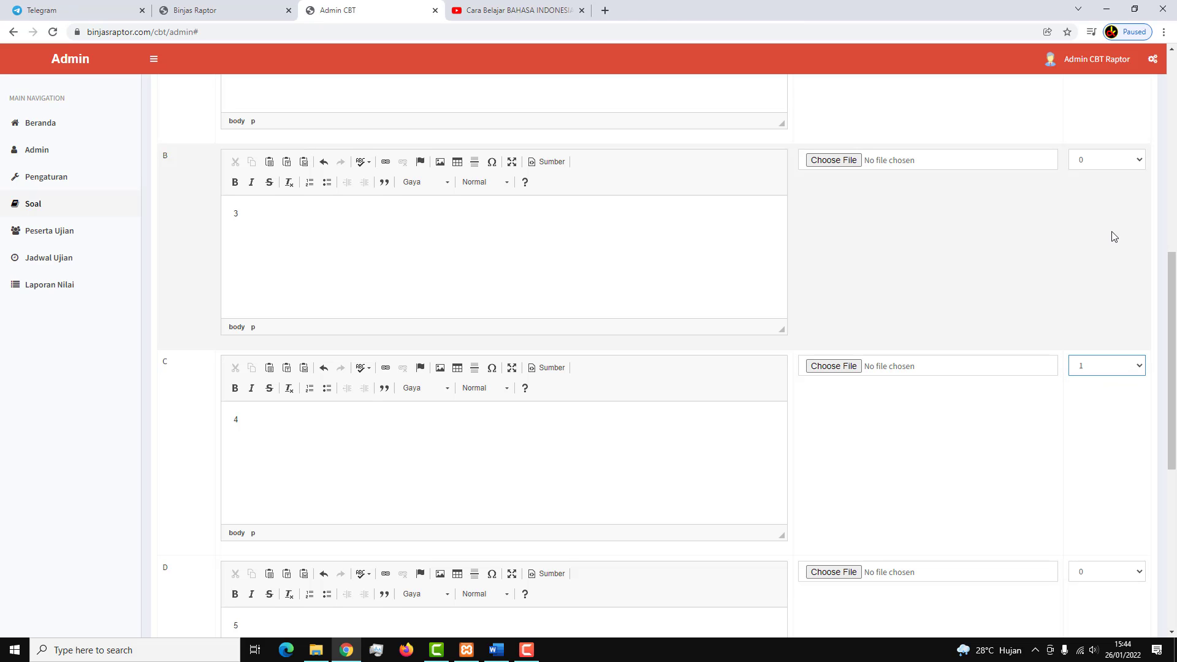
pyautogui.click(1120, 165)
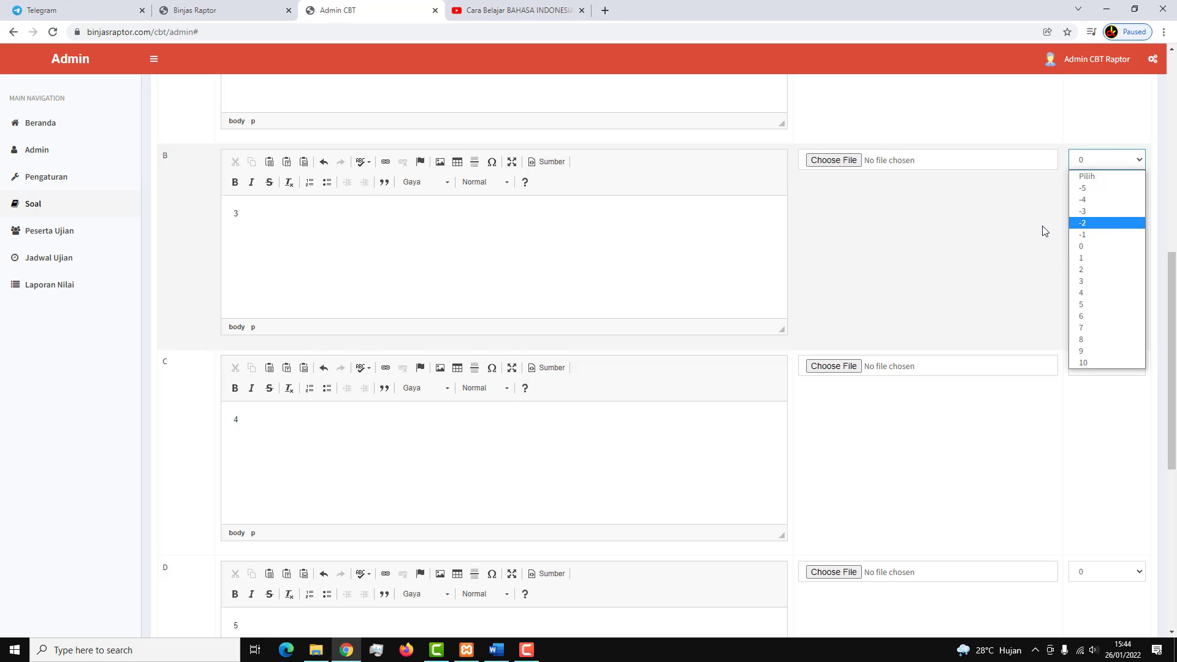
pyautogui.click(1018, 231)
pyautogui.click(1017, 231)
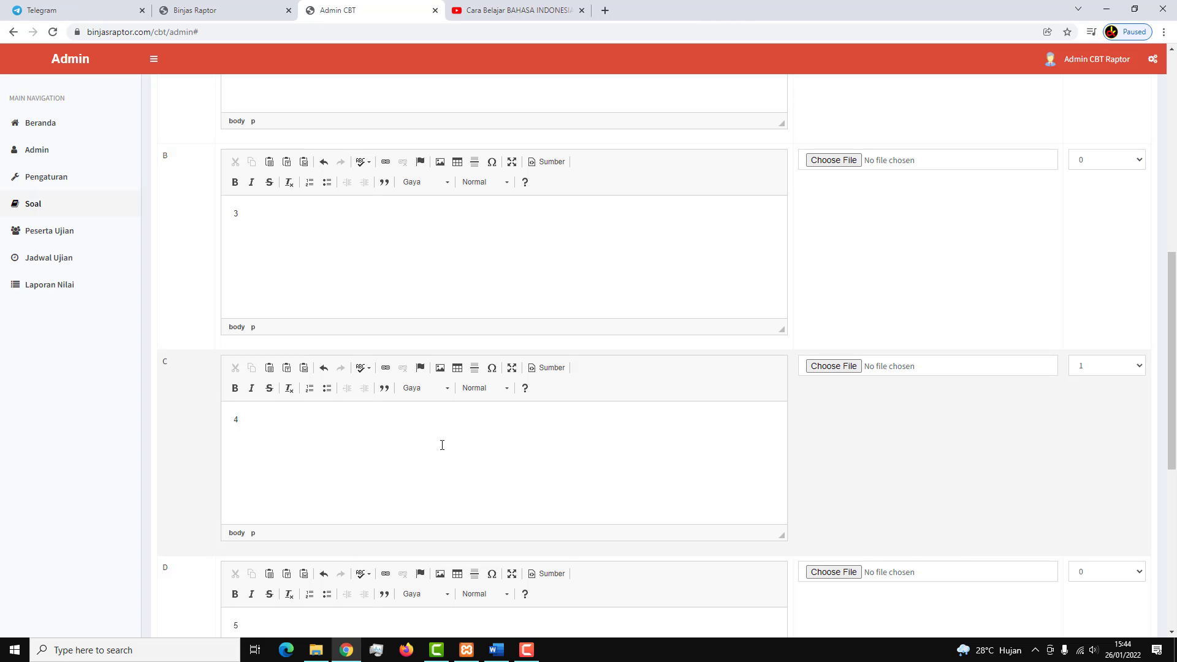
pyautogui.scroll(-1, 198, 386)
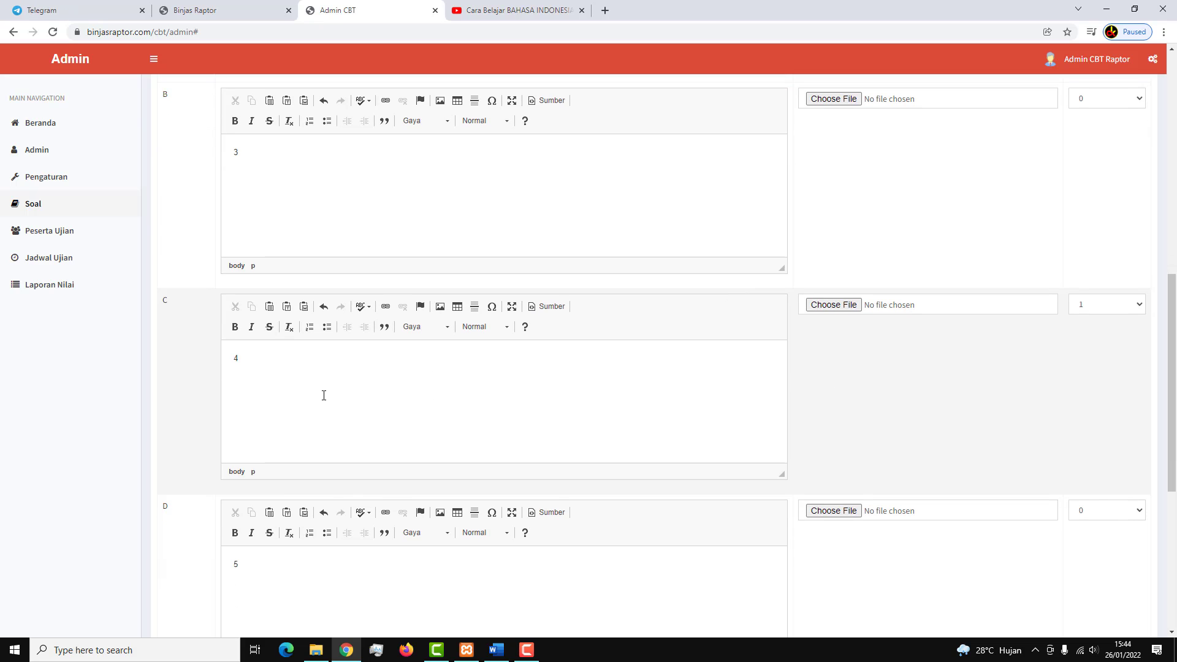
pyautogui.scroll(-5, 325, 397)
pyautogui.scroll(-2, 331, 407)
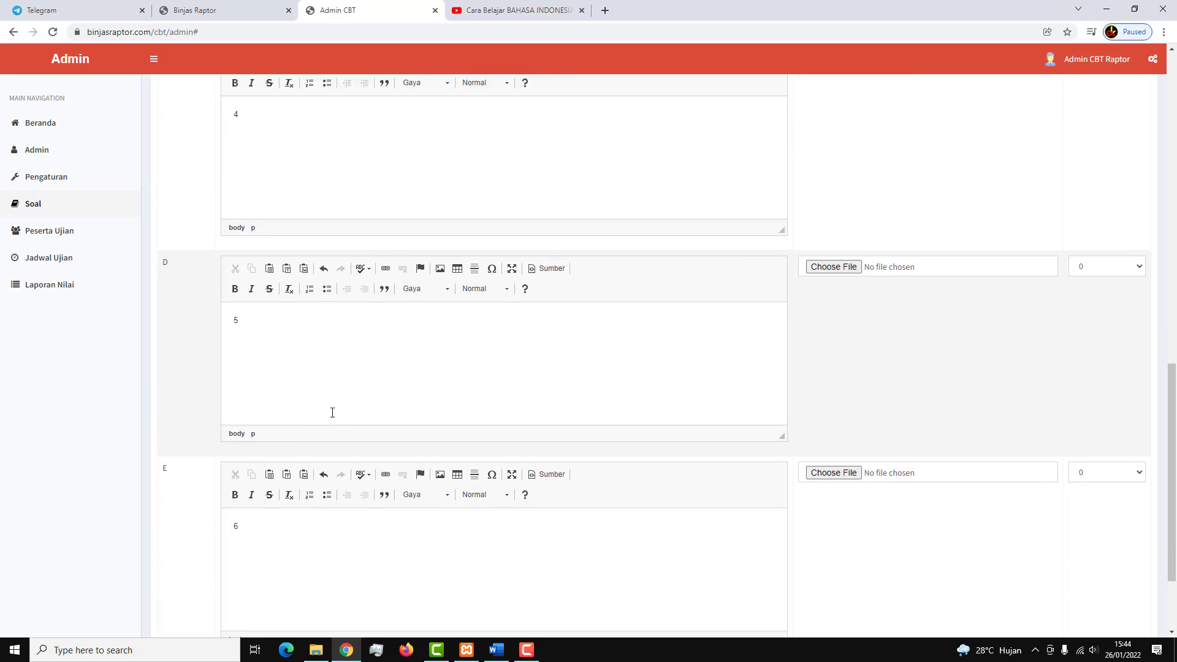
# Save the 2 + 2 question, then start a new UJIAN, SLTA, TKP question.
pyautogui.click(399, 560)
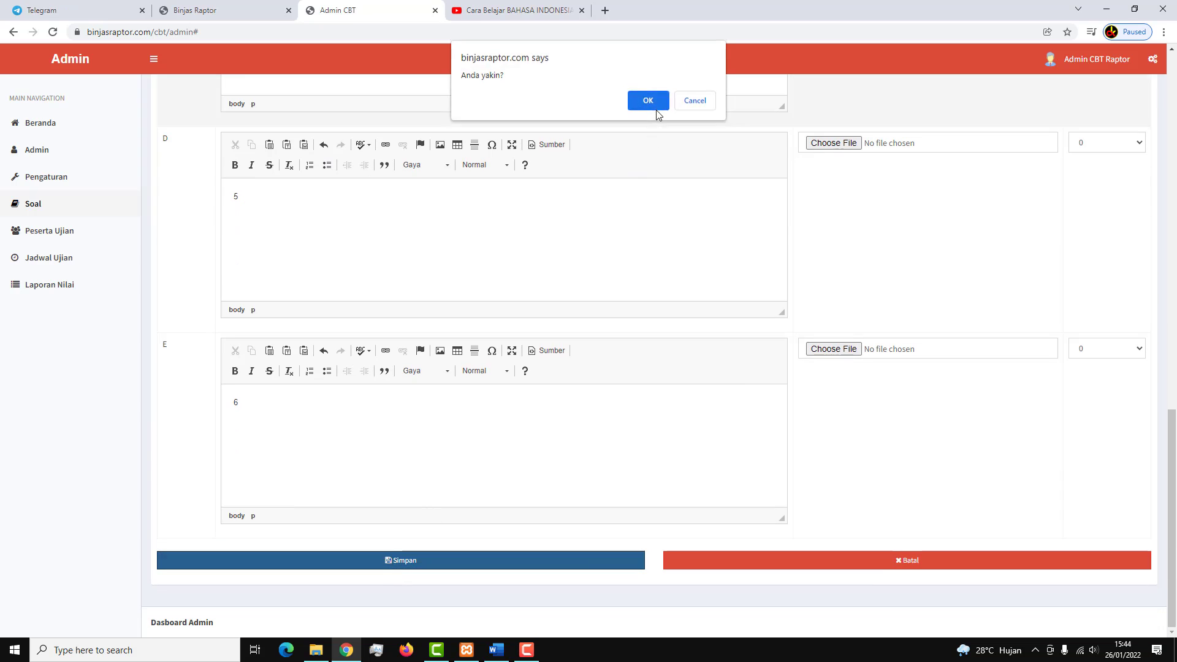
pyautogui.click(650, 102)
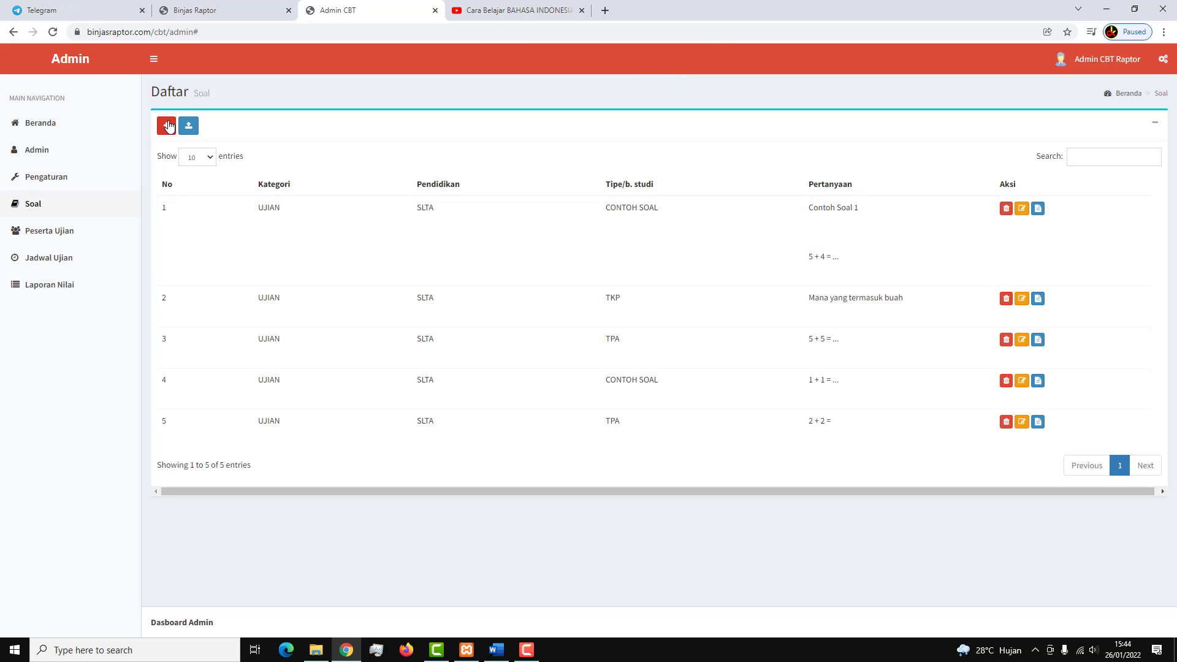
pyautogui.click(166, 125)
pyautogui.click(428, 156)
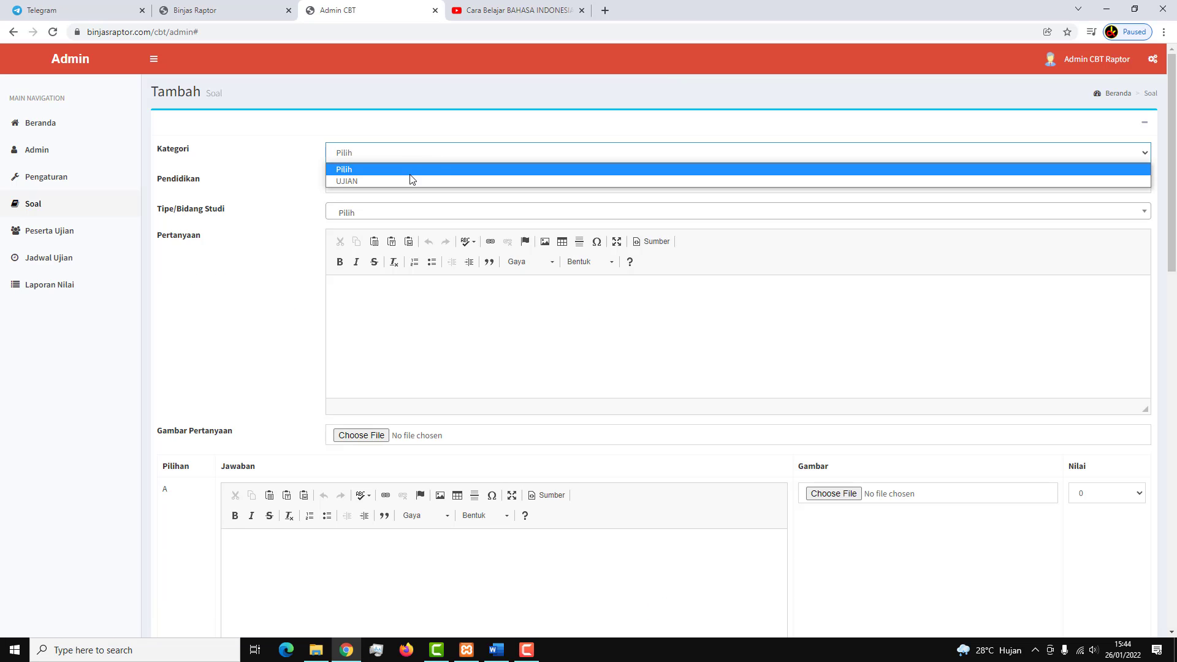
pyautogui.click(407, 179)
pyautogui.click(402, 183)
pyautogui.click(384, 212)
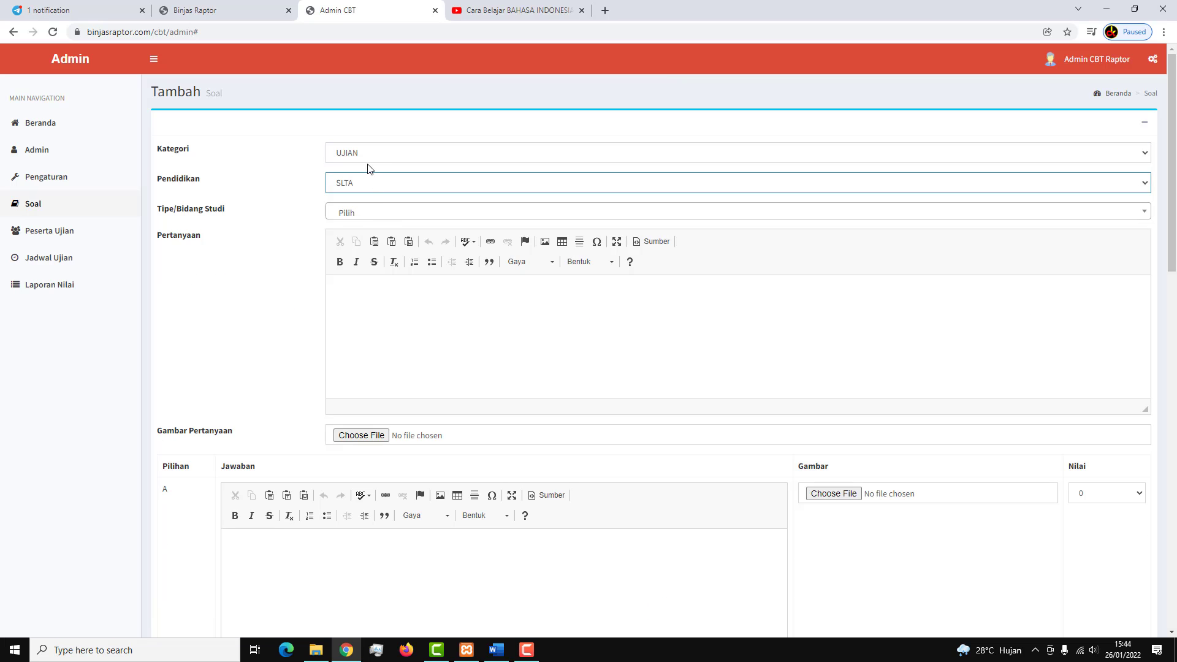
pyautogui.click(366, 216)
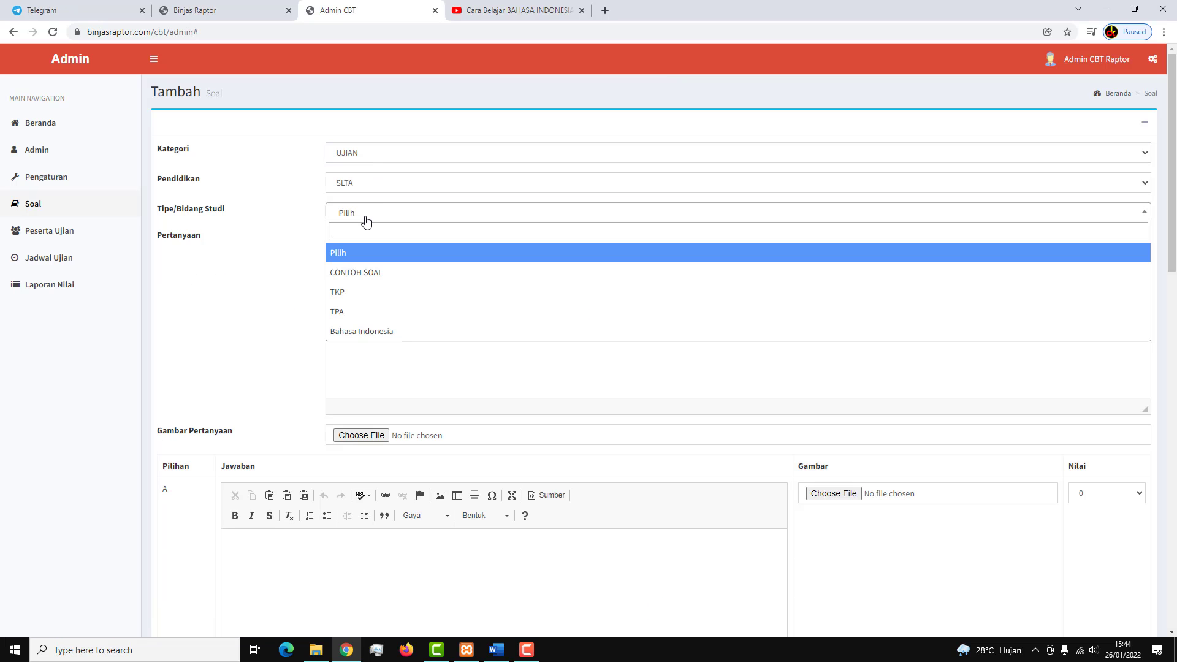
pyautogui.click(366, 299)
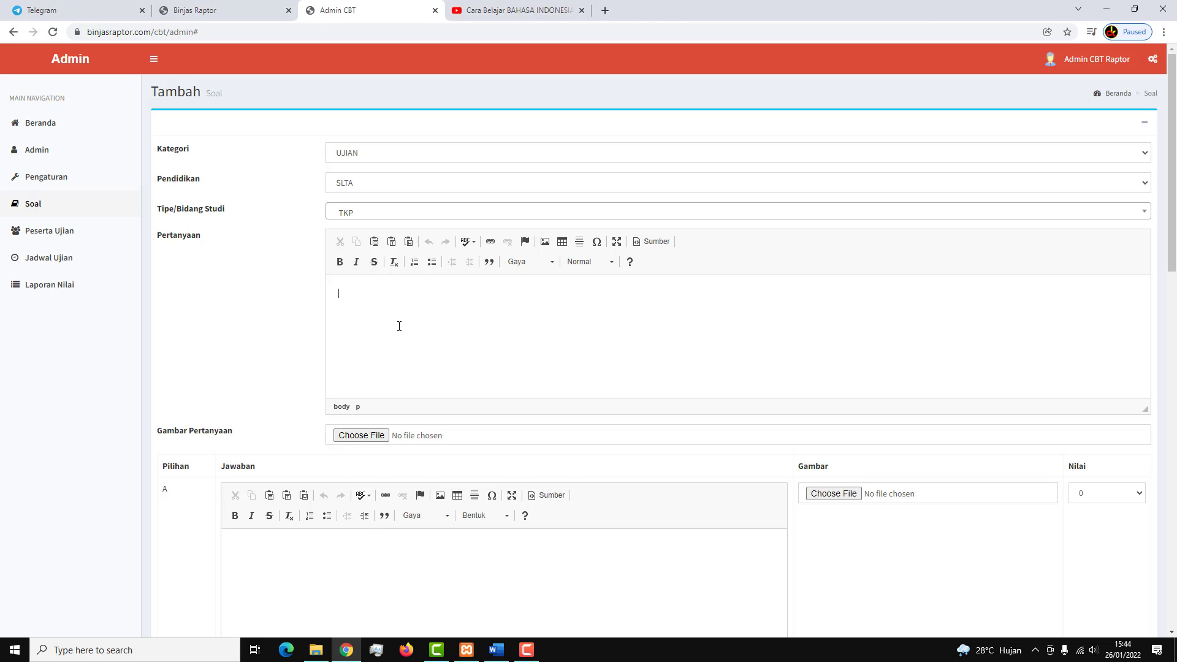
# Write 'Mana yang termasuk binatang' as the question text.
pyautogui.write('apa')
pyautogui.press('BackSpace')
pyautogui.press('BackSpace')
pyautogui.press('BackSpace')
pyautogui.press('BackSpace')
pyautogui.press('BackSpace')
pyautogui.press('BackSpace')
pyautogui.press('BackSpace')
pyautogui.write('Mana yang termasuk binatang')
pyautogui.scroll(-5, 399, 326)
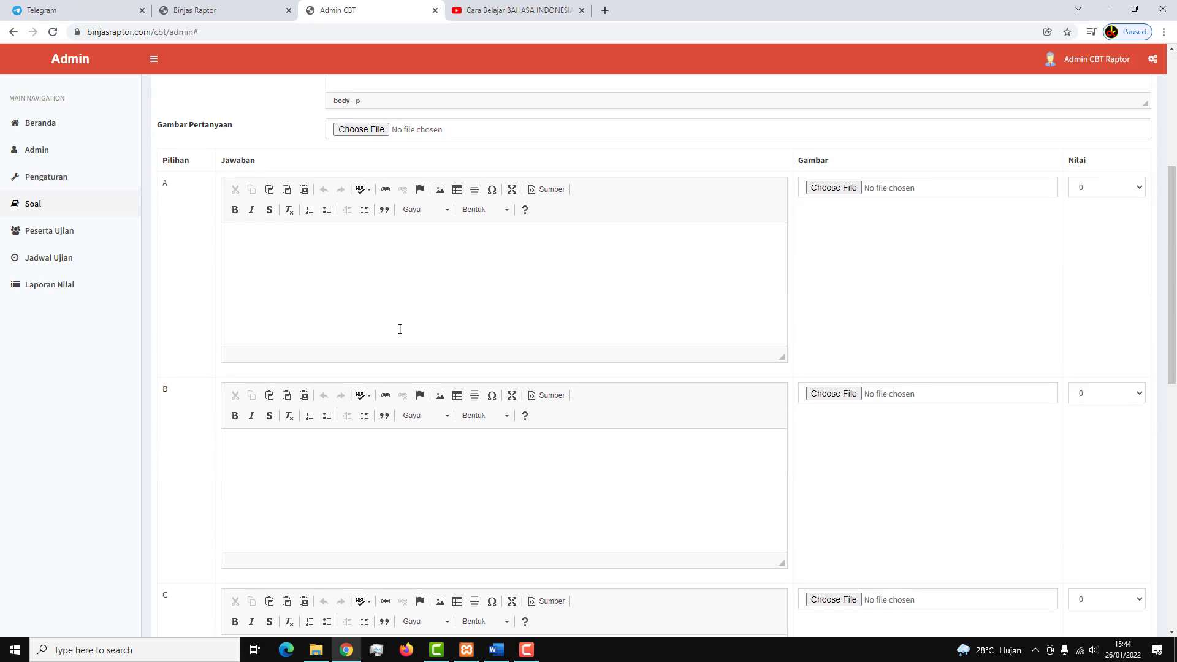
# Fill answers A to E, with anggur, jeruk, singa and semangka as A to D.
pyautogui.click(373, 318)
pyautogui.write('ang')
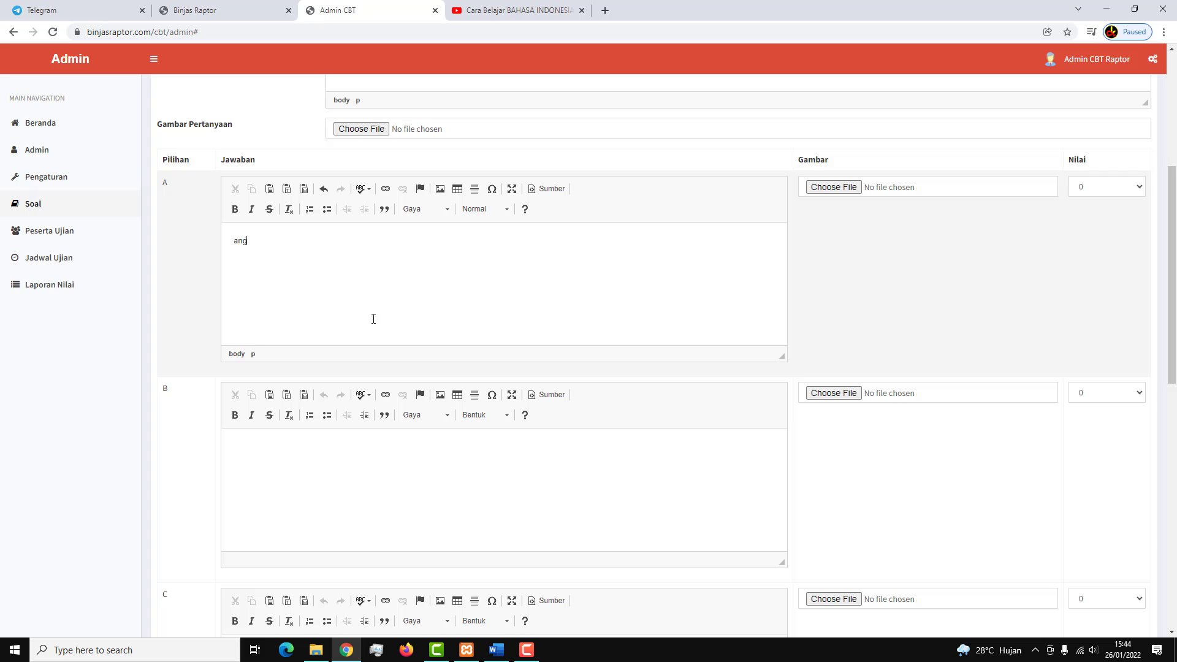
pyautogui.write('gru')
pyautogui.scroll(-2, 374, 319)
pyautogui.click(342, 402)
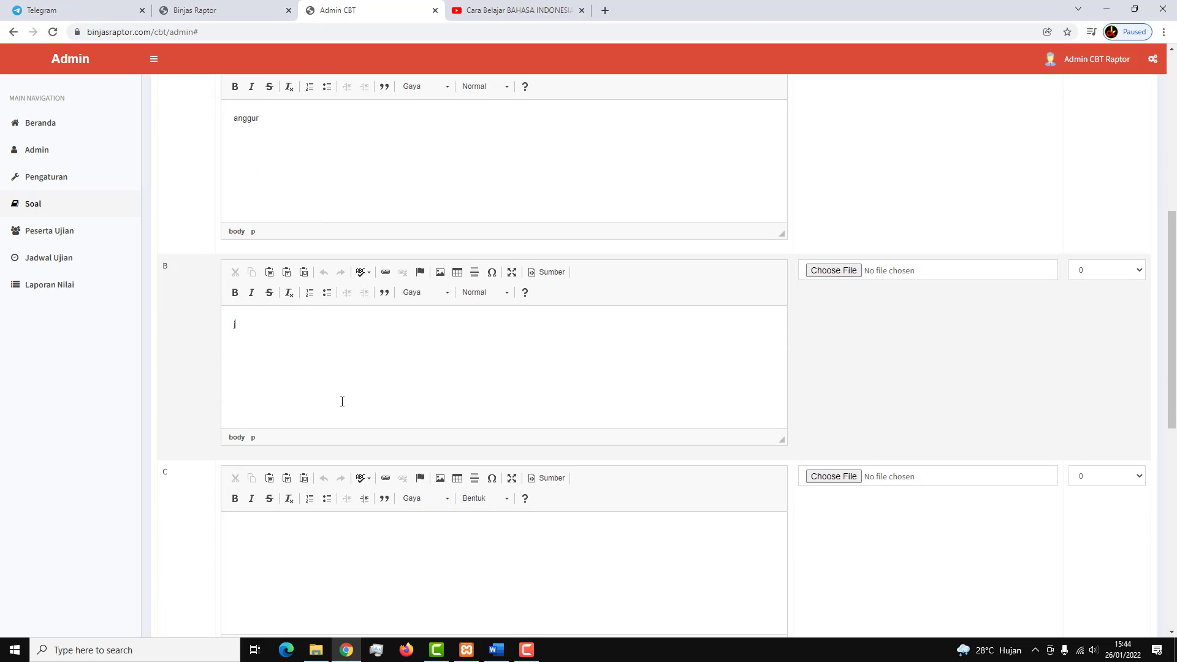
pyautogui.scroll(-3, 342, 402)
pyautogui.click(337, 418)
pyautogui.write('s')
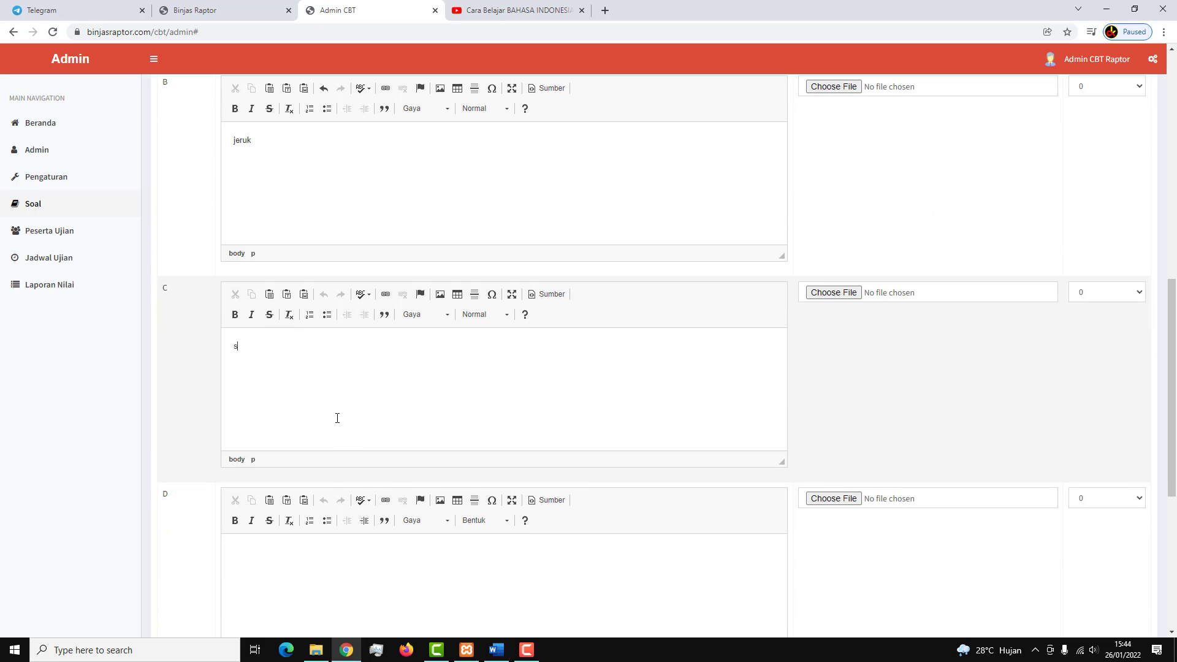
pyautogui.write('inga')
pyautogui.scroll(-1, 316, 419)
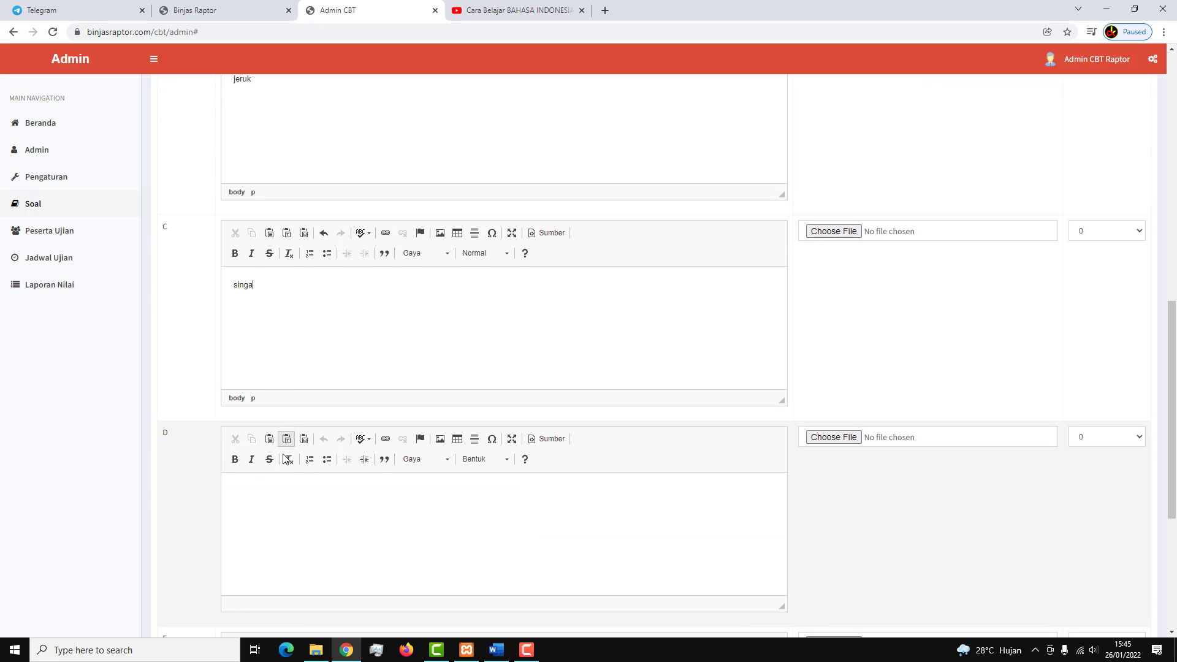
pyautogui.click(284, 507)
pyautogui.write('semangka')
pyautogui.scroll(-5, 284, 505)
pyautogui.click(303, 411)
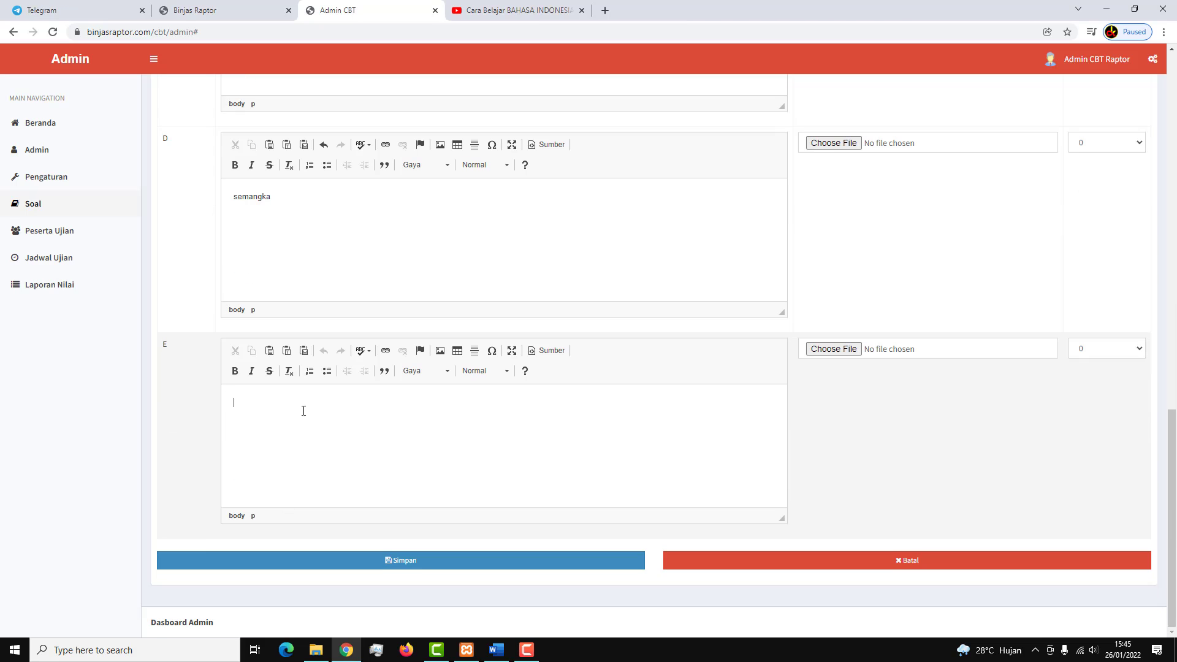
pyautogui.write('durian')
pyautogui.scroll(6, 304, 411)
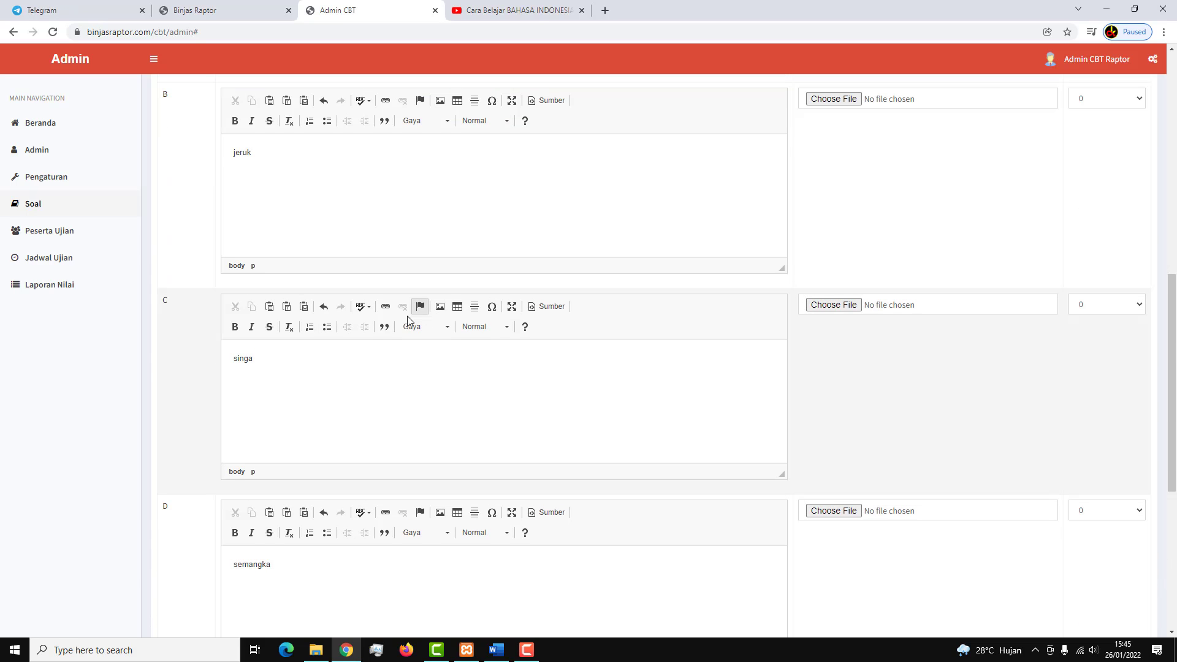
# Score answer C (singa) as 1, then save the question and confirm with OK.
pyautogui.scroll(3, 205, 415)
pyautogui.scroll(-2, 192, 427)
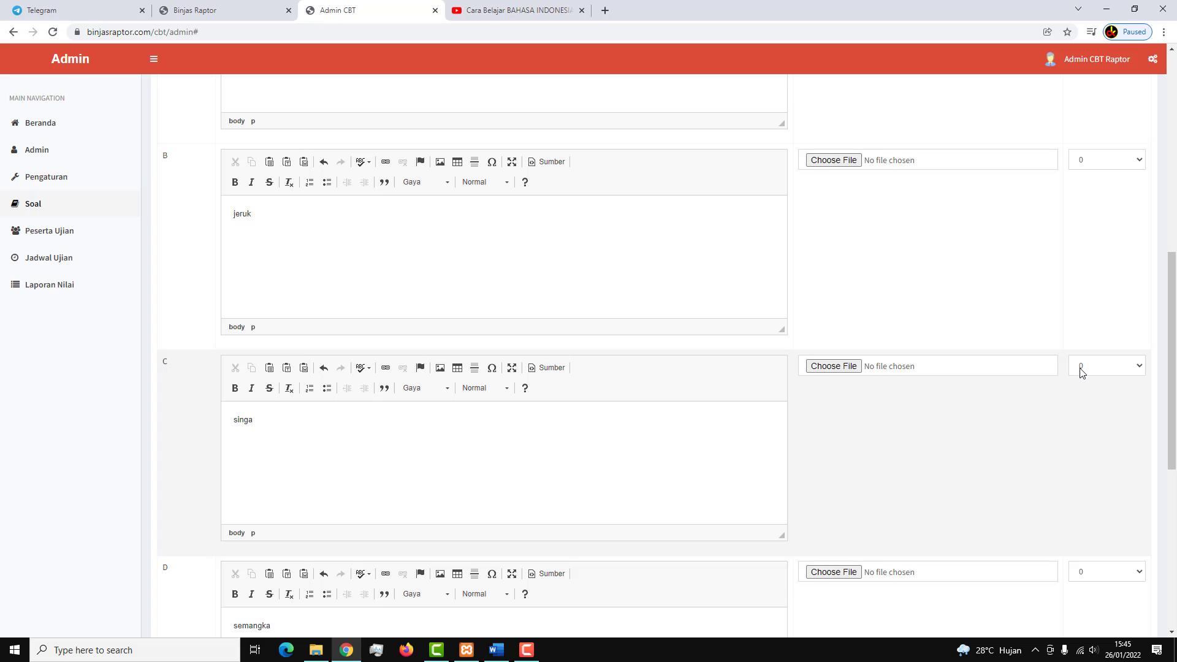
pyautogui.click(1113, 368)
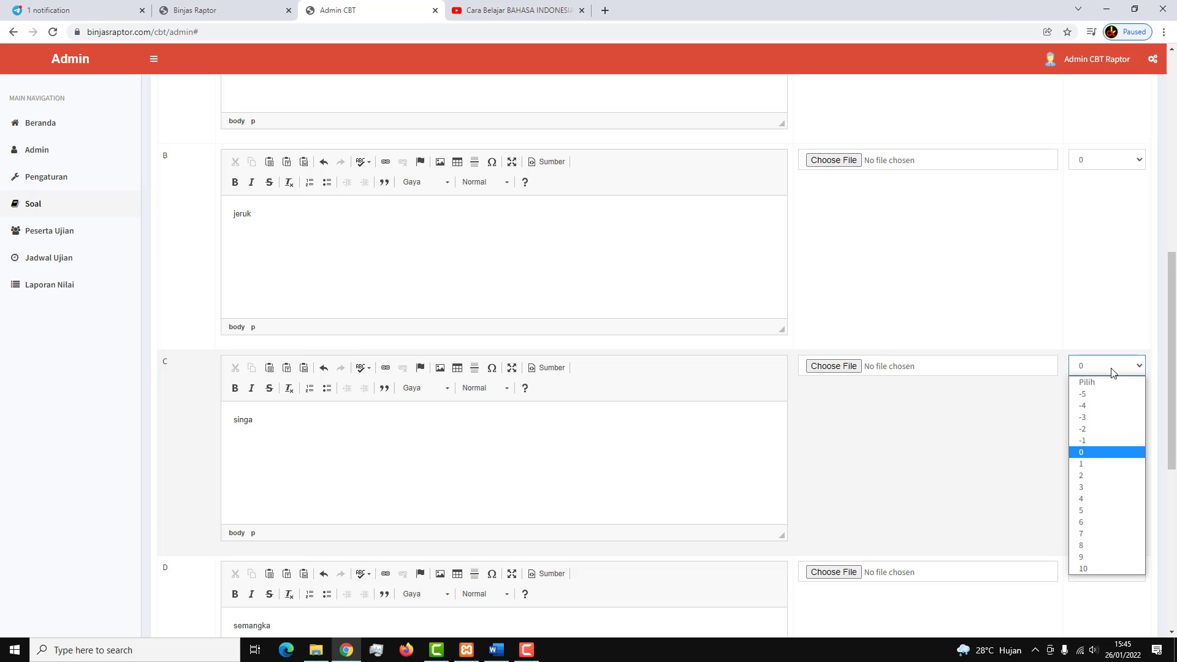
pyautogui.click(1090, 469)
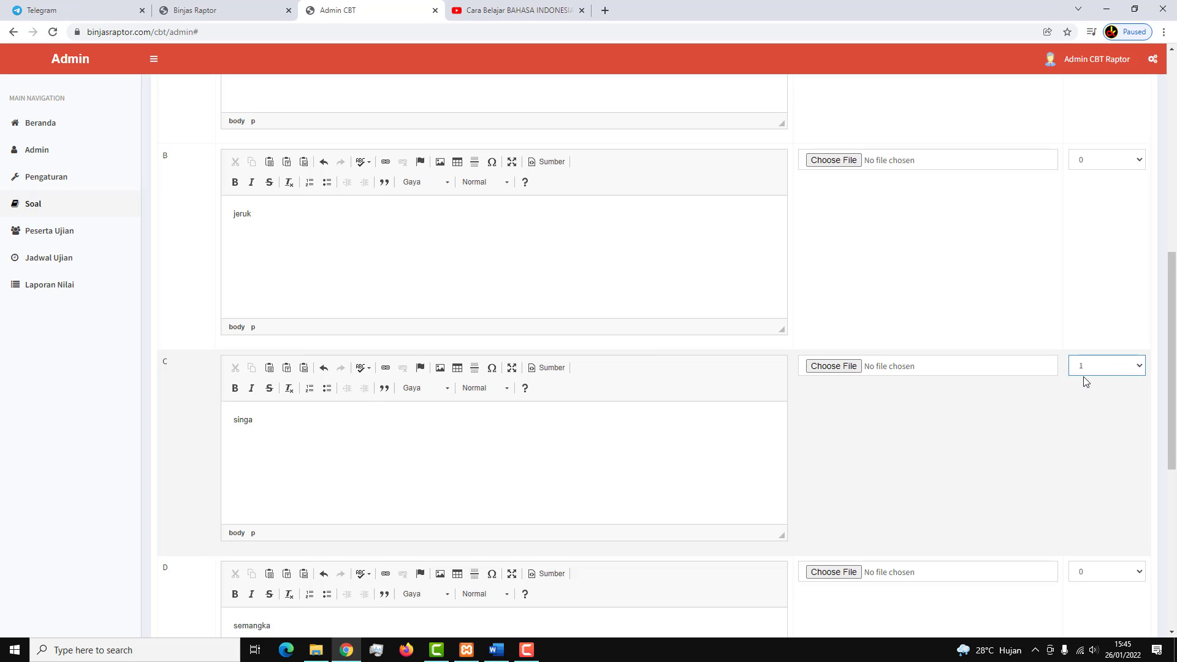
pyautogui.scroll(-1, 1088, 380)
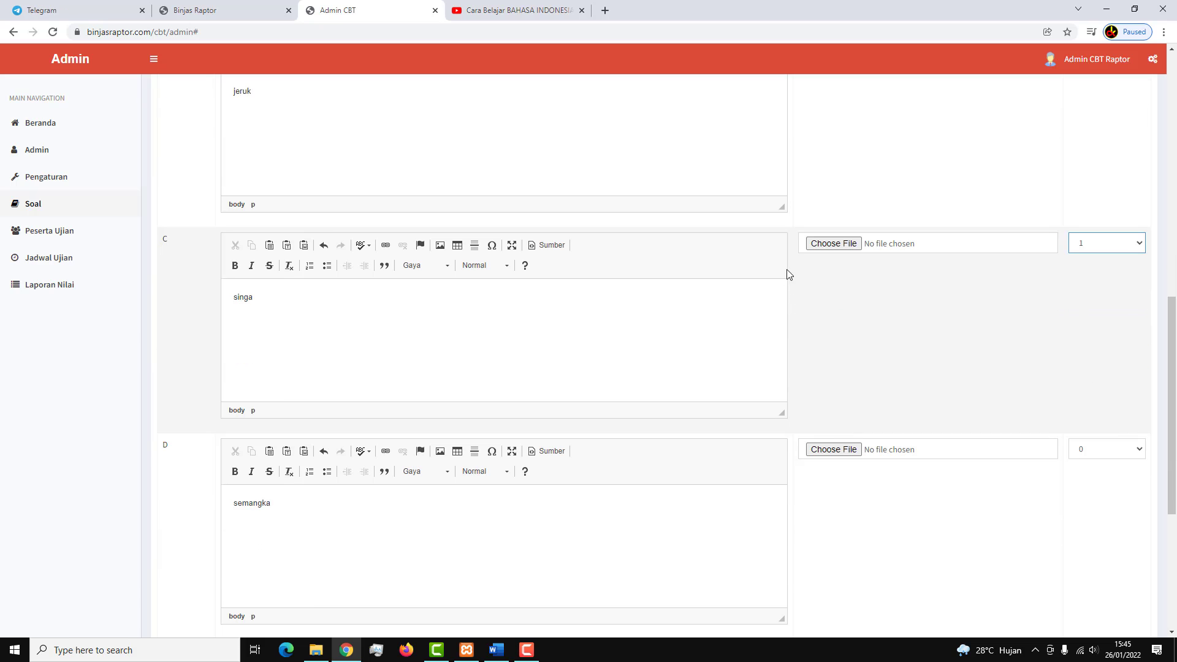
pyautogui.scroll(5, 803, 329)
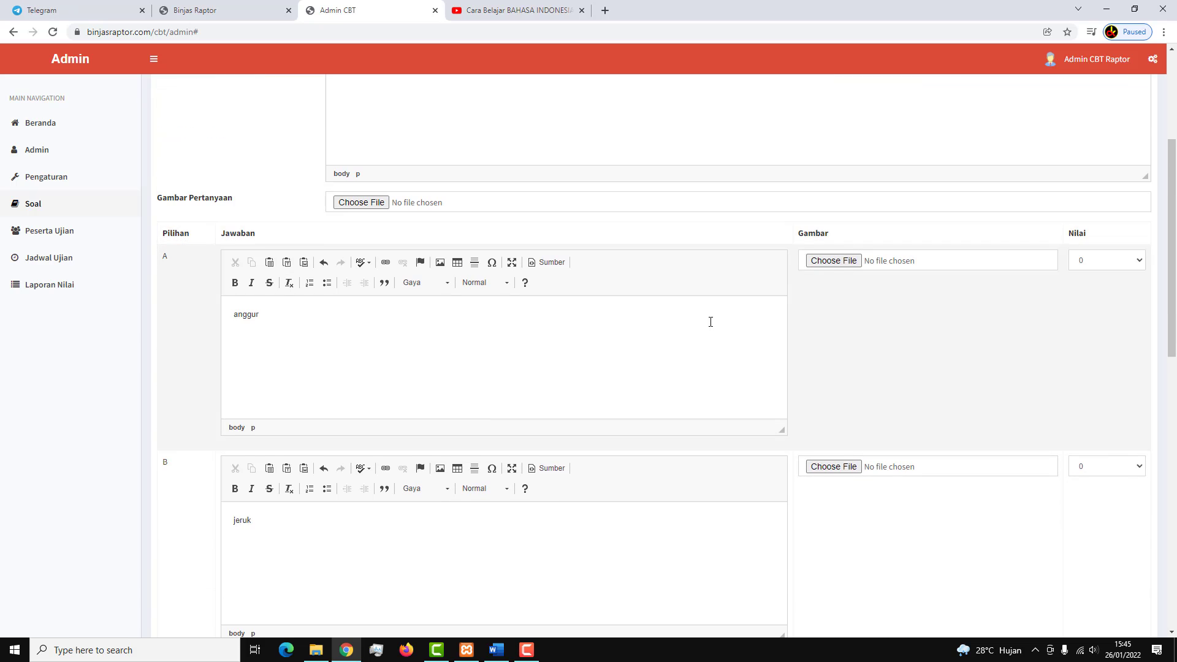
pyautogui.scroll(-10, 450, 392)
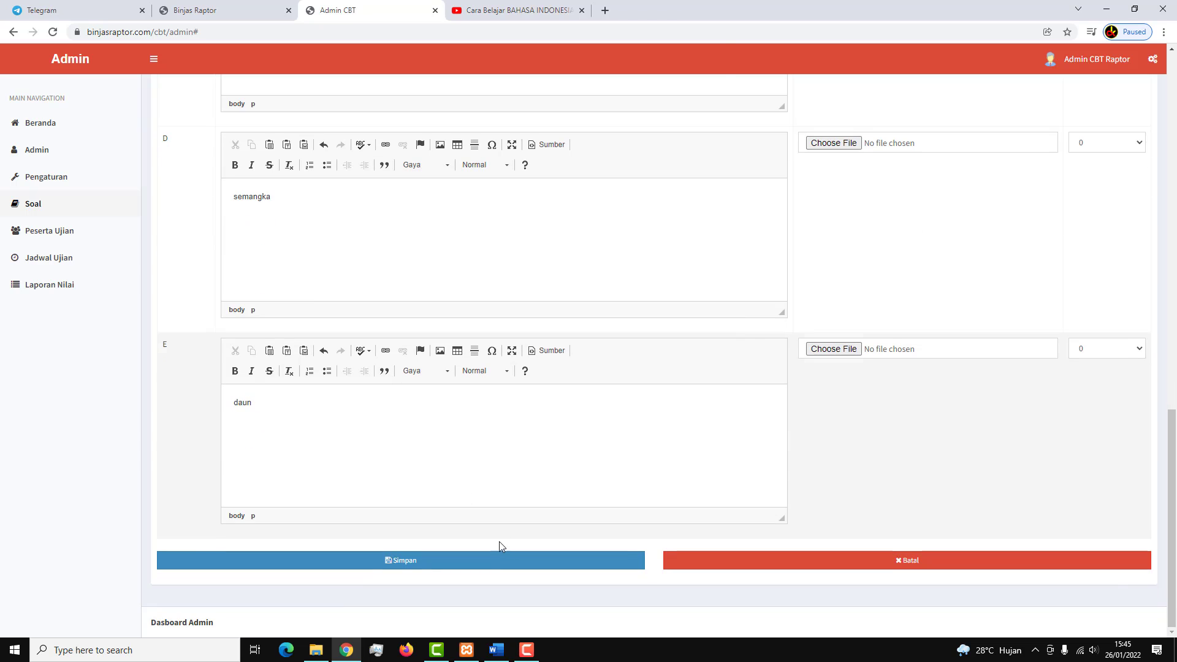
pyautogui.click(500, 570)
pyautogui.click(648, 102)
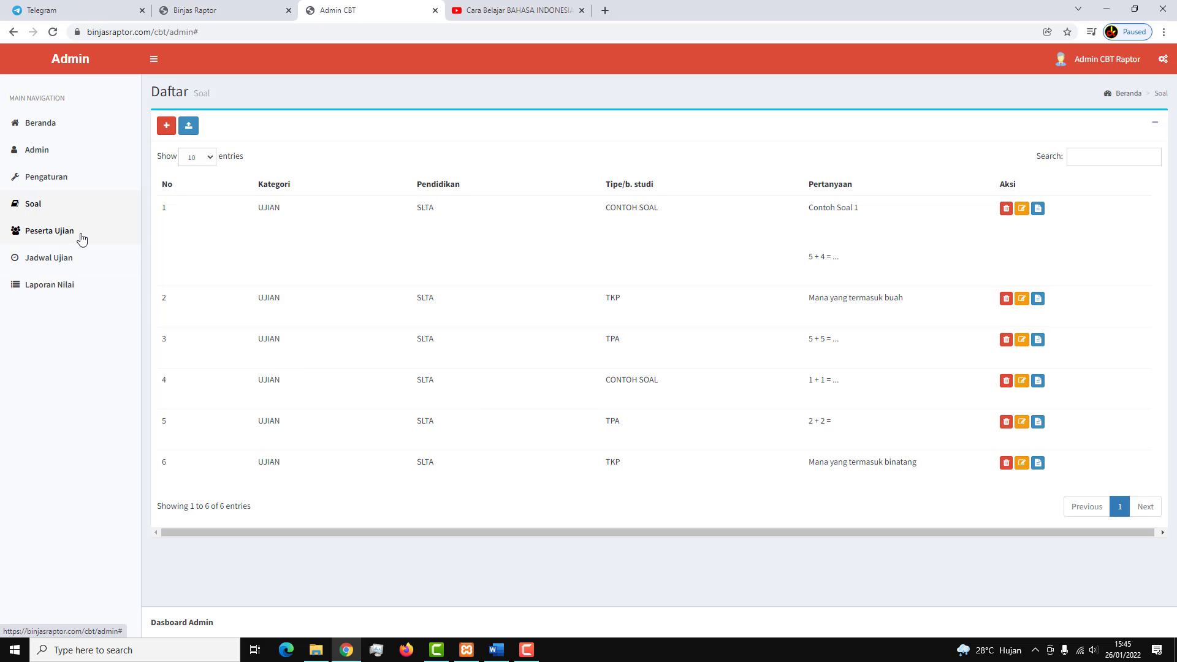
# Open a blank Peserta Ujian add form, then switch to the Binjas Raptor website tab.
pyautogui.click(82, 237)
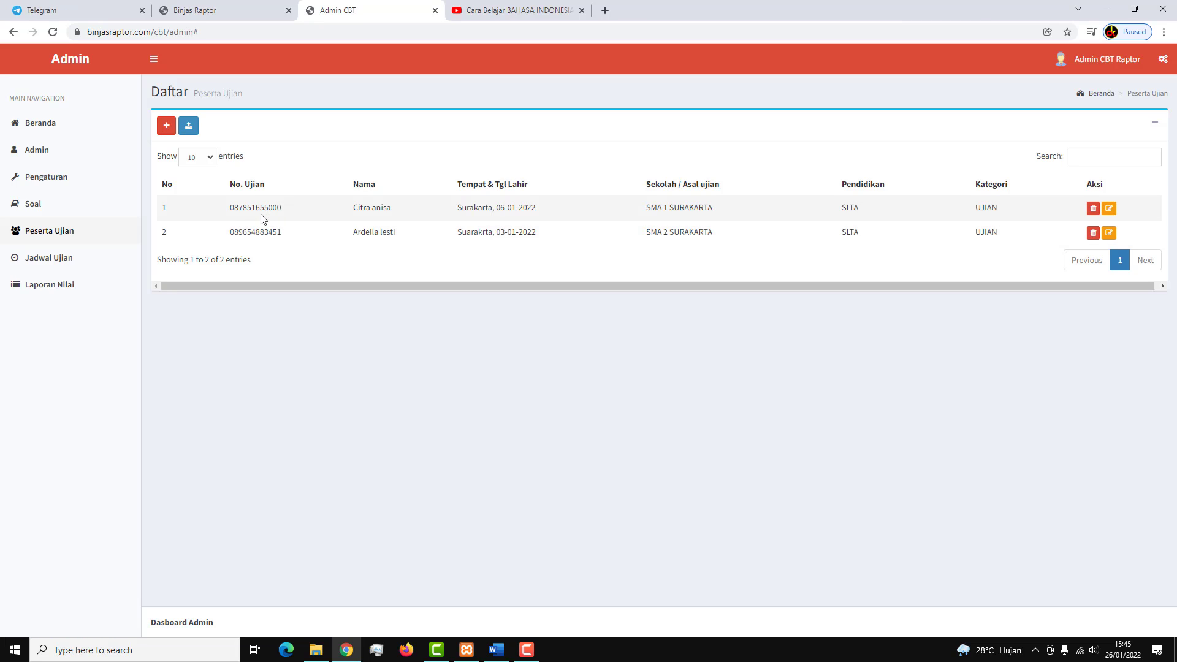
pyautogui.click(166, 125)
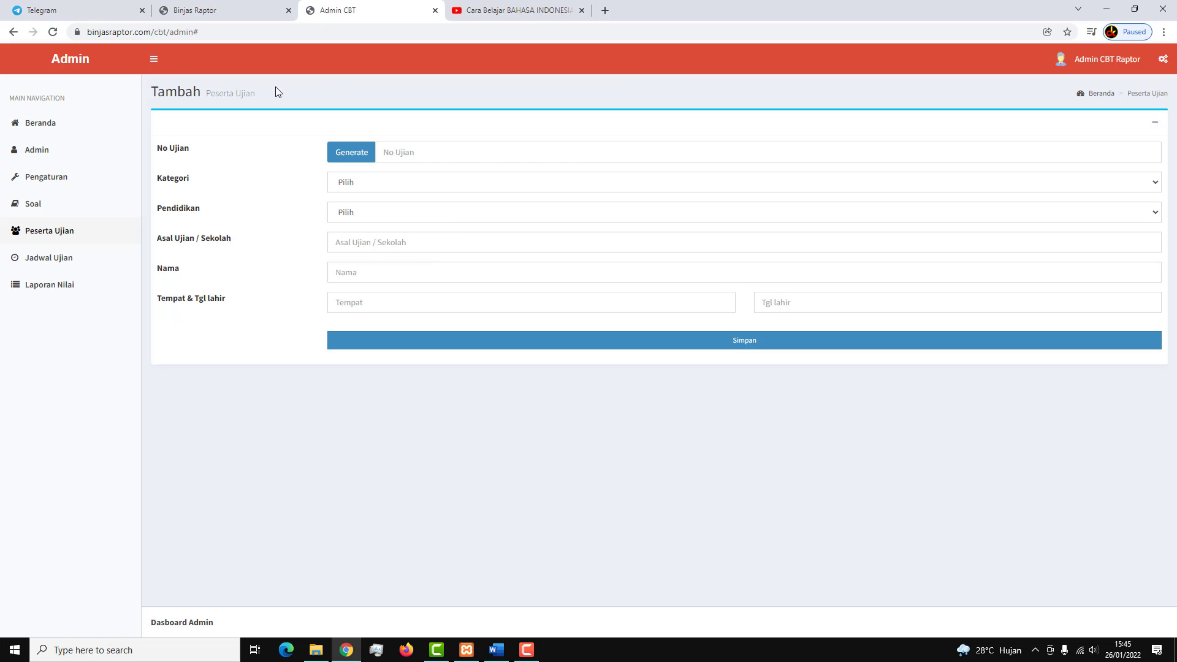
pyautogui.click(247, 12)
pyautogui.click(310, 6)
# Open binjasraptor.com/lms/admin/ in a new tab placed beside the website tab.
pyautogui.click(249, 7)
pyautogui.click(404, 27)
pyautogui.hotkey('ctrl', 'c')
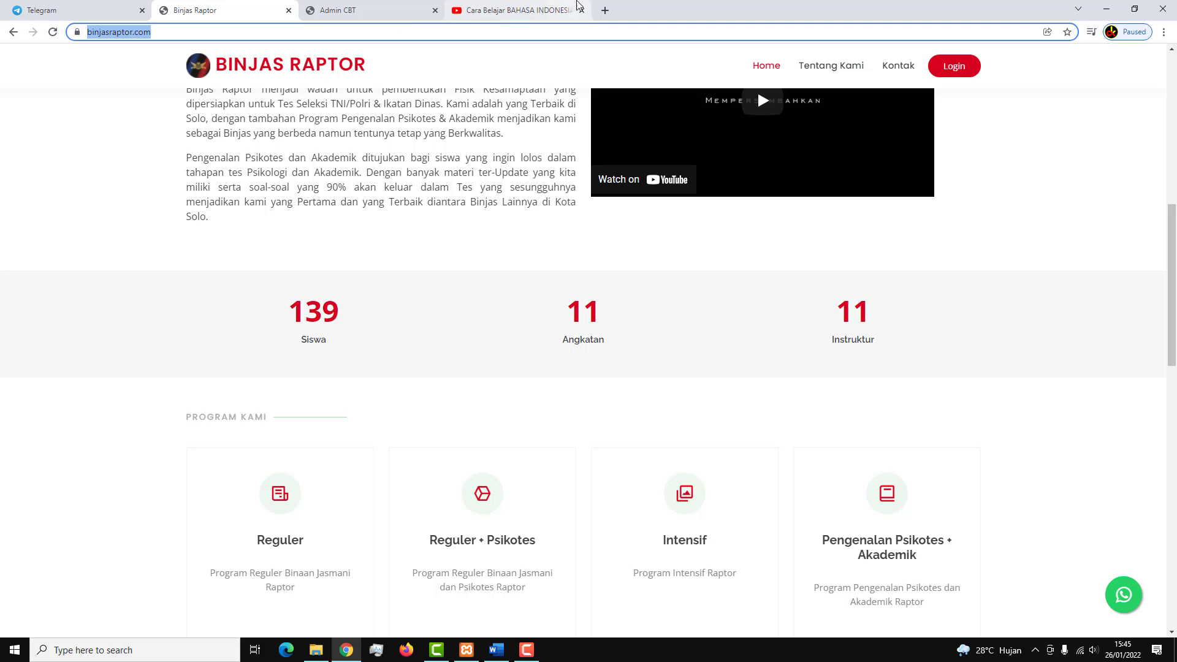
pyautogui.click(605, 10)
pyautogui.hotkey('ctrl', 'v')
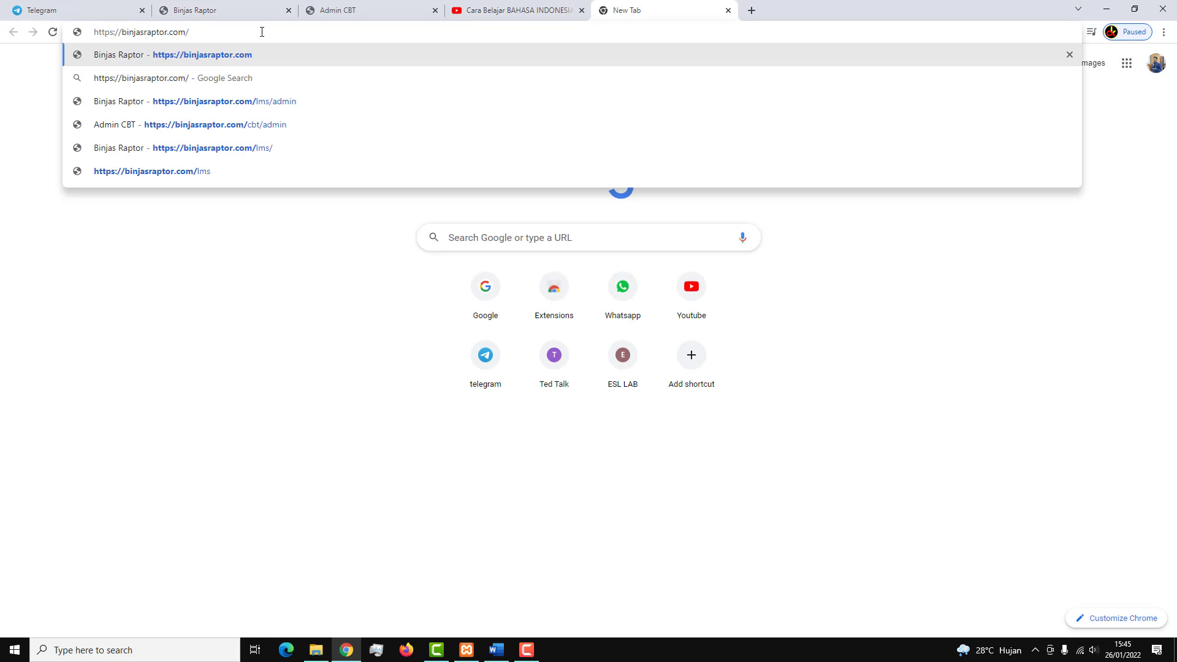
pyautogui.write('lms/admin/')
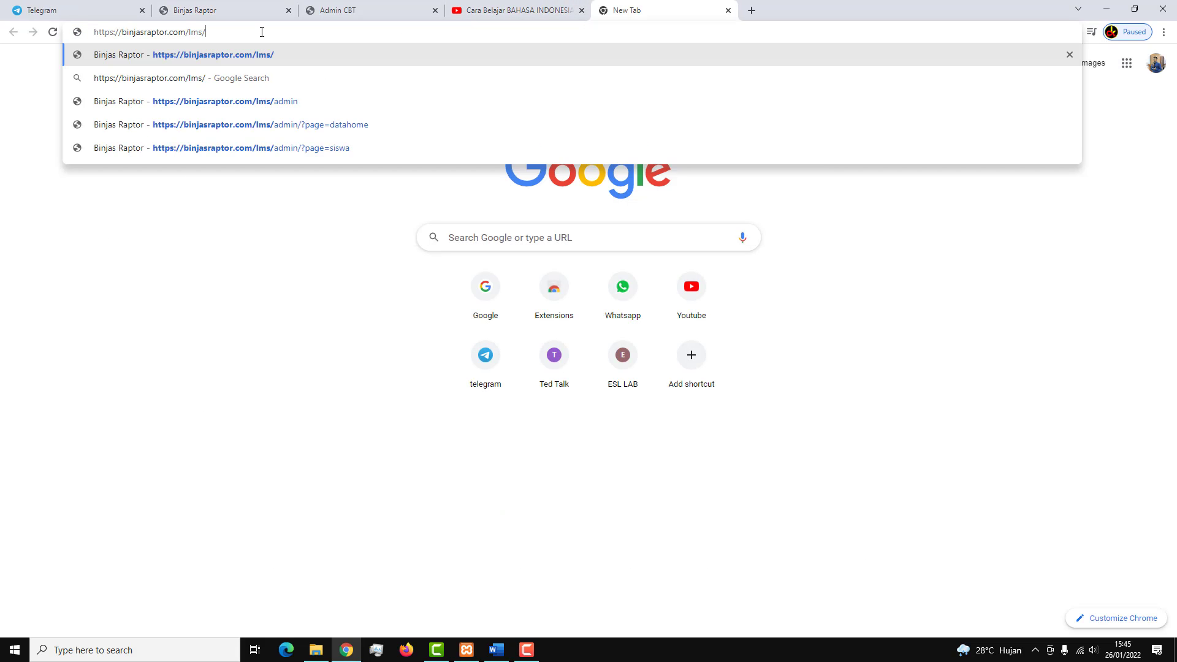
pyautogui.press('Return')
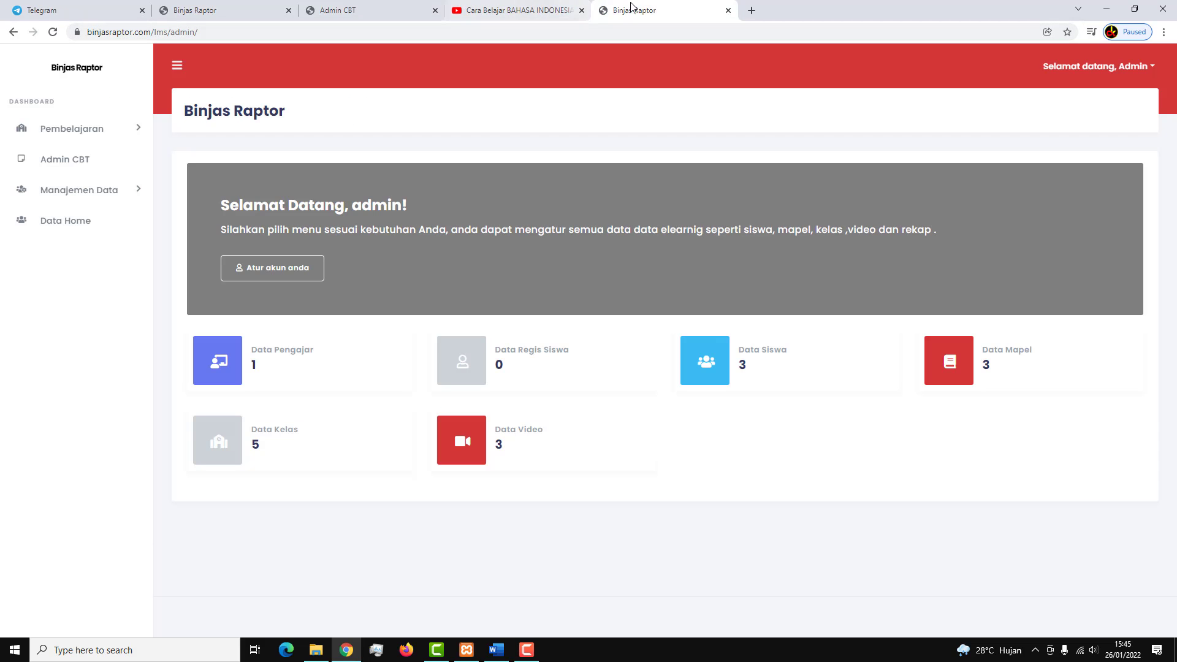
pyautogui.moveTo(635, 10); pyautogui.dragTo(349, 10)
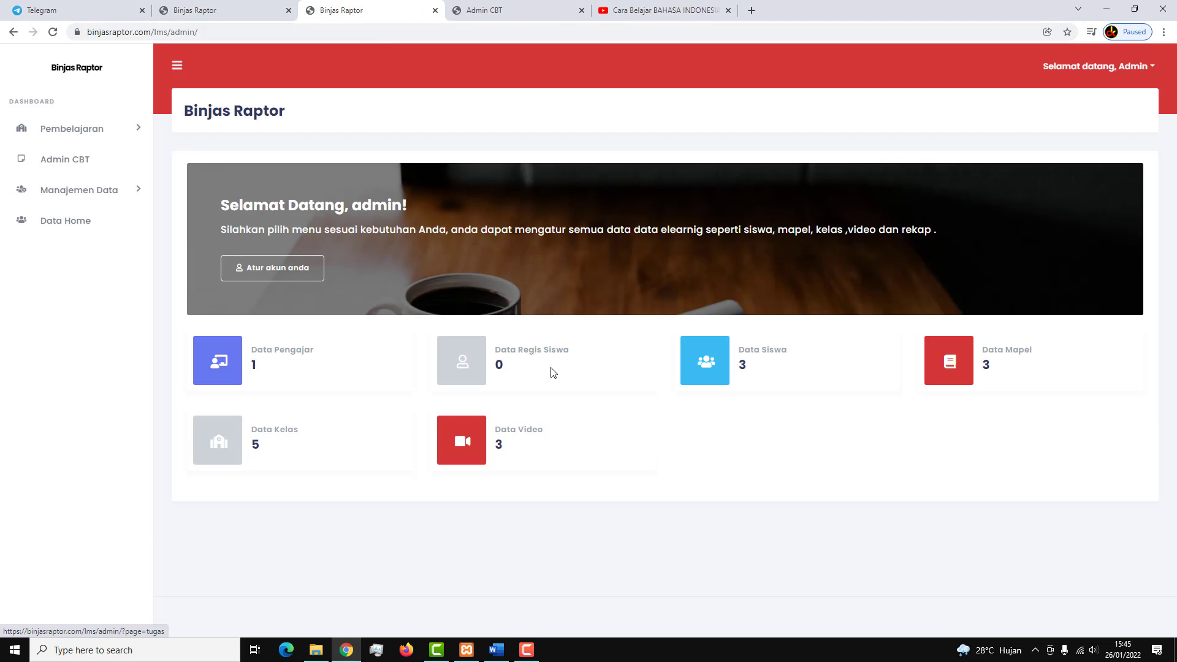
# Copy student siswa02's full name from Data Siswa details and return to the CBT form.
pyautogui.click(721, 359)
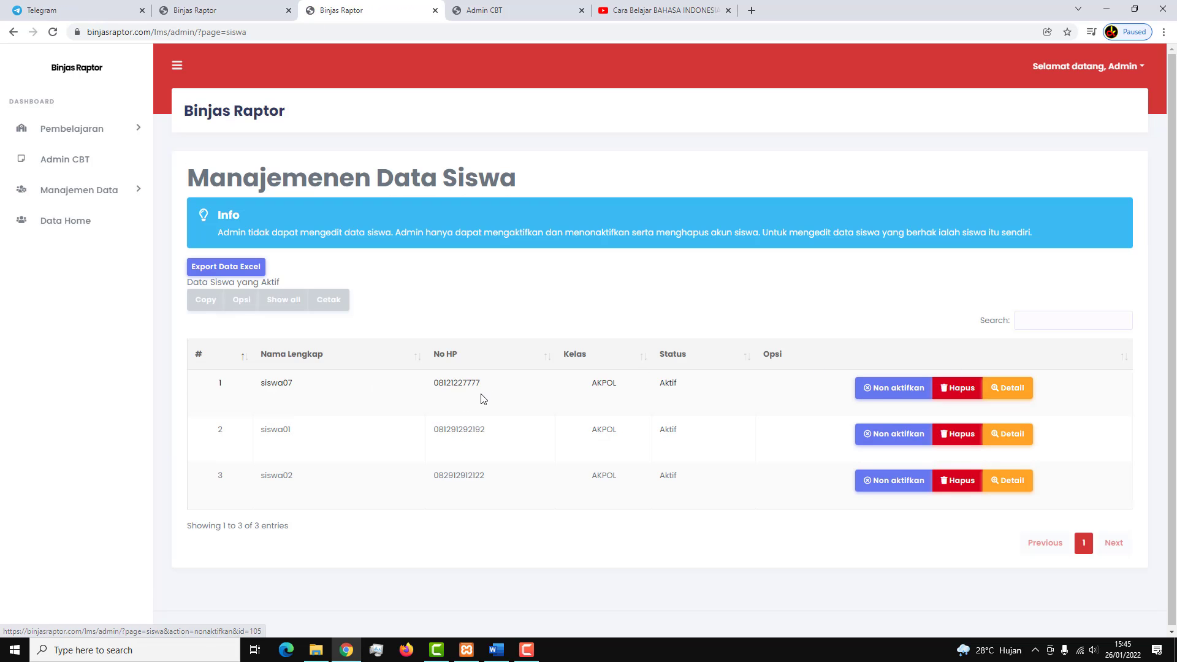
pyautogui.click(1009, 481)
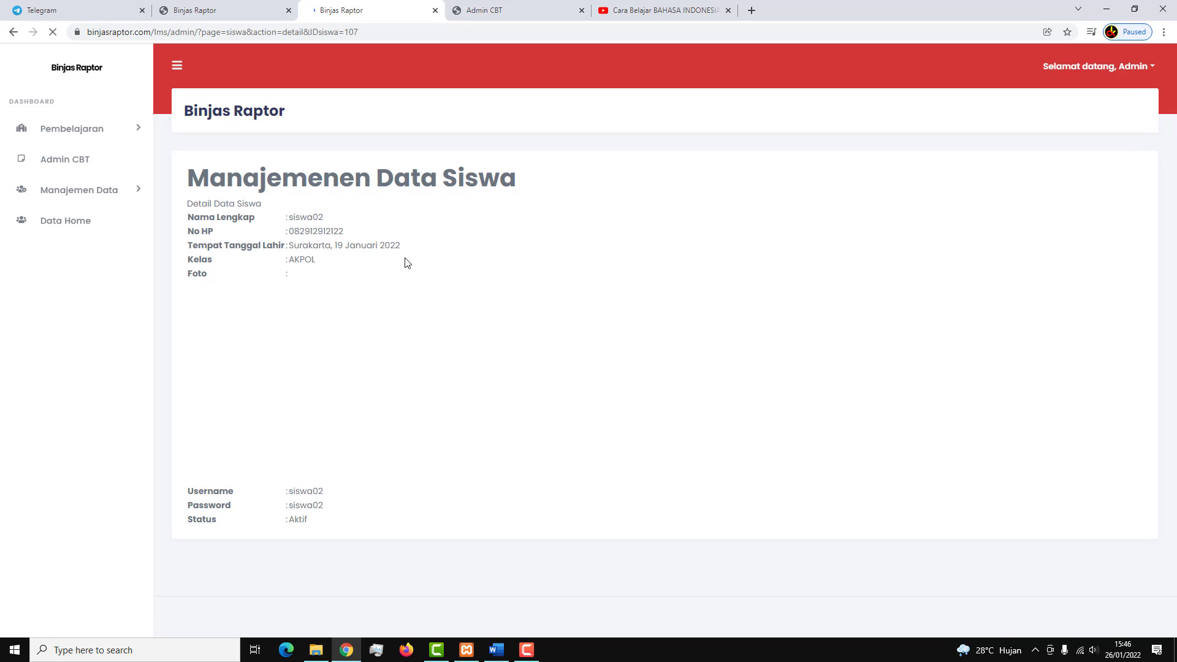
pyautogui.doubleClick(303, 218)
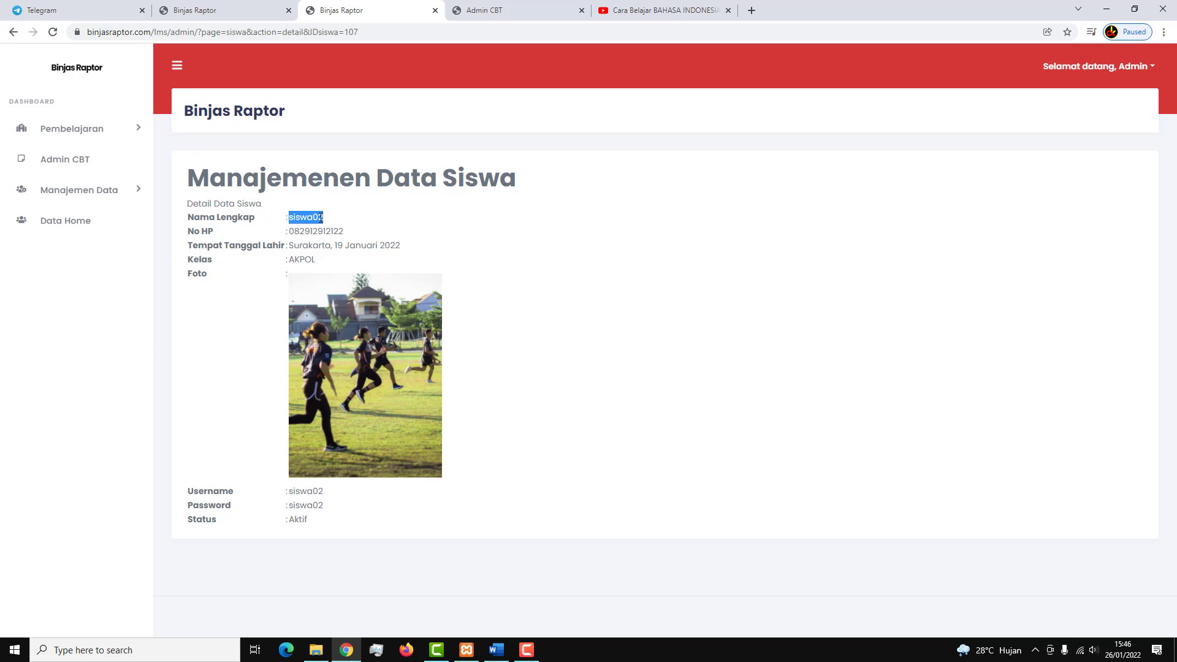
pyautogui.rightClick(319, 217)
pyautogui.click(345, 231)
pyautogui.click(557, 7)
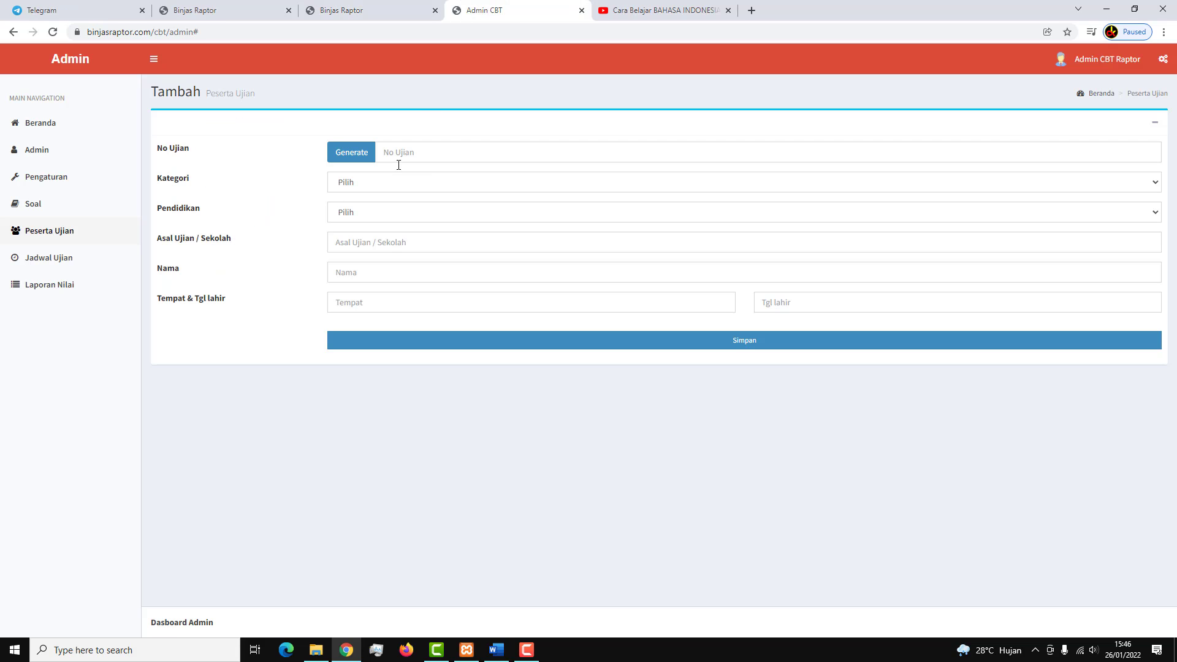
# Paste siswa02 into Nama and paste the student's copied phone number into No Ujian.
pyautogui.click(375, 272)
pyautogui.hotkey('ctrl', 'v')
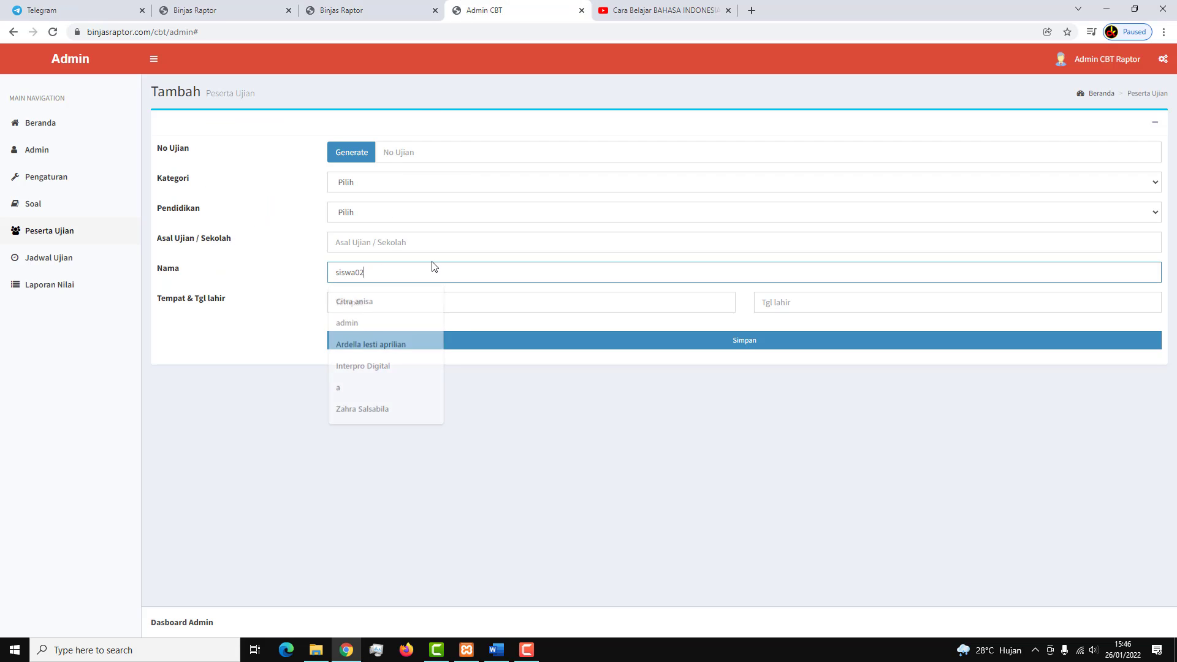
pyautogui.click(368, 10)
pyautogui.moveTo(291, 232); pyautogui.dragTo(368, 236)
pyautogui.rightClick(331, 232)
pyautogui.click(356, 235)
pyautogui.click(485, 7)
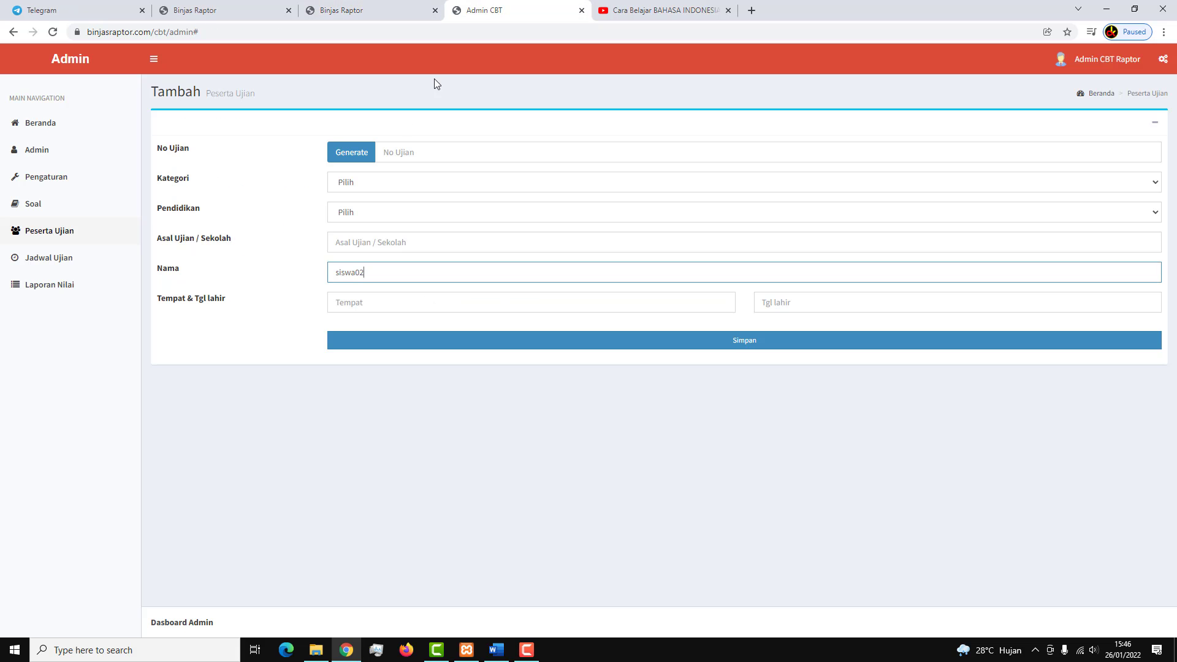
pyautogui.click(396, 152)
pyautogui.hotkey('ctrl', 'v')
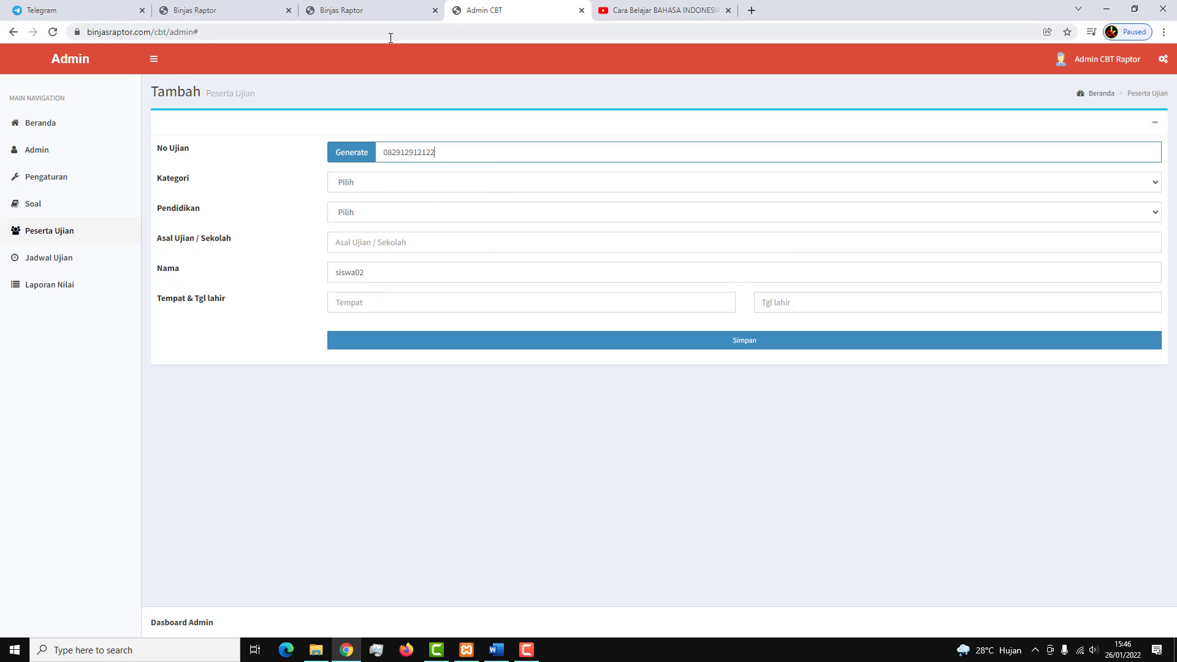
# Recheck the student detail page and paste the copied phone number into the form again.
pyautogui.hotkey('ctrl', 'shift', 'Tab')
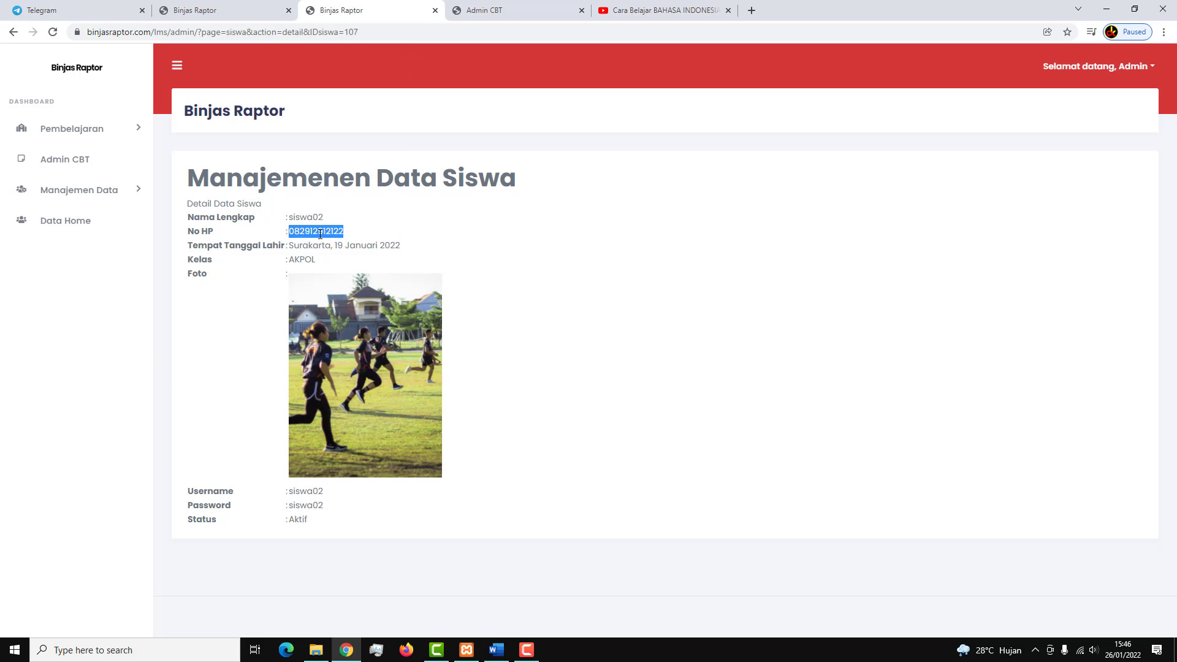
pyautogui.click(498, 10)
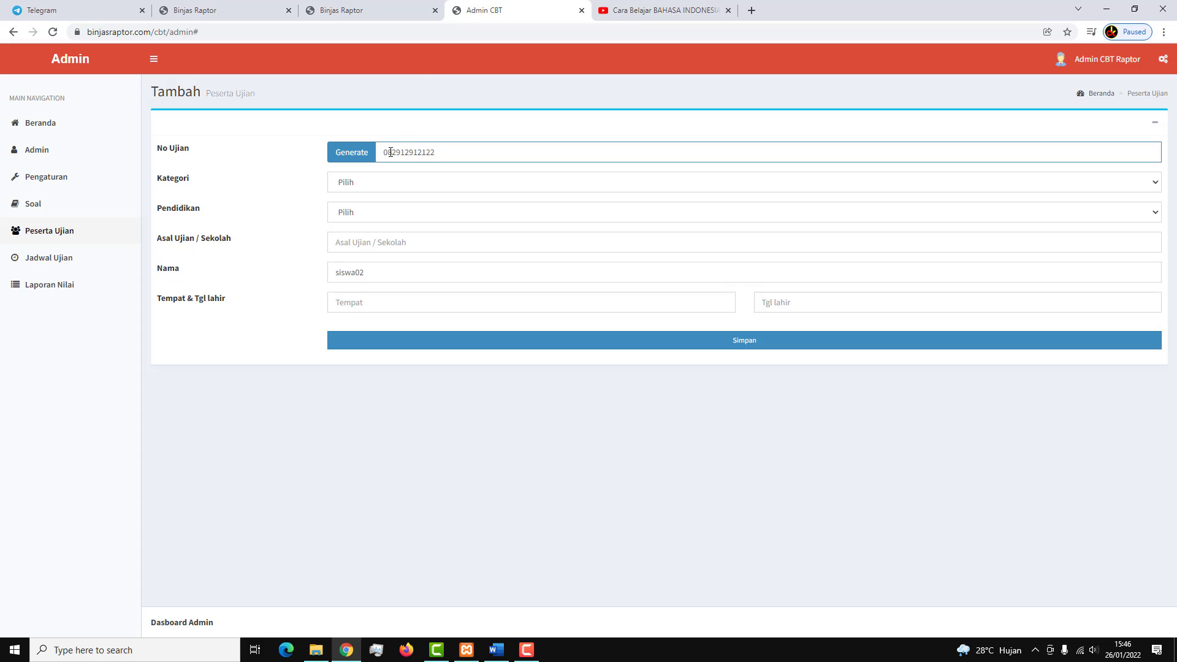
pyautogui.click(377, 6)
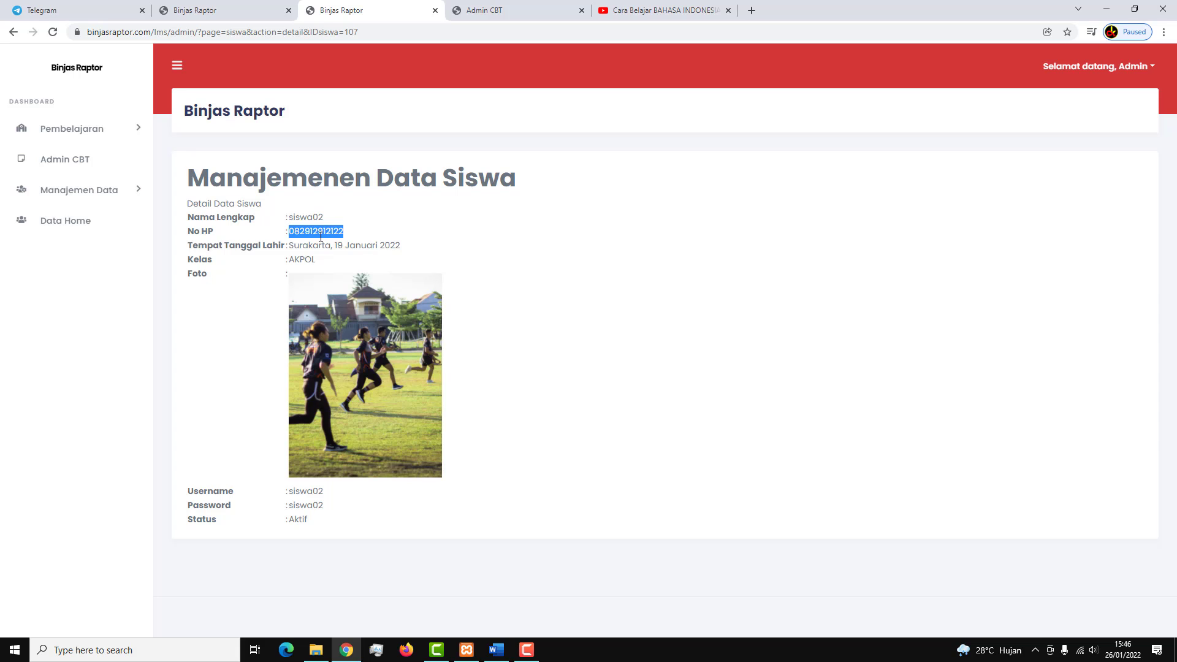
pyautogui.click(498, 10)
pyautogui.hotkey('ctrl', 'v')
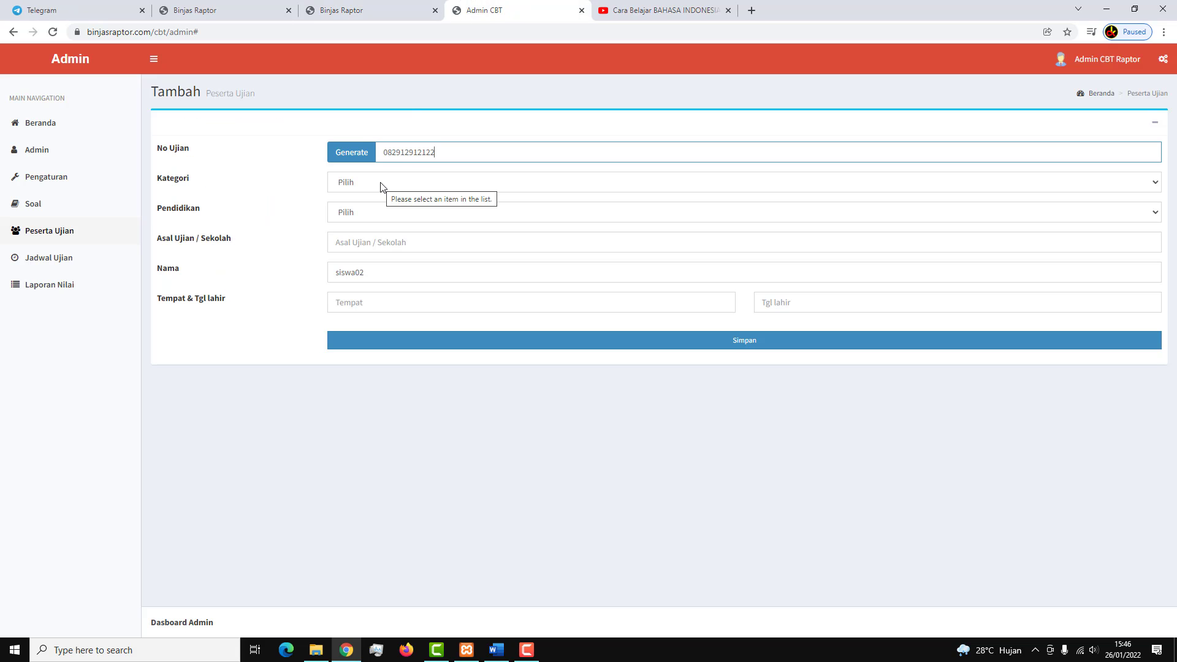
# Set the category to UJIAN, the education level to SLTA, and Asal Sekolah to '-'.
pyautogui.click(380, 187)
pyautogui.click(374, 211)
pyautogui.click(367, 240)
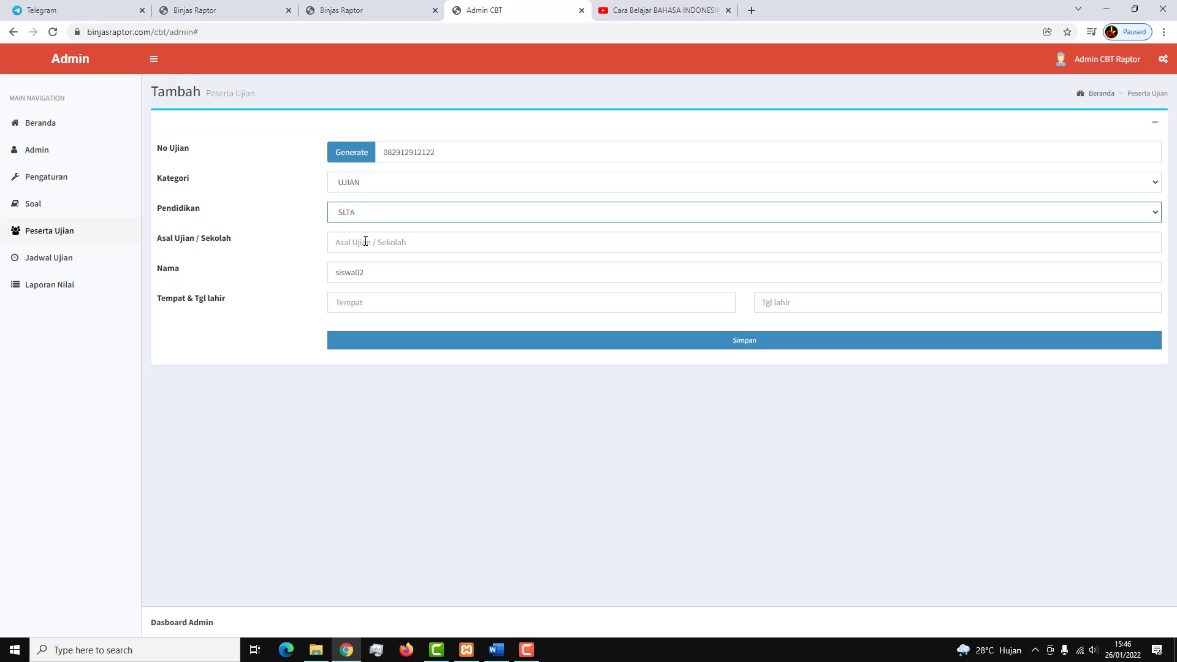
pyautogui.click(360, 242)
pyautogui.hotkey('ctrl', 'shift', 'Tab')
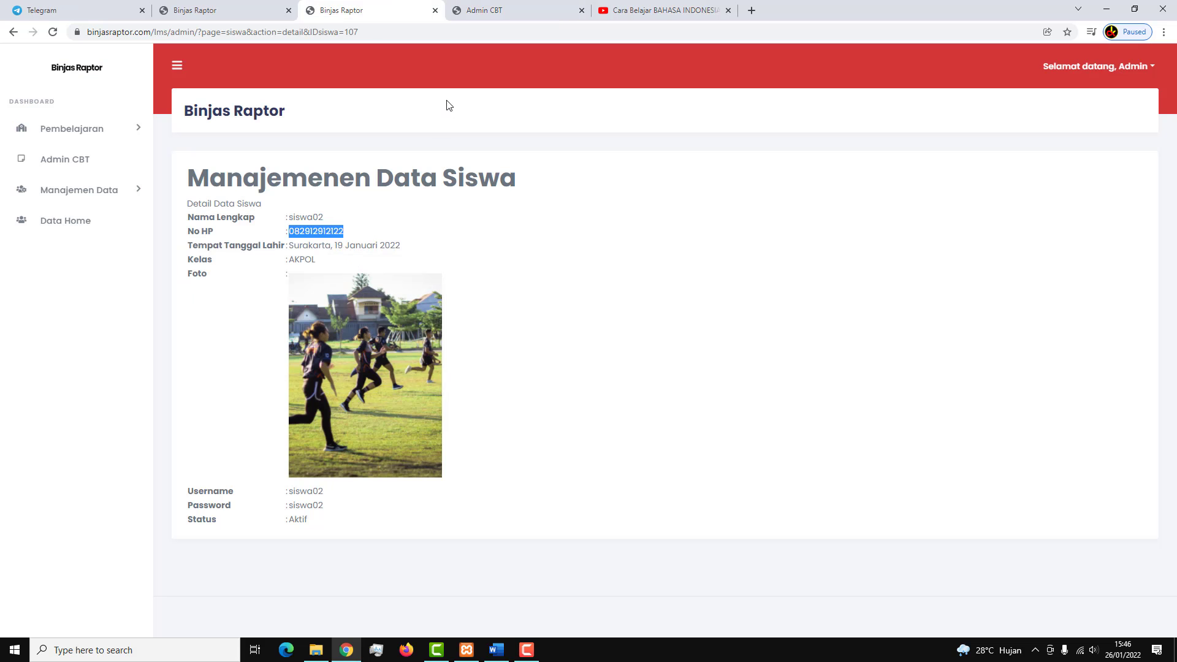
pyautogui.click(482, 10)
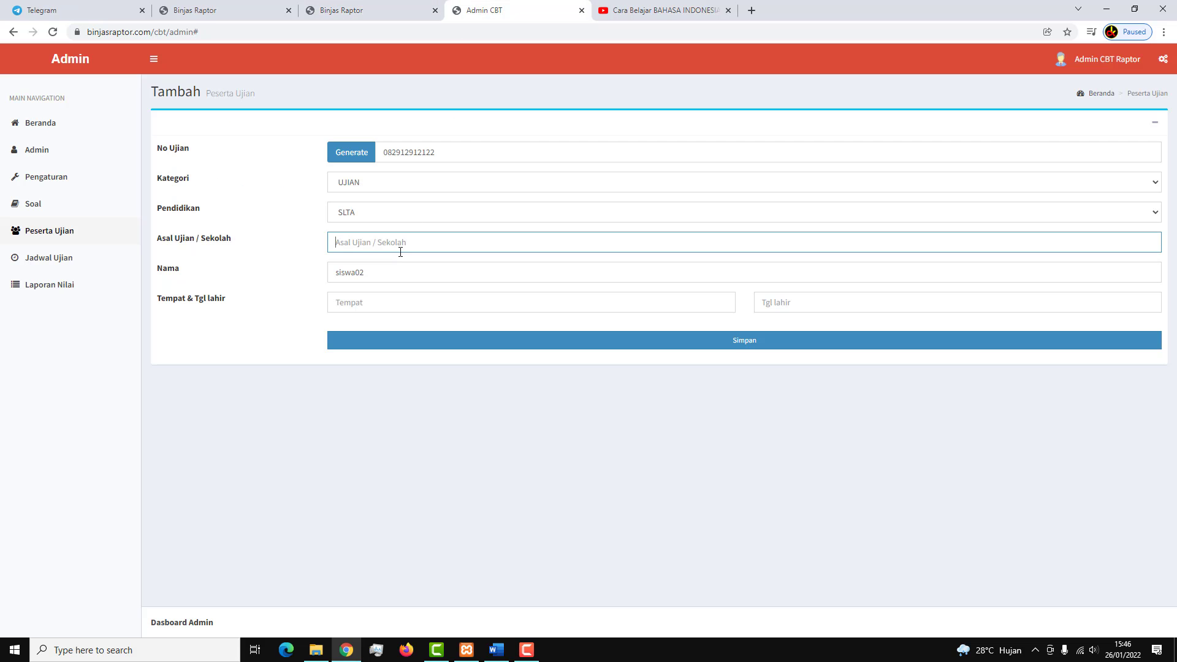
pyautogui.write('-')
# Enter Suarkarta as the place of birth, checked against the student detail page.
pyautogui.click(378, 308)
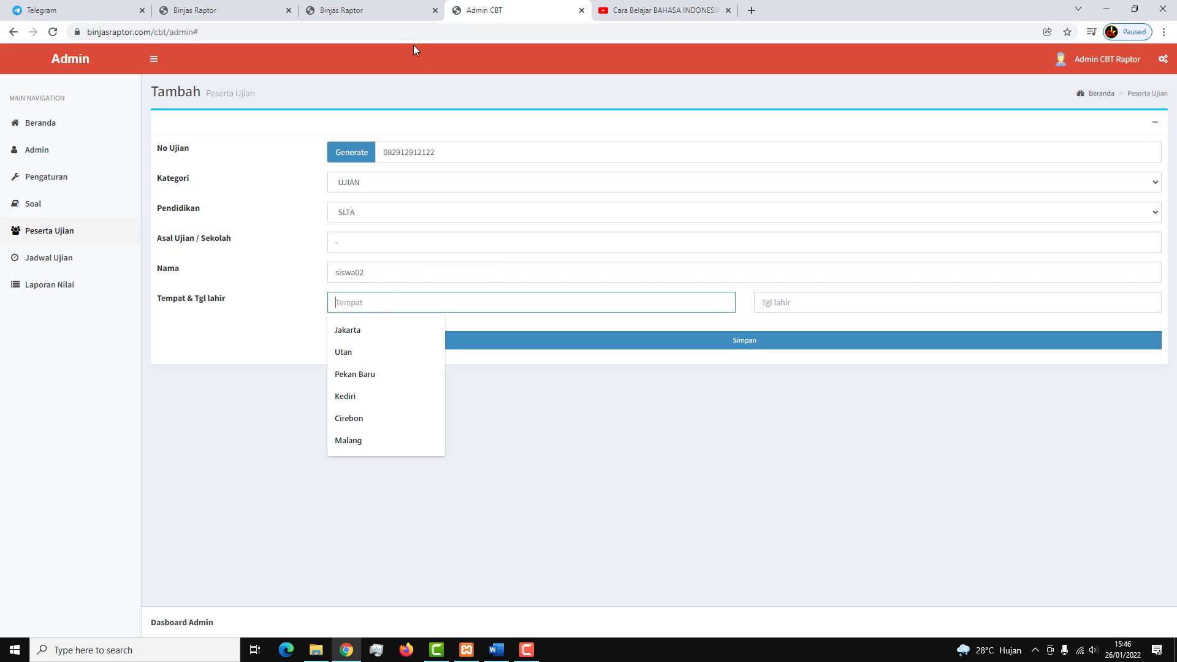
pyautogui.click(368, 9)
pyautogui.click(536, 7)
pyautogui.write('S')
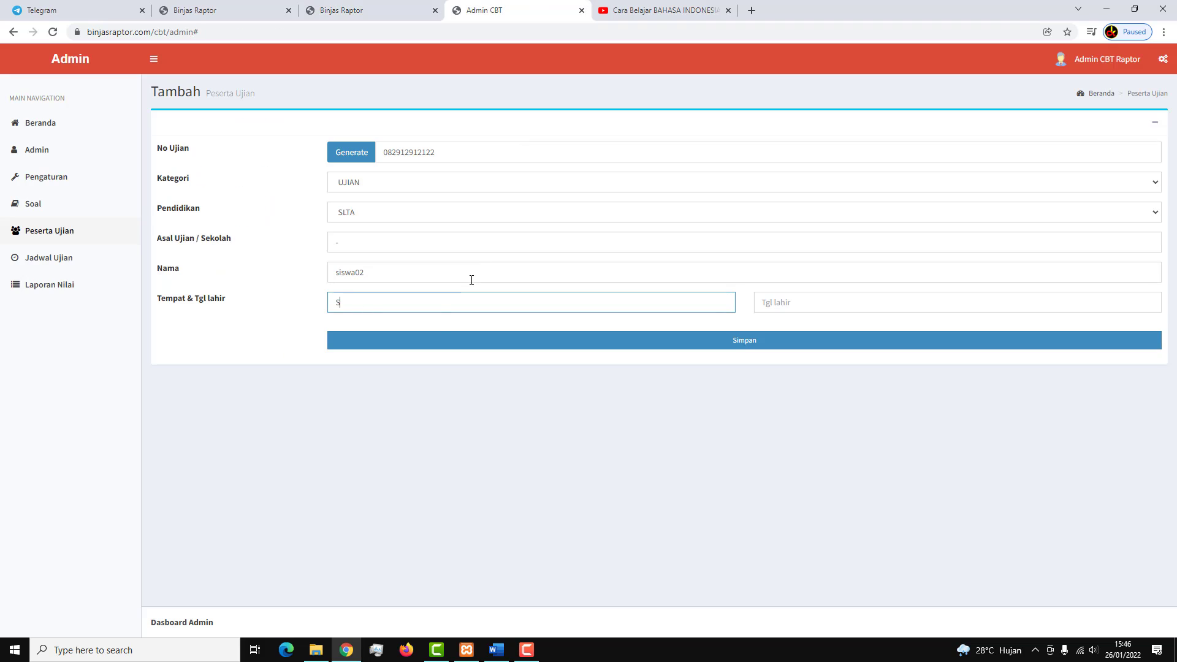
pyautogui.write('uarkarta')
# Set the birth date to 19 January 2022 and save the new participant.
pyautogui.click(786, 298)
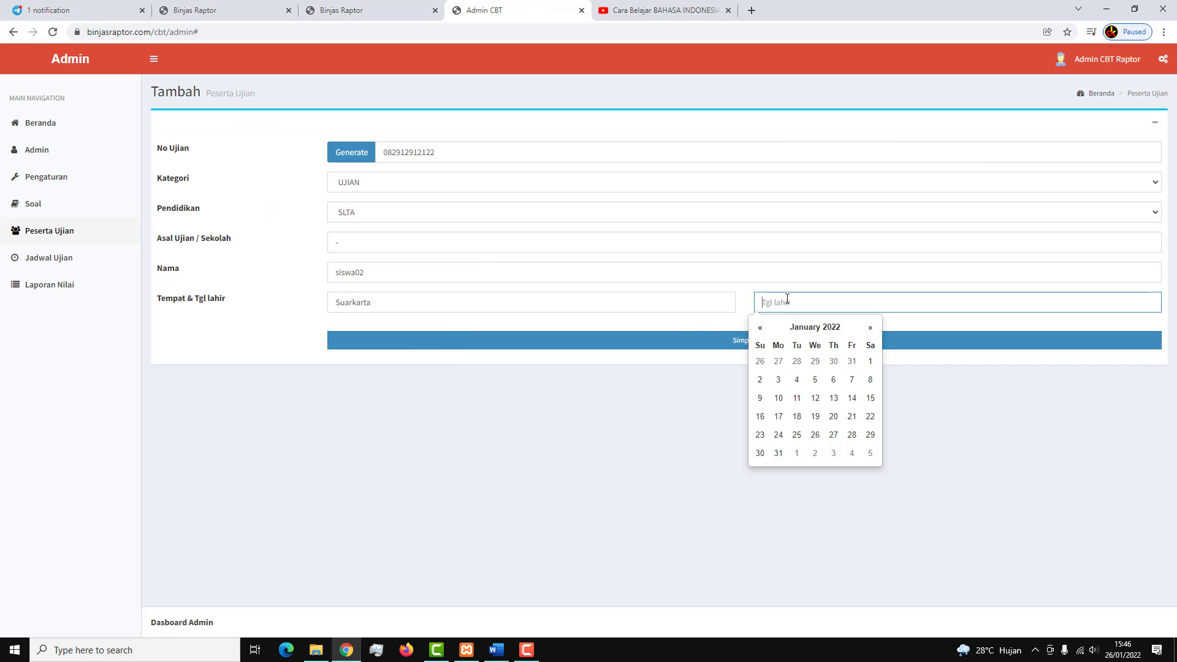
pyautogui.click(815, 415)
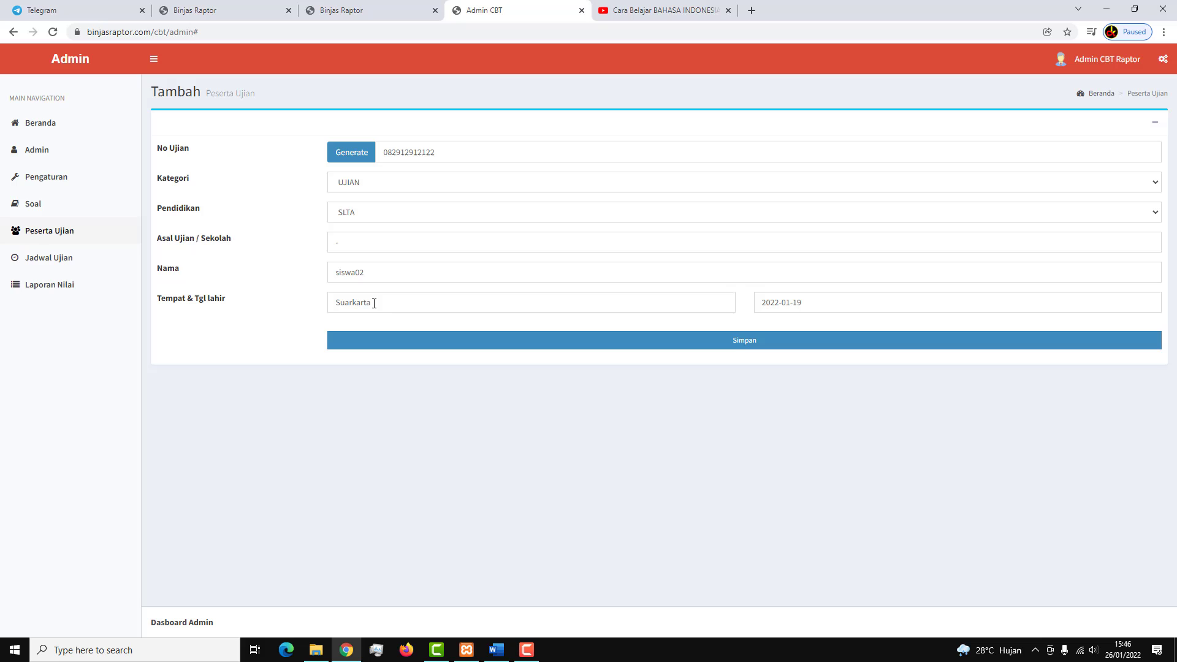
pyautogui.click(551, 341)
pyautogui.click(645, 105)
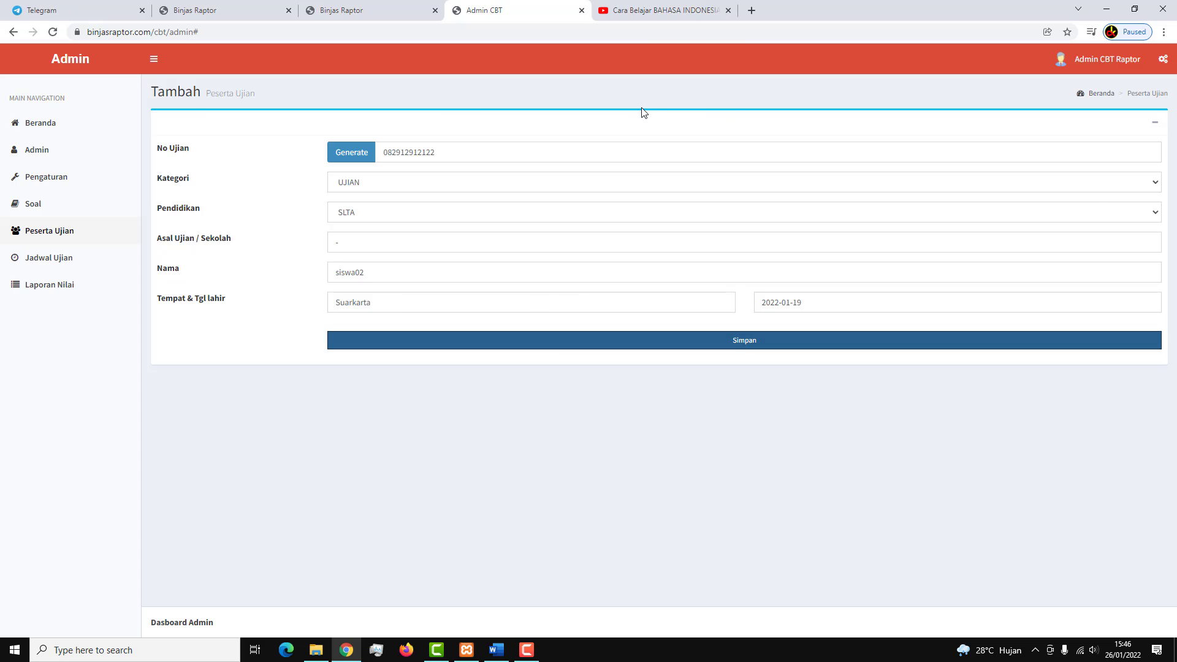
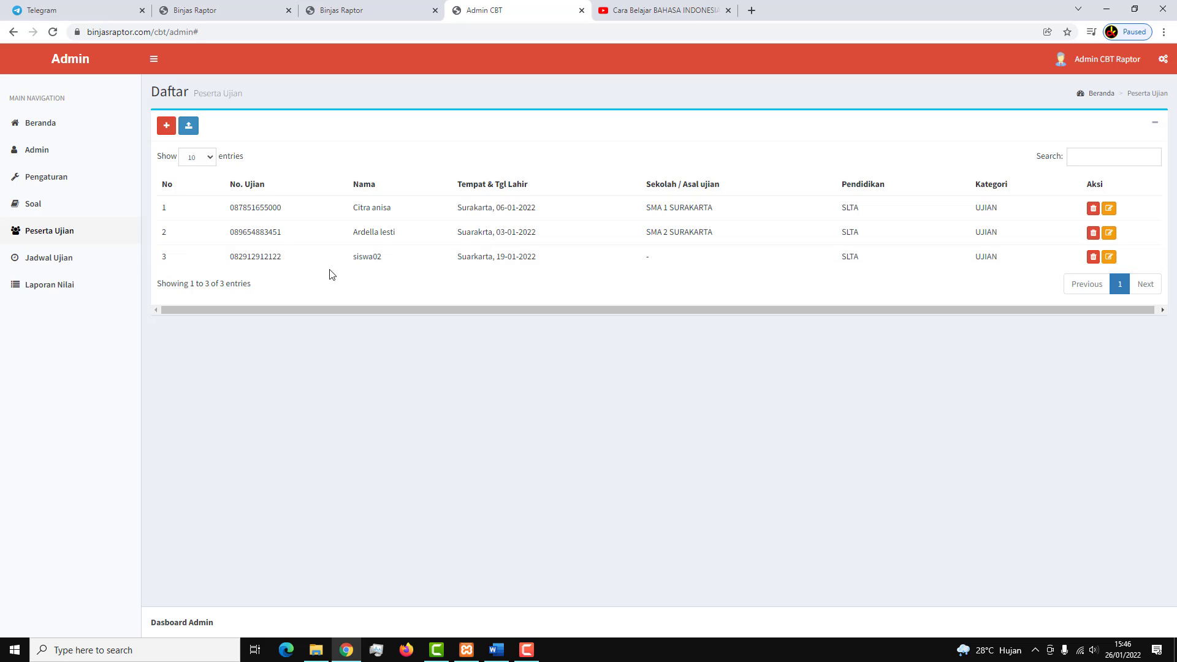
# Delete the Try Out 1 schedule from the Jadwal Ujian list.
pyautogui.click(57, 264)
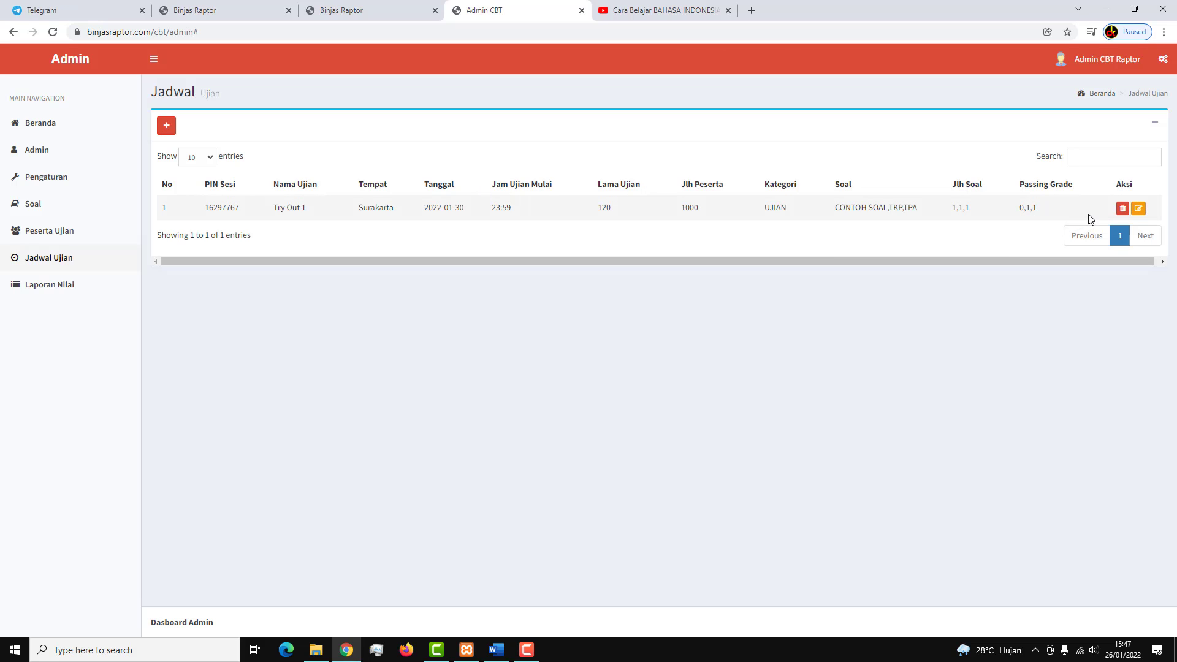
pyautogui.click(1122, 208)
pyautogui.click(645, 109)
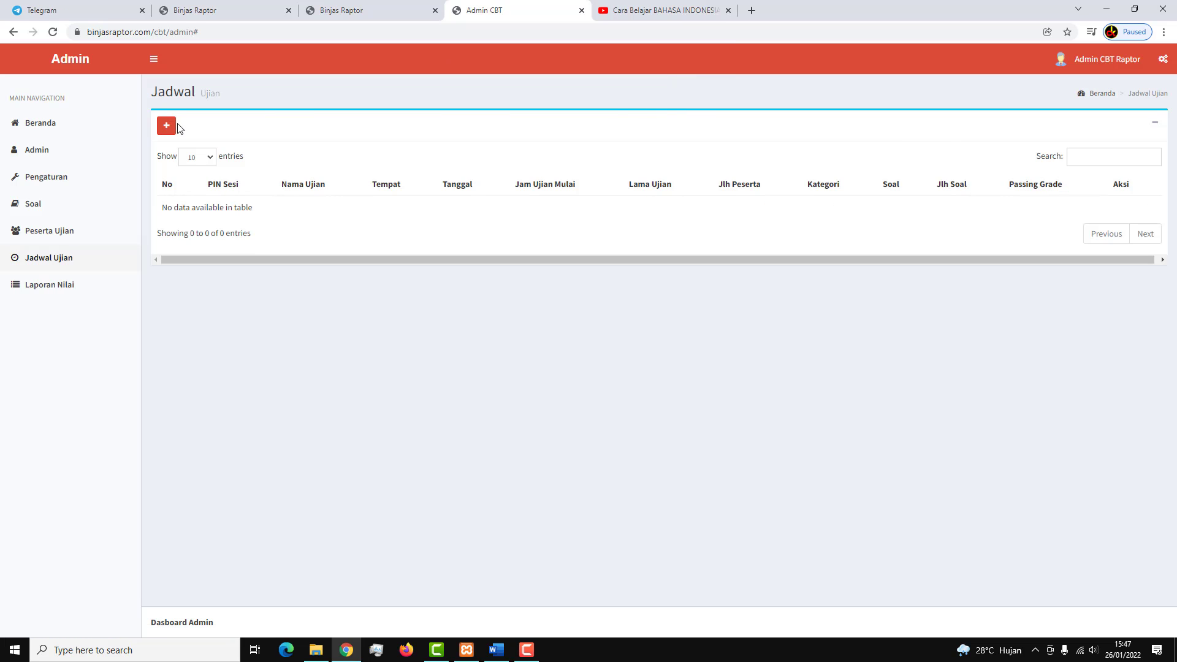
# Start a new exam schedule in category UJIAN named Uji Coba 1.
pyautogui.click(163, 124)
pyautogui.click(375, 154)
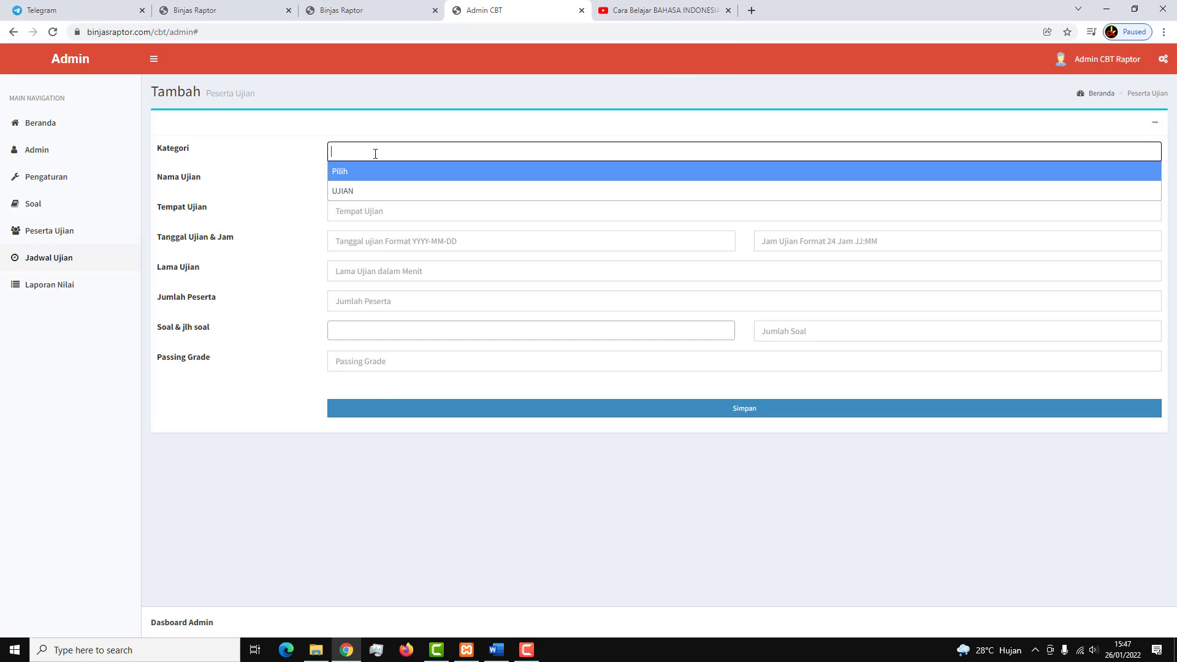
pyautogui.click(367, 190)
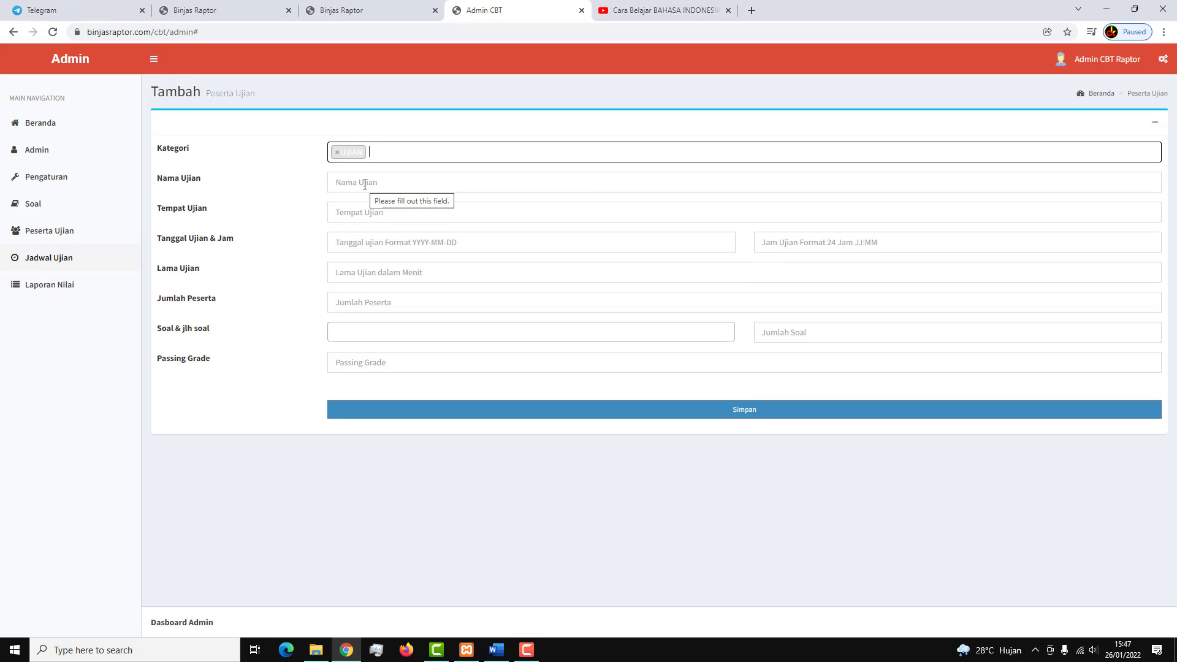
pyautogui.click(364, 184)
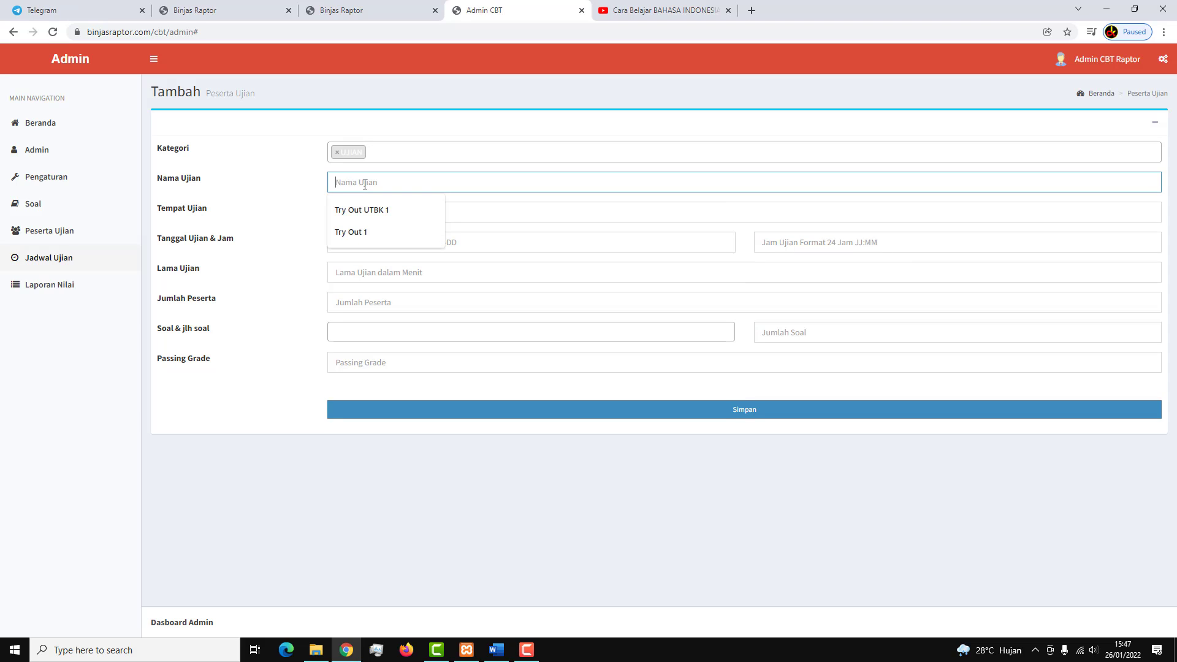
pyautogui.write('Uj')
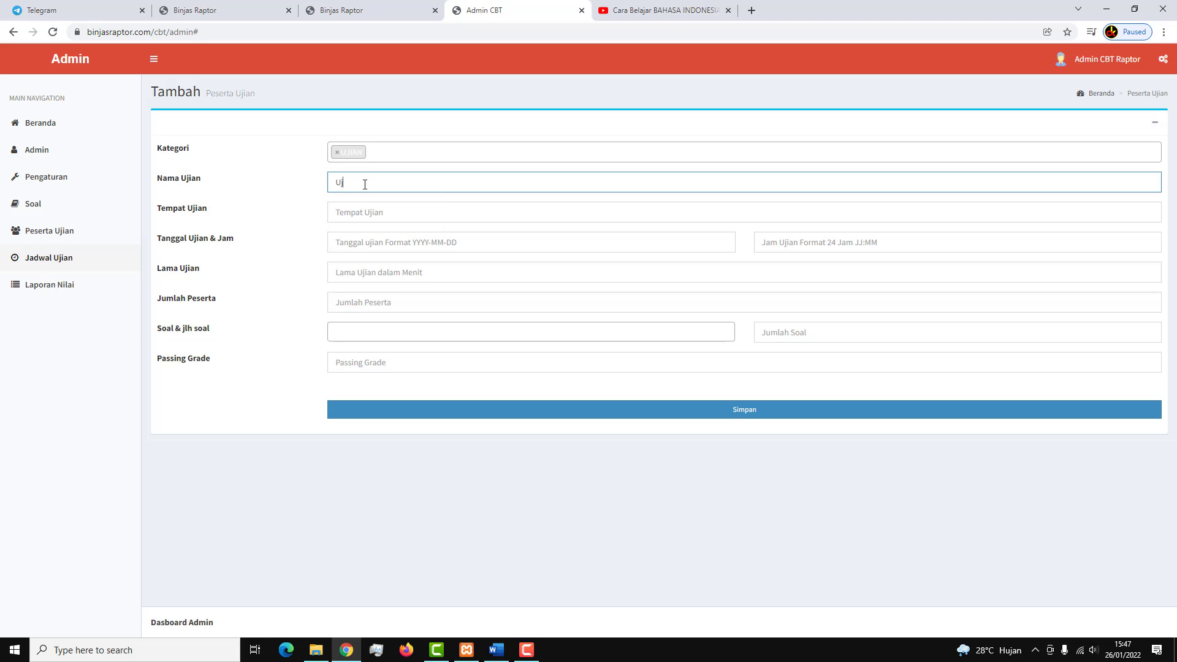
pyautogui.write('i Coba Te')
pyautogui.press('BackSpace')
pyautogui.press('BackSpace')
# Set the exam location to Surakarta and the date to 31 January 2022.
pyautogui.click(368, 213)
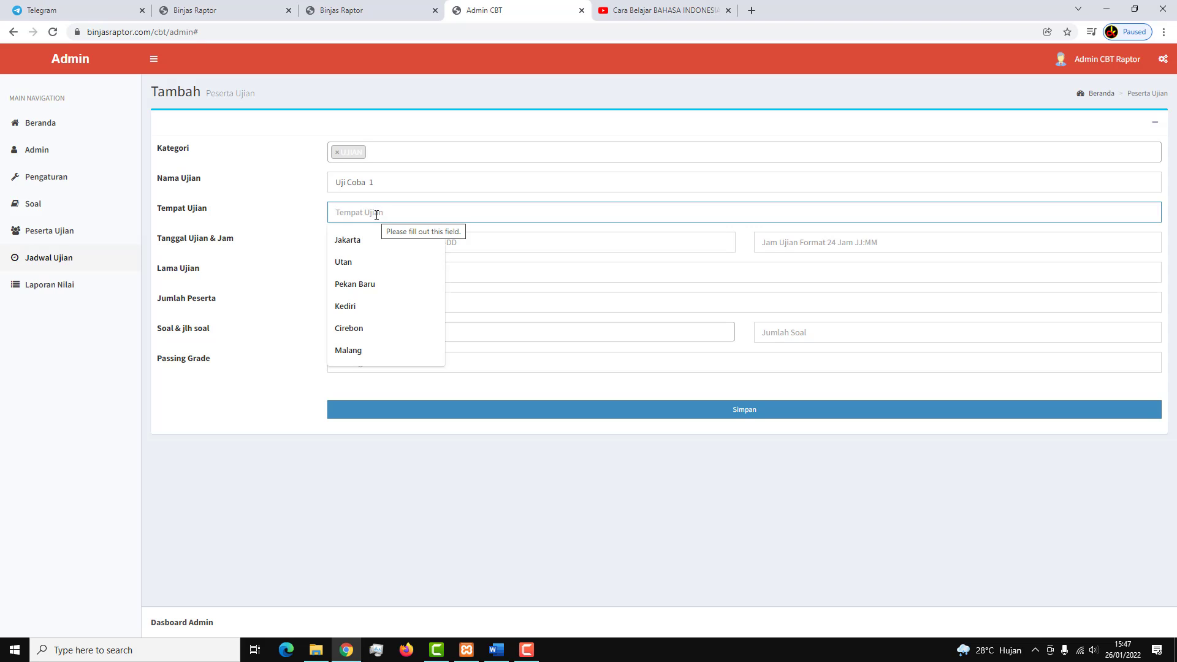
pyautogui.write('Surakarta')
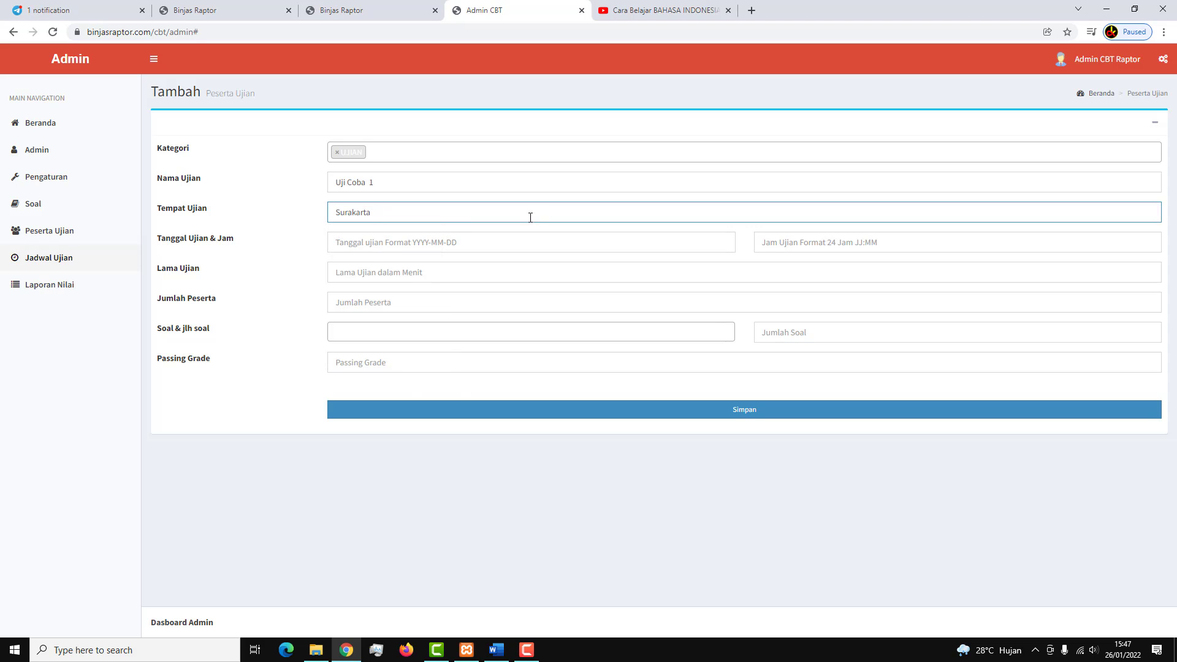
pyautogui.click(477, 239)
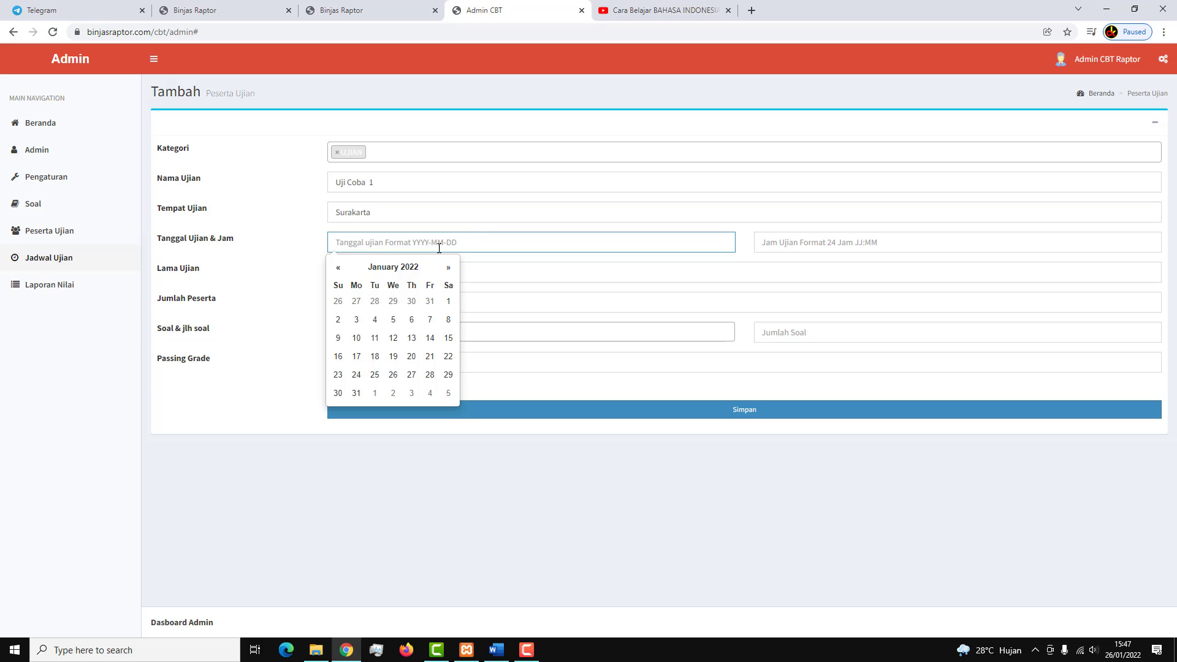
pyautogui.click(356, 393)
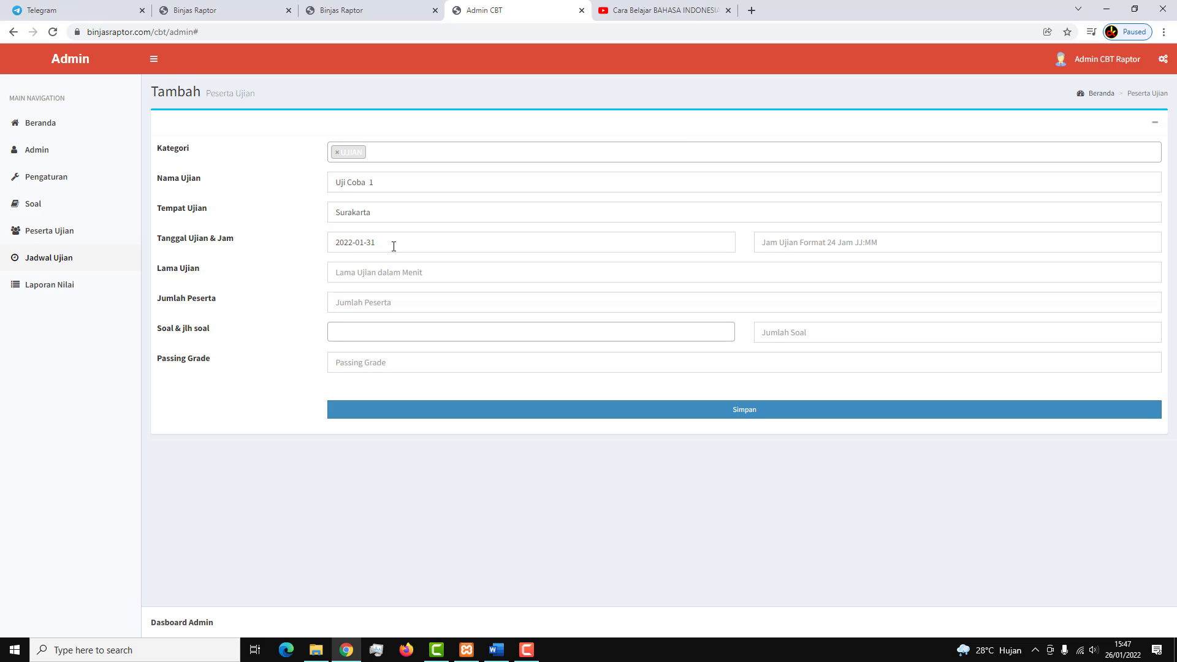
pyautogui.click(668, 237)
# Set start time 23:59, duration 60 minutes and 1000 participants.
pyautogui.click(829, 241)
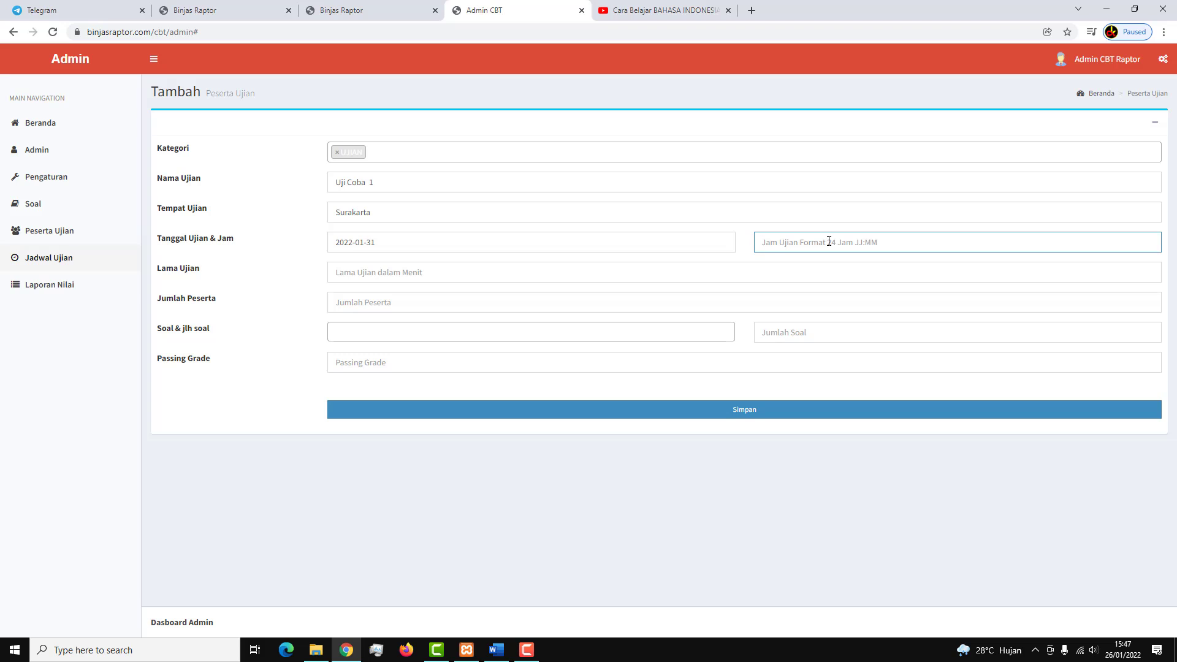
pyautogui.write('2')
pyautogui.write('3:59')
pyautogui.click(513, 280)
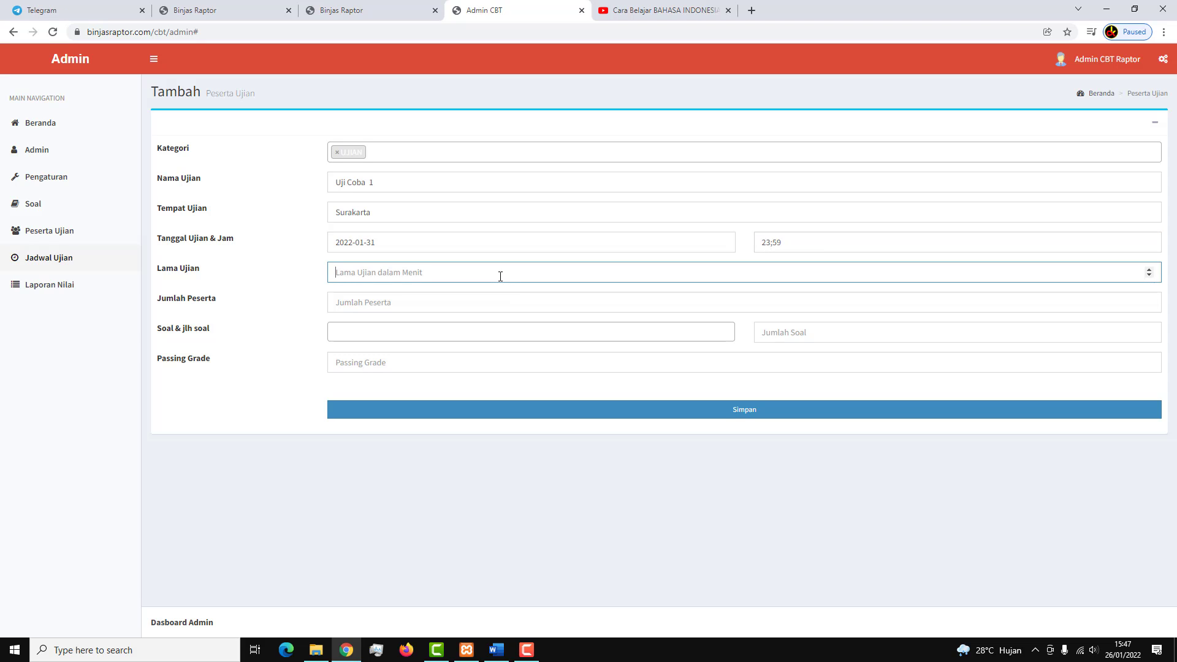
pyautogui.write('60')
pyautogui.click(466, 308)
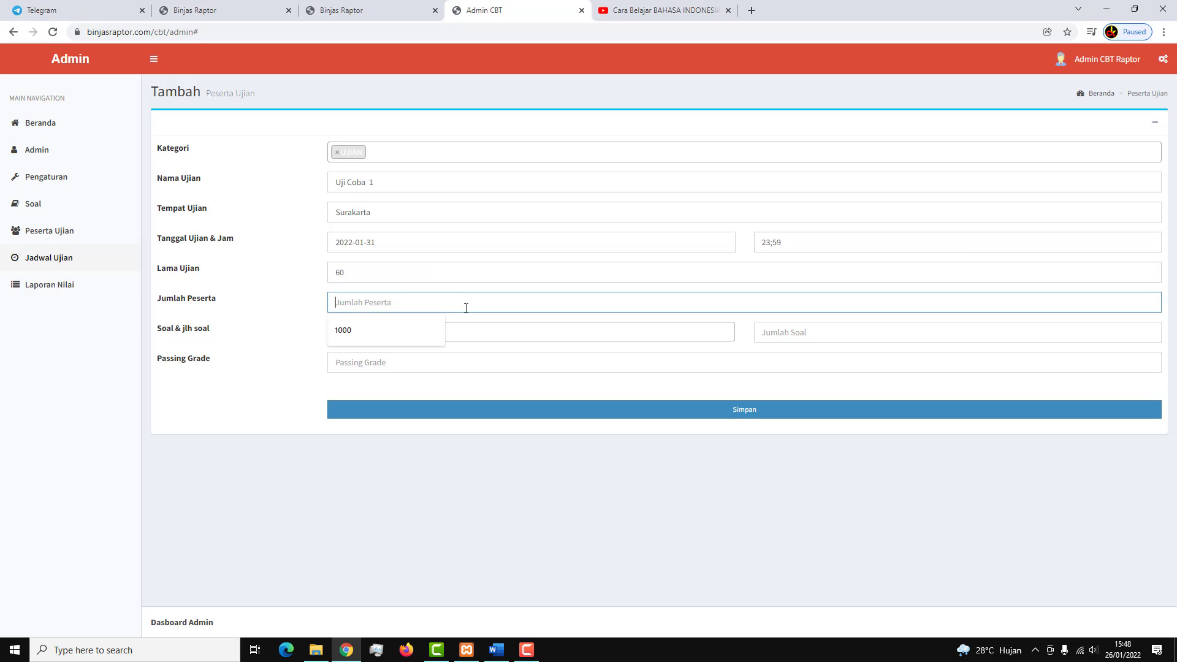
pyautogui.click(403, 328)
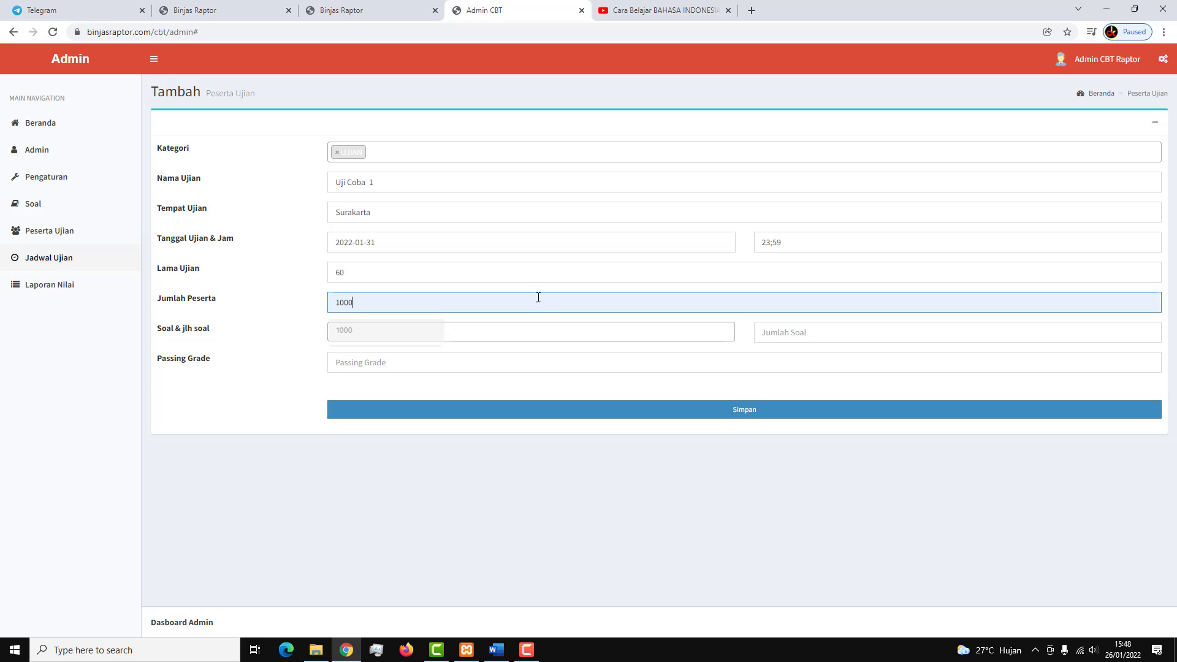
# Add question banks CONTOH SOAL, TKP and TPA with question counts 2,2,2.
pyautogui.click(425, 333)
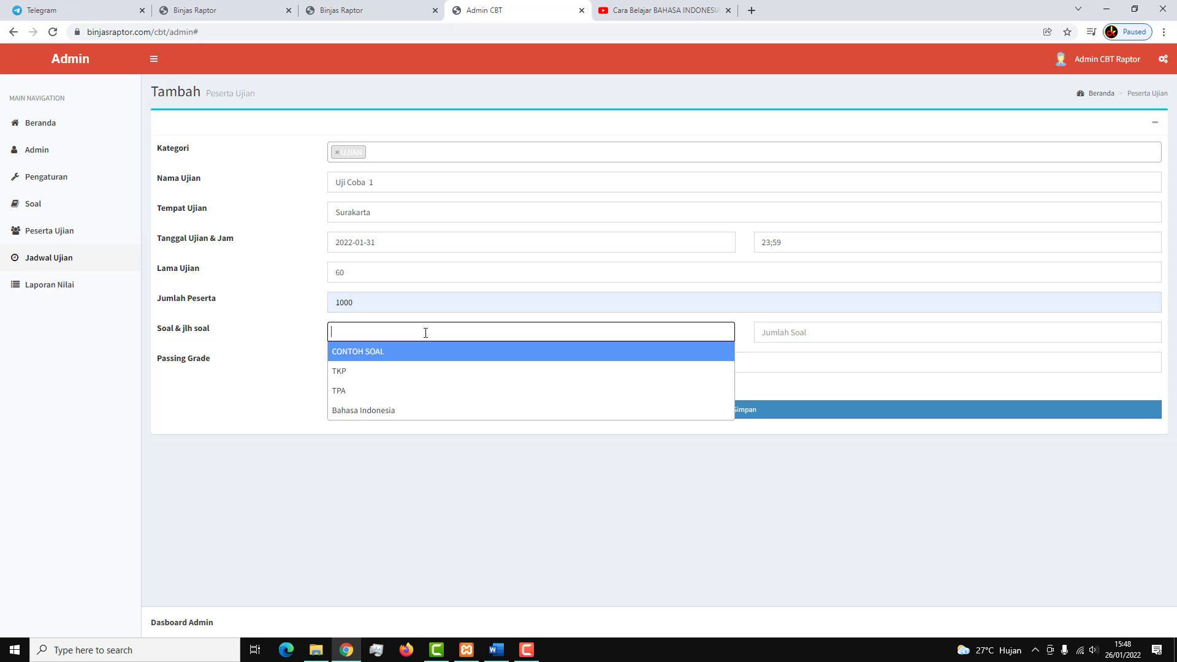
pyautogui.press('Escape')
pyautogui.click(426, 332)
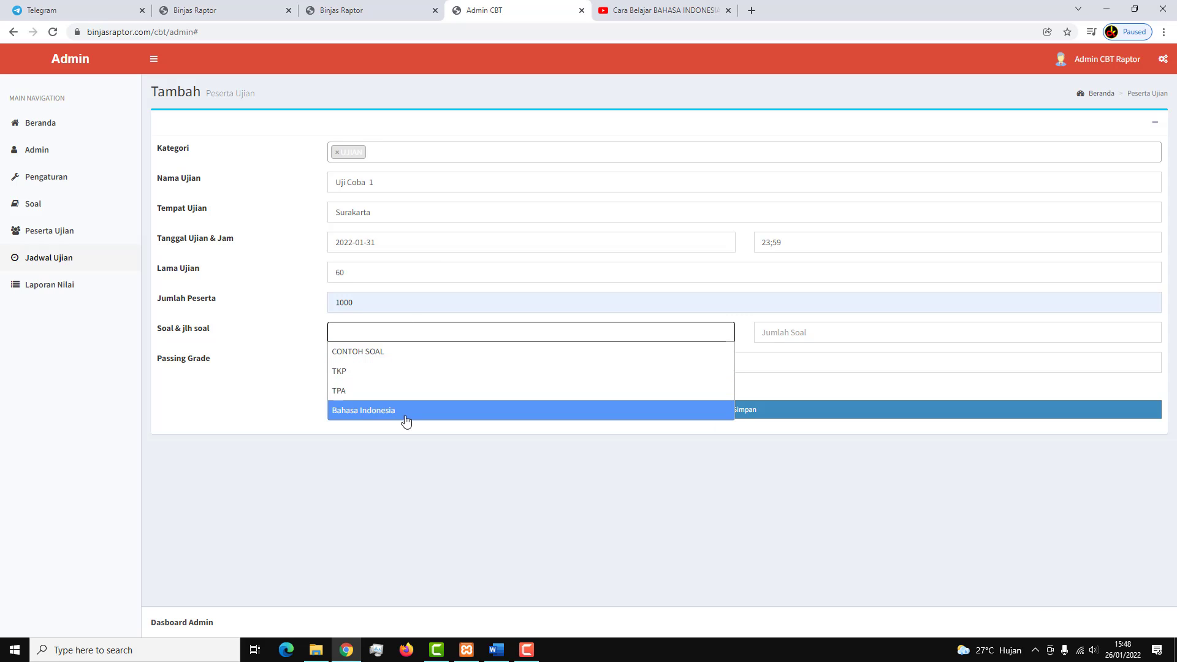
pyautogui.click(400, 354)
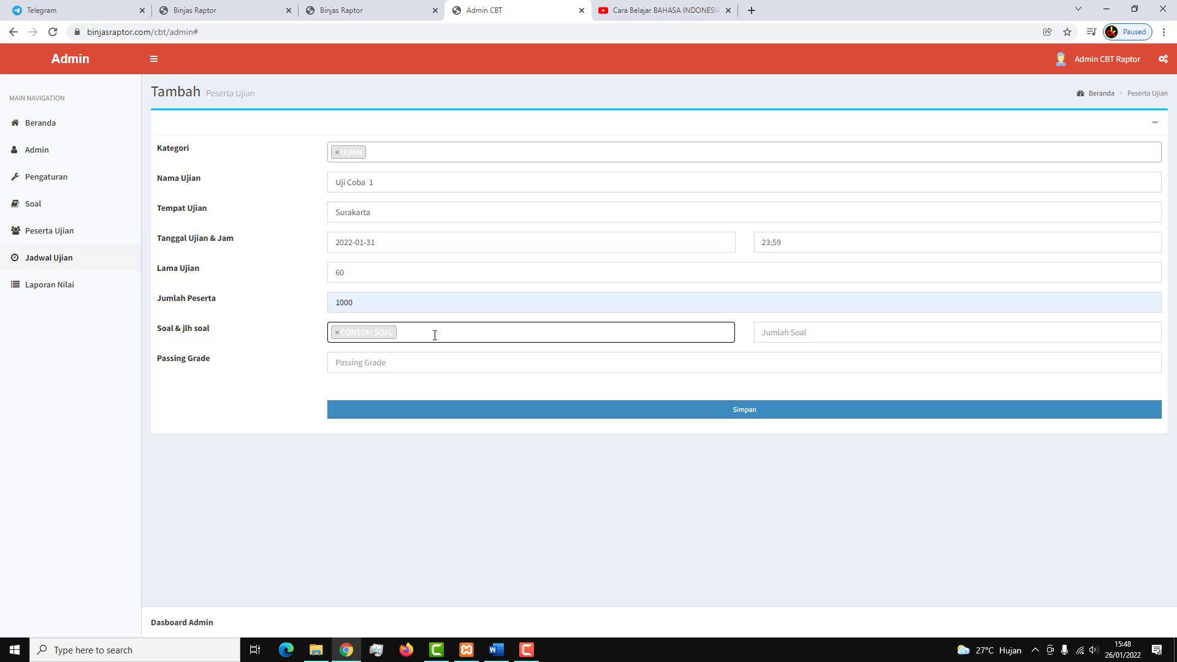
pyautogui.click(418, 333)
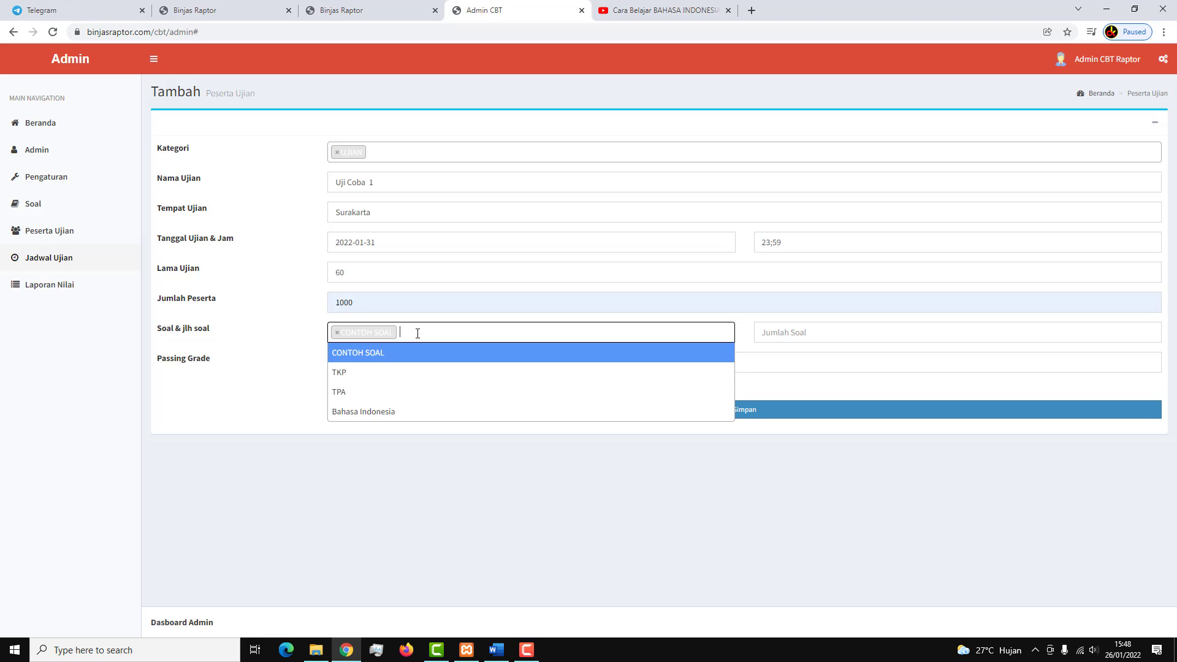
pyautogui.click(413, 377)
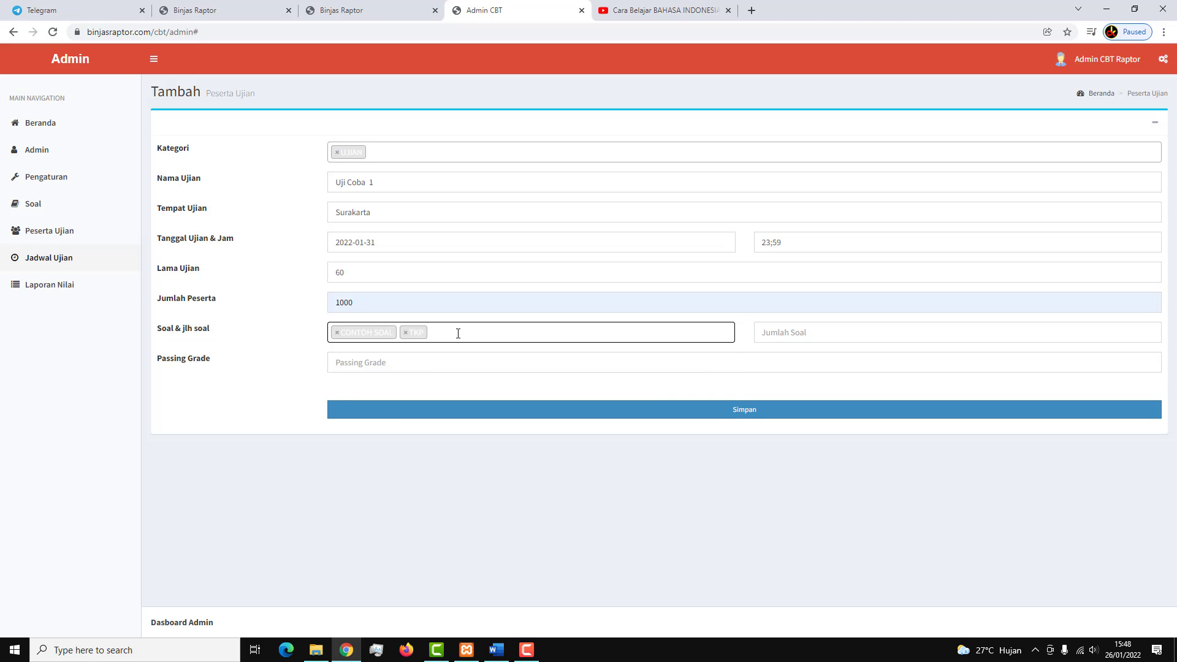
pyautogui.click(457, 333)
pyautogui.click(413, 388)
pyautogui.click(831, 330)
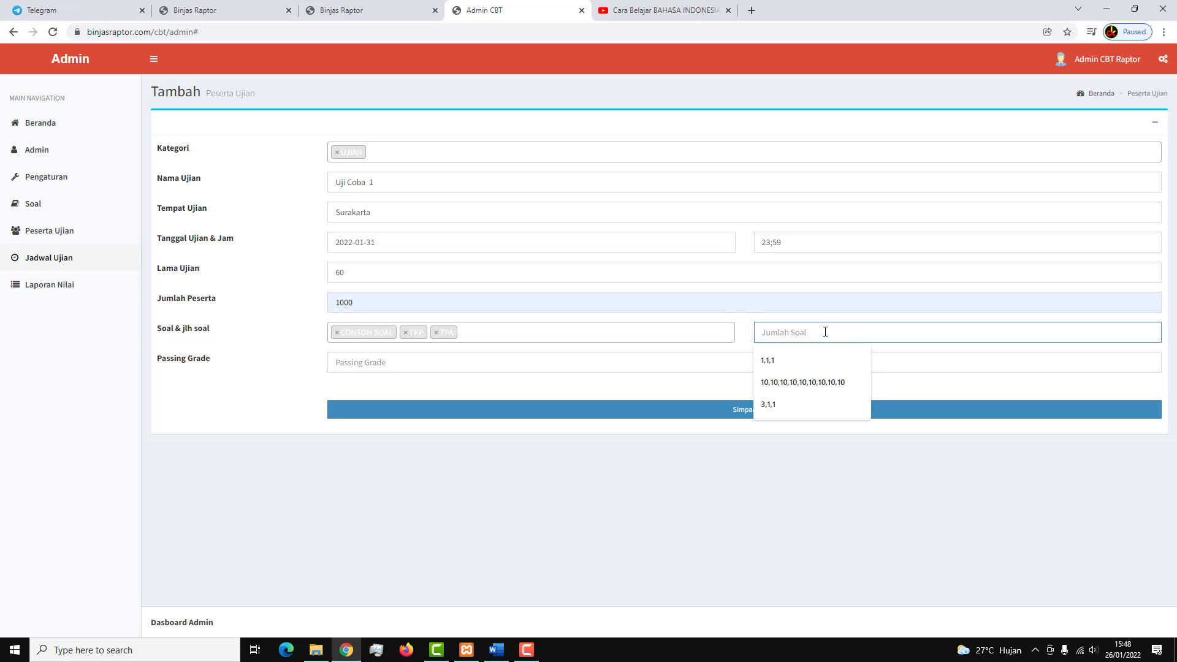
pyautogui.write('2,2,2')
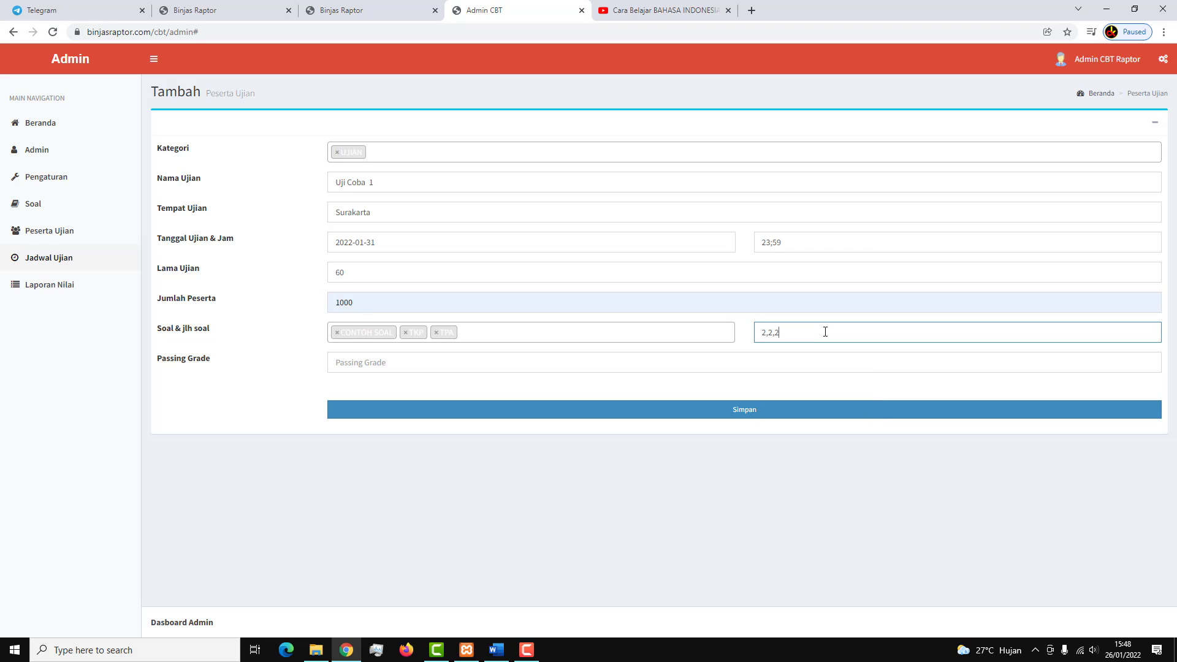
# Enter passing grade 0,1,1 and submit the schedule, which is rejected with 'Jam sudah lewat'.
pyautogui.click(603, 365)
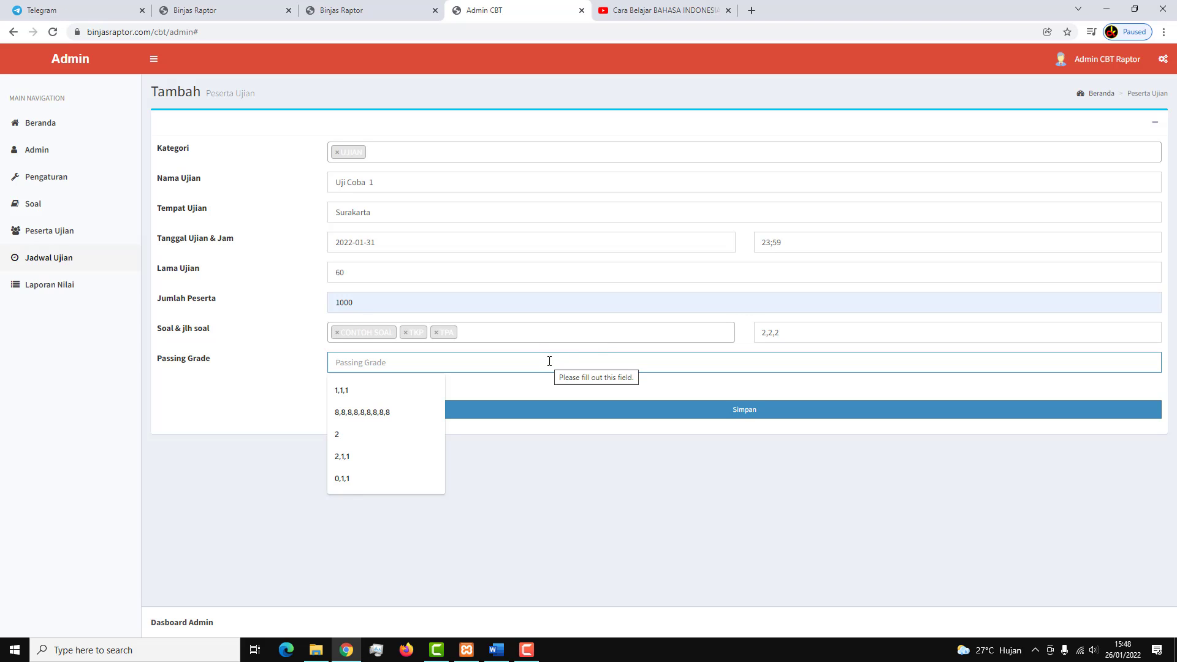
pyautogui.write('0')
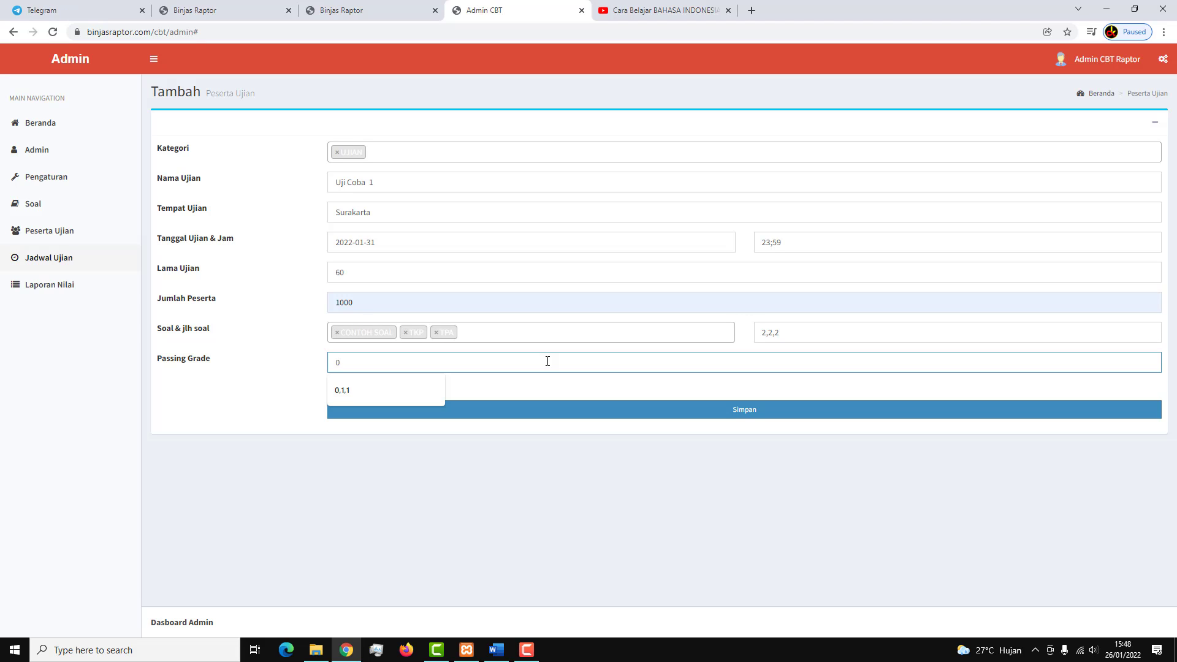
pyautogui.write(',1,1')
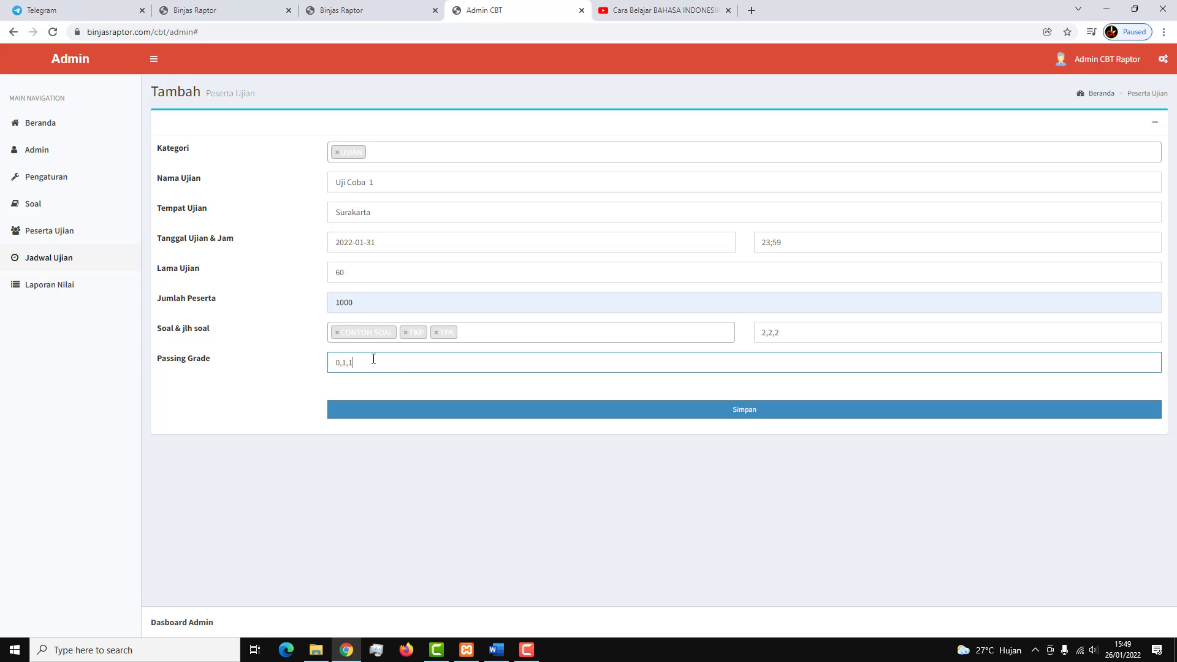
pyautogui.click(407, 410)
# Correct the start time to 23:59 and save Uji Coba 1, now listed with its session PIN.
pyautogui.click(647, 103)
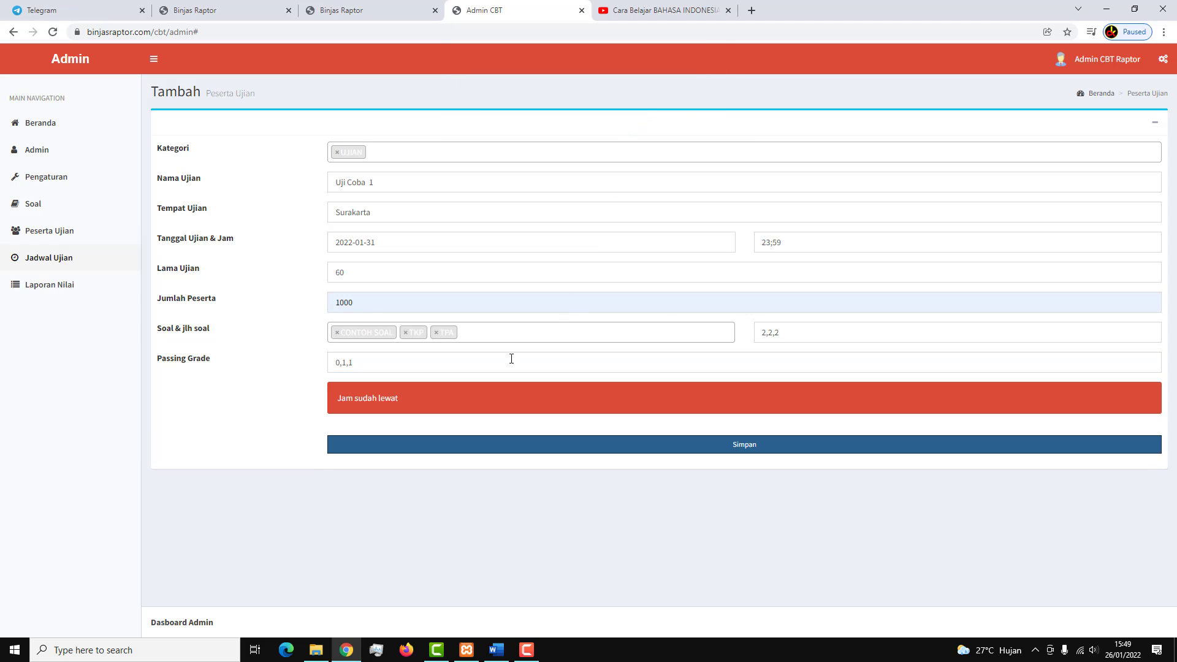
pyautogui.click(384, 244)
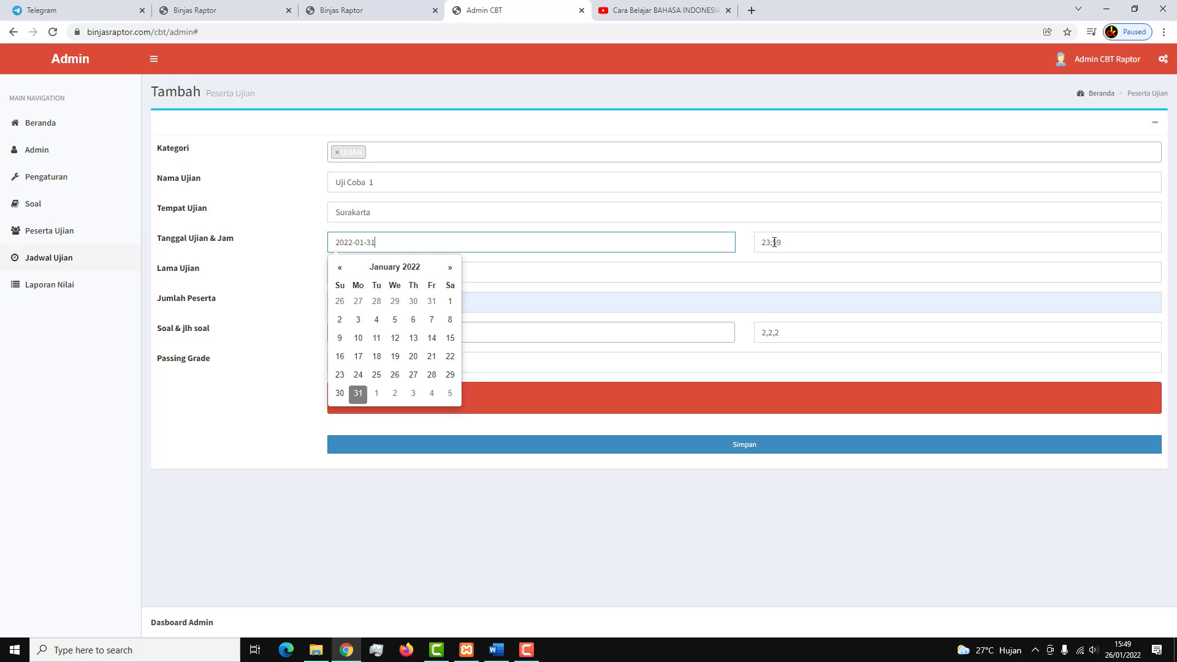
pyautogui.click(795, 242)
pyautogui.press('BackSpace')
pyautogui.write(':')
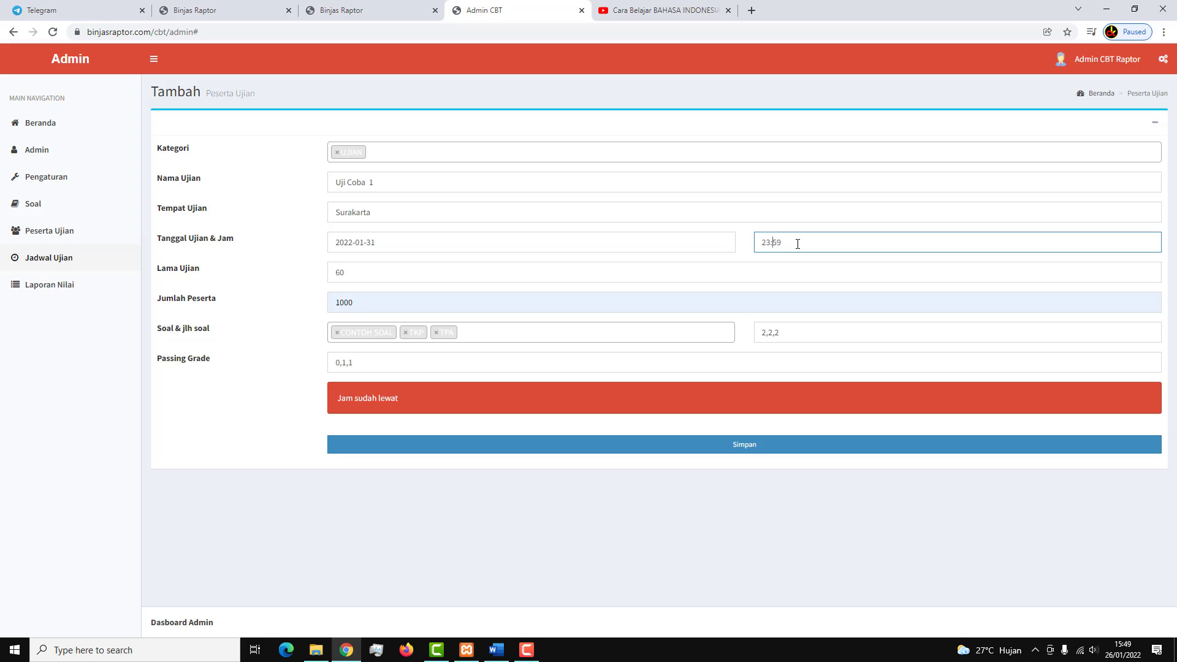
pyautogui.click(502, 453)
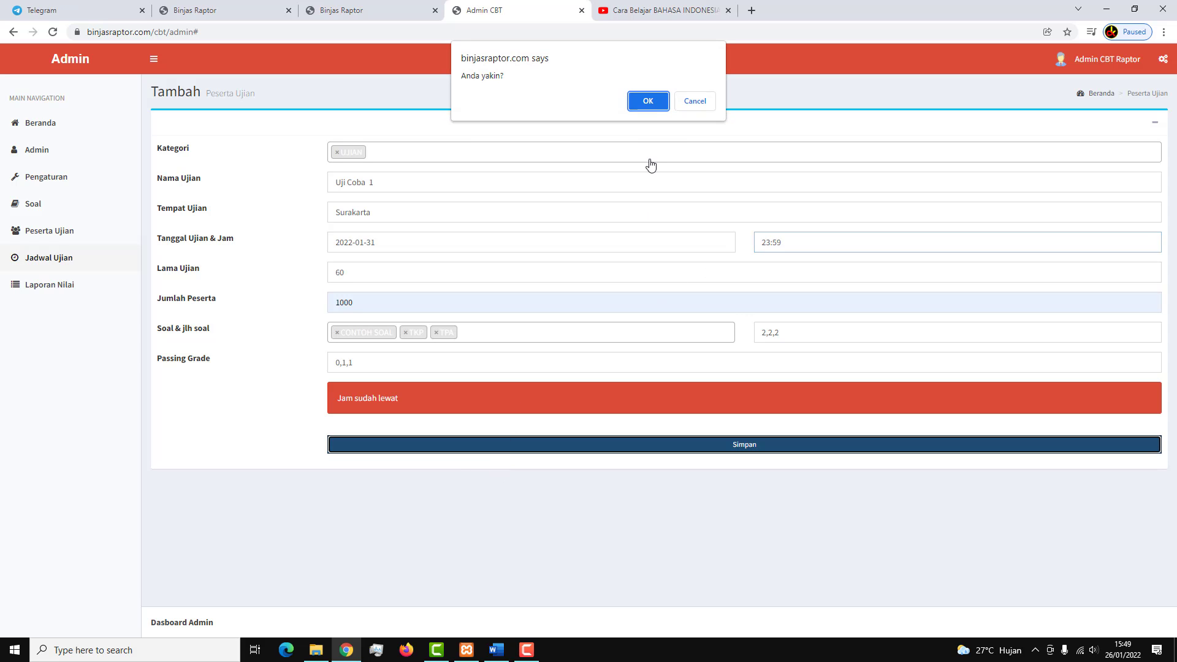
pyautogui.click(652, 102)
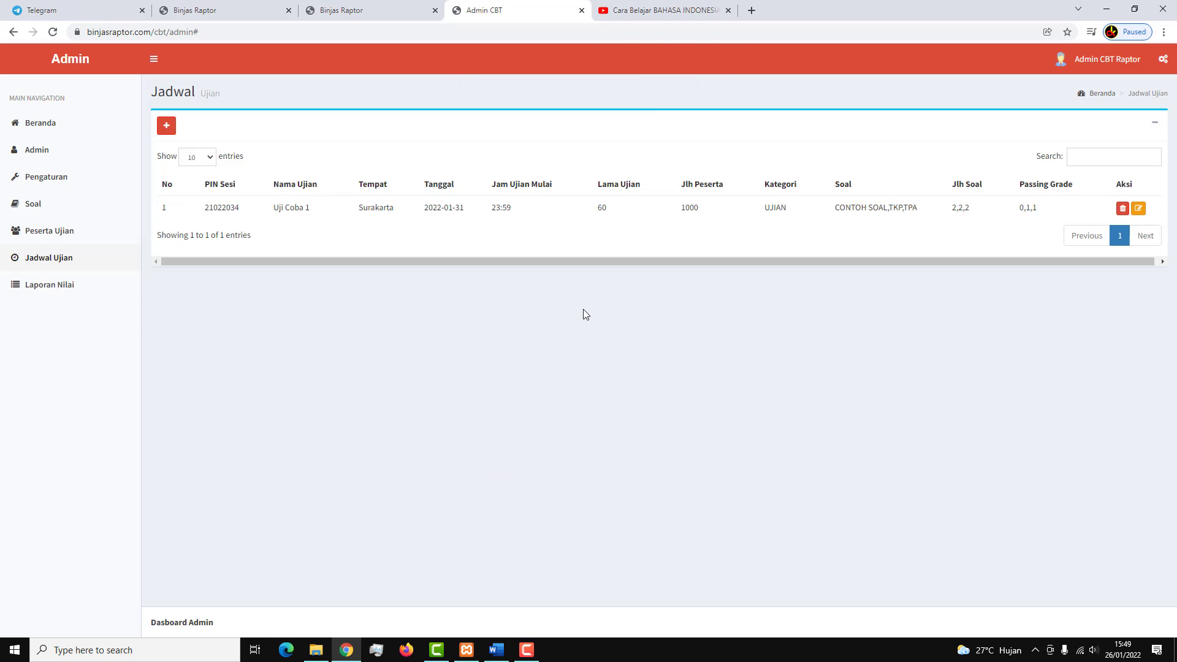
pyautogui.moveTo(211, 207); pyautogui.dragTo(237, 207)
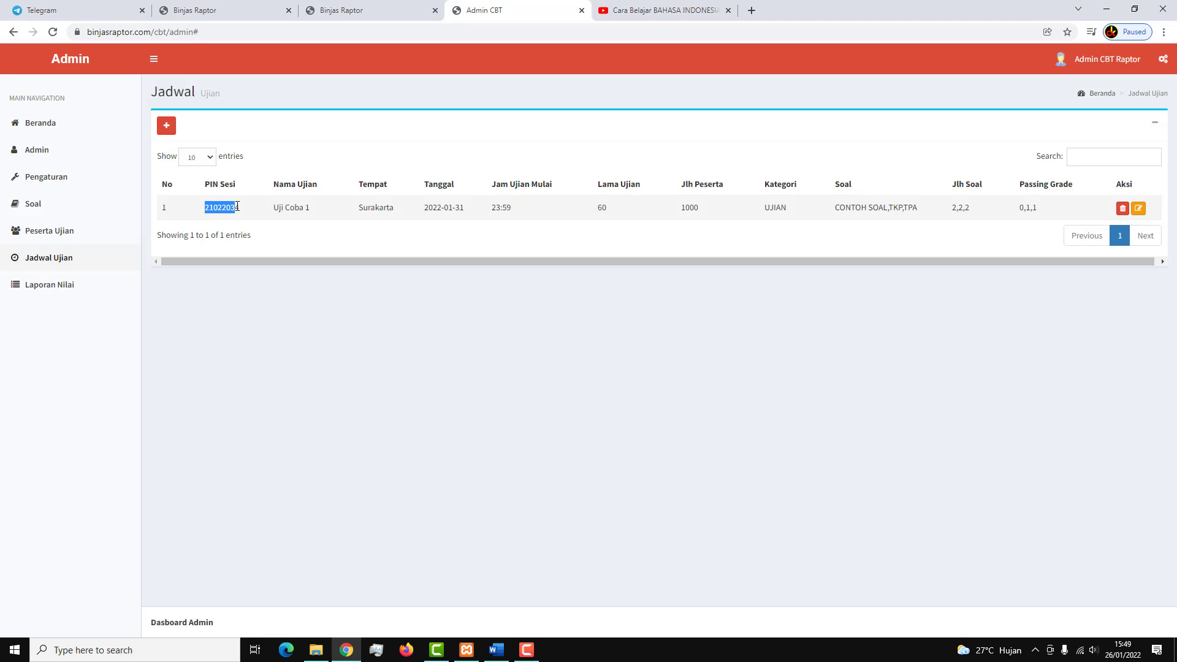
pyautogui.click(246, 211)
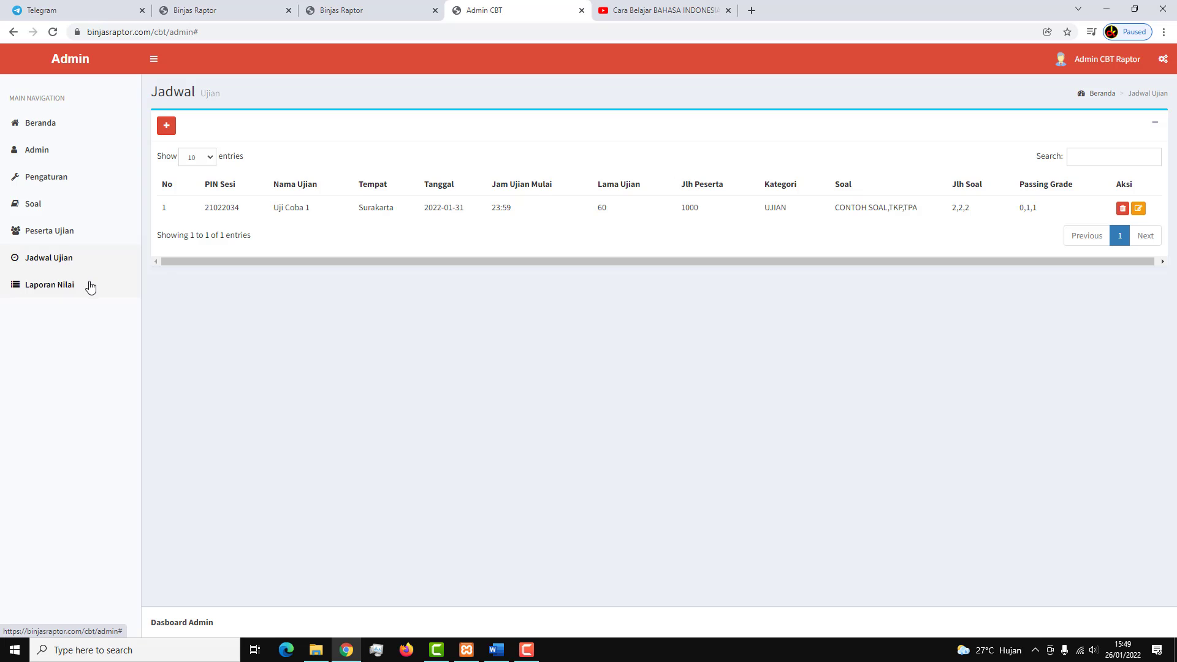
# Log in to the e-learning site as the student and open the CBT exam login page.
pyautogui.click(413, 5)
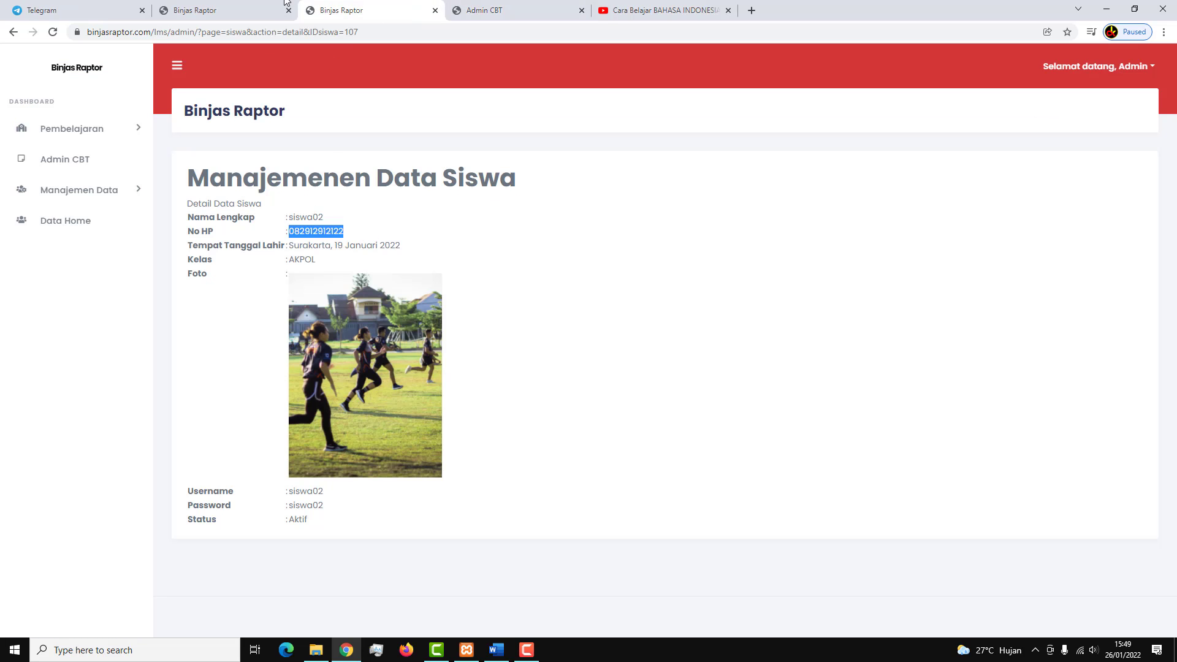
pyautogui.click(233, 10)
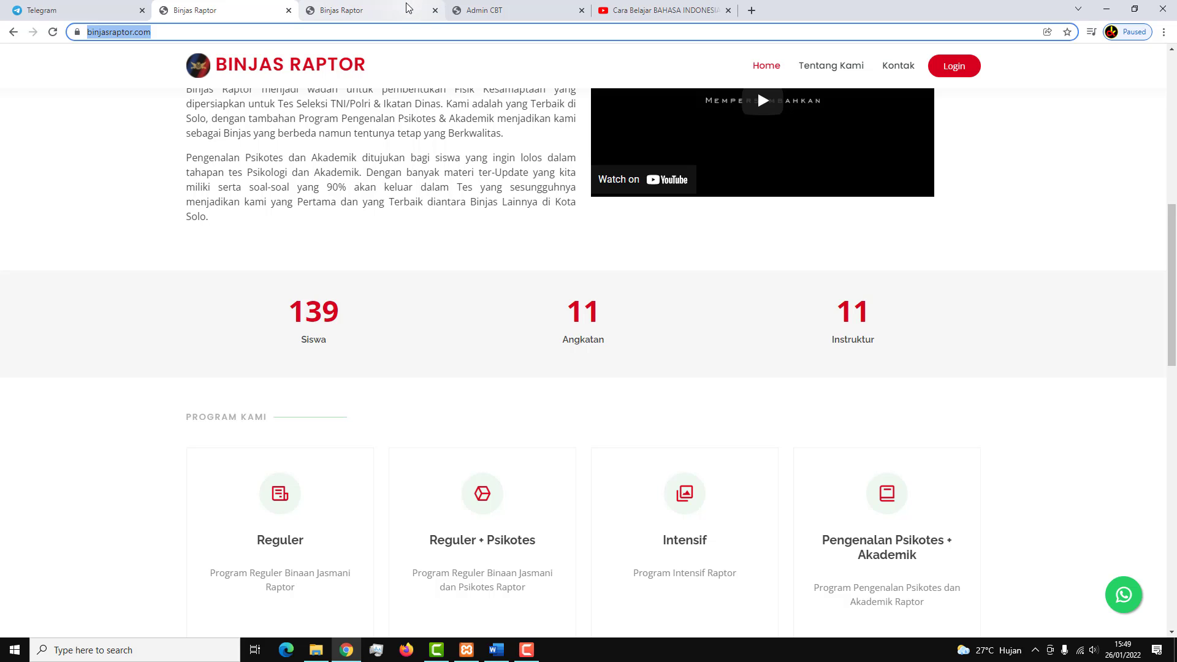
pyautogui.click(957, 66)
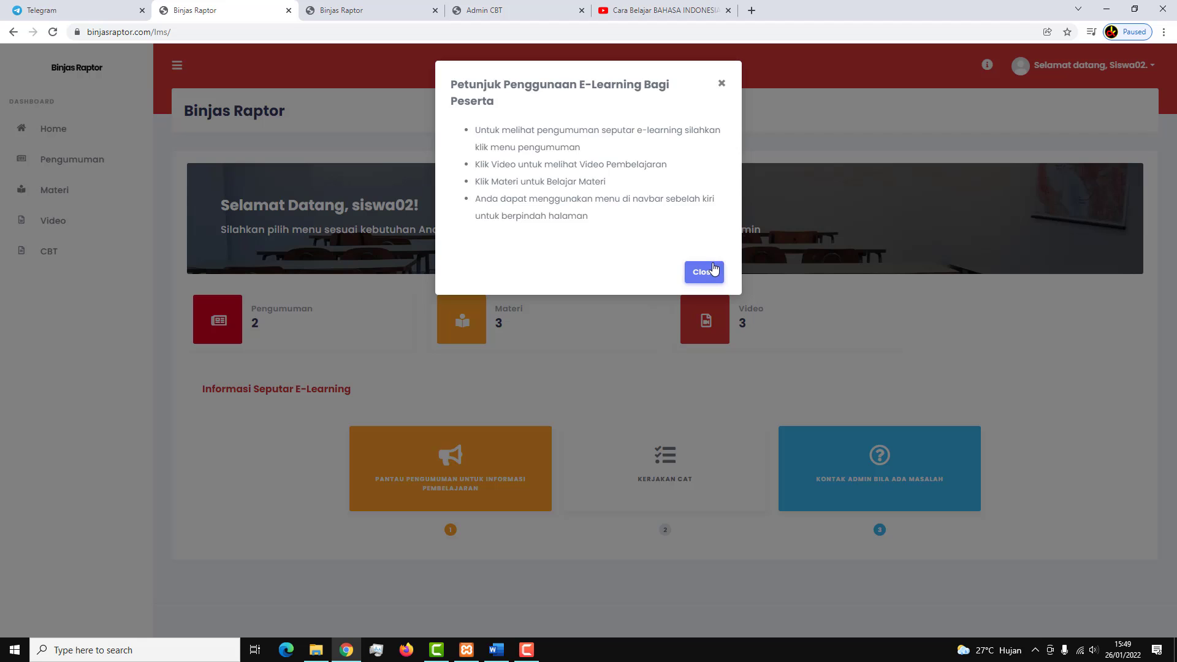
pyautogui.click(703, 270)
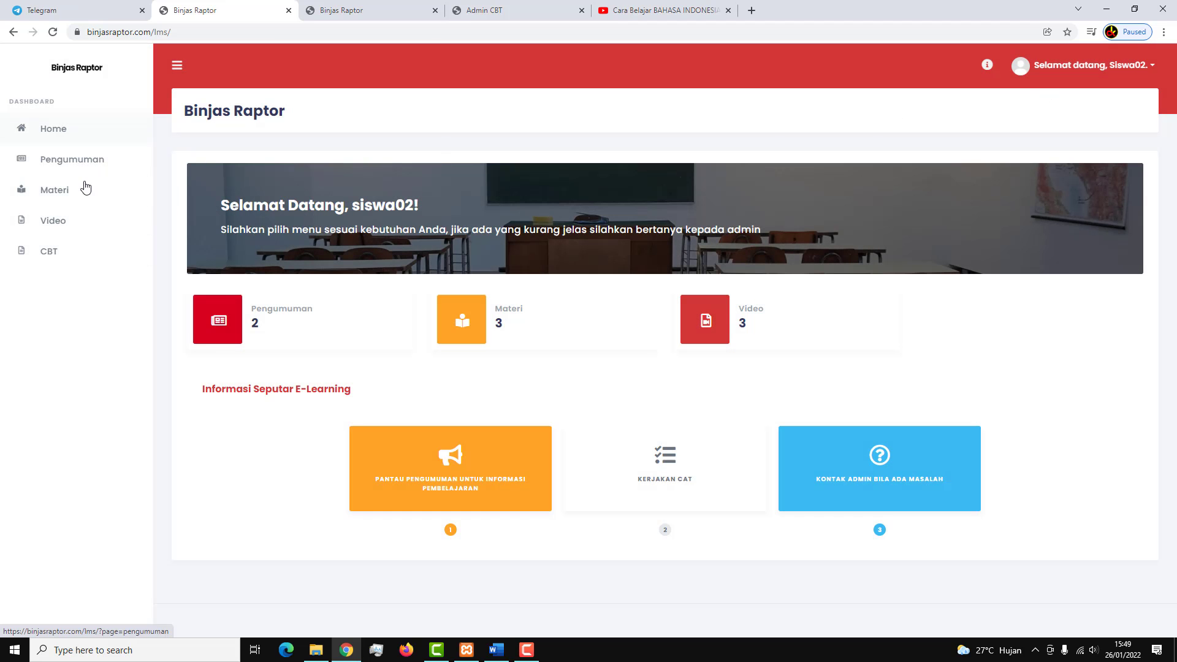
pyautogui.click(88, 260)
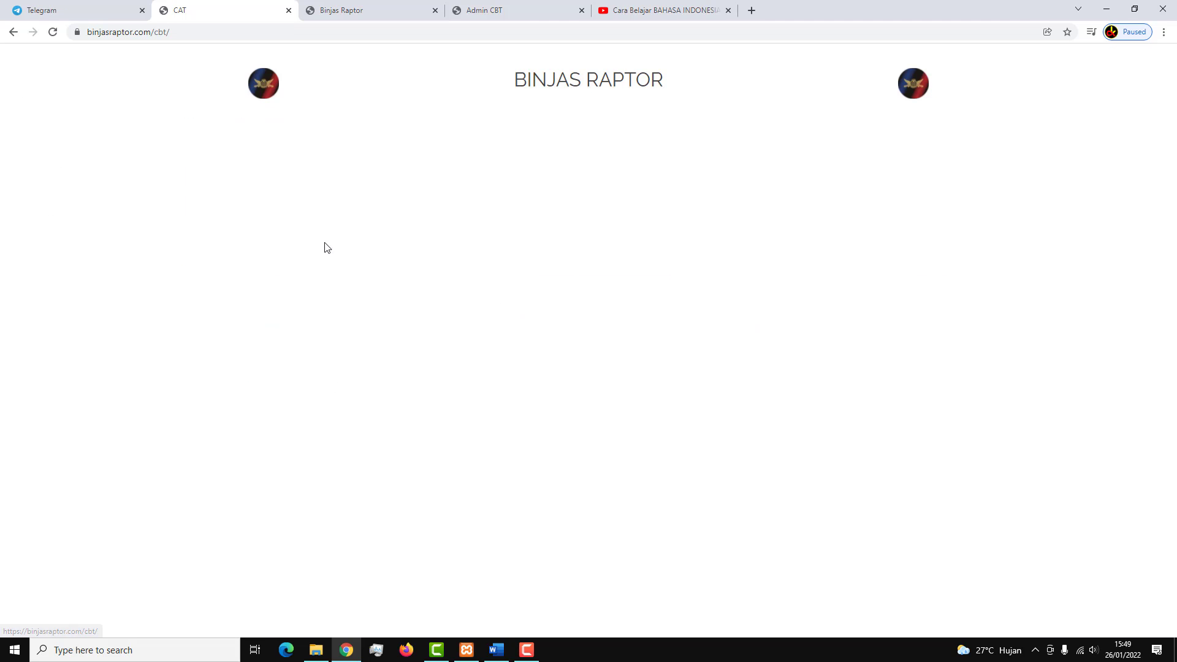
pyautogui.click(459, 233)
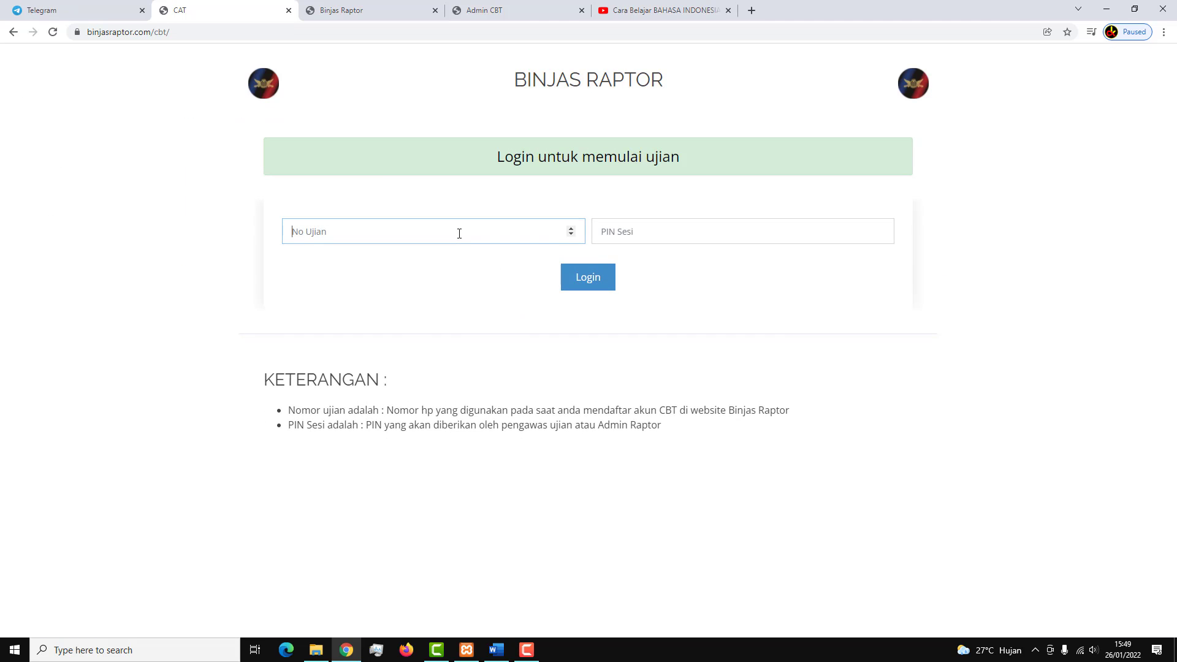
# Copy the student's exam number from Peserta Ujian into the CBT login form.
pyautogui.click(370, 7)
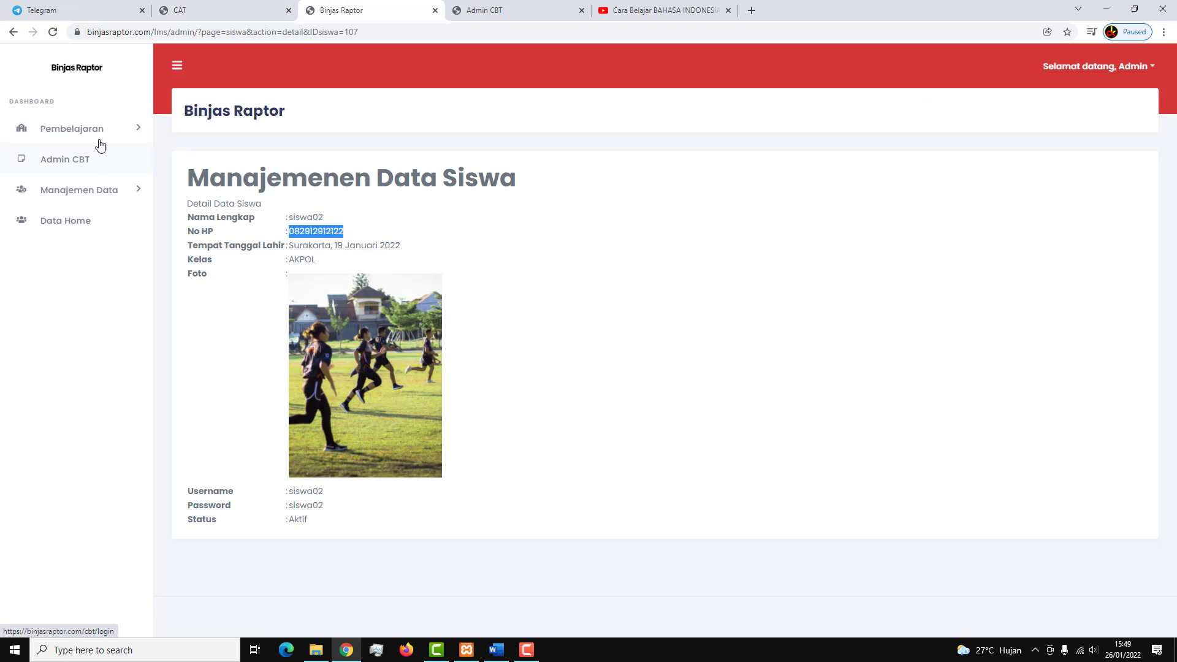
pyautogui.hotkey('ctrl', 'Tab')
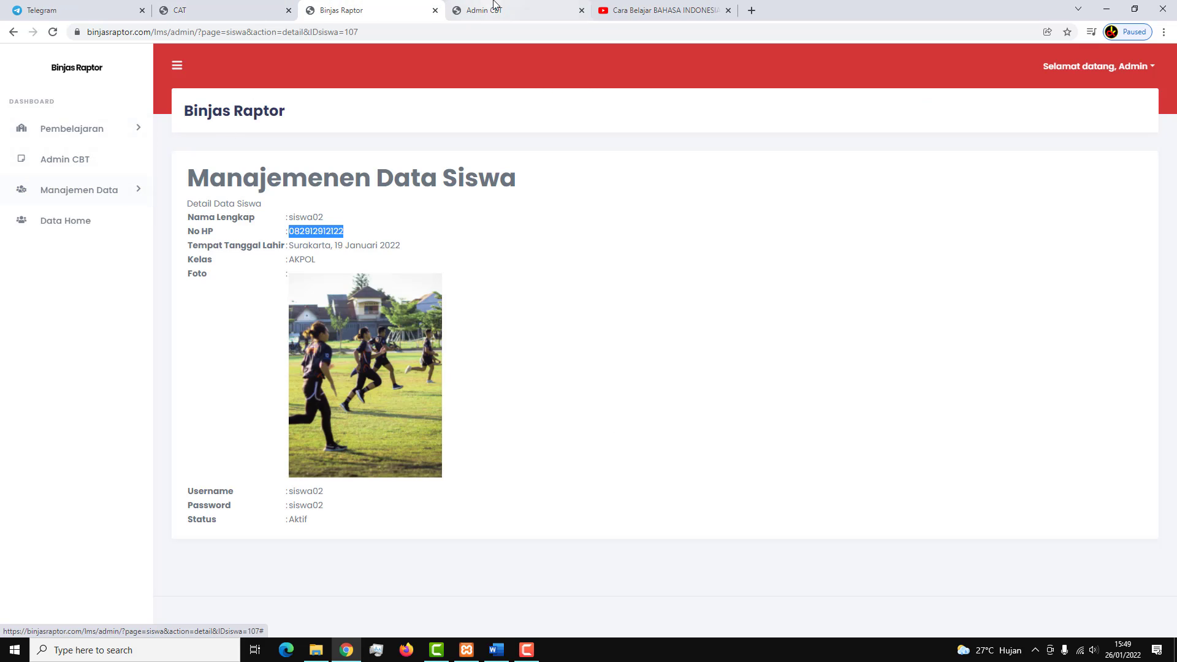
pyautogui.click(53, 231)
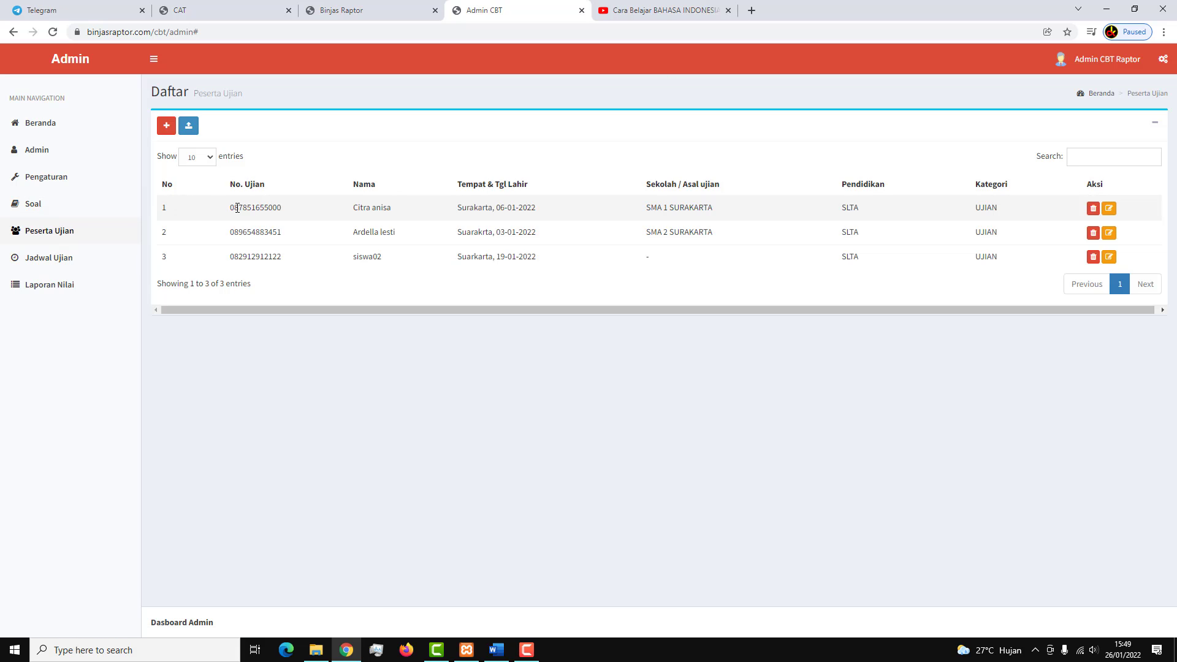
pyautogui.moveTo(231, 255); pyautogui.dragTo(289, 268)
pyautogui.hotkey('ctrl', 'c')
pyautogui.click(335, 7)
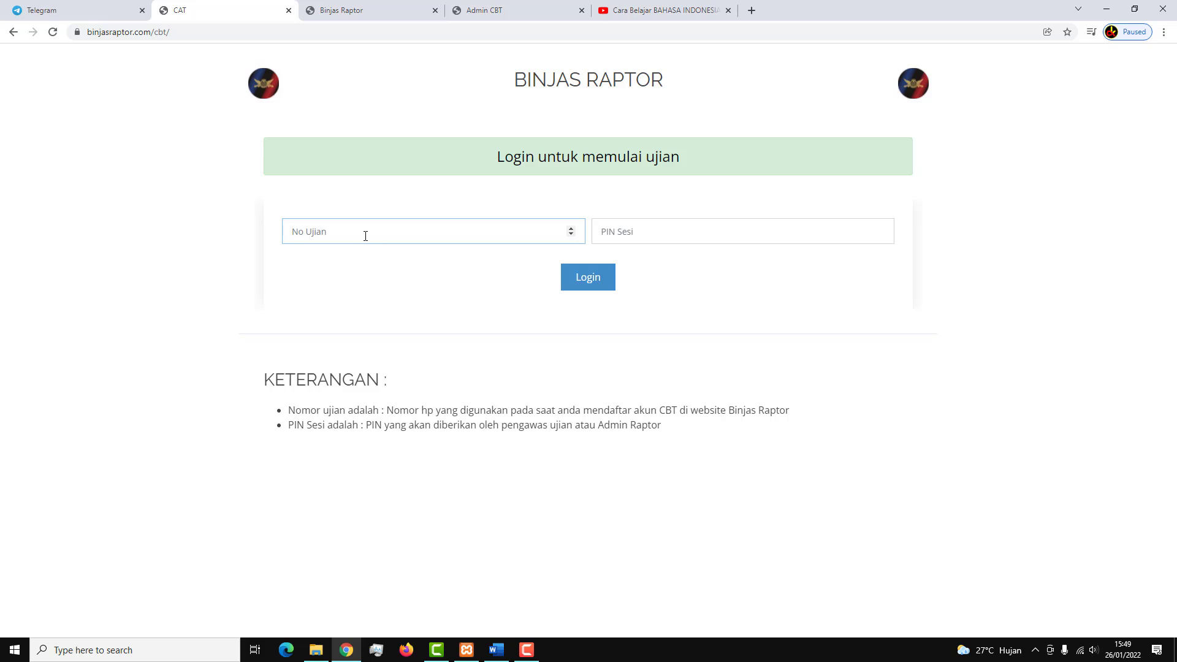
pyautogui.hotkey('ctrl', 'v')
pyautogui.click(613, 239)
# Open Pembelajaran > Pengumuman in the e-learning admin panel.
pyautogui.click(484, 10)
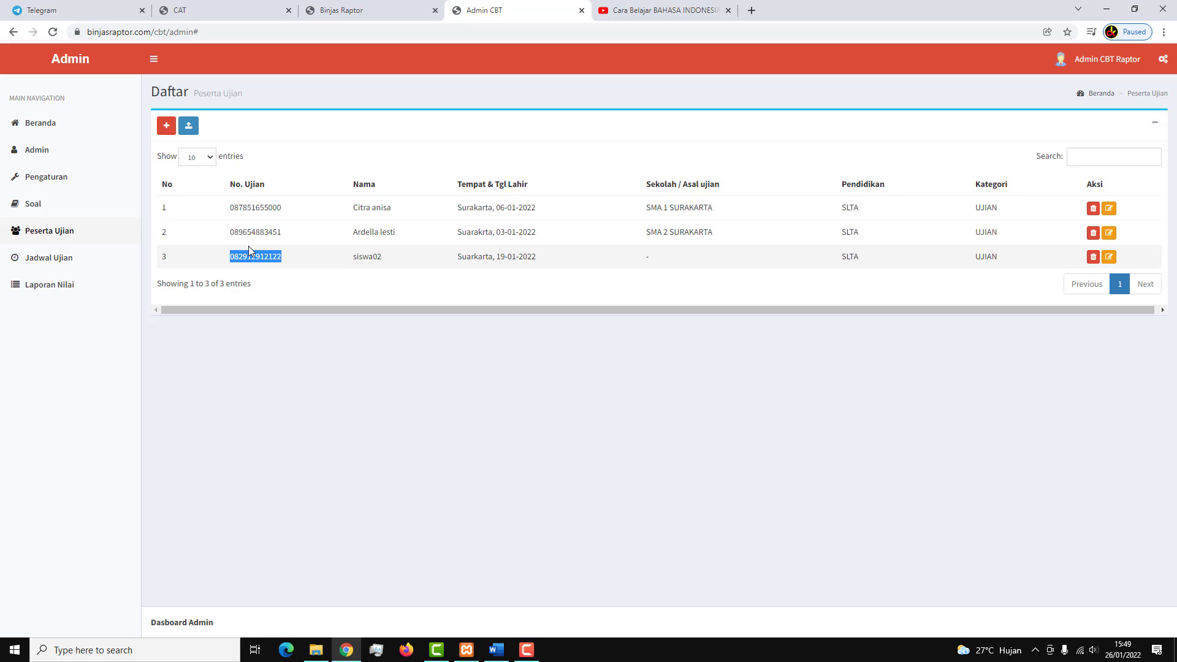
pyautogui.click(389, 9)
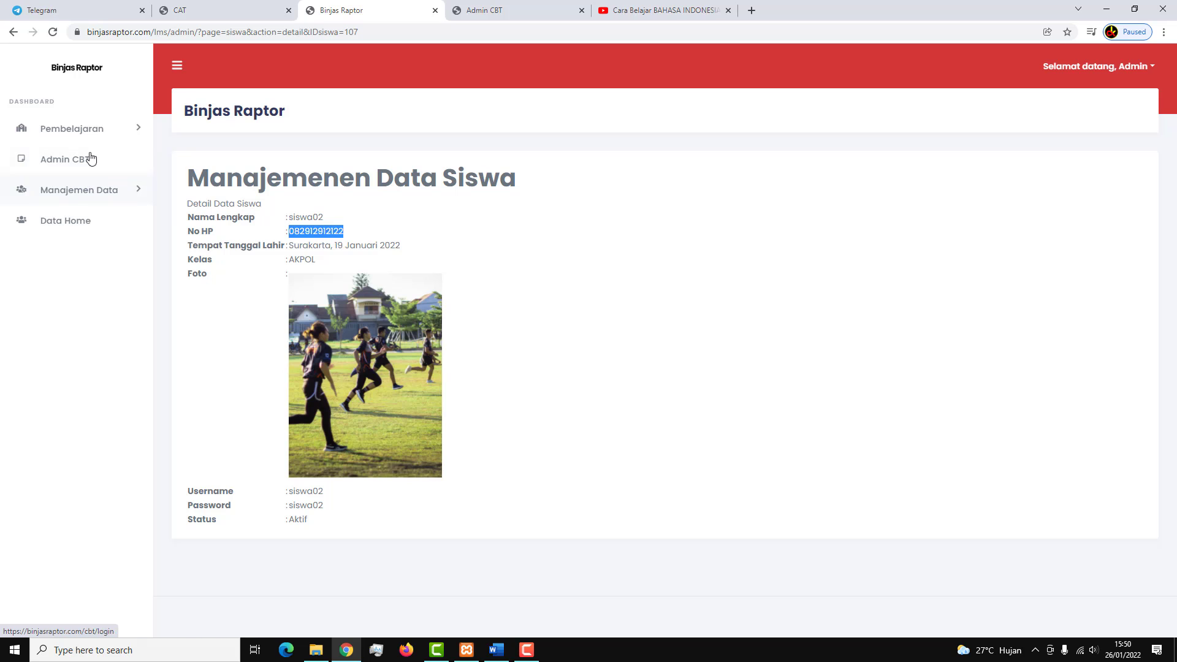
pyautogui.click(100, 128)
pyautogui.click(86, 238)
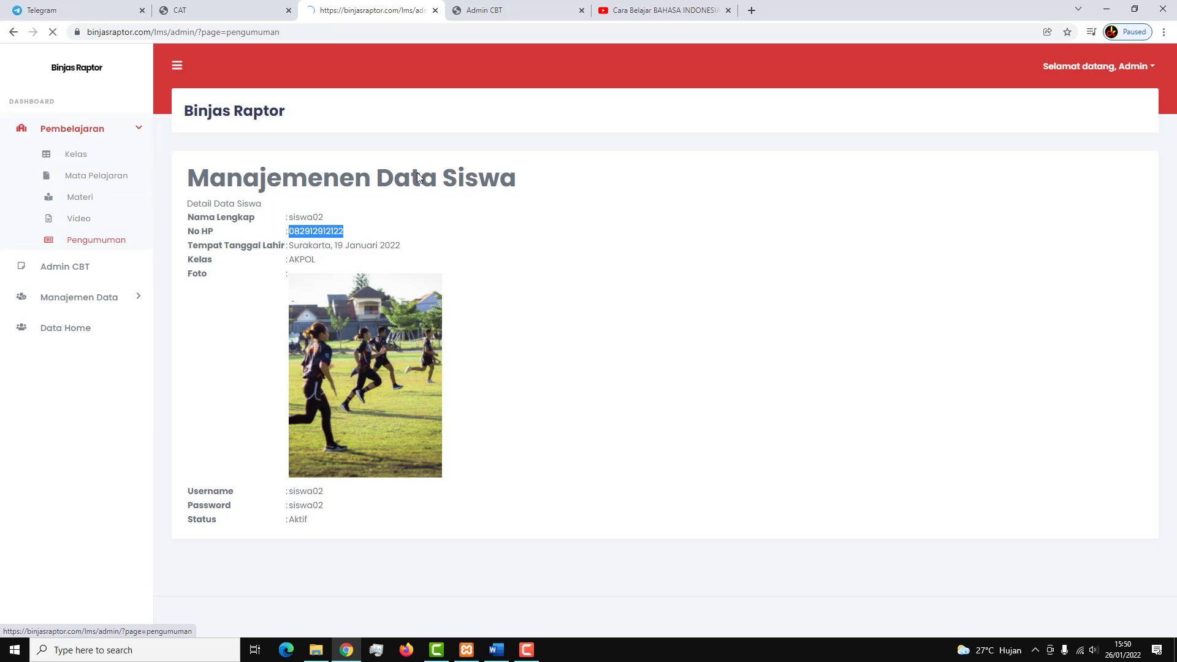
# Start a Uji Coba 1 announcement for class AKPOL with body text 'Pin Sesi Ujian'.
pyautogui.click(313, 267)
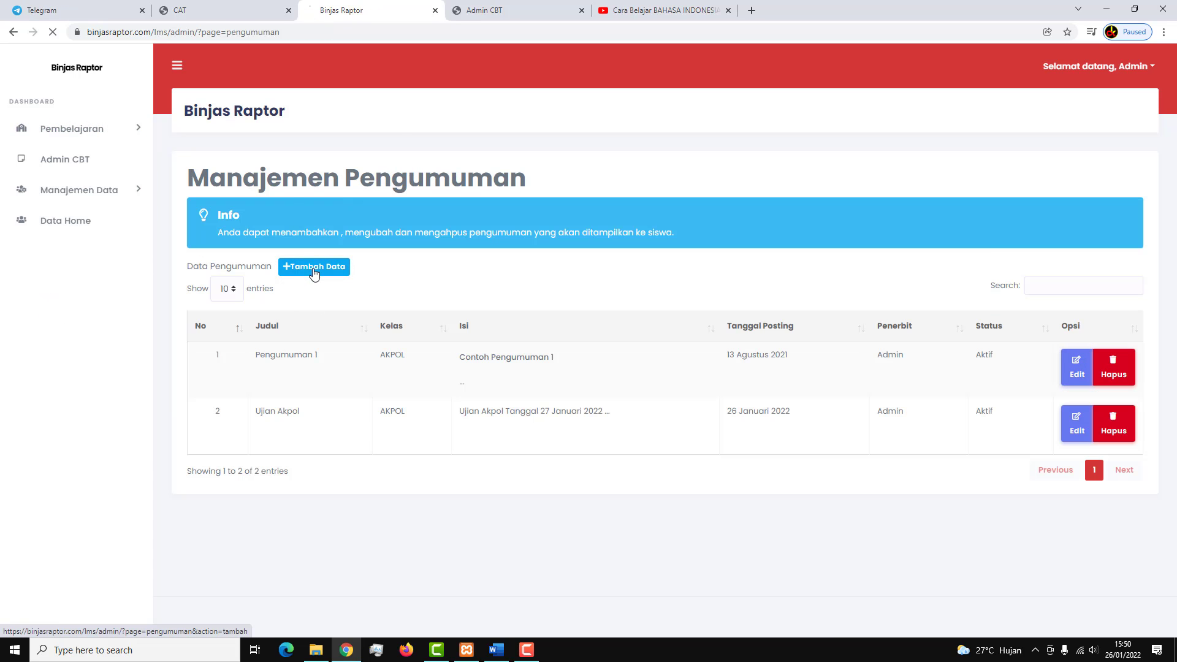
pyautogui.click(318, 252)
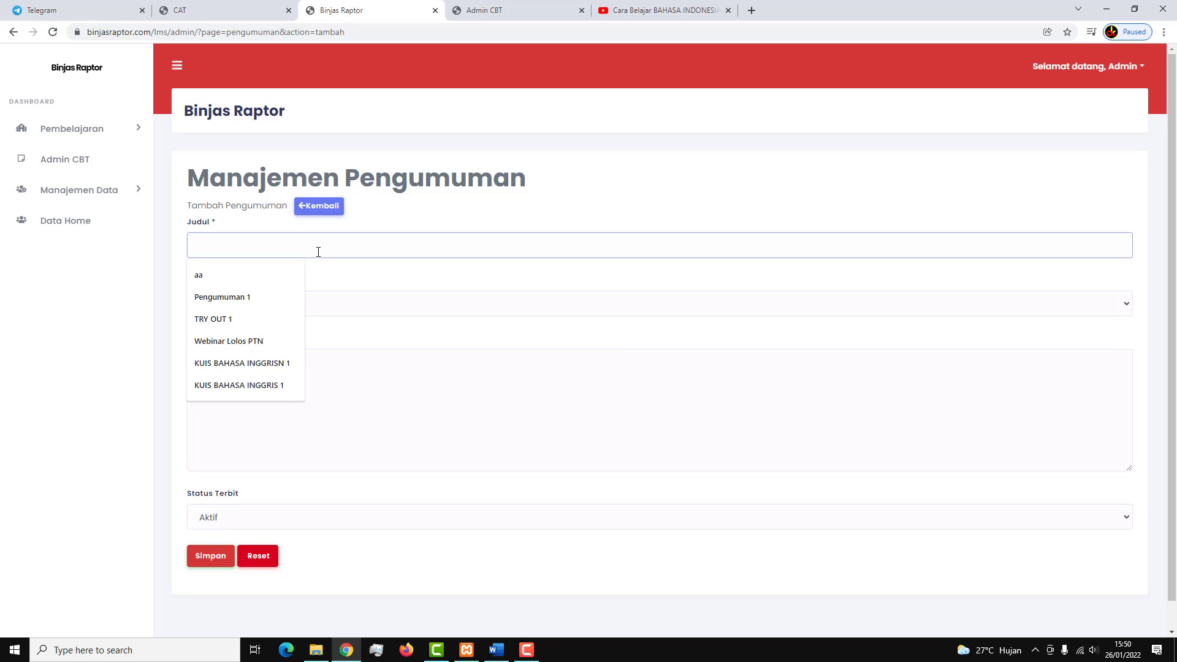
pyautogui.write('Uji')
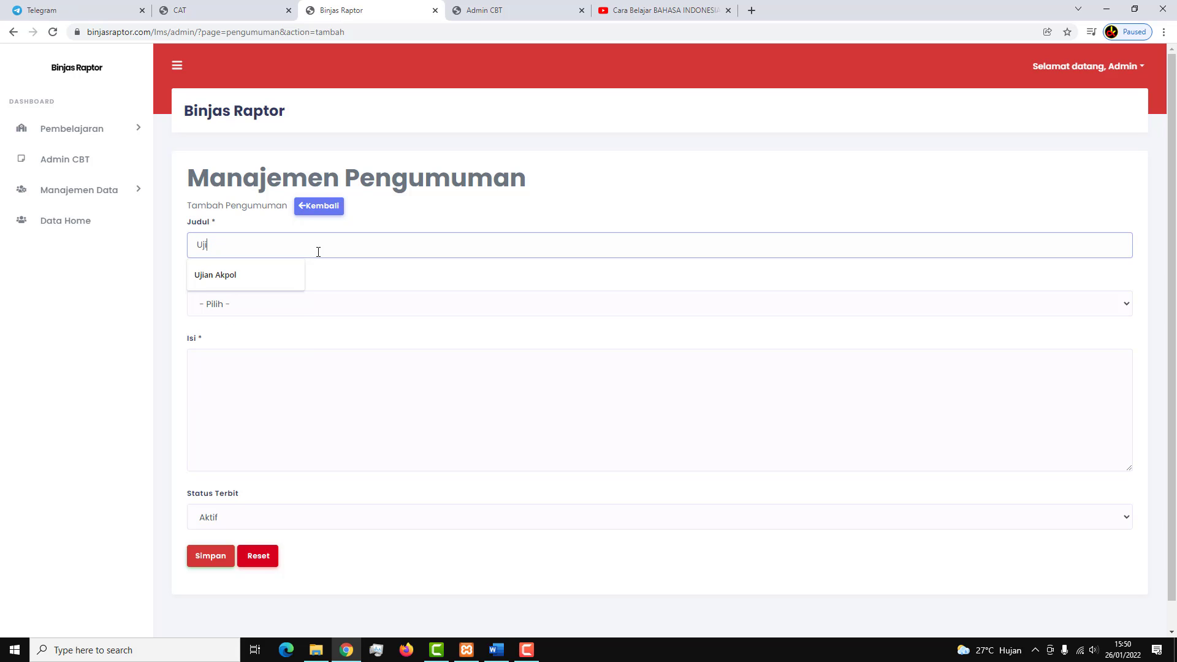
pyautogui.write('an Coba 2')
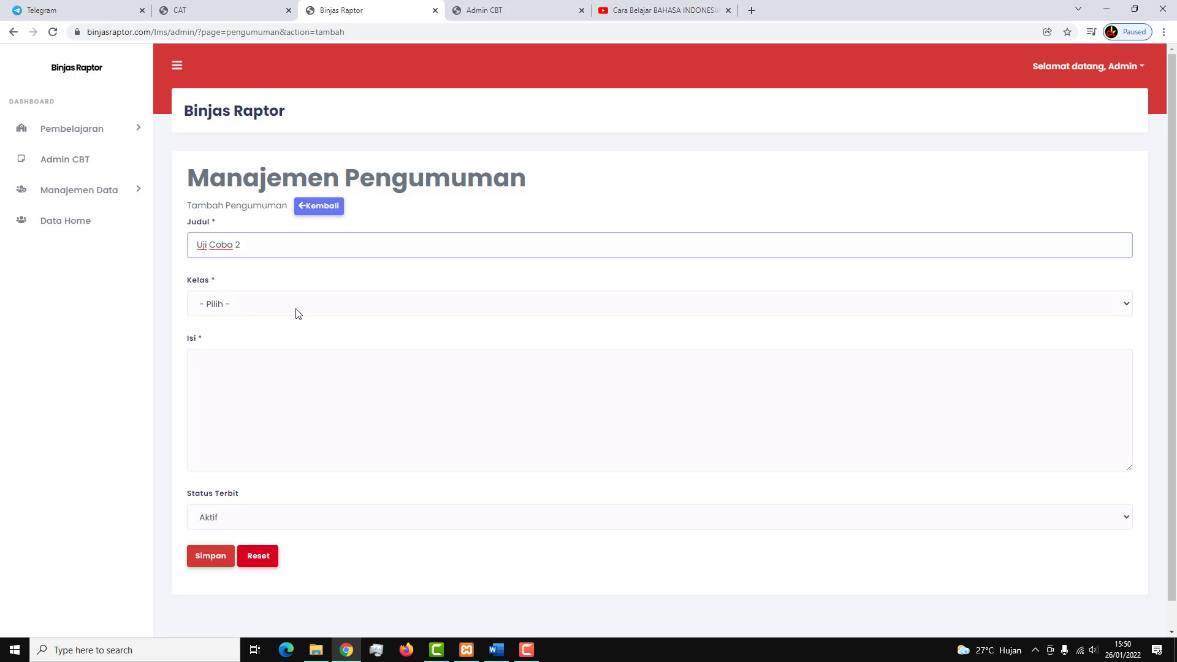
pyautogui.click(288, 307)
pyautogui.click(241, 245)
pyautogui.click(245, 300)
pyautogui.click(242, 336)
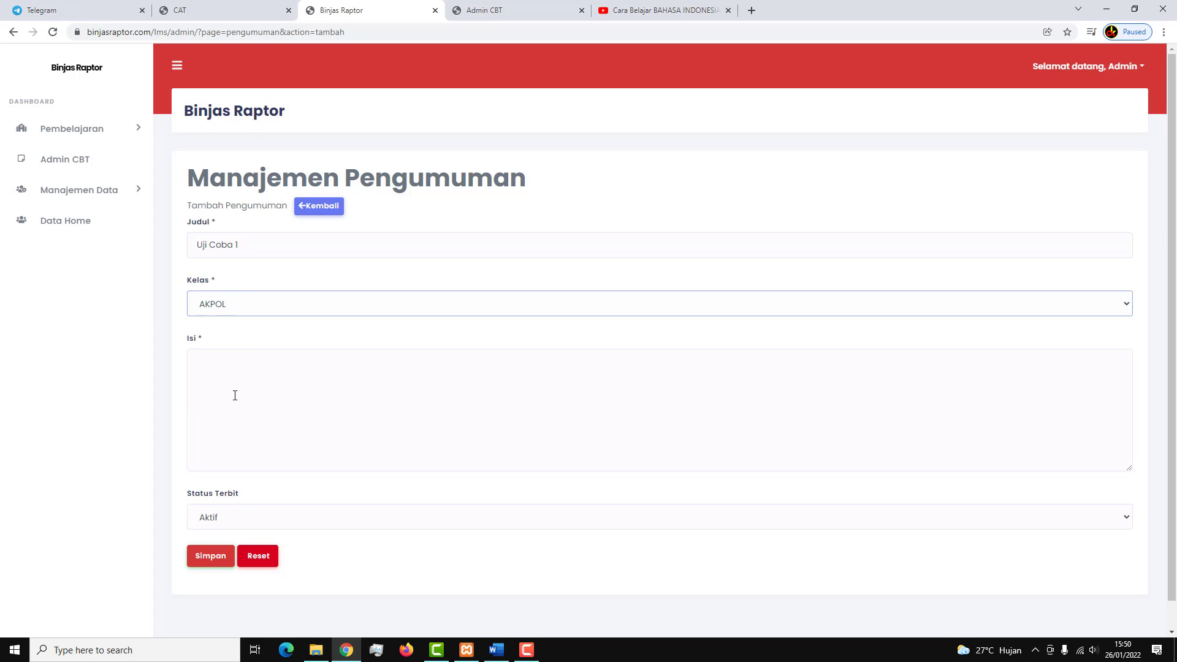
pyautogui.scroll(-1, 236, 395)
pyautogui.click(259, 338)
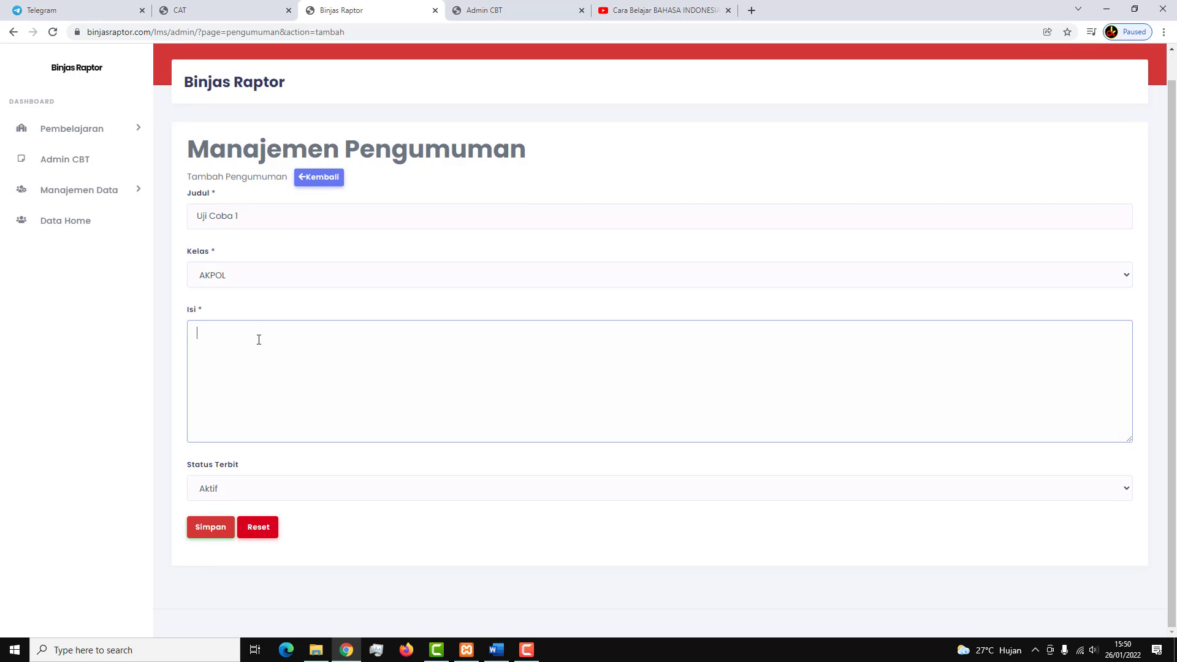
pyautogui.write('Pin Sesi Ujian')
pyautogui.hotkey('ctrl', 'v')
# Paste the Uji Coba 1 session PIN from CBT admin into the body and save the announcement.
pyautogui.click(526, 8)
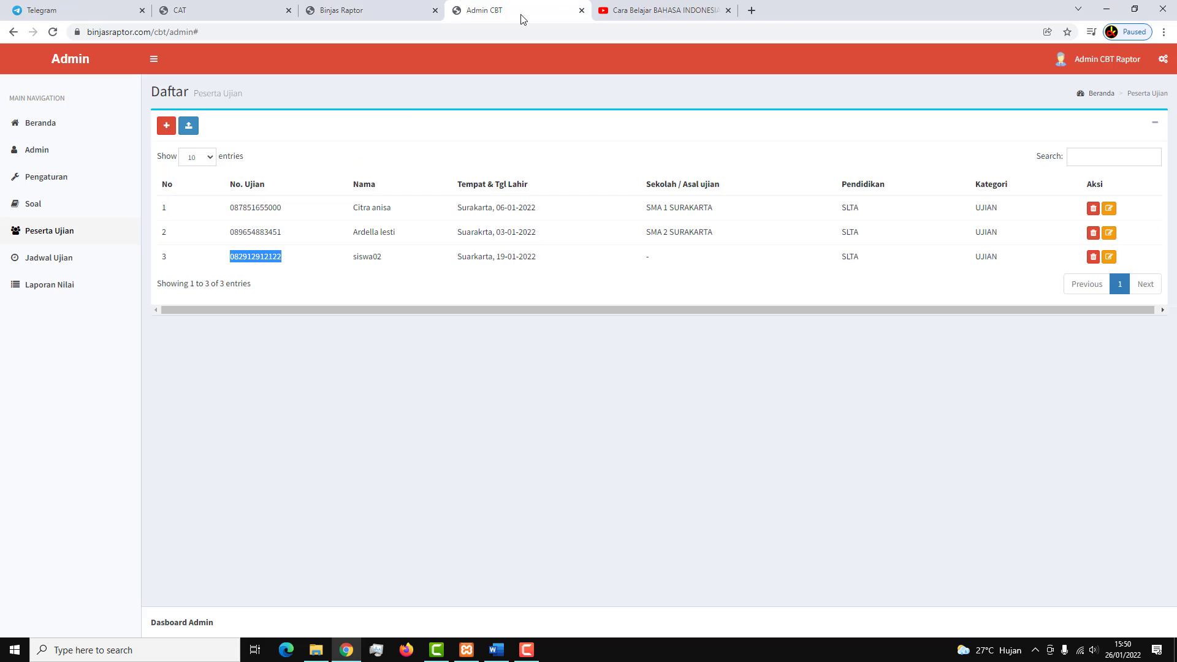
pyautogui.click(62, 260)
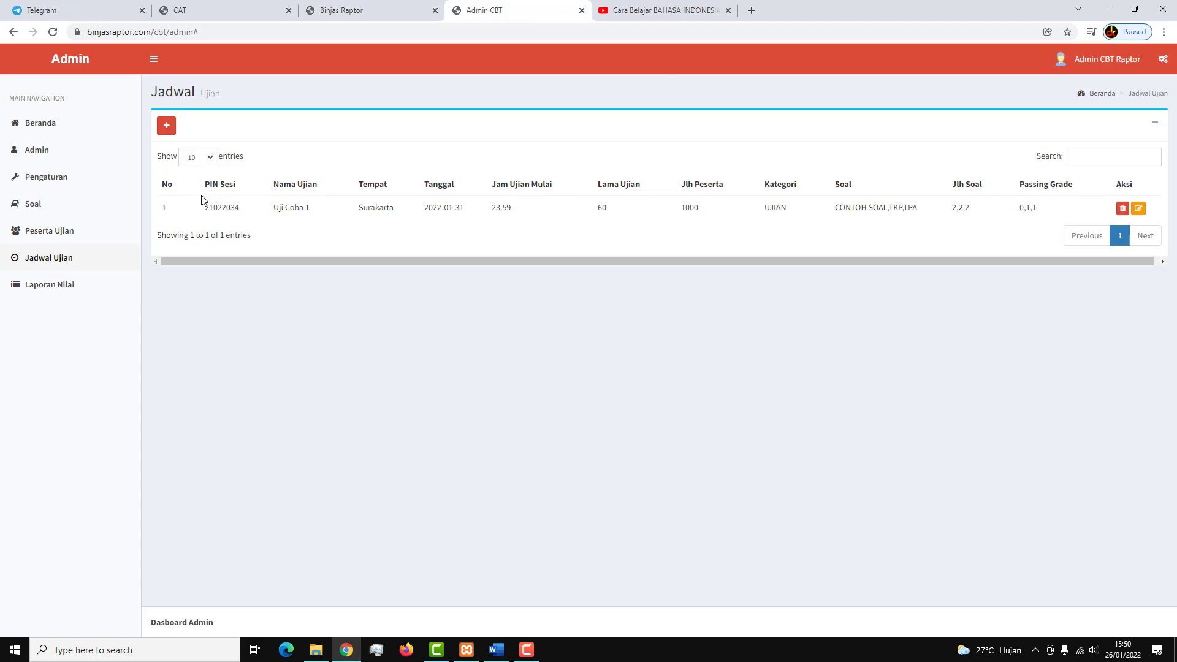
pyautogui.moveTo(204, 211); pyautogui.dragTo(251, 209)
pyautogui.rightClick(233, 208)
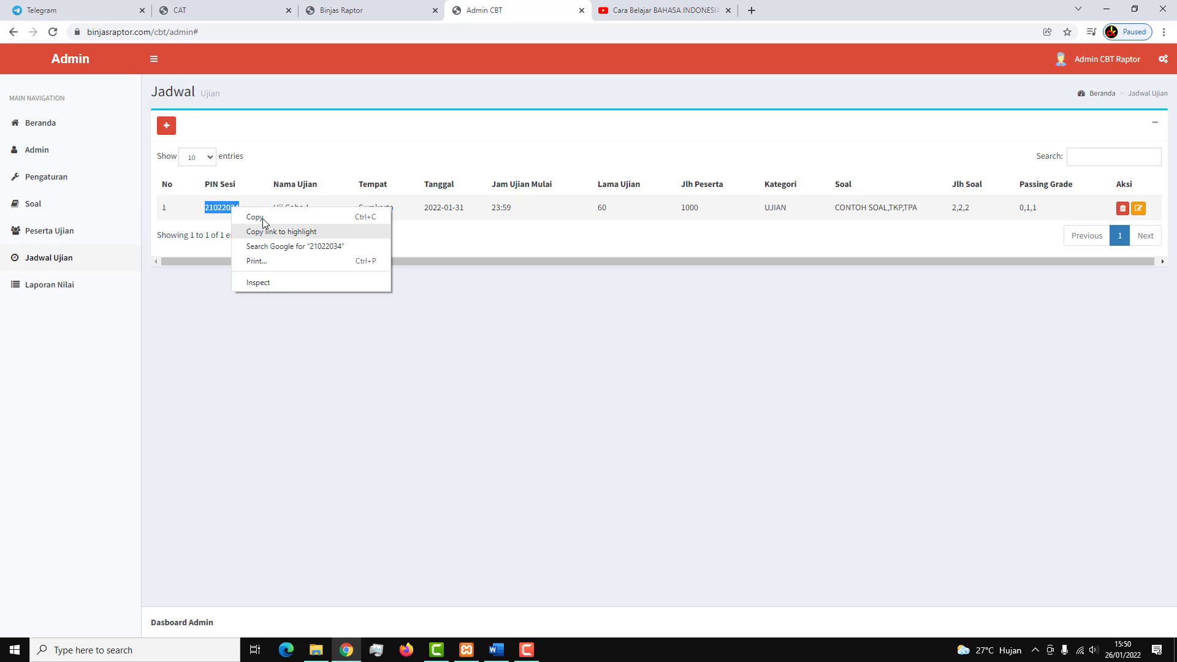
pyautogui.click(258, 219)
pyautogui.click(276, 10)
pyautogui.click(353, 3)
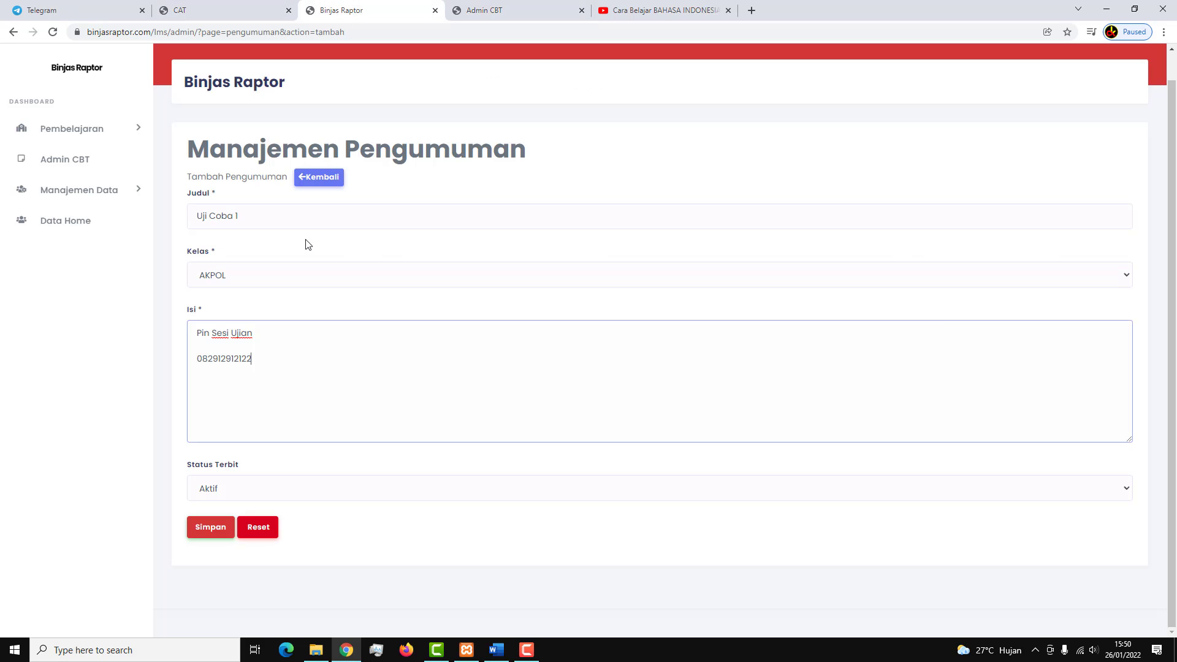
pyautogui.moveTo(281, 365); pyautogui.dragTo(195, 365)
pyautogui.hotkey('ctrl', 'v')
pyautogui.click(216, 530)
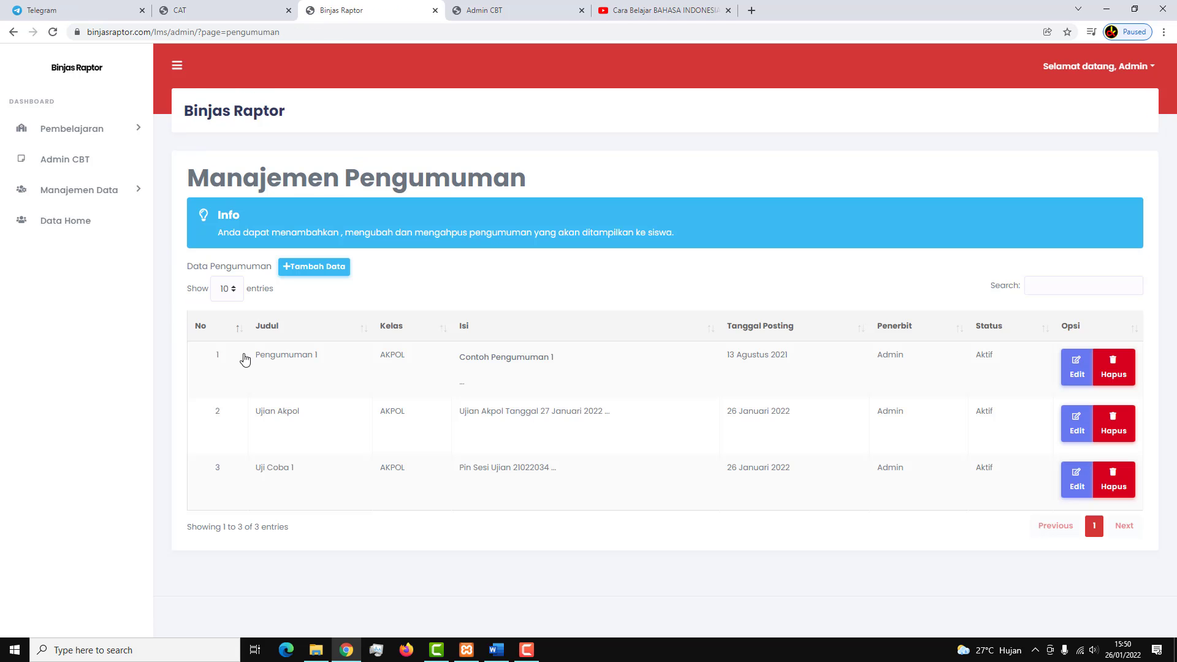
# Log in to the CBT exam with the pasted session PIN and start it.
pyautogui.click(115, 131)
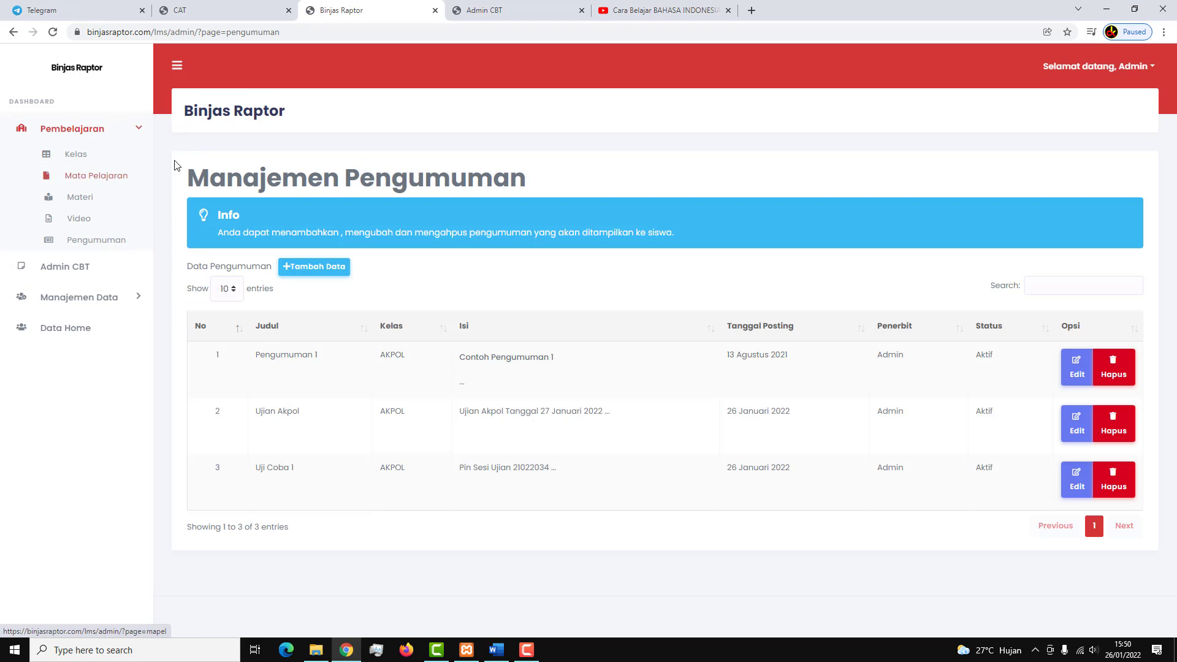
pyautogui.click(262, 9)
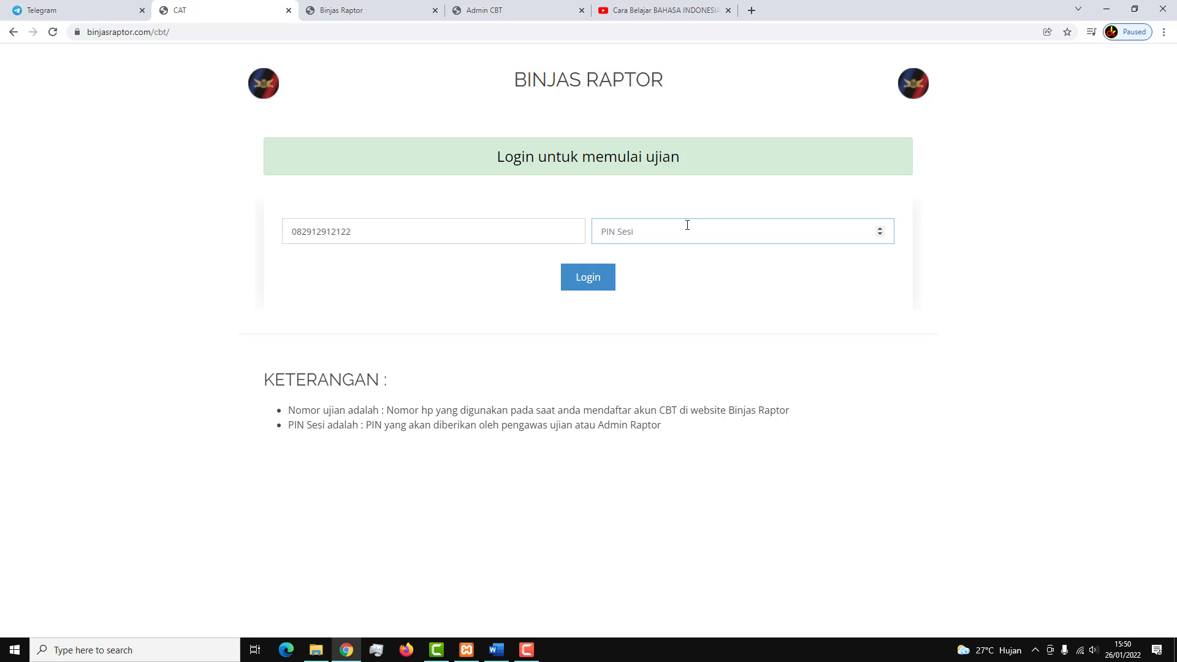
pyautogui.hotkey('ctrl', 'v')
pyautogui.click(597, 279)
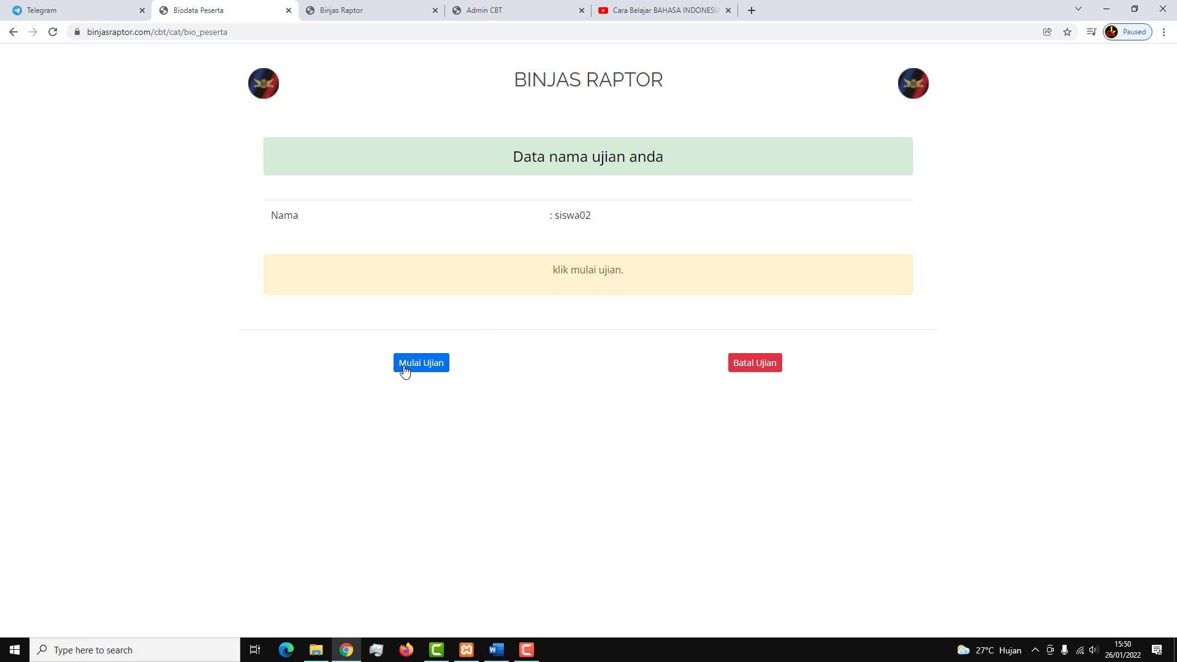
pyautogui.click(422, 365)
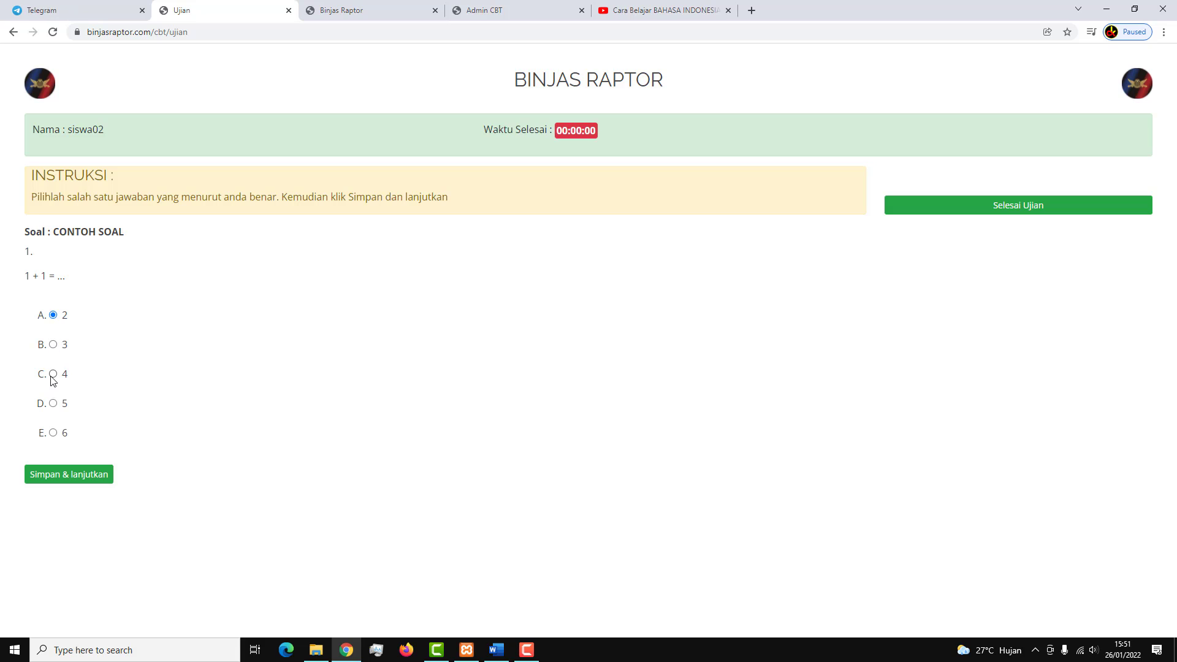
# Answer the questions (singa, 4, 10) and finish the exam, reaching a total of 4.
pyautogui.click(66, 473)
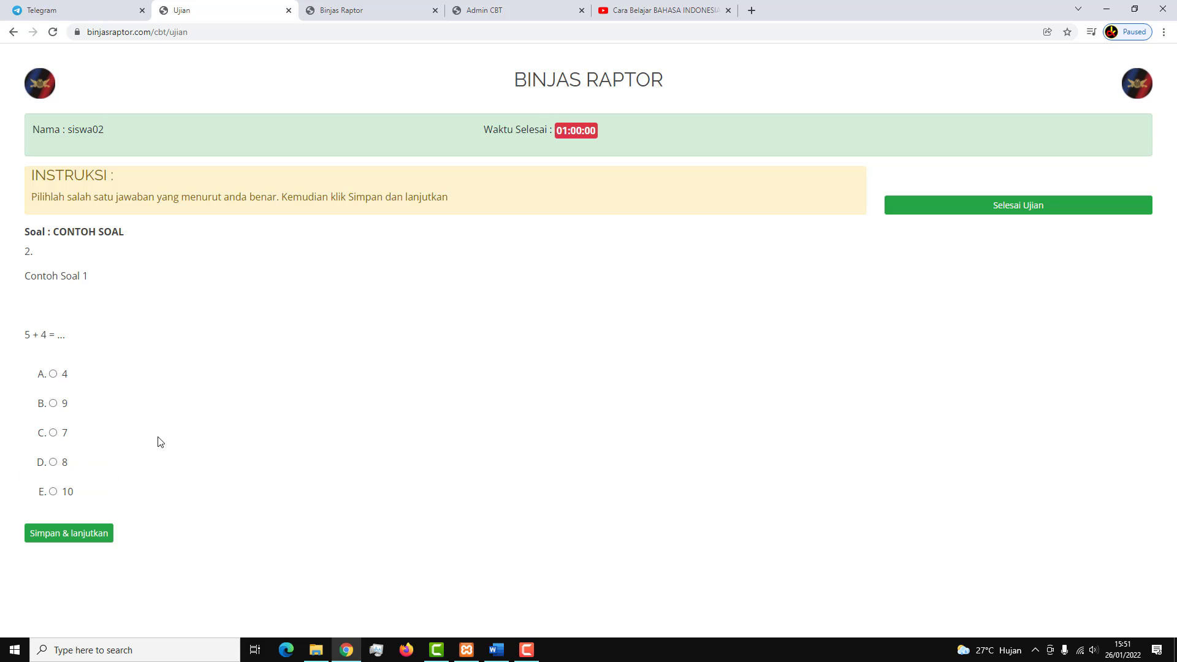
pyautogui.click(83, 531)
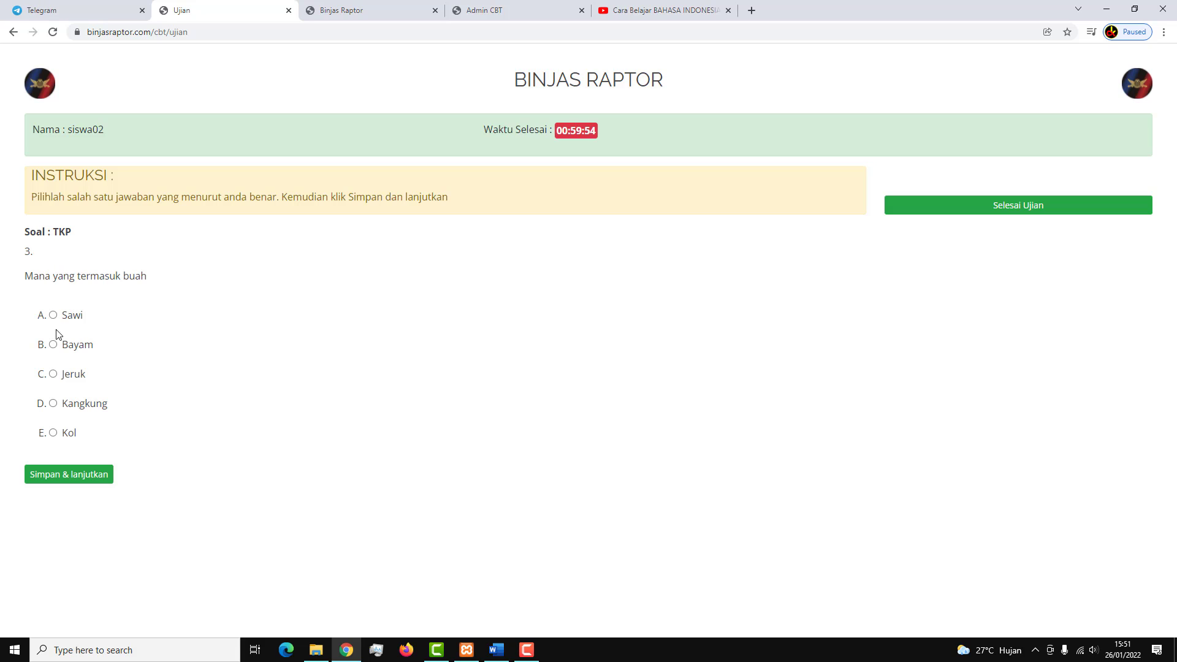
pyautogui.click(97, 473)
pyautogui.click(53, 375)
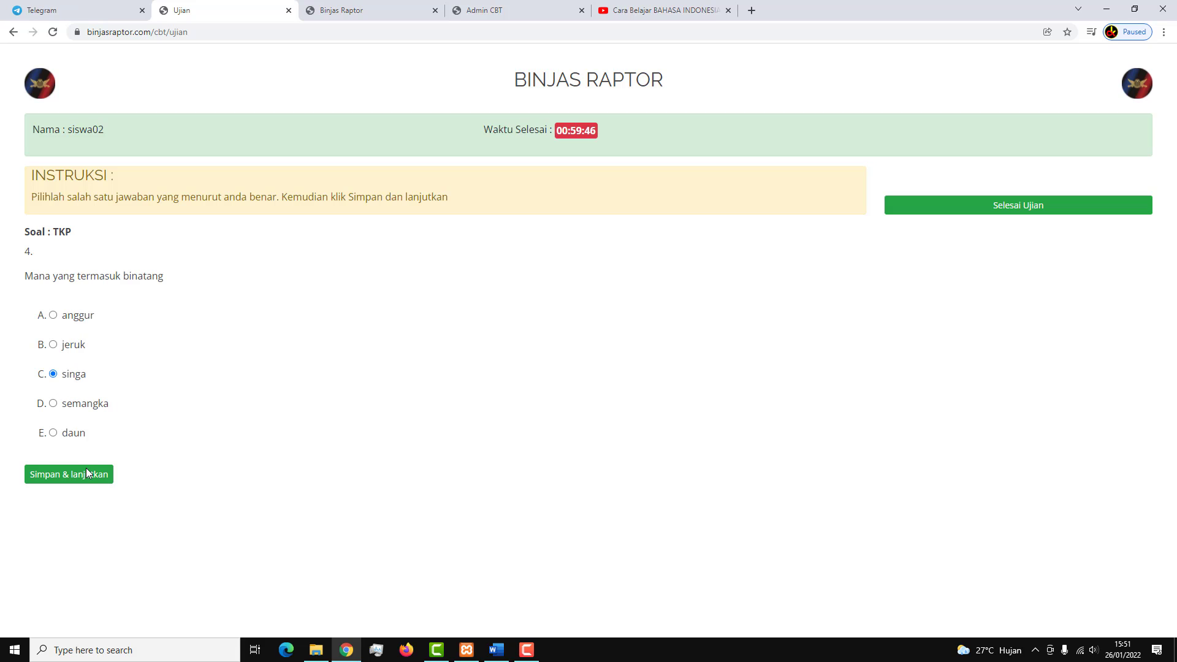
pyautogui.click(85, 472)
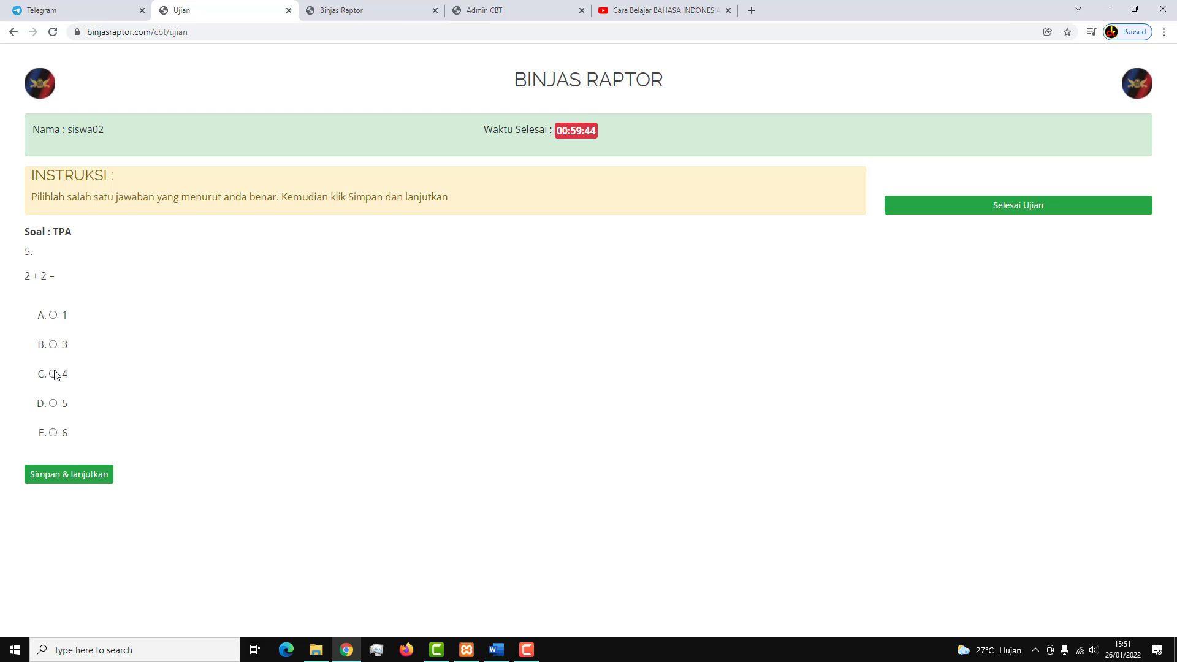
pyautogui.click(55, 375)
pyautogui.click(85, 473)
pyautogui.click(53, 433)
pyautogui.click(80, 475)
pyautogui.click(968, 209)
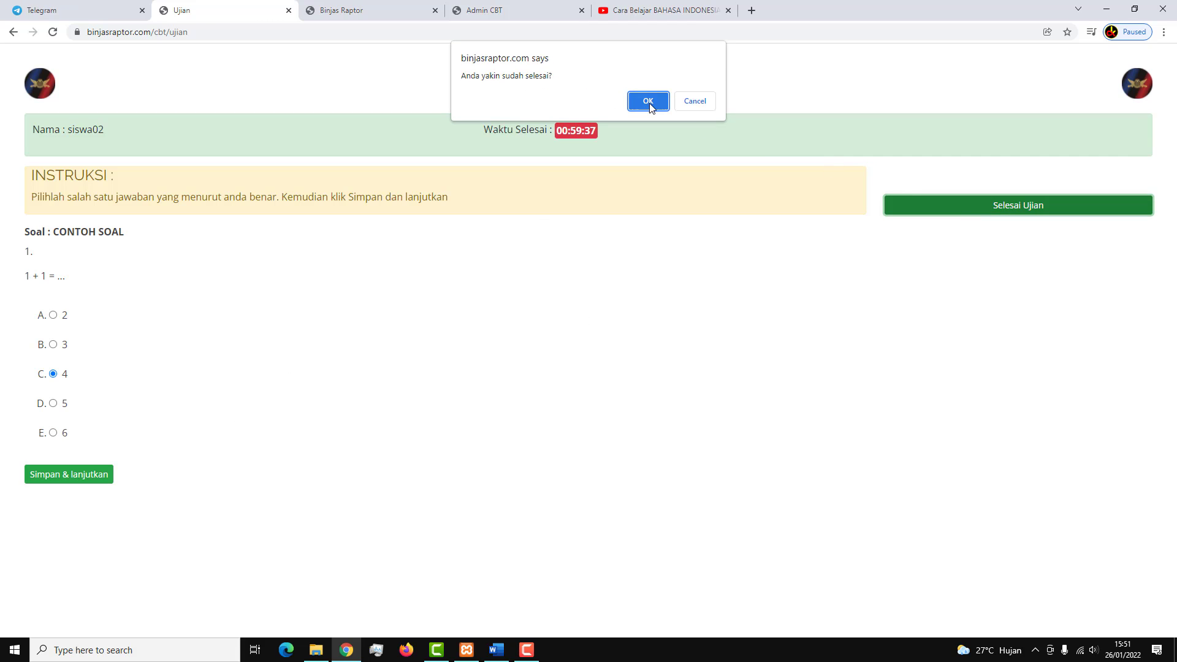
pyautogui.click(648, 102)
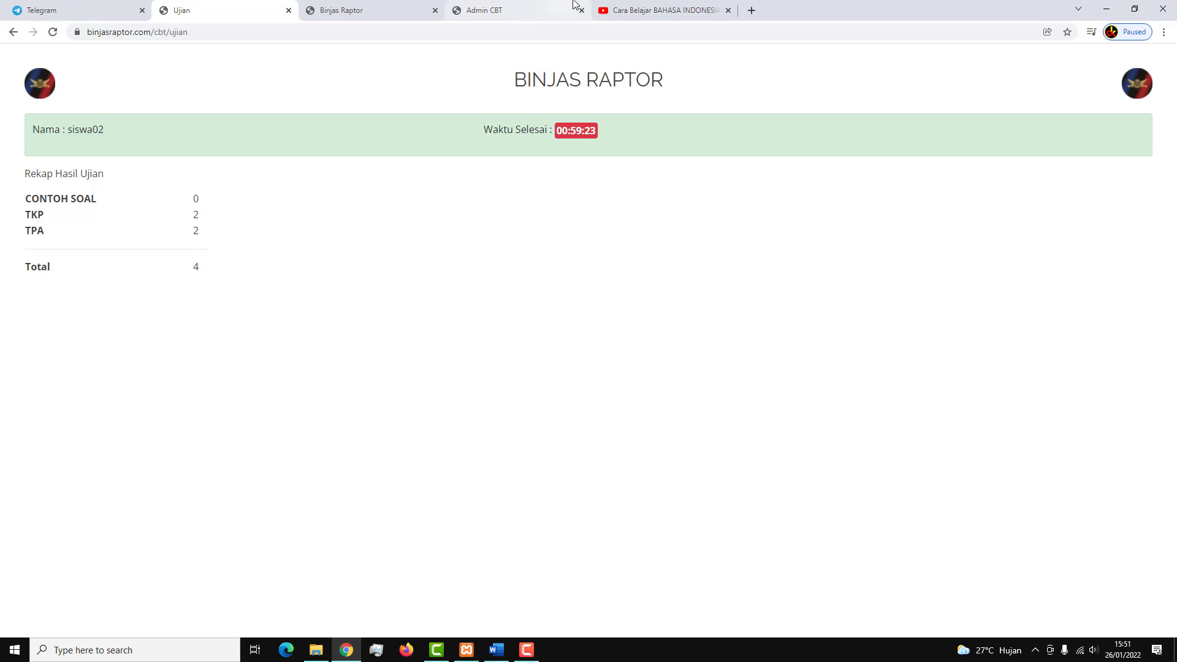
# Copy the session PIN and show the Uji Coba 1 report in Laporan Nilai.
pyautogui.click(521, 10)
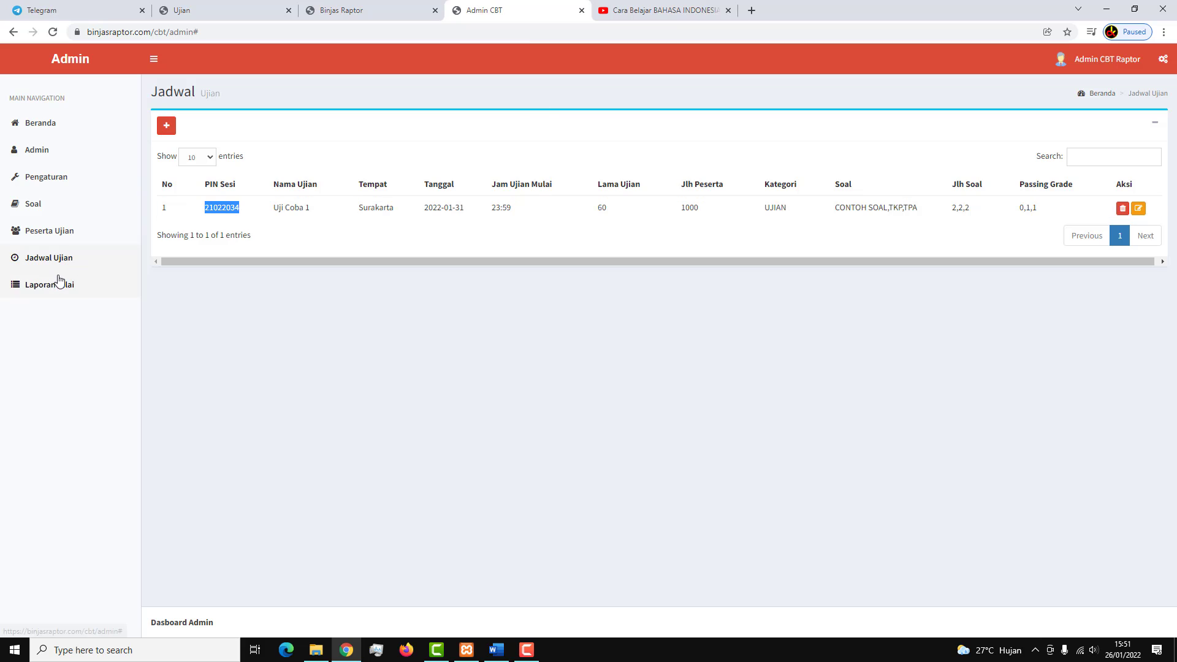
pyautogui.rightClick(222, 207)
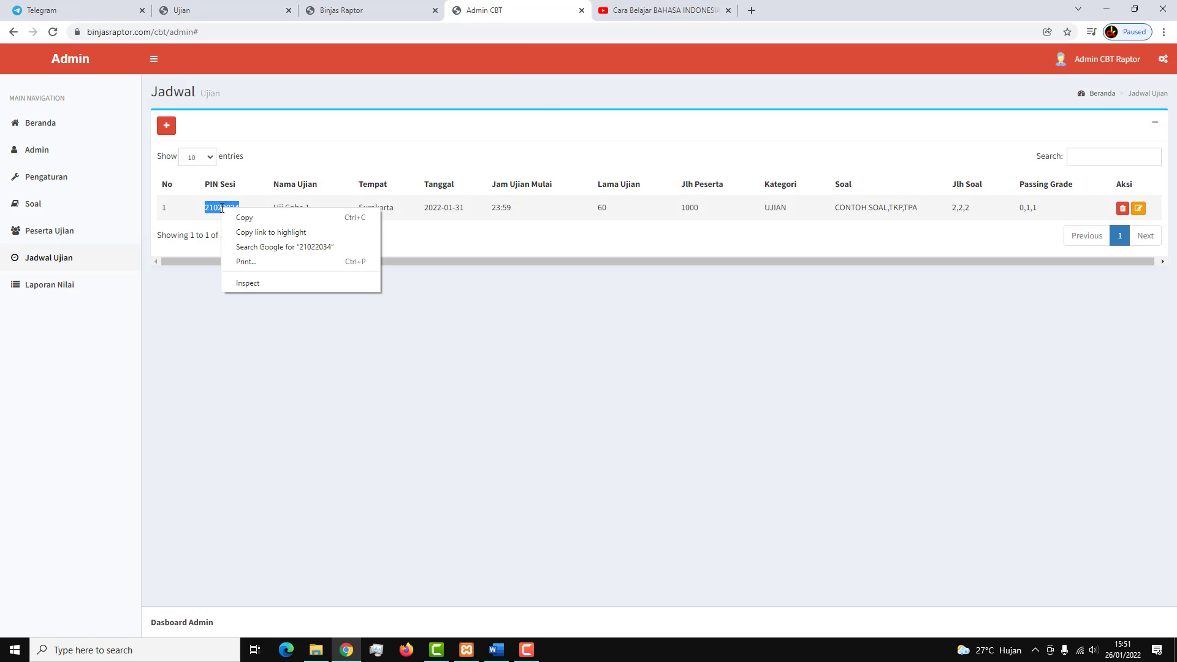
pyautogui.click(240, 217)
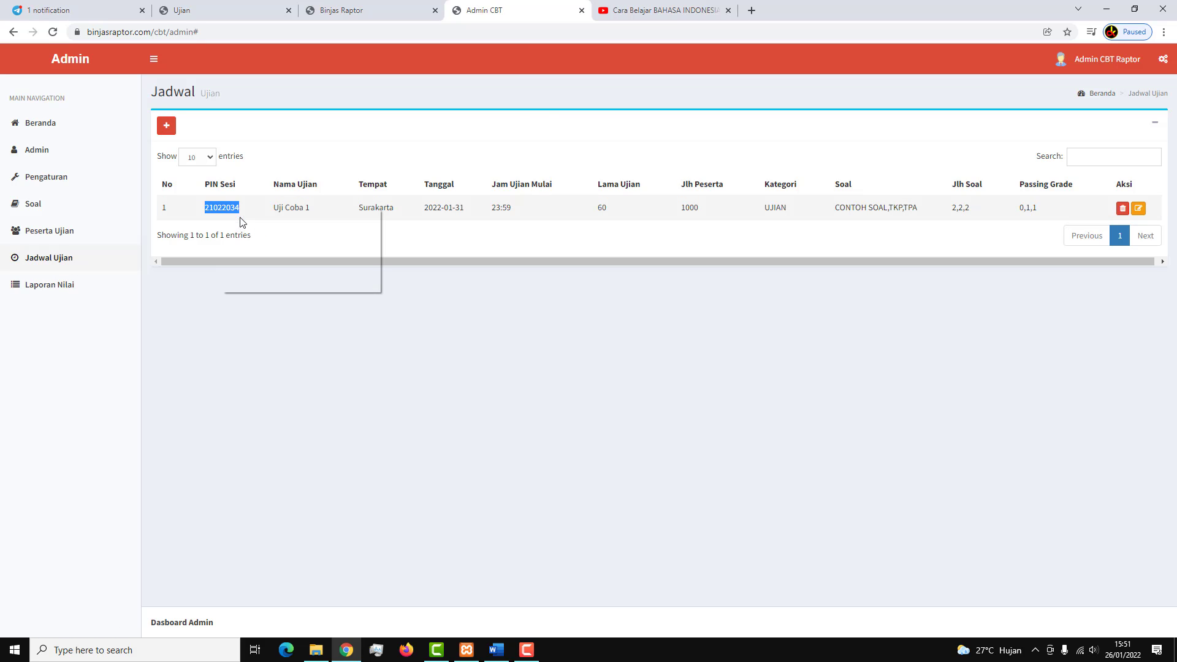
pyautogui.click(56, 286)
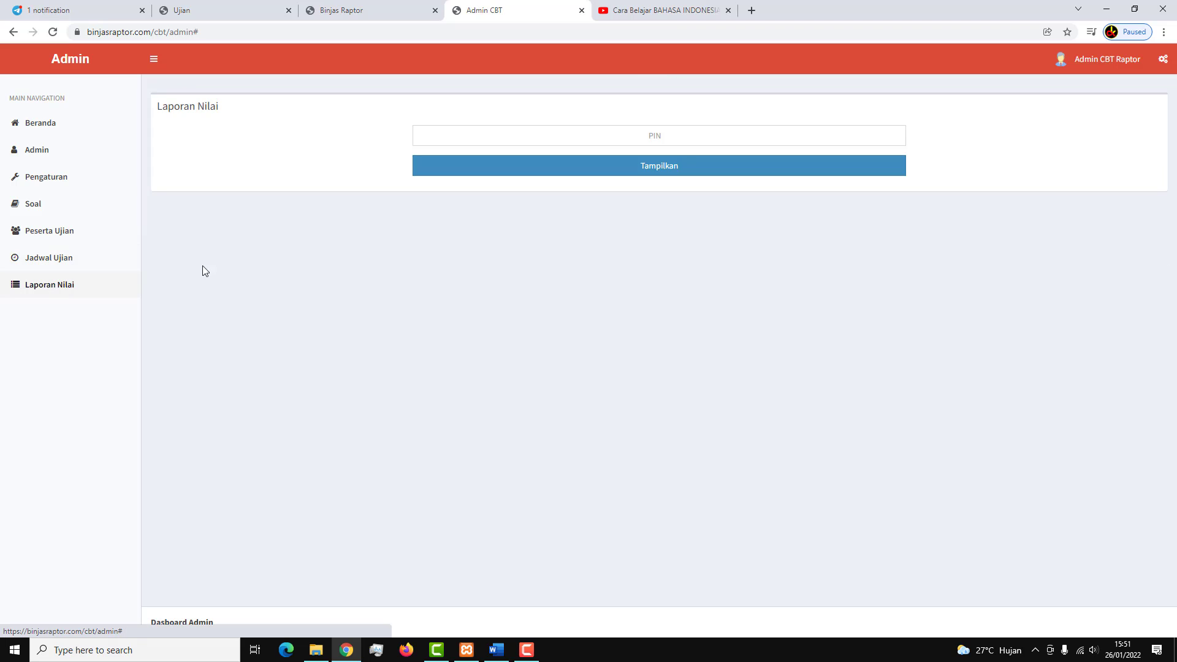
pyautogui.click(637, 140)
pyautogui.hotkey('ctrl', 'v')
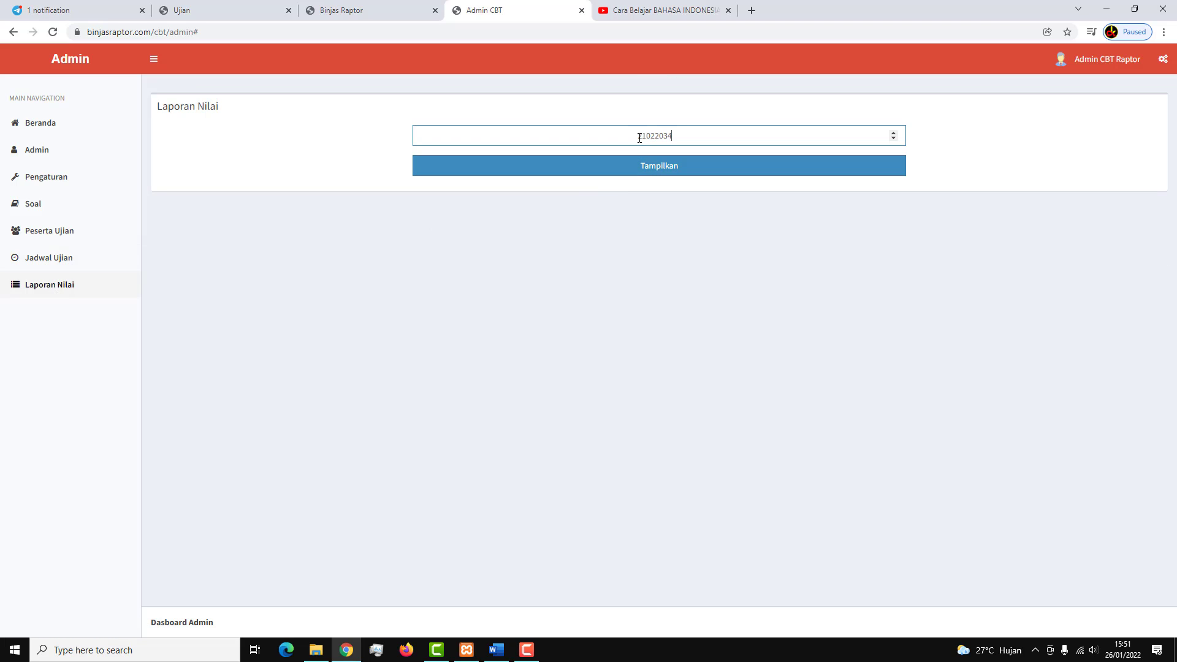
pyautogui.click(671, 172)
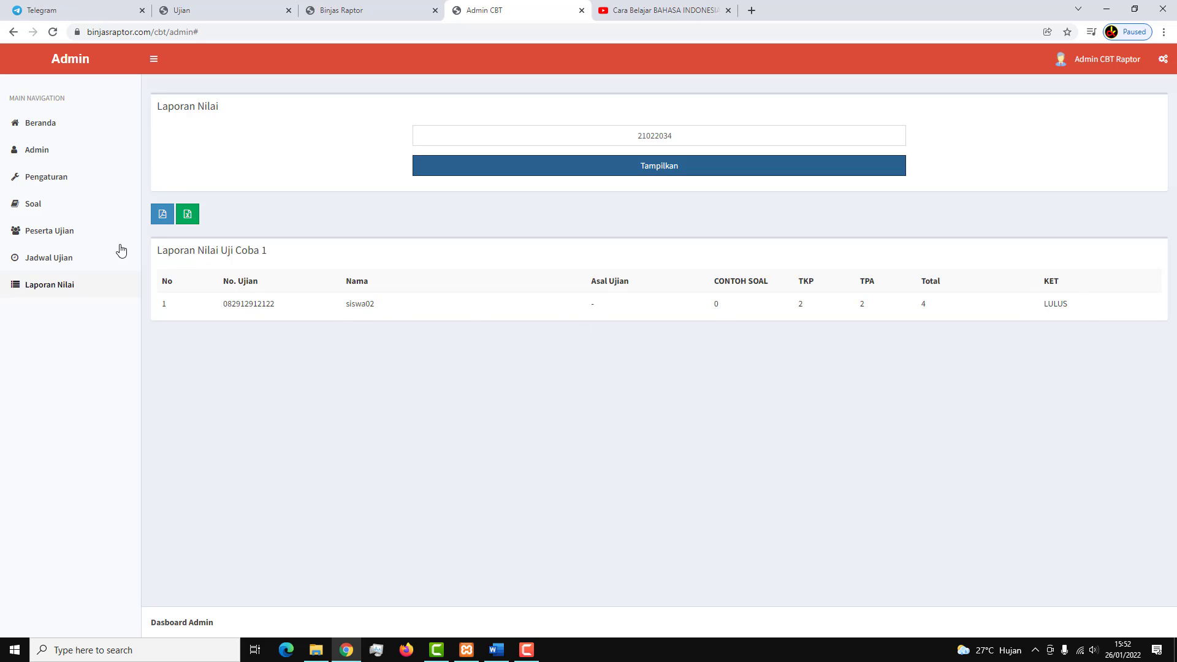
# Show the Uji Coba 1 score report again by typing the session PIN.
pyautogui.click(53, 234)
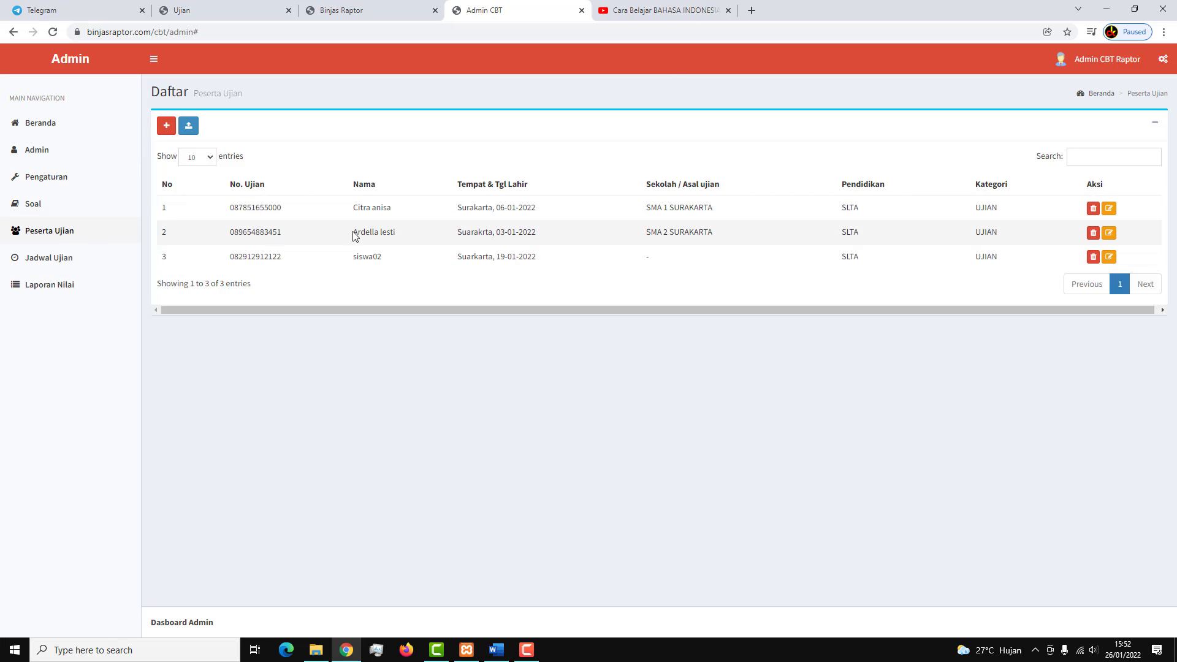
pyautogui.click(50, 292)
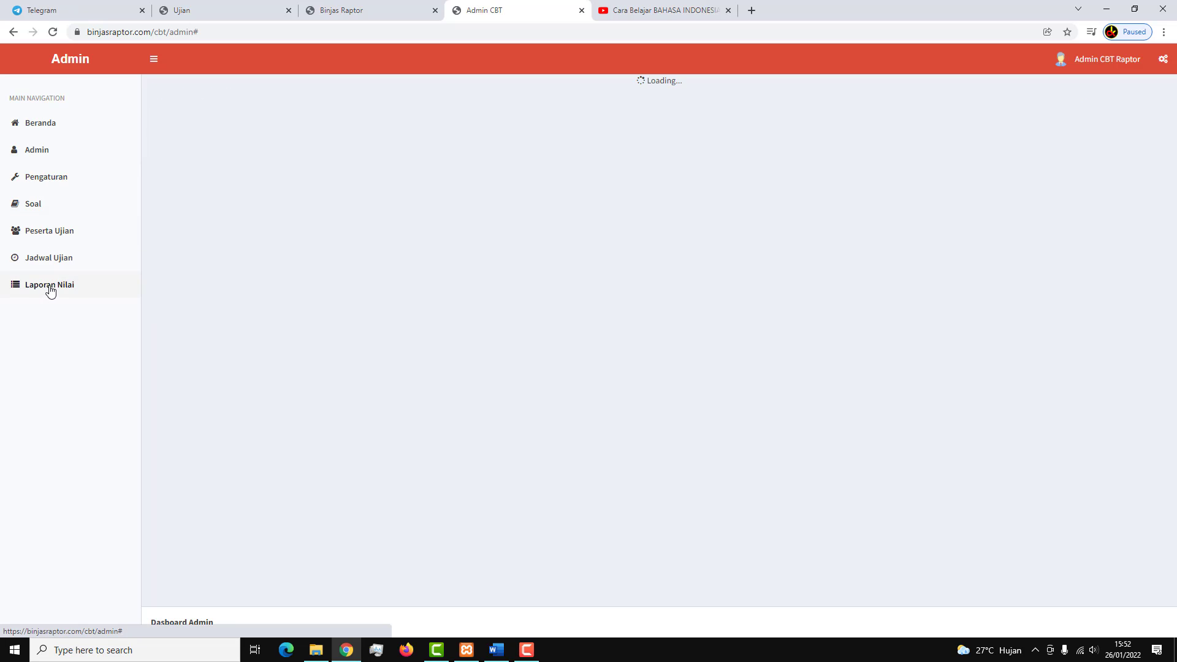
pyautogui.click(594, 134)
pyautogui.write('21022034')
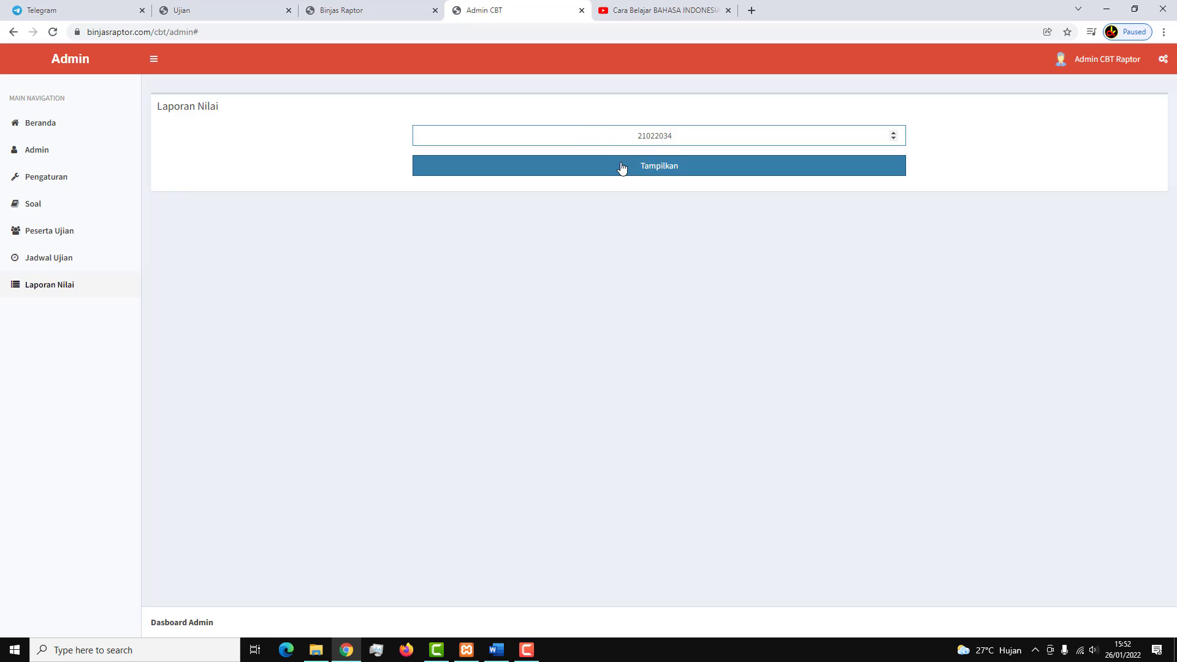
pyautogui.click(623, 167)
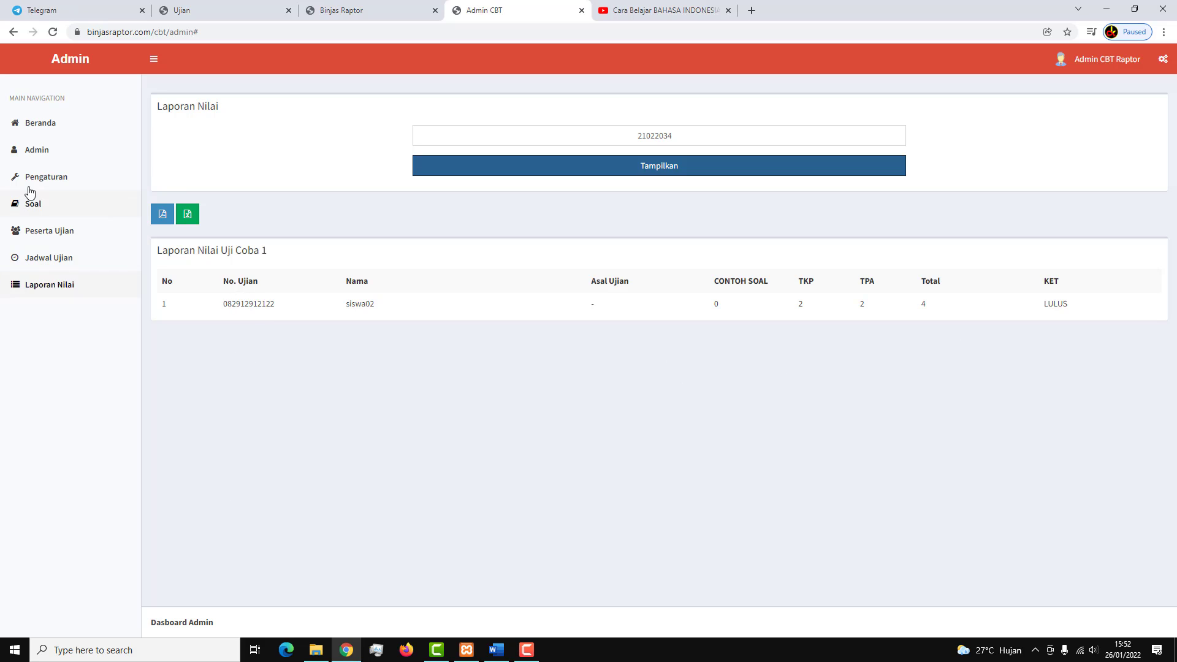
# Return to the e-learning announcements page and reload it.
pyautogui.click(57, 130)
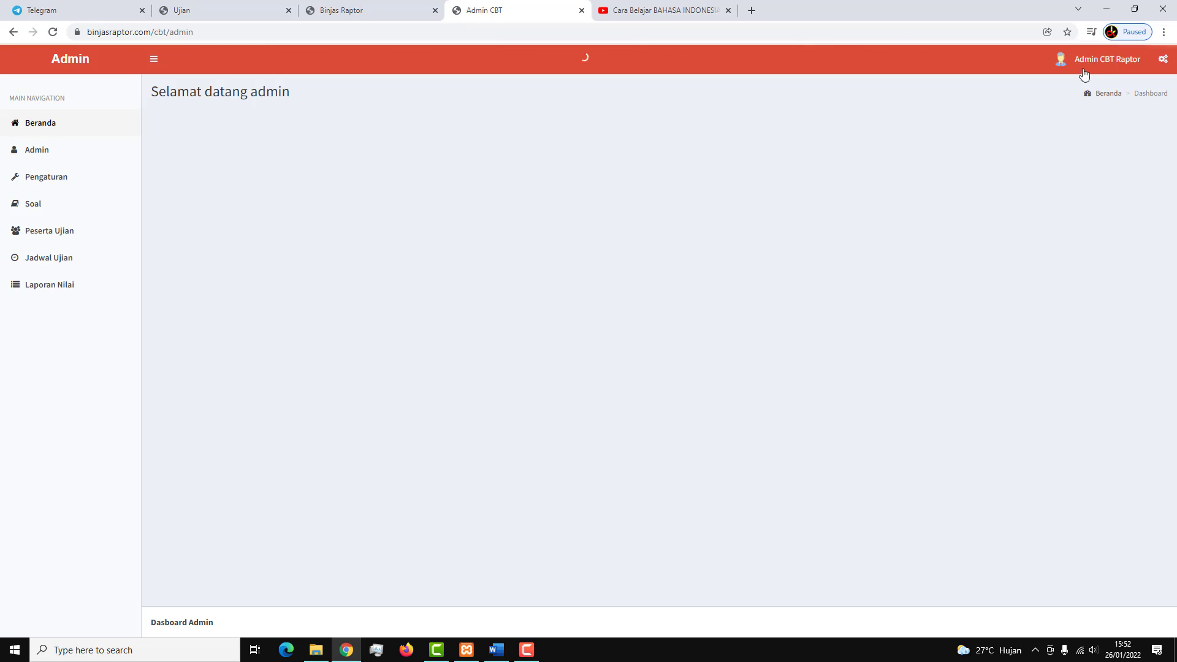
pyautogui.click(368, 10)
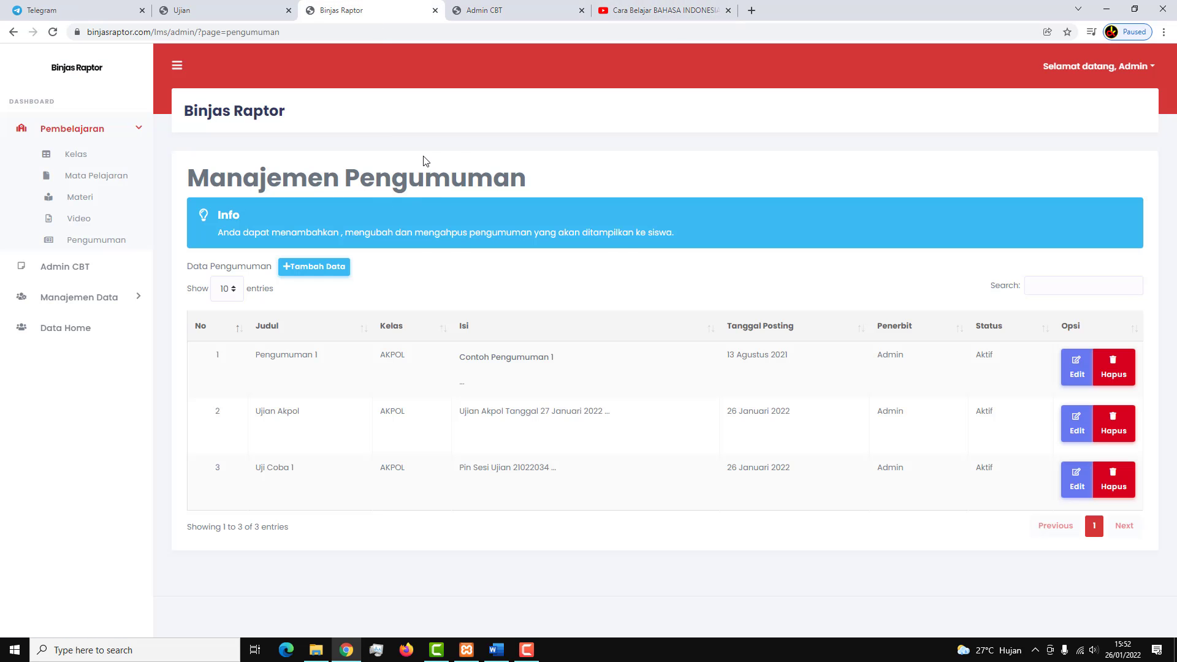
pyautogui.rightClick(424, 157)
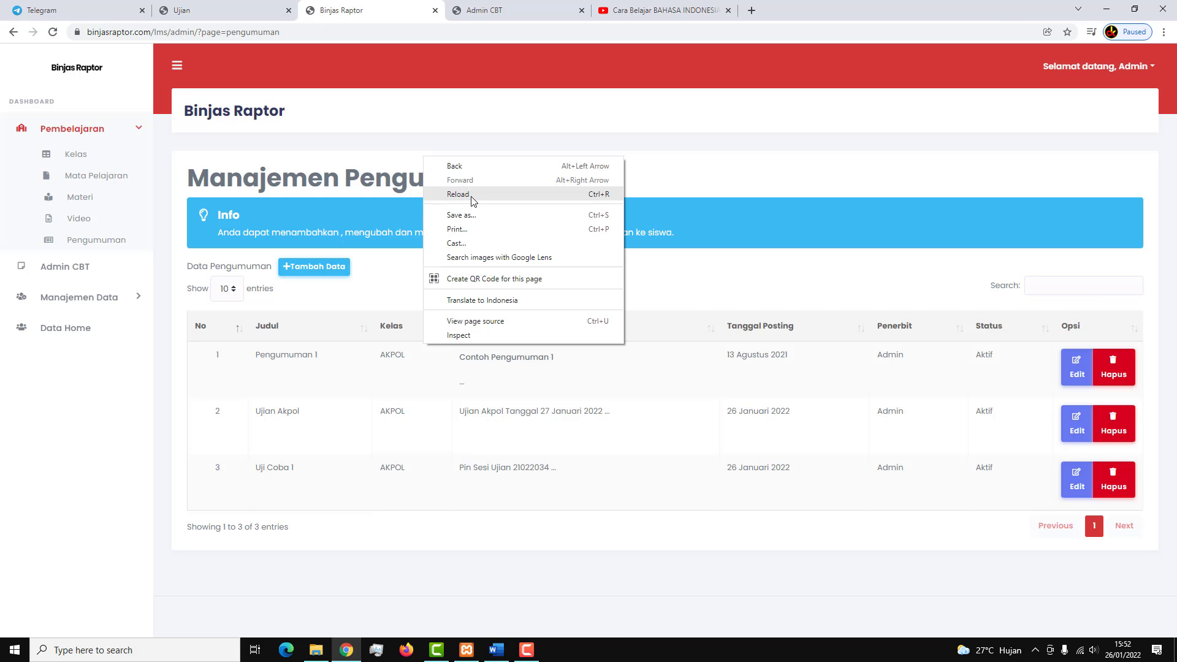
pyautogui.click(474, 195)
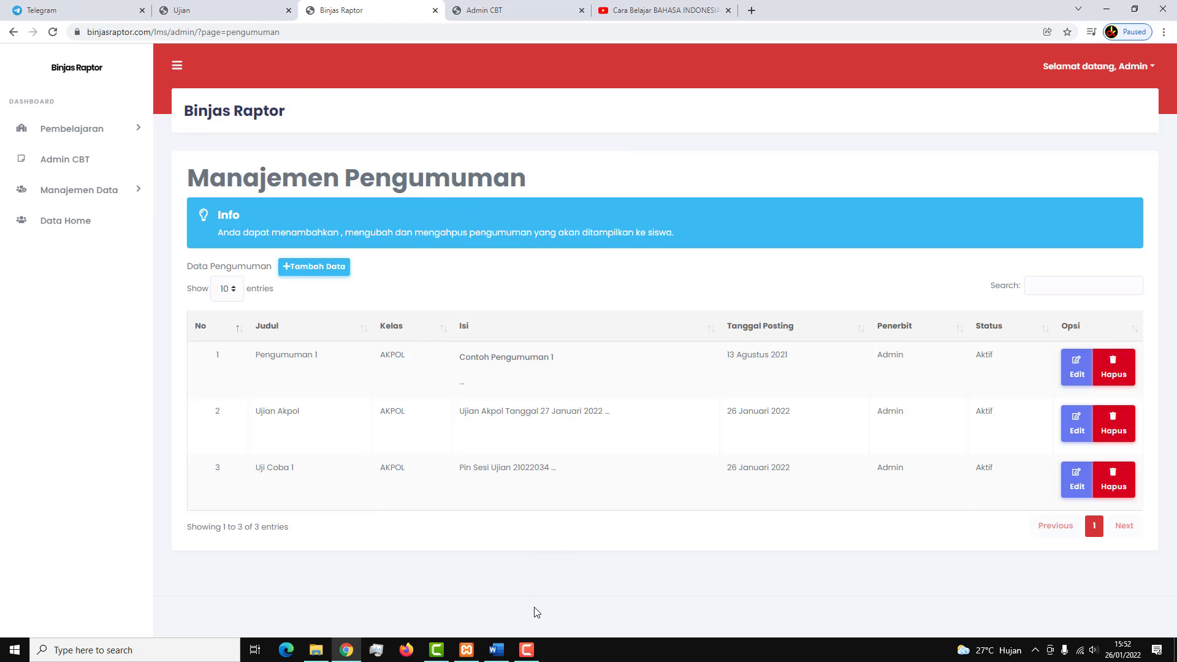